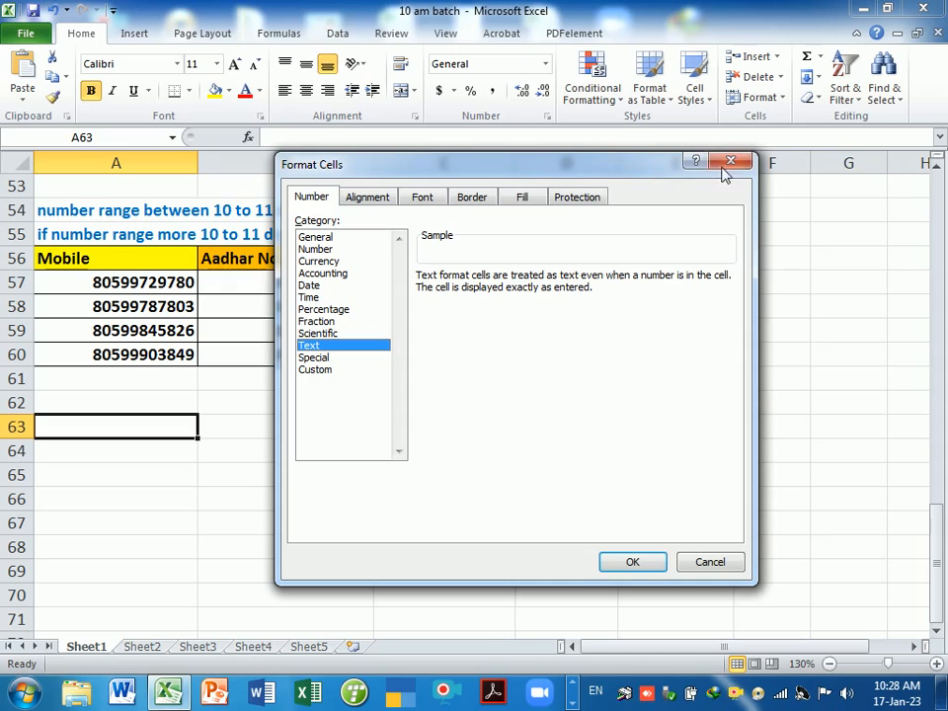
- Close the Format Cells dialog and copy the orange Aadhar No. header from B56 into A63
{"action": "left_click", "coordinate": [730, 162]}
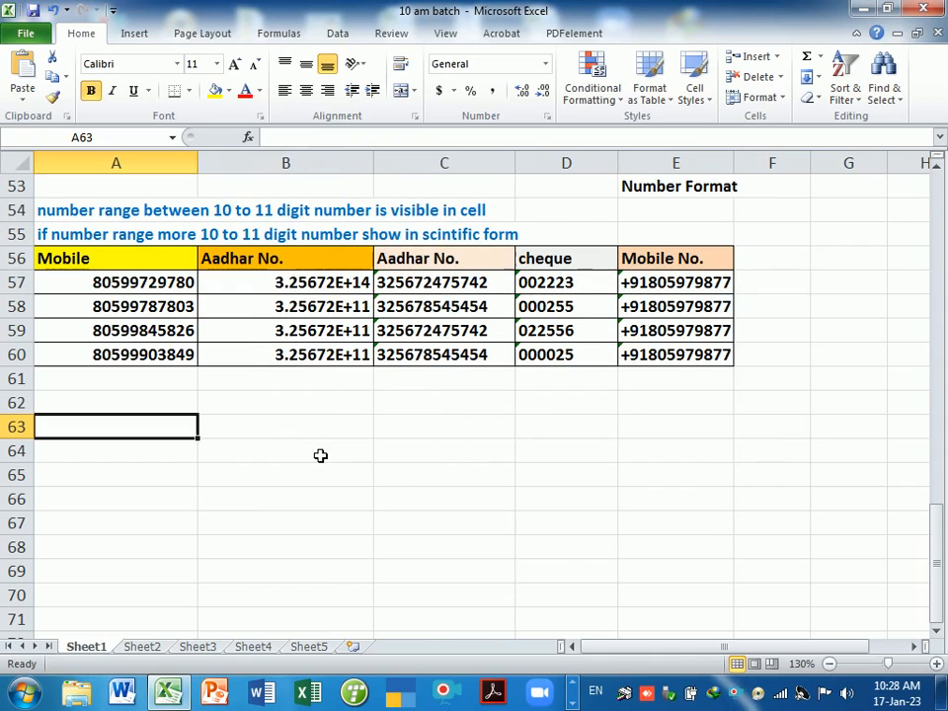
{"action": "left_click", "coordinate": [174, 410]}
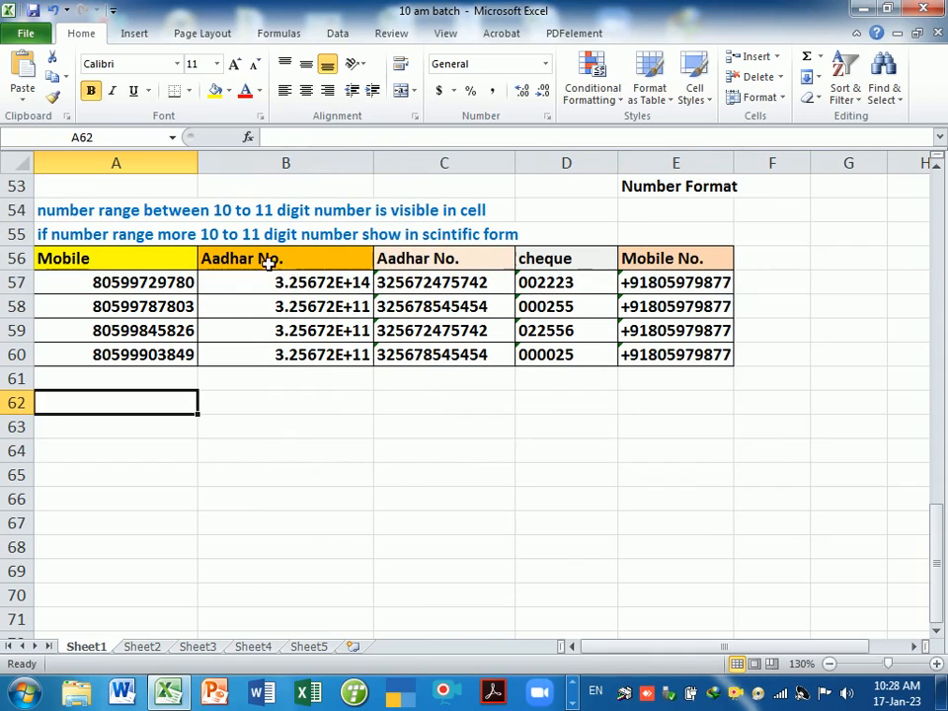
{"action": "left_click", "coordinate": [269, 260]}
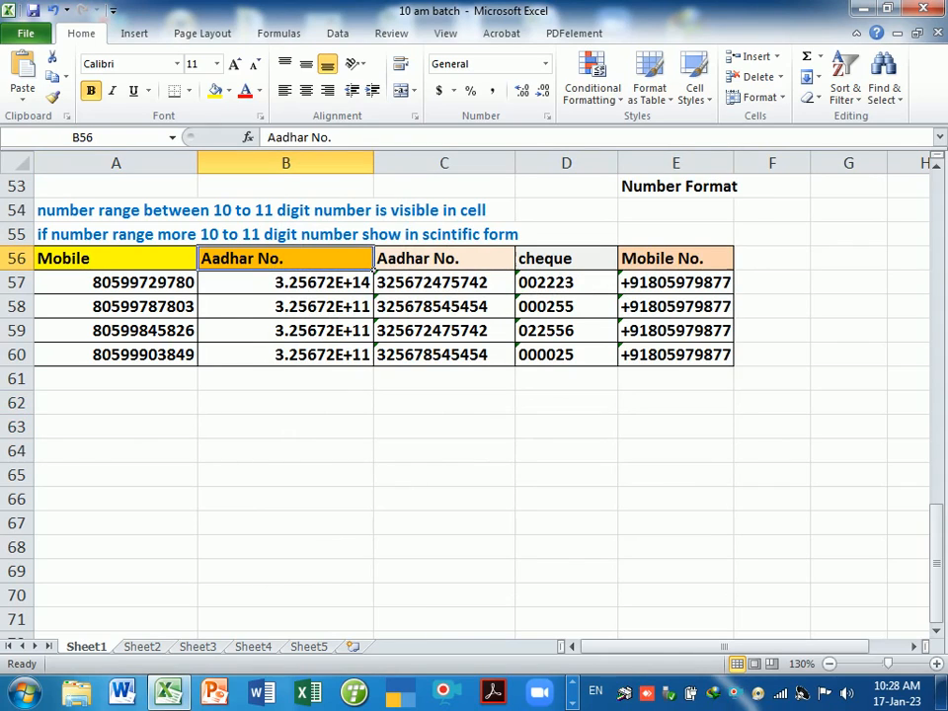
{"action": "key", "text": "ctrl+c"}
{"action": "left_click", "coordinate": [164, 432]}
{"action": "key", "text": "ctrl+v"}
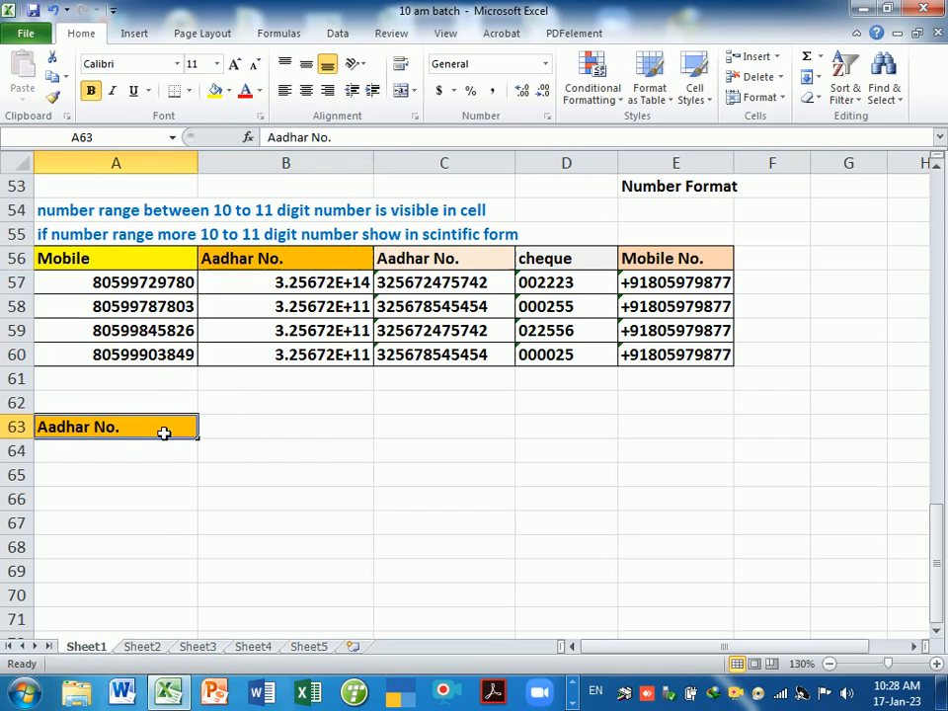
{"action": "left_click", "coordinate": [163, 460]}
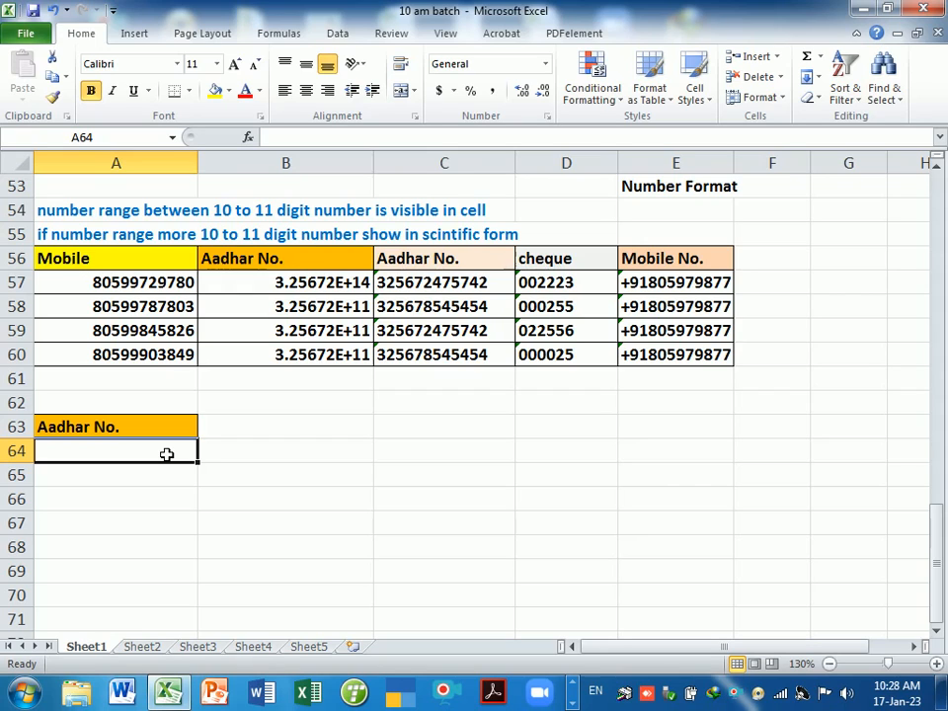
{"action": "left_click", "coordinate": [309, 334]}
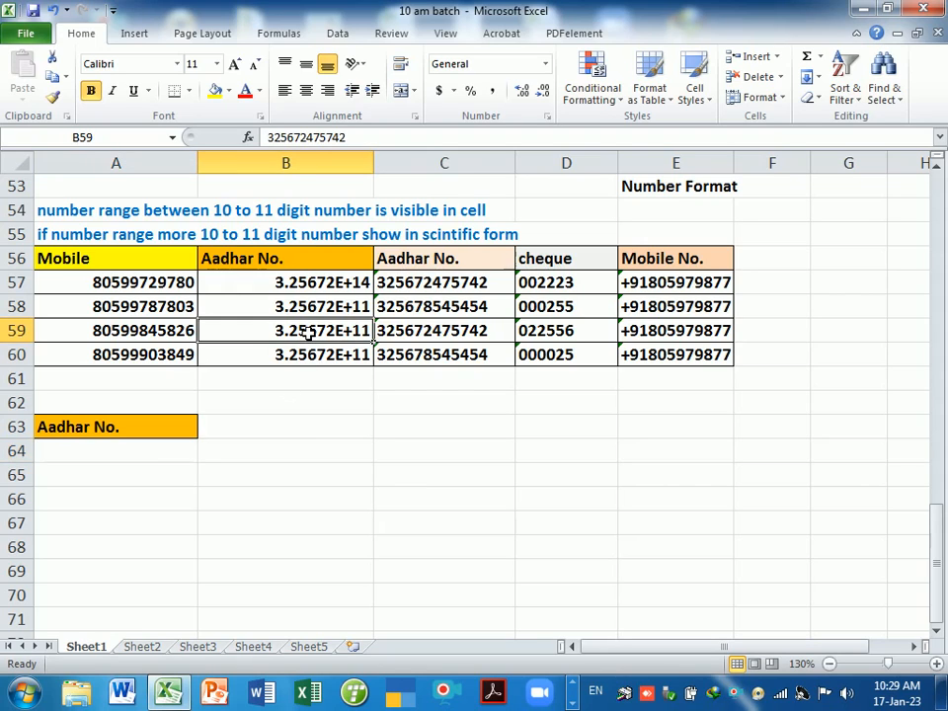
{"action": "left_click", "coordinate": [150, 452]}
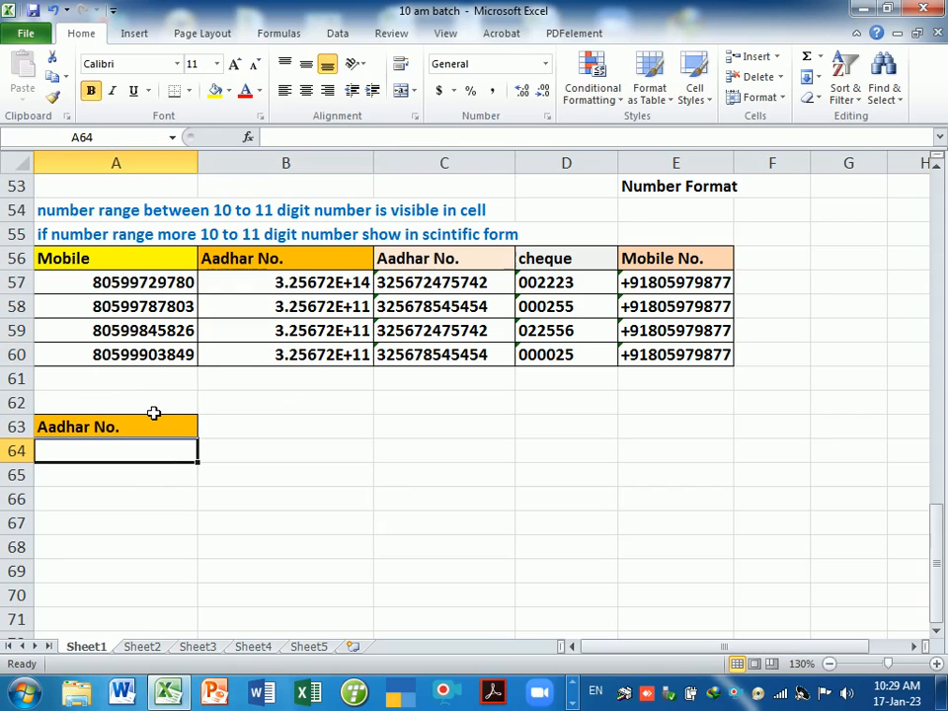
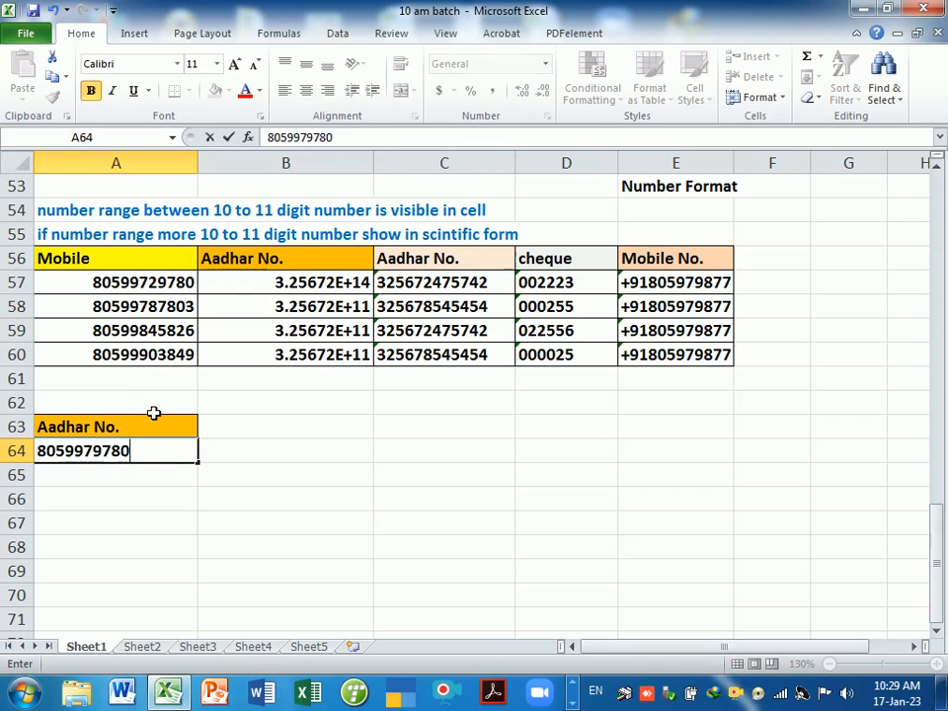
{"action": "key", "text": "Return"}
{"action": "key", "text": "Up"}
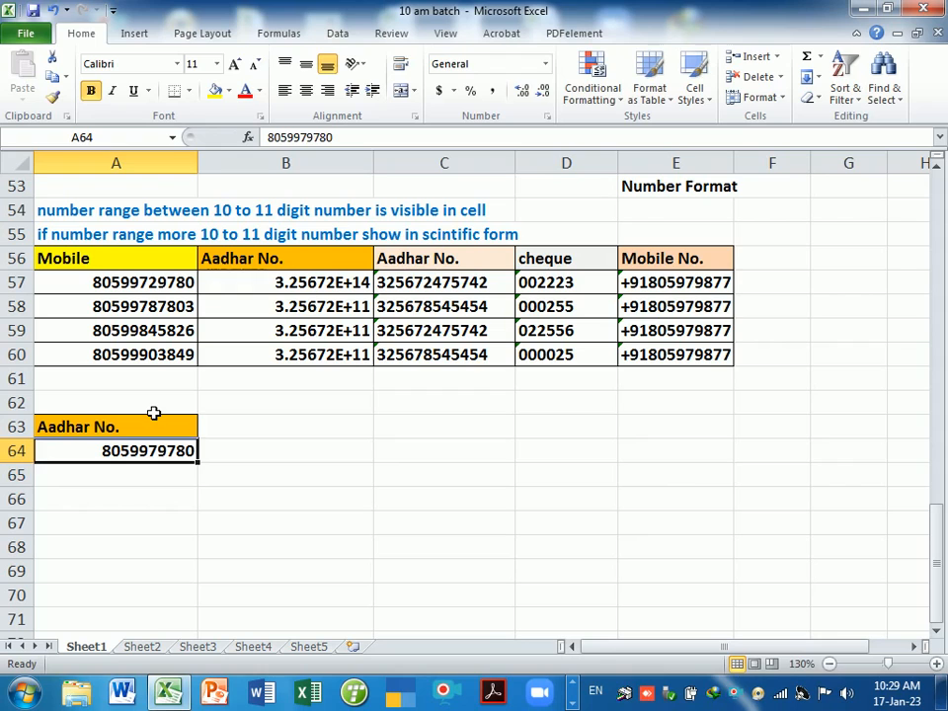
{"action": "key", "text": "F2"}
{"action": "type", "text": "5"}
{"action": "key", "text": "Return"}
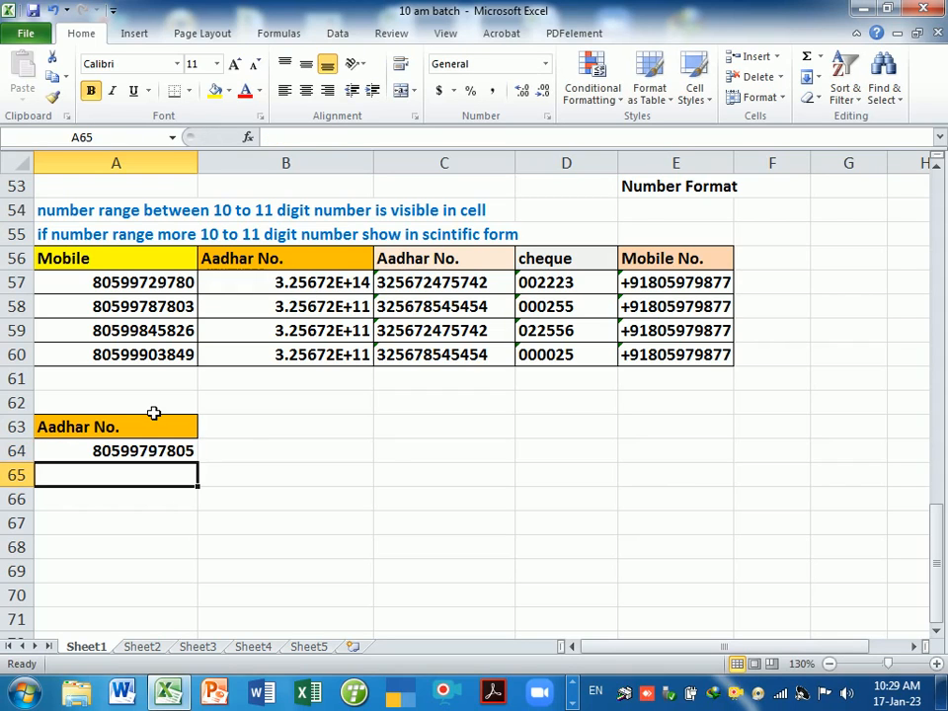
{"action": "key", "text": "Up"}
{"action": "key", "text": "F2"}
{"action": "type", "text": "6"}
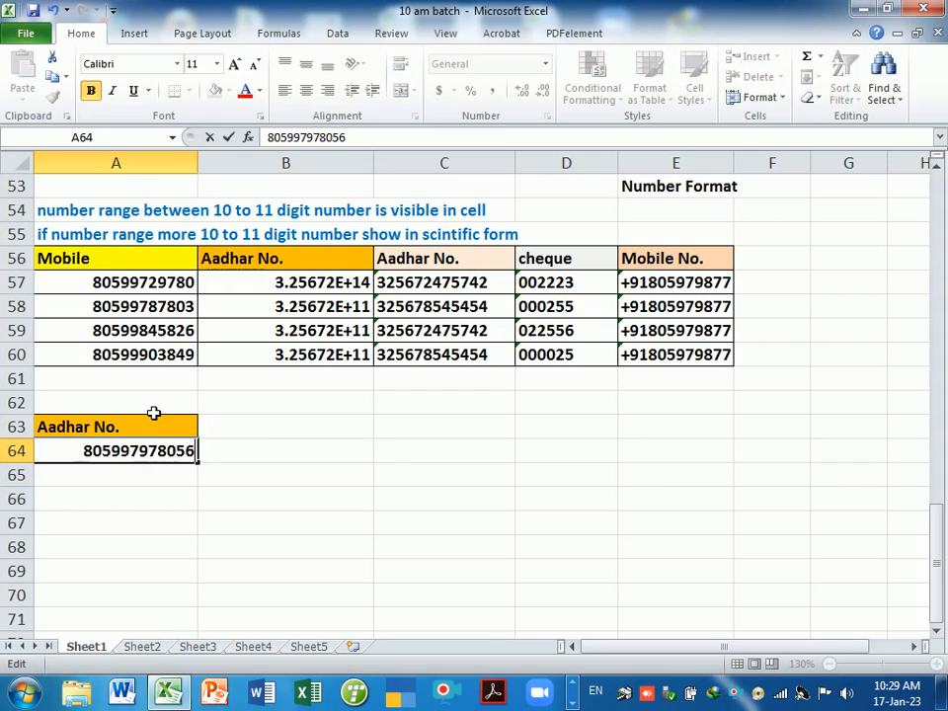
{"action": "key", "text": "Return"}
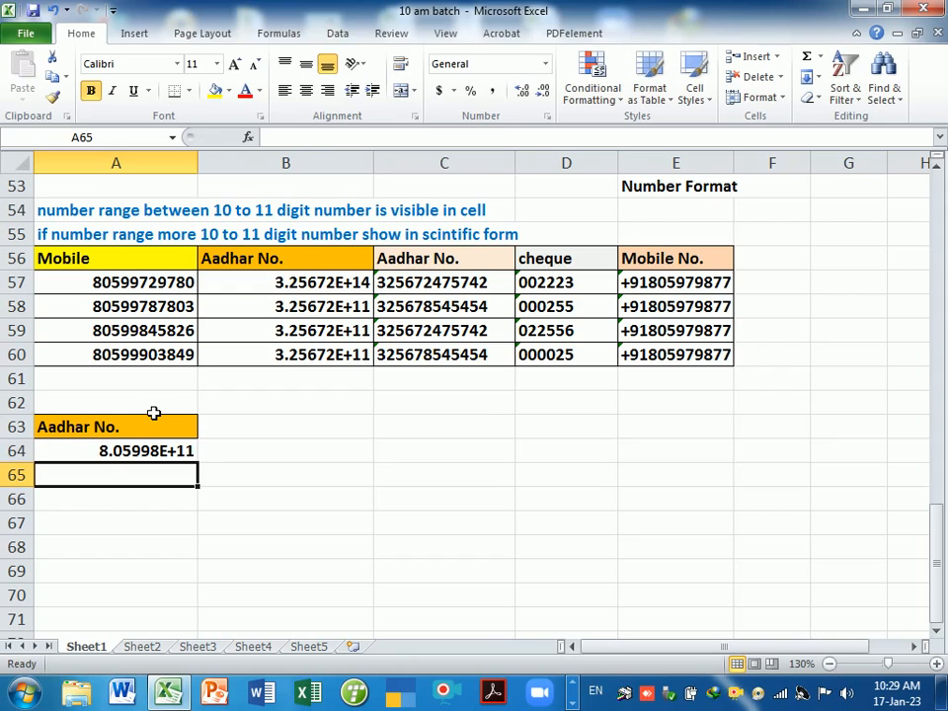
{"action": "key", "text": "Up"}
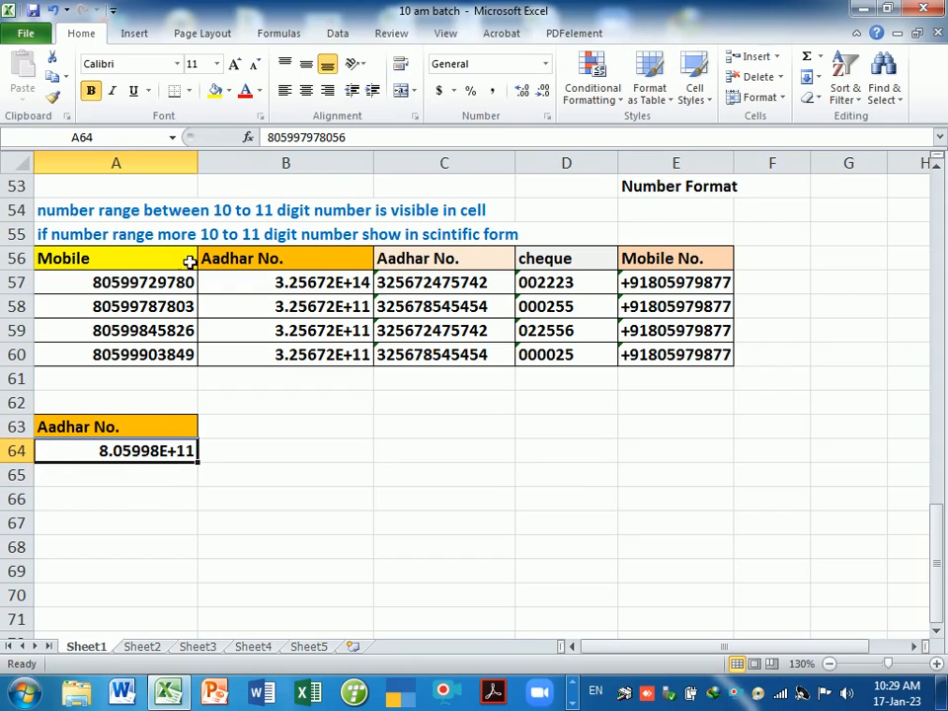
- Widen column A slightly and fill A64's 12-digit number down through A73
{"action": "mouse_move", "coordinate": [198, 163]}
{"action": "left_mouse_down"}
{"action": "mouse_move", "coordinate": [226, 163]}
{"action": "mouse_move", "coordinate": [203, 176]}
{"action": "left_mouse_up"}
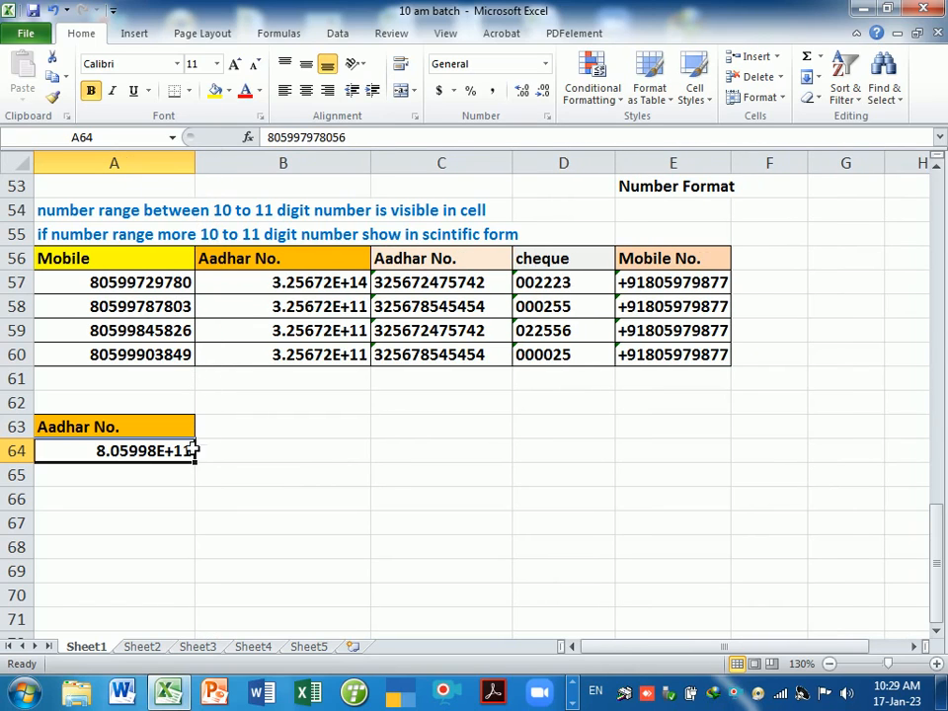
{"action": "left_click", "coordinate": [175, 484]}
{"action": "left_click", "coordinate": [174, 450]}
{"action": "double_click", "coordinate": [173, 450]}
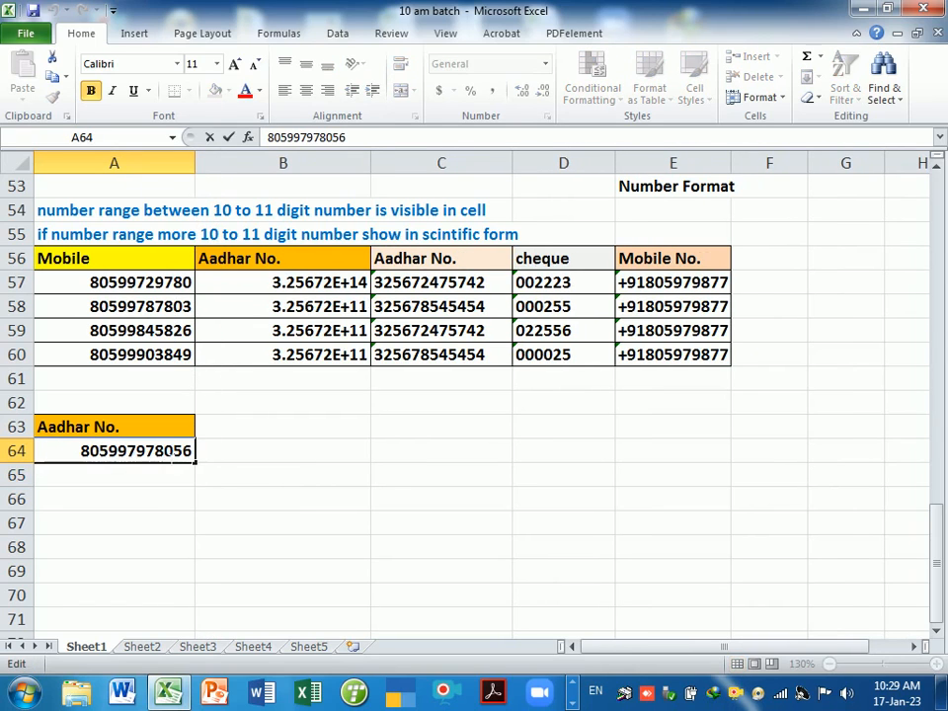
{"action": "left_click", "coordinate": [346, 138]}
{"action": "key", "text": "Return"}
{"action": "left_click", "coordinate": [177, 451]}
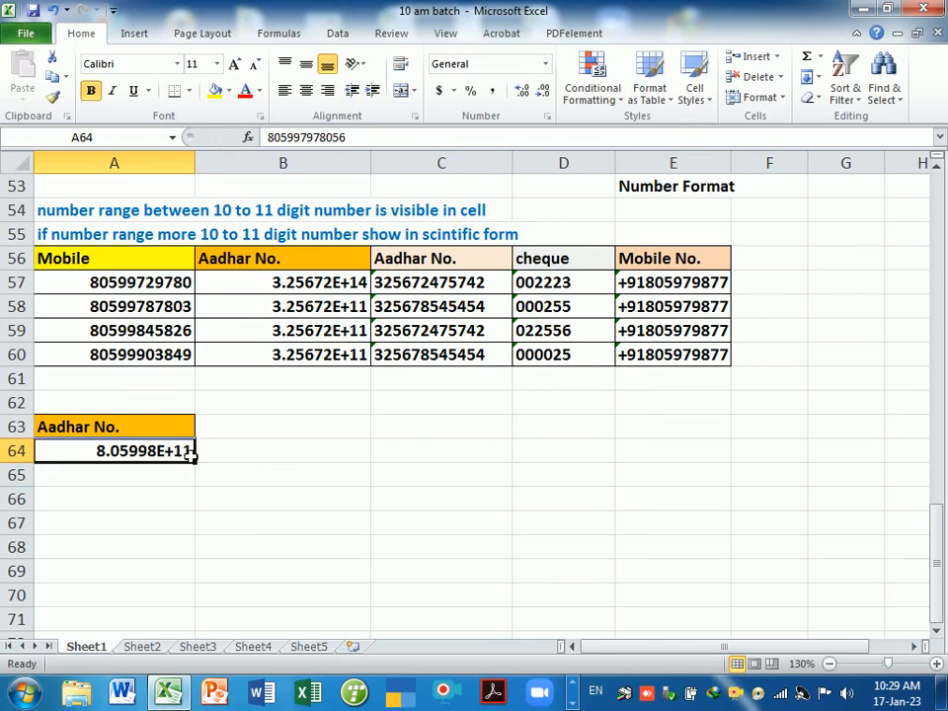
{"action": "left_click_drag", "start_coordinate": [190, 452], "coordinate": [197, 604]}
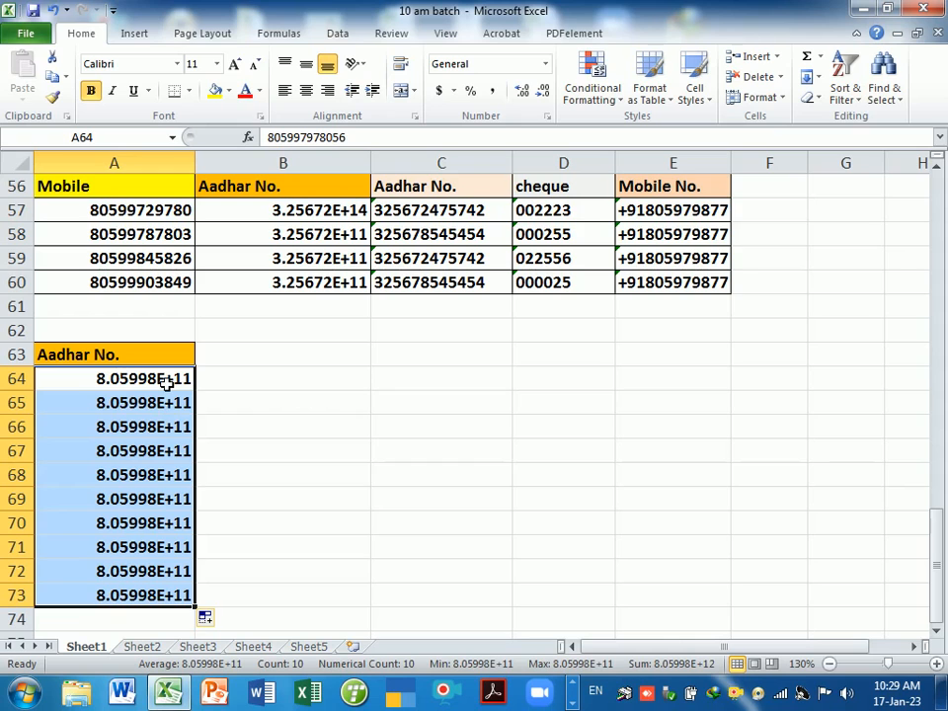
- Delete the values in A64:A73, then undo to restore the 12-digit number in A64
{"action": "left_click", "coordinate": [239, 453]}
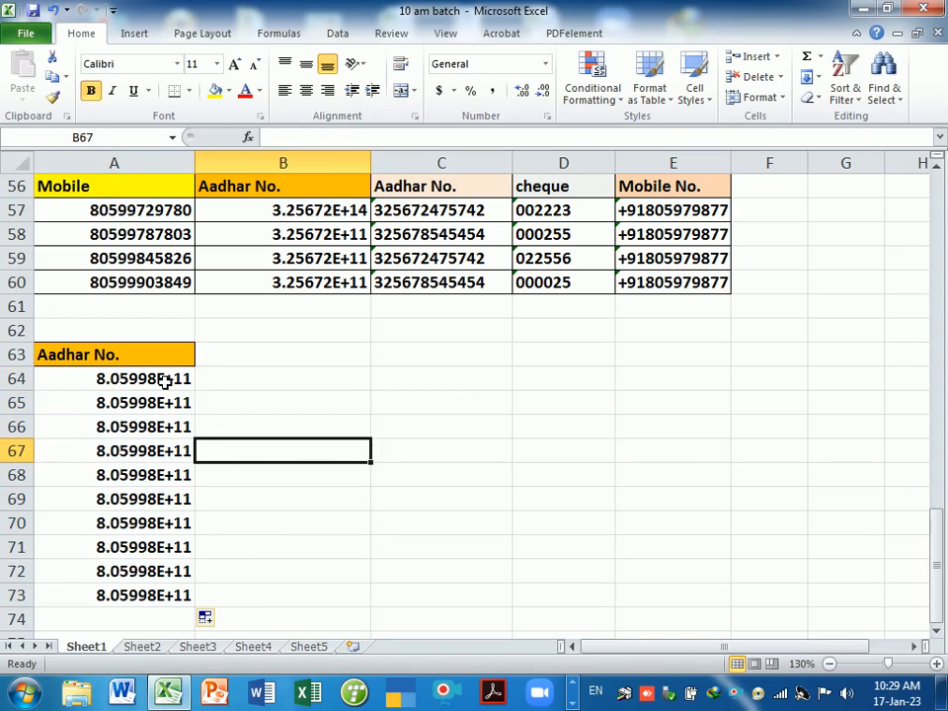
{"action": "left_click_drag", "start_coordinate": [165, 378], "coordinate": [165, 598]}
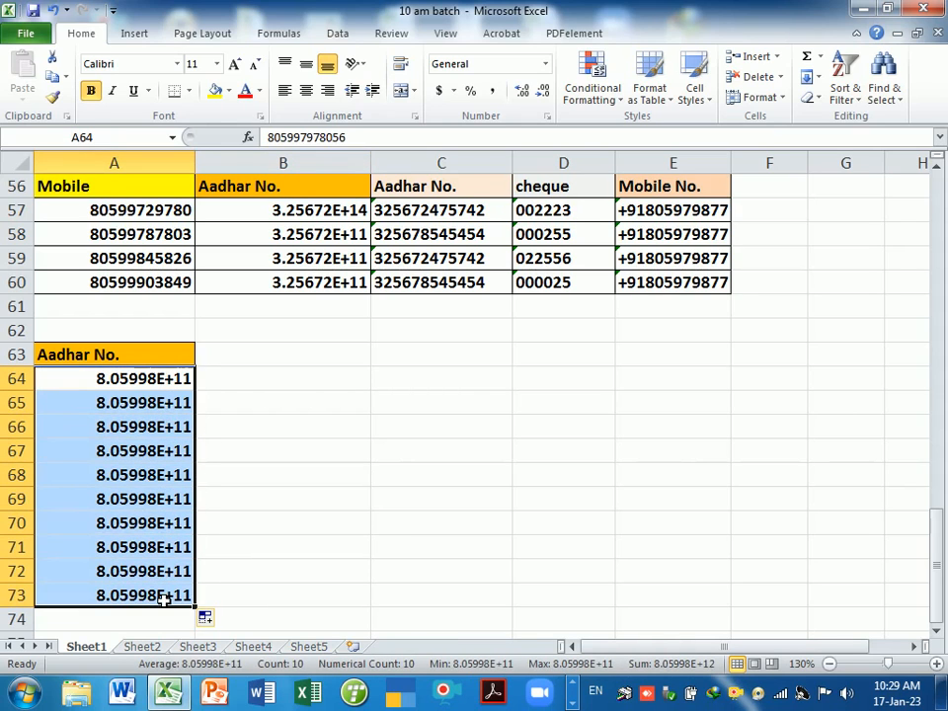
{"action": "key", "text": "Delete"}
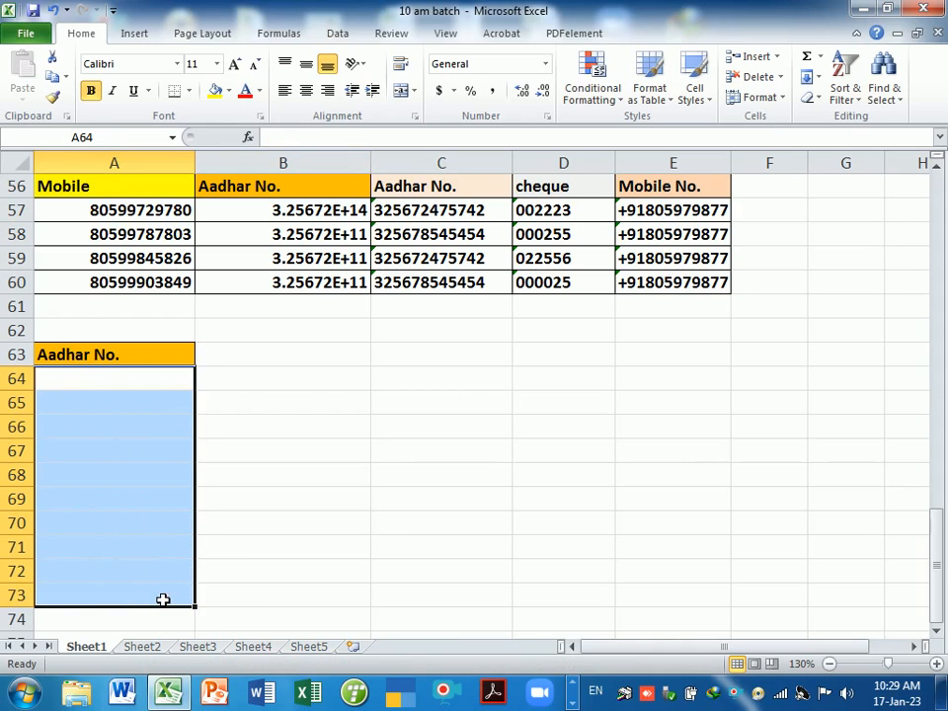
{"action": "left_click", "coordinate": [245, 400]}
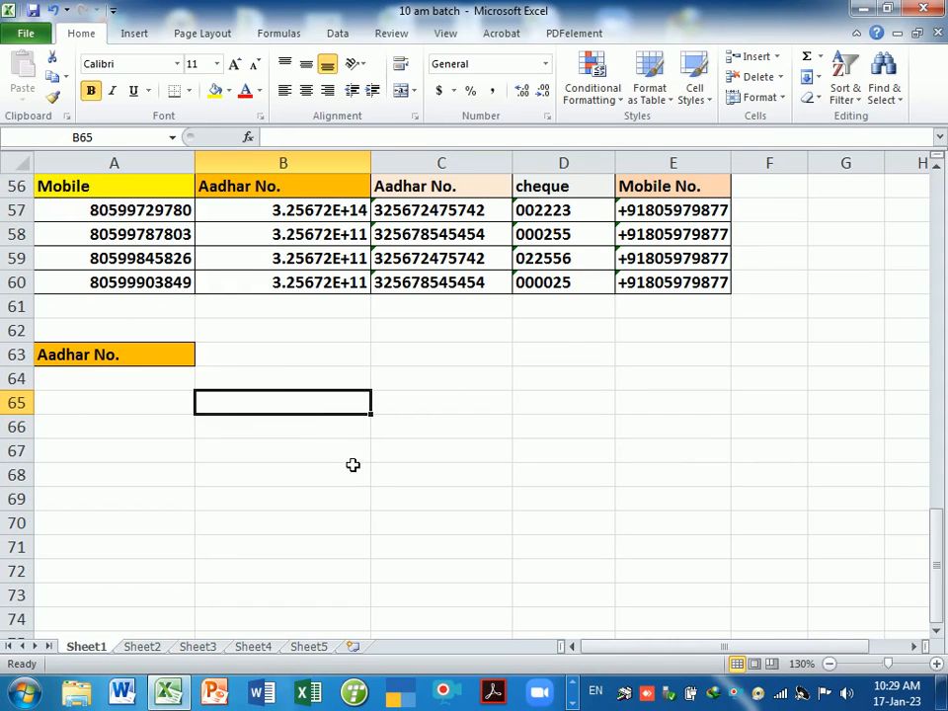
{"action": "scroll", "coordinate": [351, 461], "scroll_direction": "up", "scroll_amount": 1}
{"action": "scroll", "coordinate": [352, 466], "scroll_direction": "down", "scroll_amount": 1}
{"action": "left_click", "coordinate": [322, 385]}
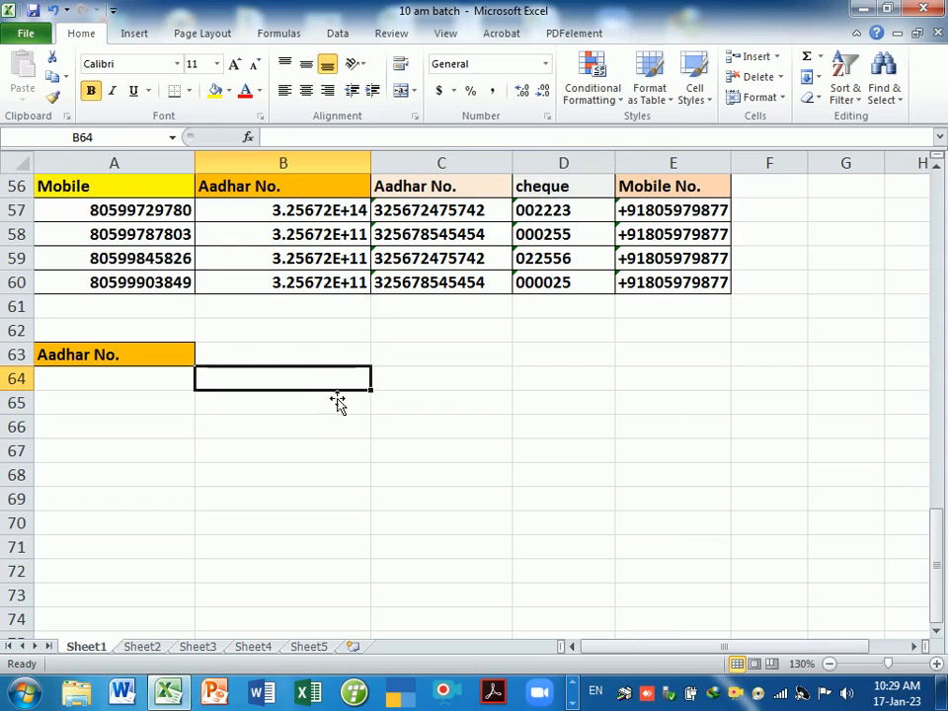
{"action": "key", "text": "ctrl+z"}
{"action": "double_click", "coordinate": [166, 381]}
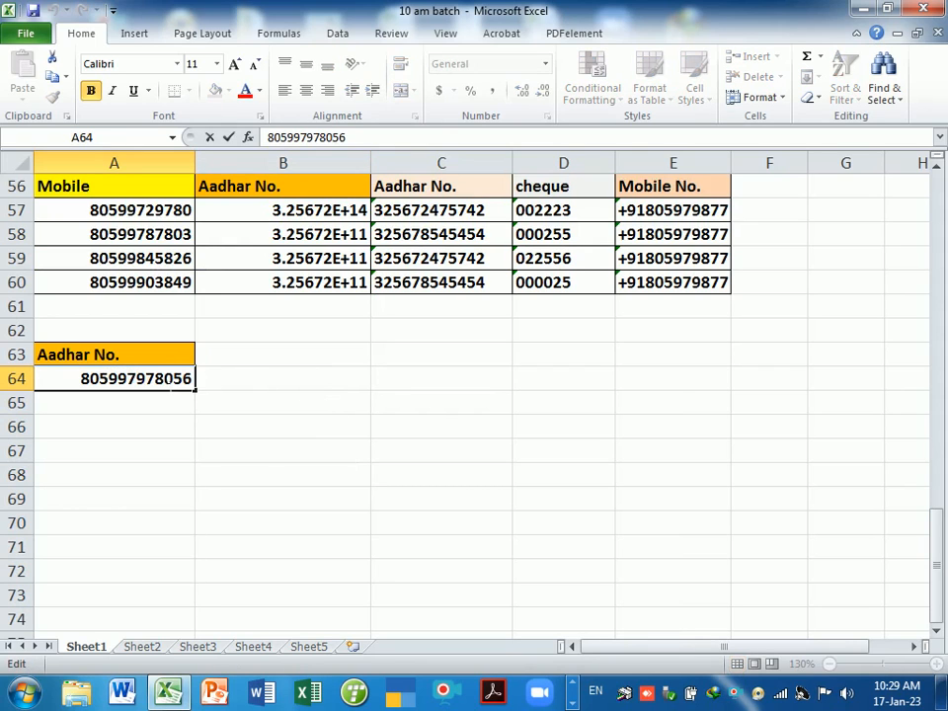
{"action": "left_click", "coordinate": [292, 428]}
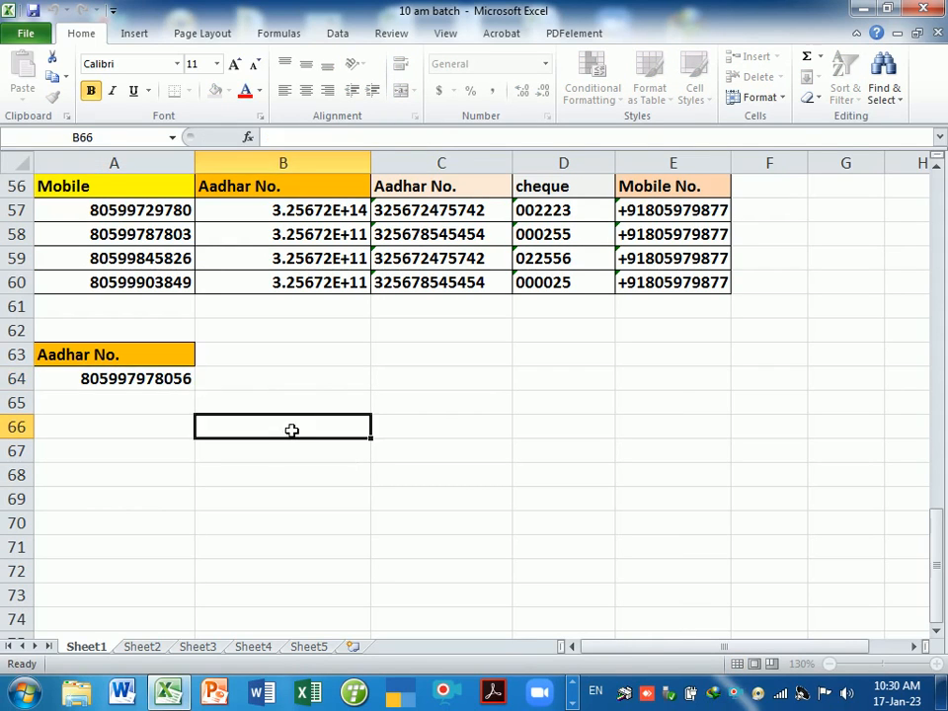
{"action": "left_click", "coordinate": [399, 385]}
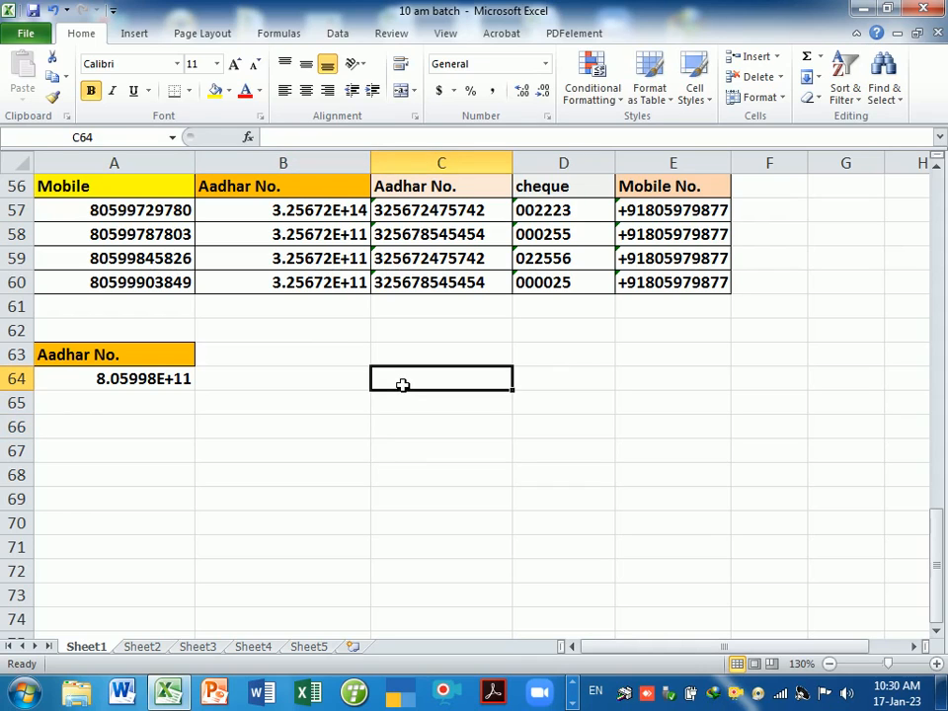
- Enter =LEN(A64) in C64 so it returns 12
{"action": "type", "text": "=len"}
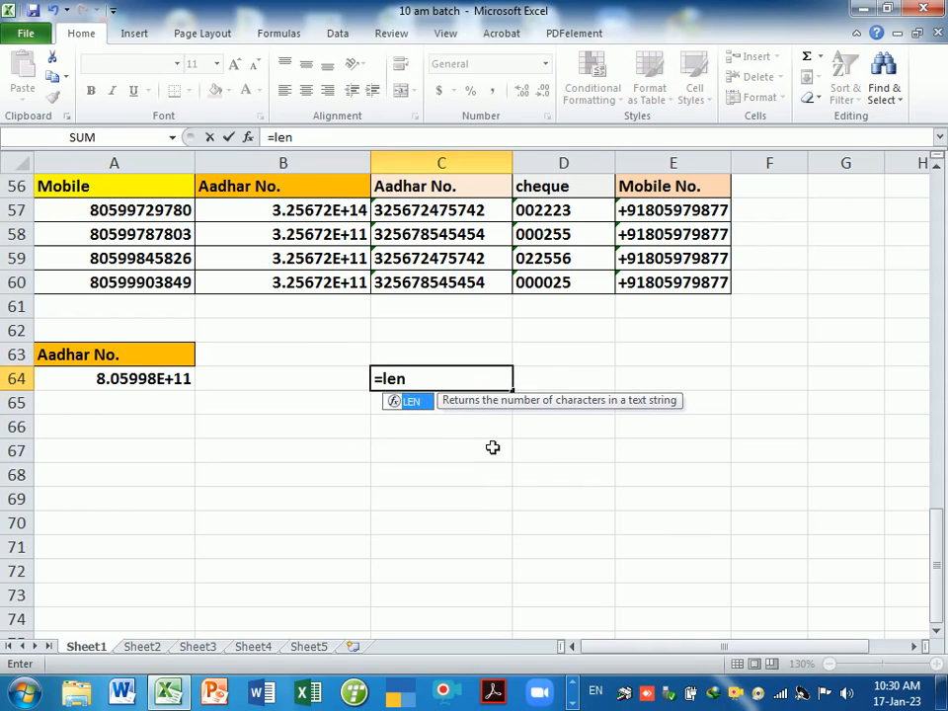
{"action": "double_click", "coordinate": [420, 402]}
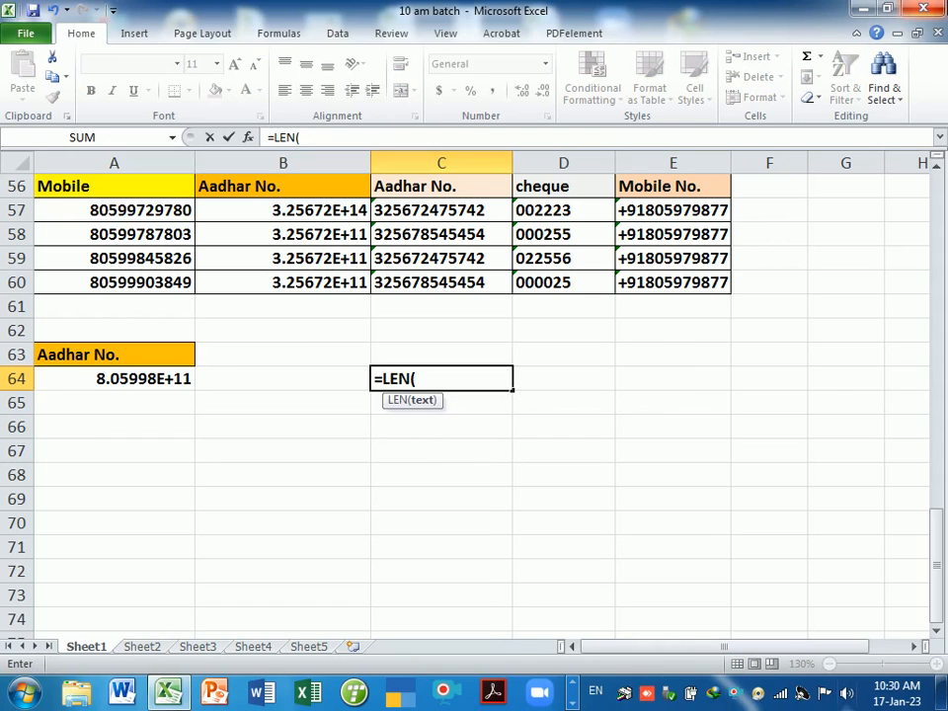
{"action": "left_click", "coordinate": [153, 378]}
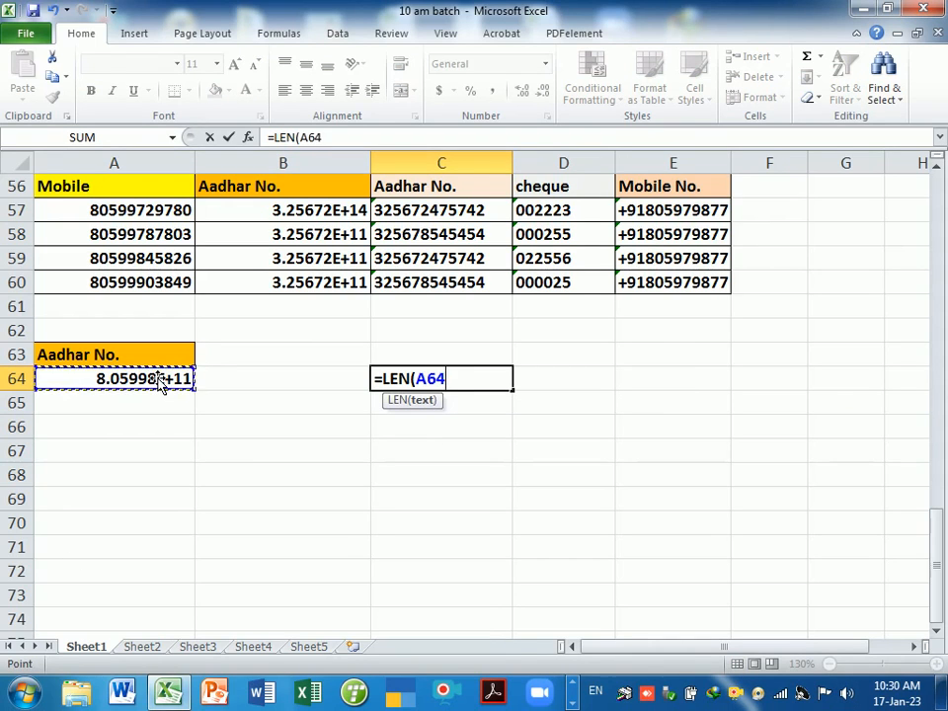
{"action": "key", "text": "Return"}
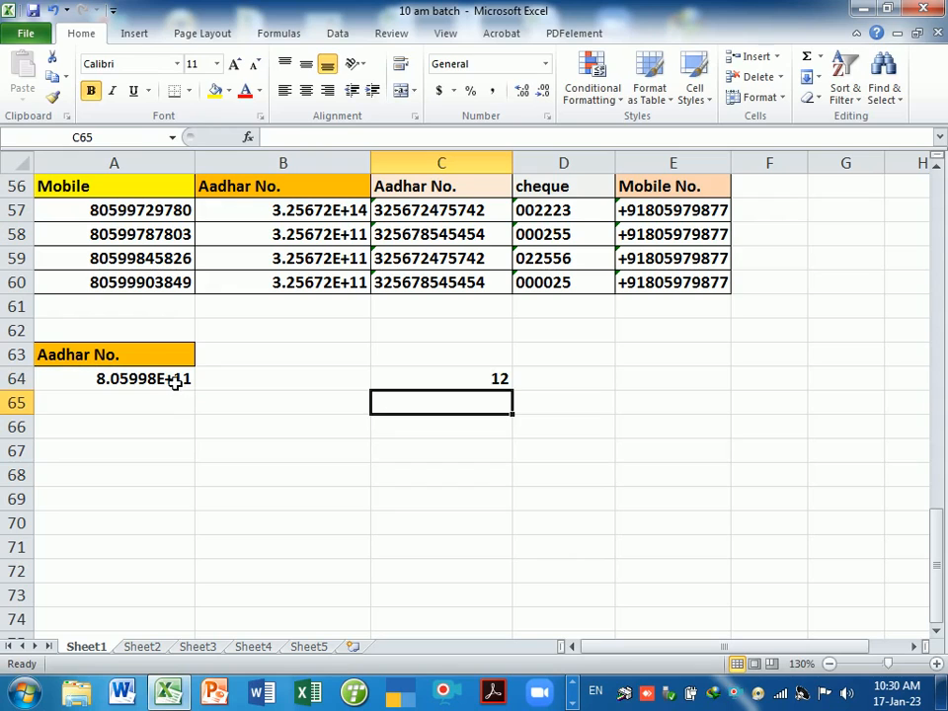
{"action": "double_click", "coordinate": [178, 380]}
- Append 321 to the number in A64 and recheck it
{"action": "type", "text": "321056"}
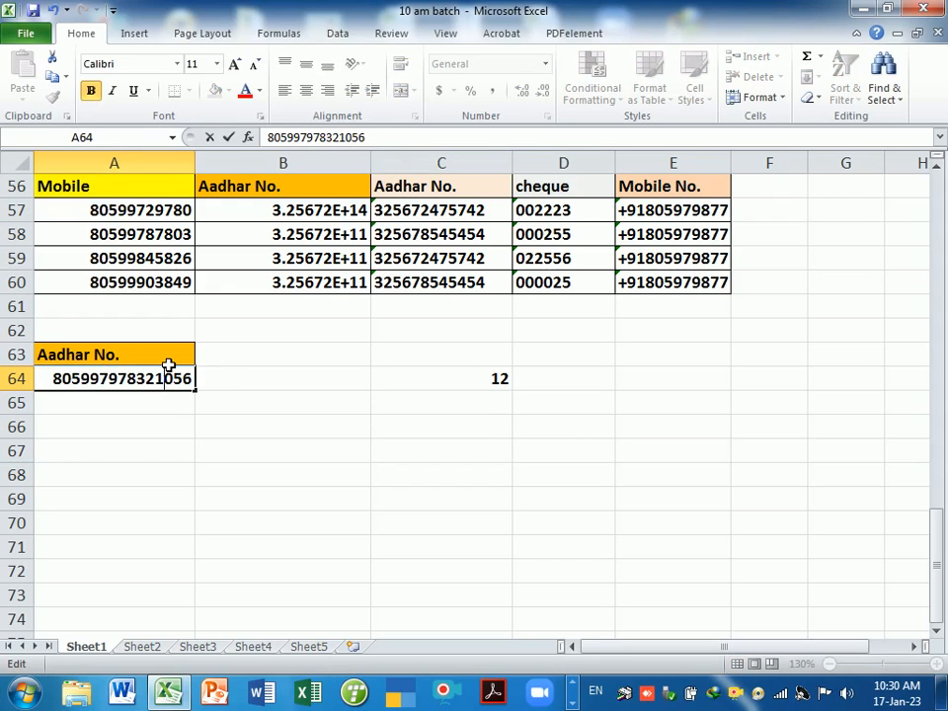
{"action": "key", "text": "Return"}
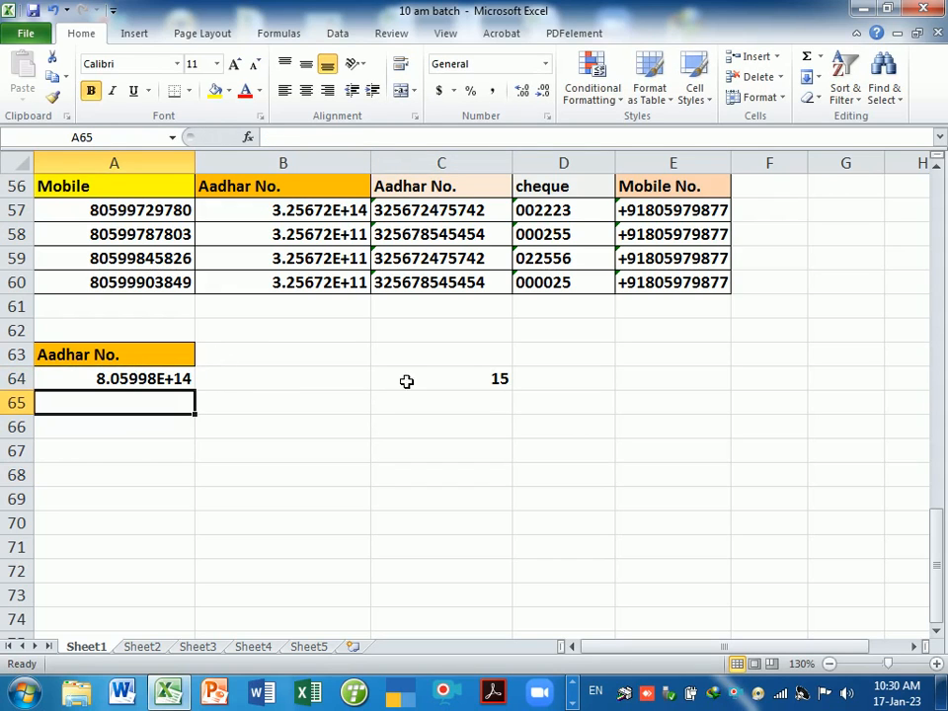
{"action": "double_click", "coordinate": [156, 380]}
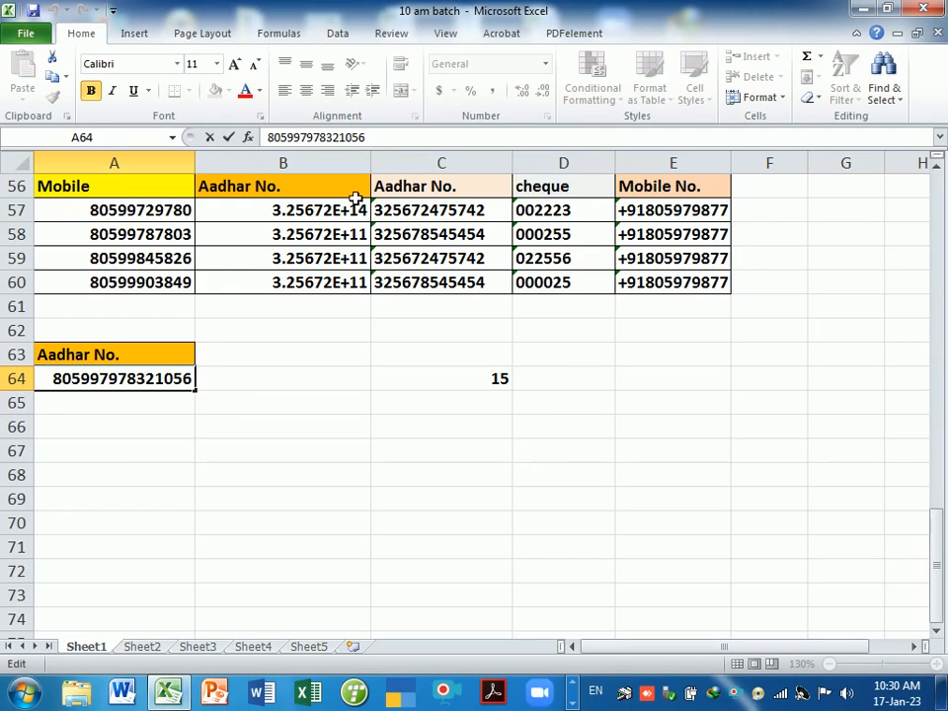
{"action": "left_click", "coordinate": [390, 140]}
{"action": "key", "text": "Return"}
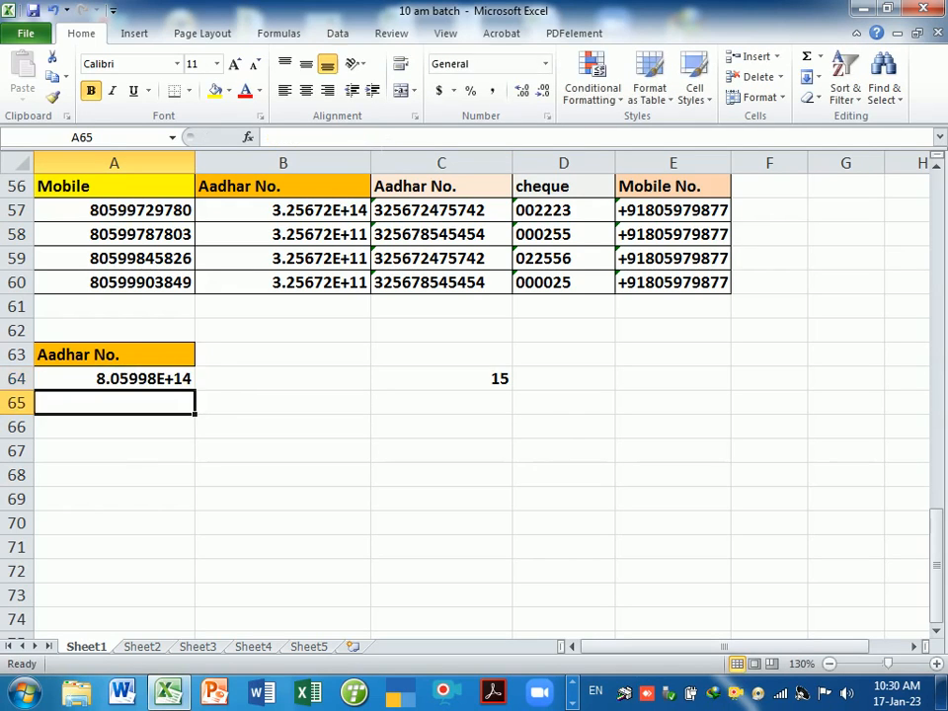
- Add 325, then delete two trailing digits so A64 holds 15 digits (8.05998E+14)
{"action": "left_click", "coordinate": [156, 385]}
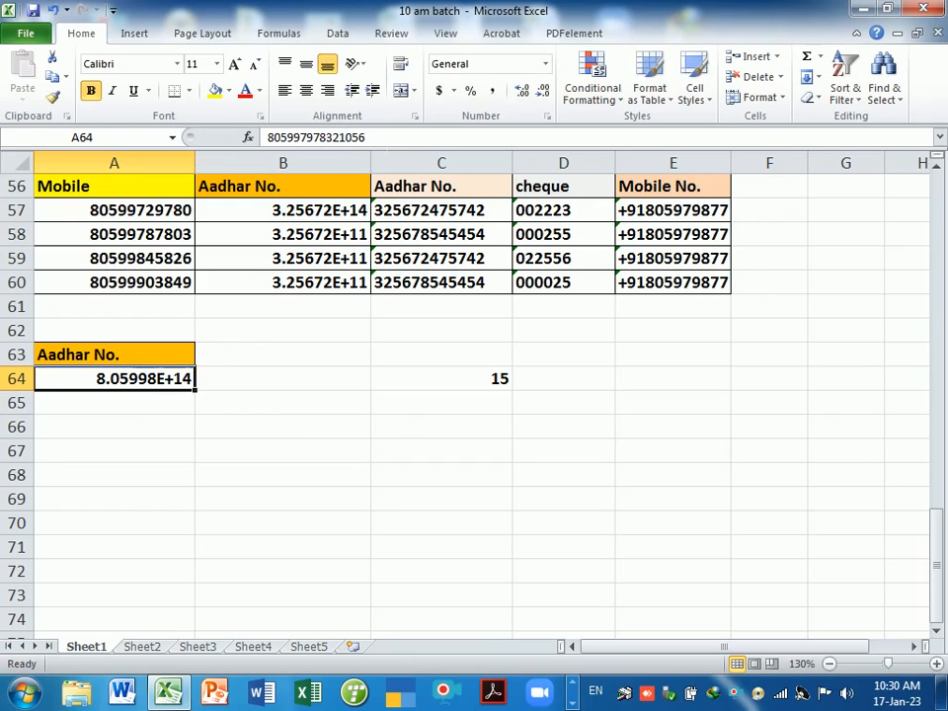
{"action": "key", "text": "F2"}
{"action": "type", "text": "325"}
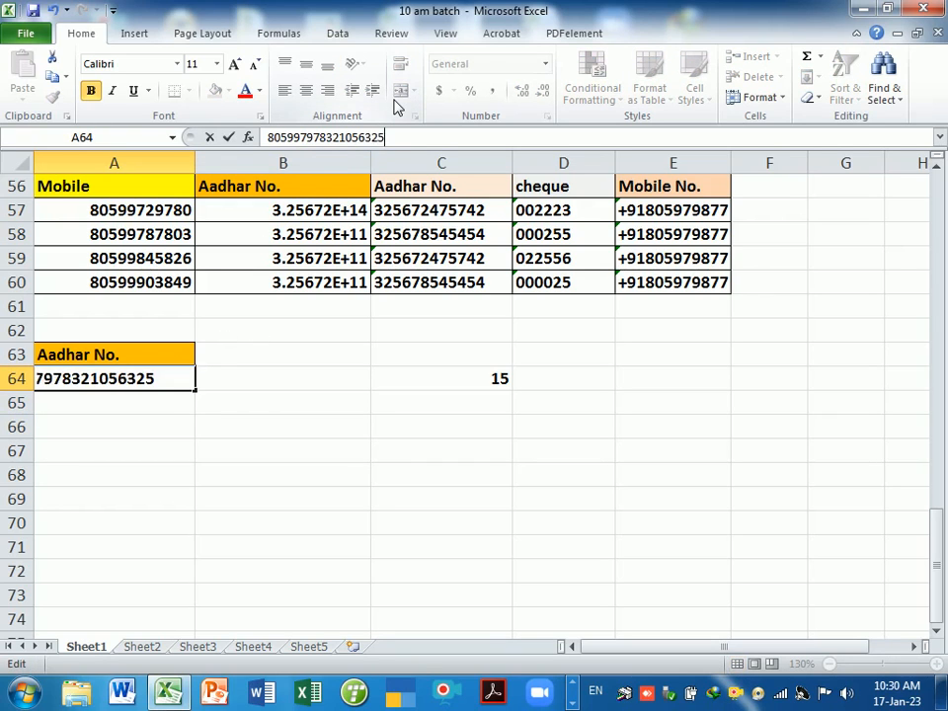
{"action": "key", "text": "Return"}
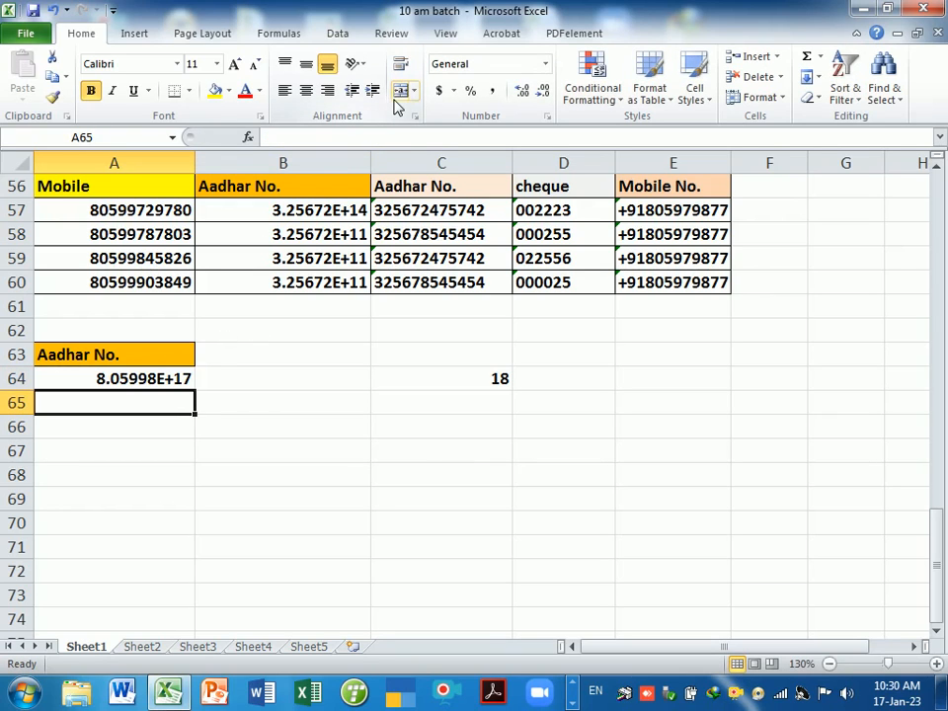
{"action": "double_click", "coordinate": [187, 385]}
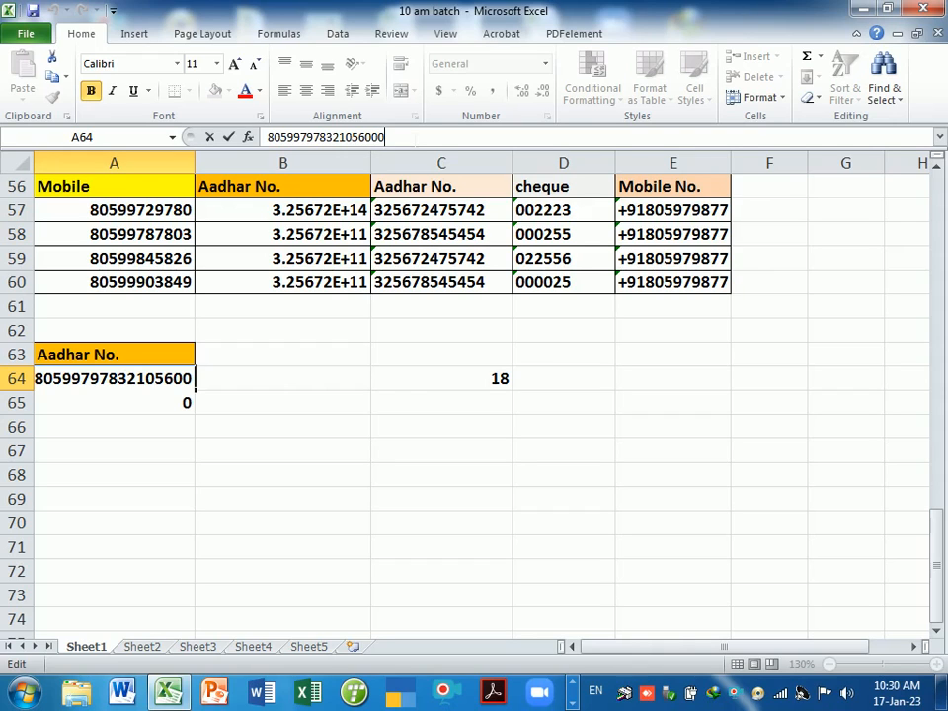
{"action": "key", "text": "BackSpace"}
{"action": "key", "text": "BackSpace"}
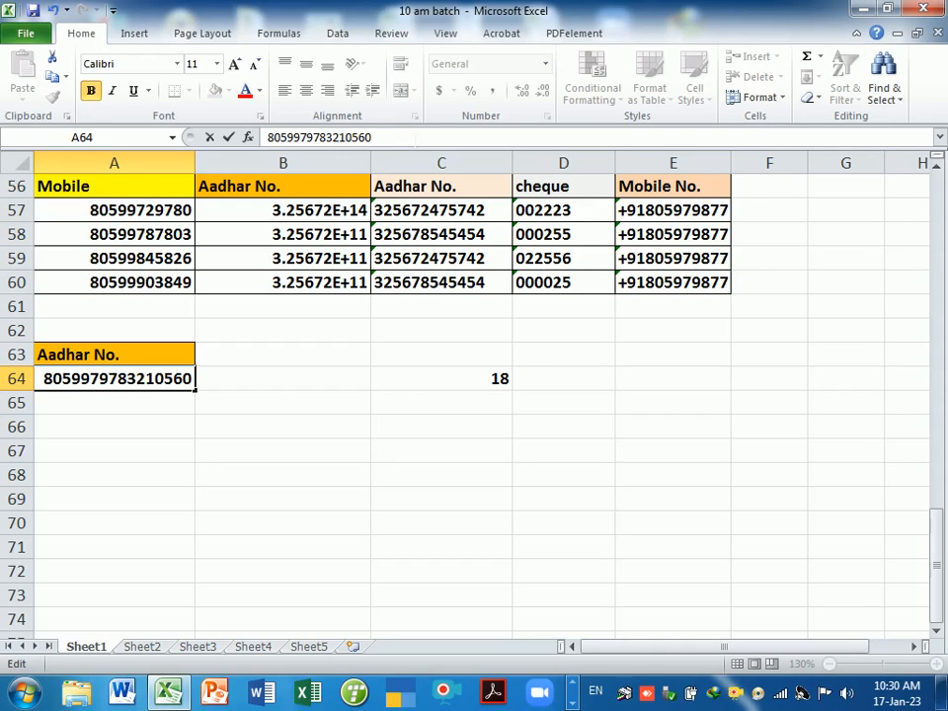
{"action": "key", "text": "BackSpace"}
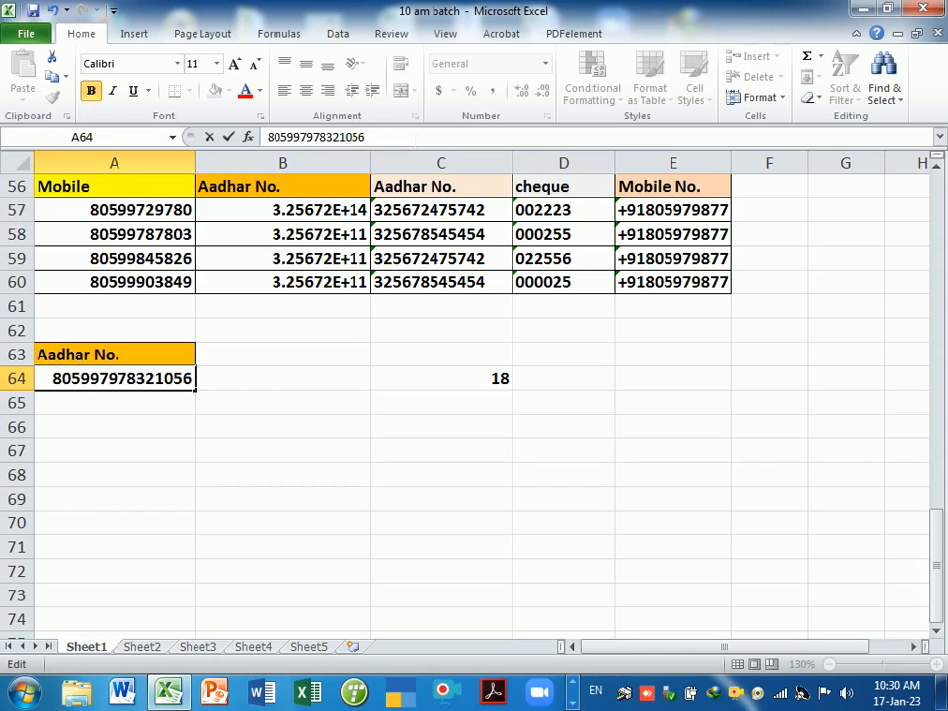
{"action": "key", "text": "Return"}
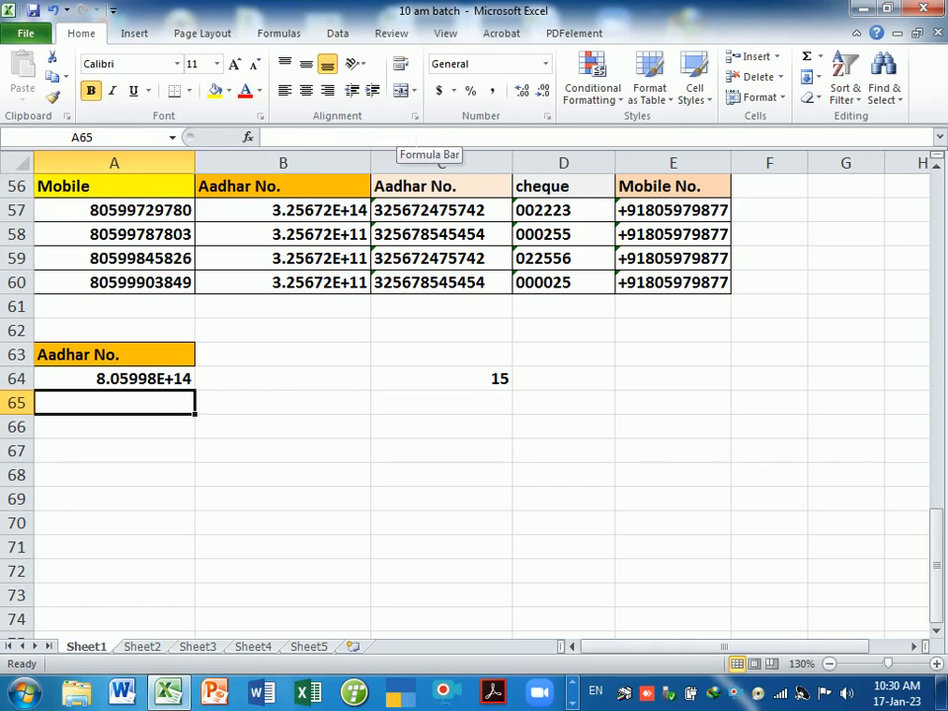
{"action": "double_click", "coordinate": [188, 379]}
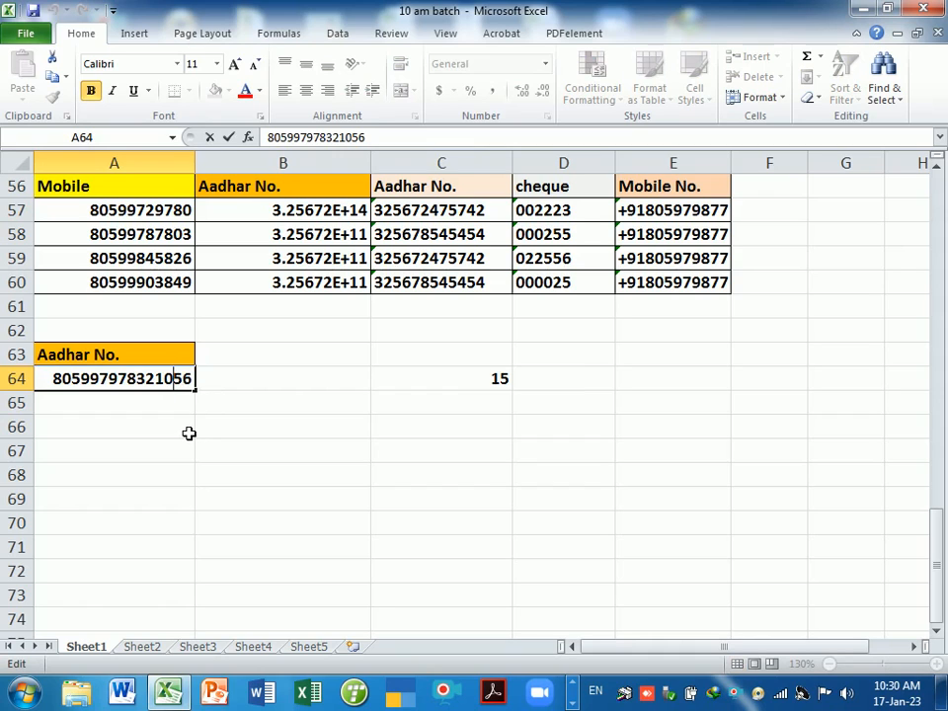
{"action": "key", "text": "Return"}
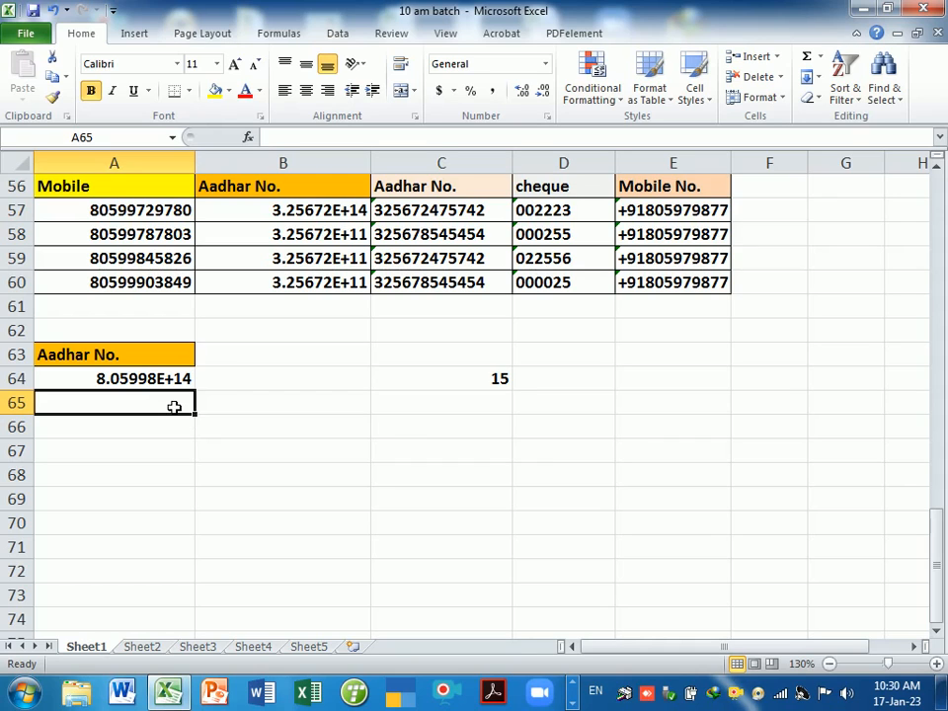
- Rename the A63 heading to 'Aadhar No. (#)-15'
{"action": "double_click", "coordinate": [174, 365]}
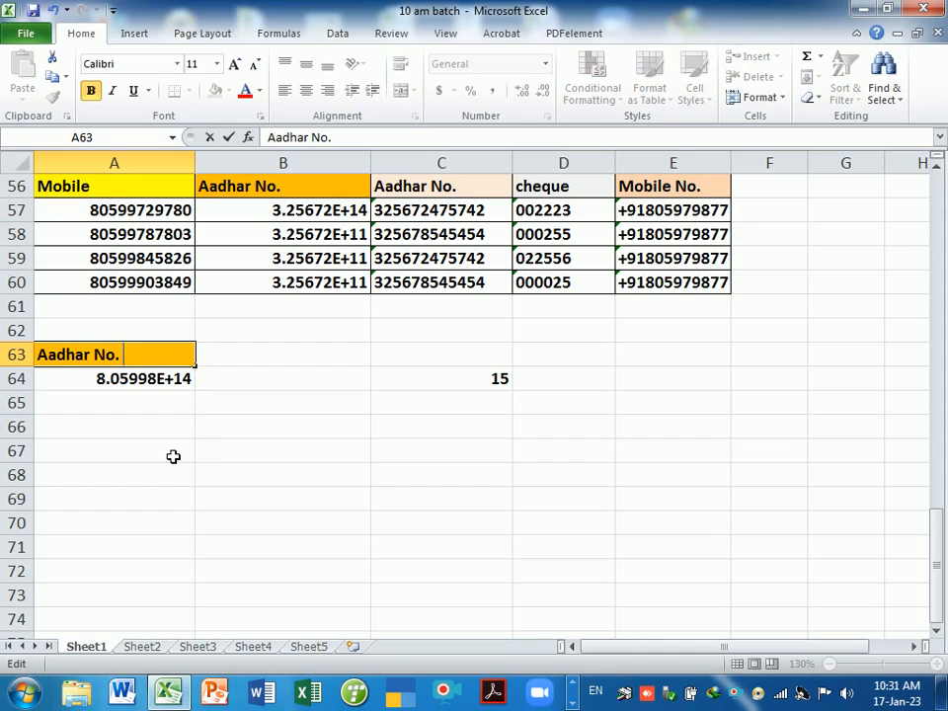
{"action": "type", "text": "(#)"}
{"action": "key", "text": "Return"}
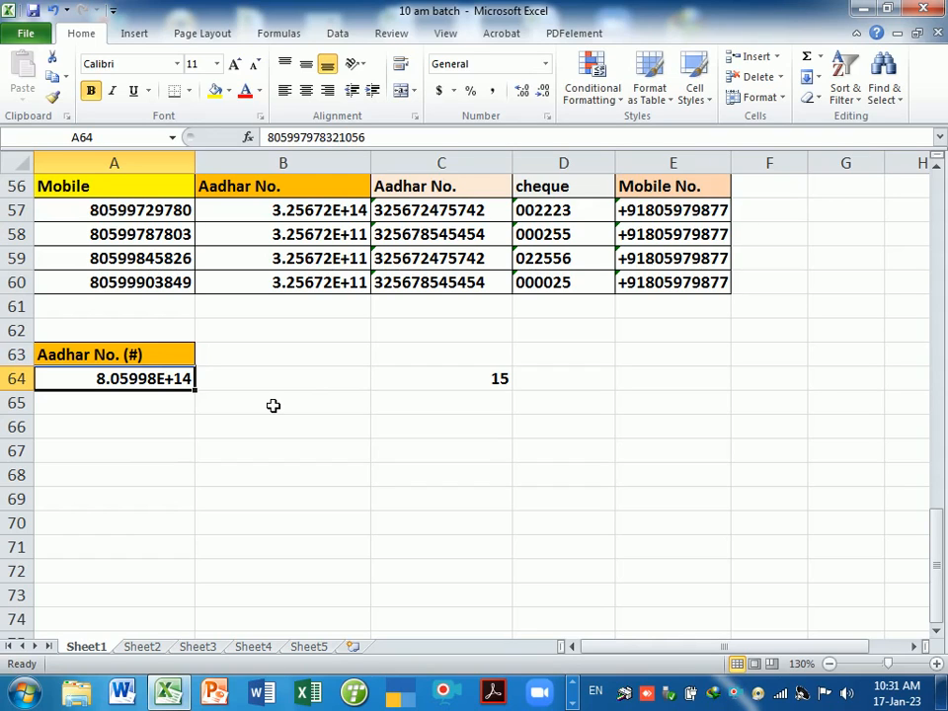
{"action": "double_click", "coordinate": [182, 359]}
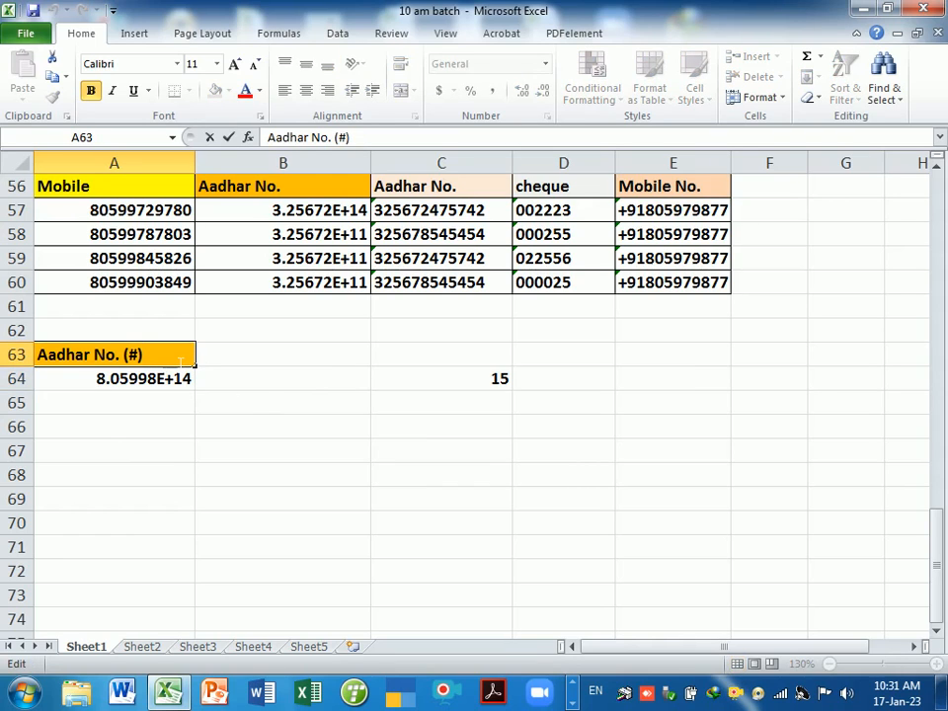
{"action": "type", "text": "-15"}
{"action": "key", "text": "Return"}
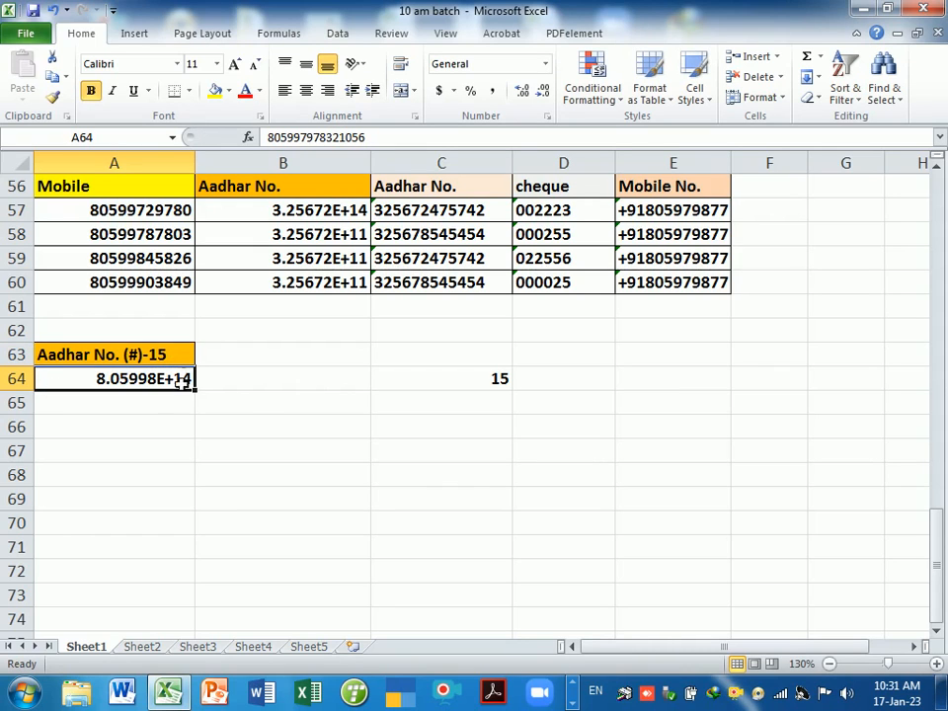
{"action": "left_click_drag", "start_coordinate": [175, 389], "coordinate": [159, 593]}
- Apply the custom number format # to A64:A73 so the full 15-digit number shows
{"action": "key", "text": "ctrl+1"}
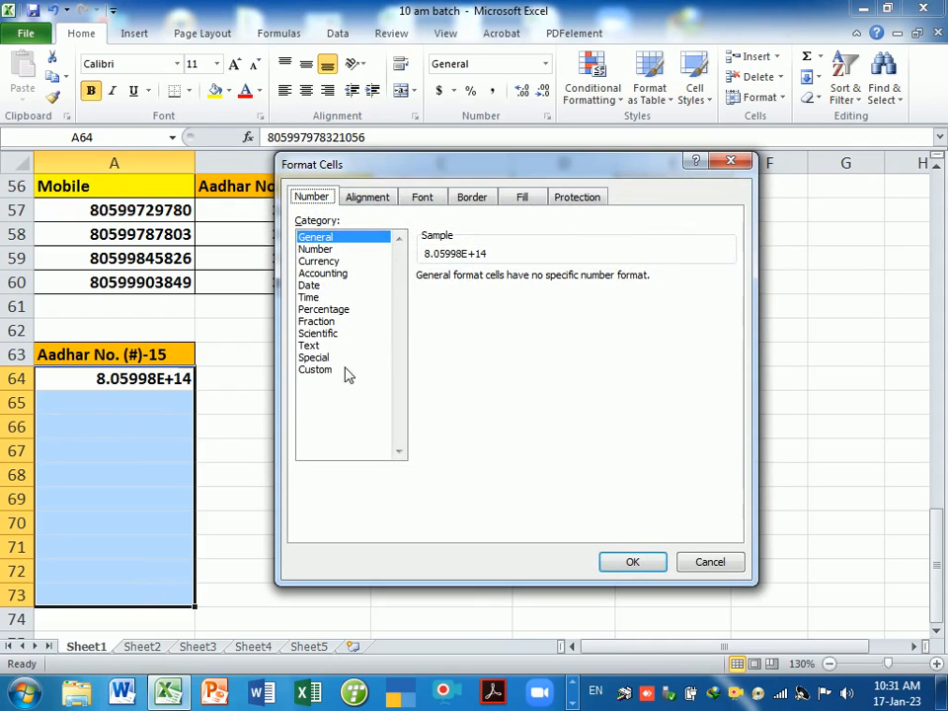
{"action": "left_click", "coordinate": [321, 371]}
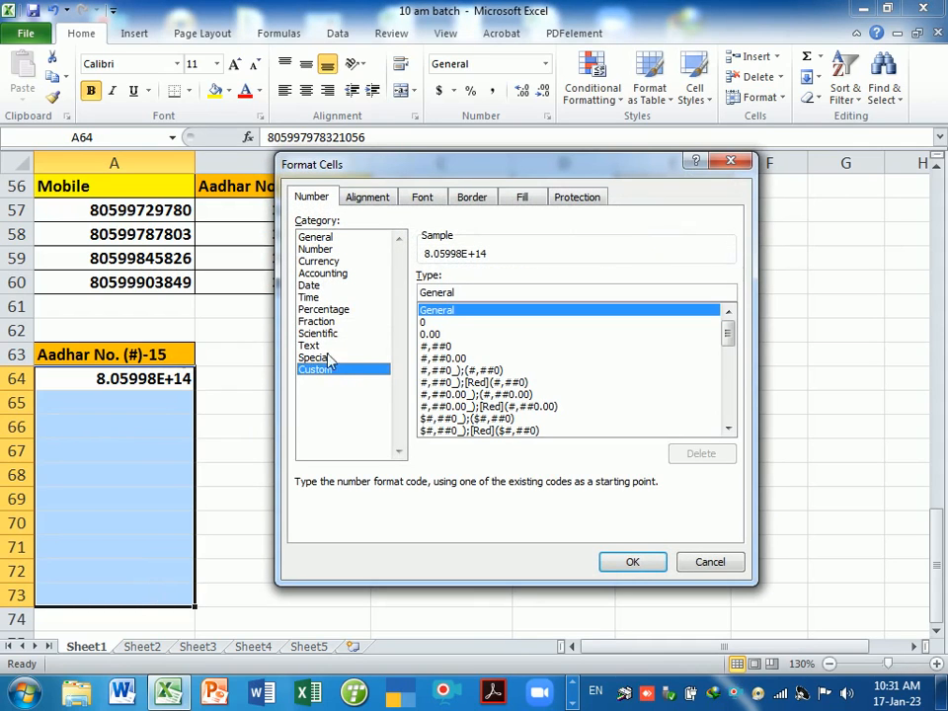
{"action": "left_click", "coordinate": [483, 308]}
{"action": "key", "text": "BackSpace"}
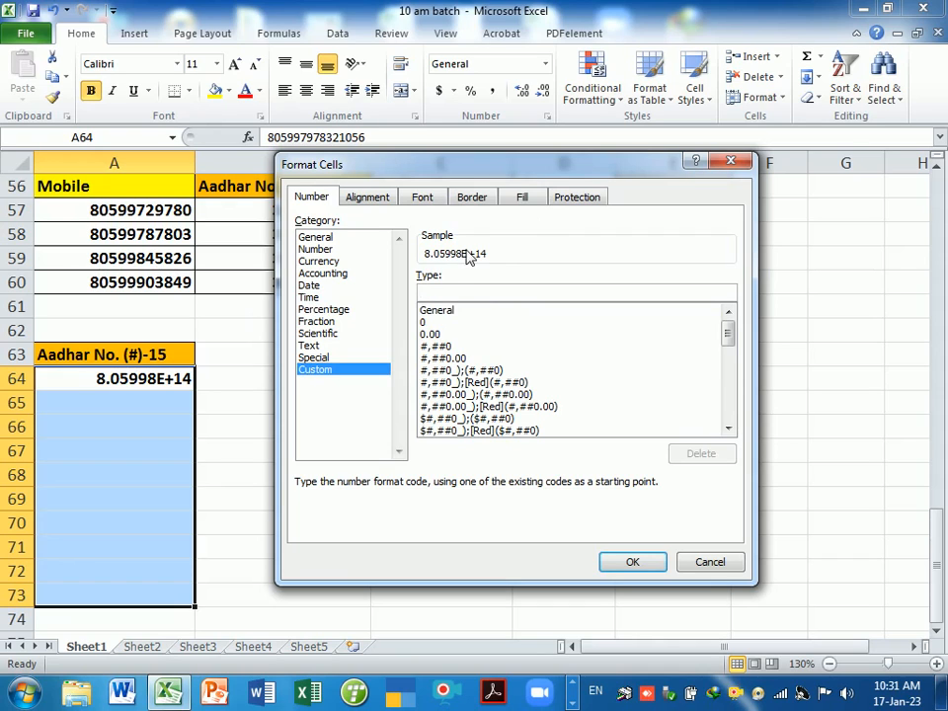
{"action": "type", "text": "#"}
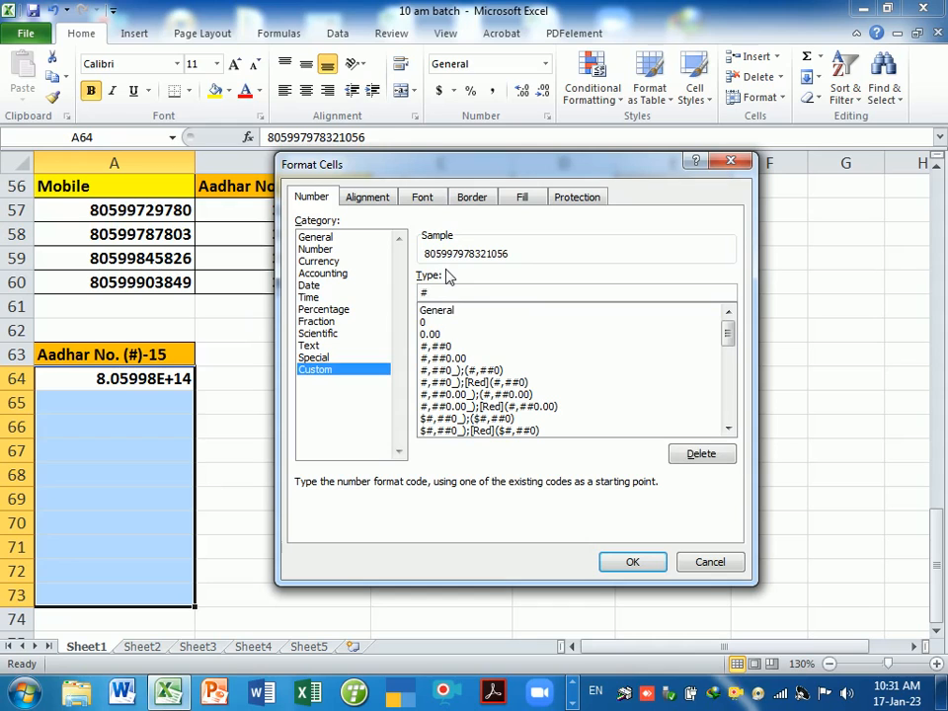
{"action": "left_click", "coordinate": [628, 561]}
{"action": "left_click", "coordinate": [295, 450]}
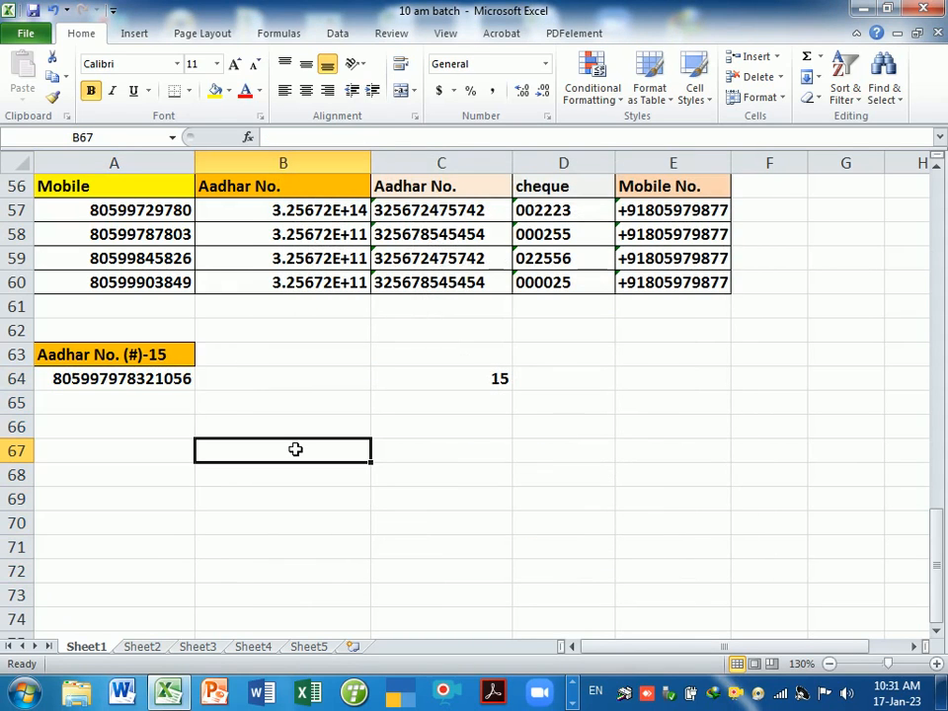
{"action": "double_click", "coordinate": [148, 381]}
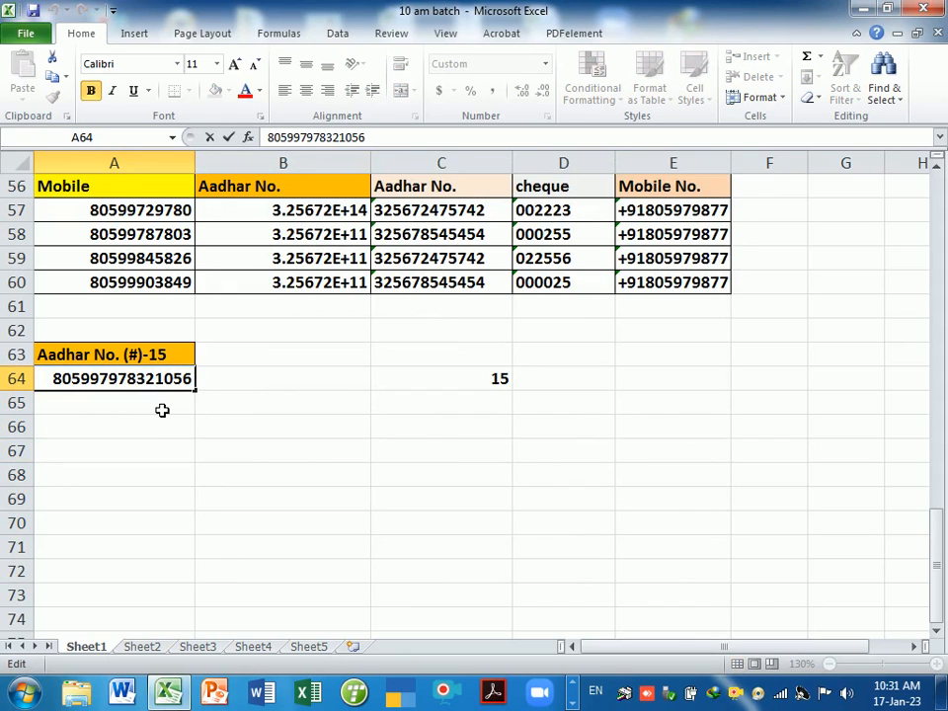
{"action": "left_click", "coordinate": [162, 410]}
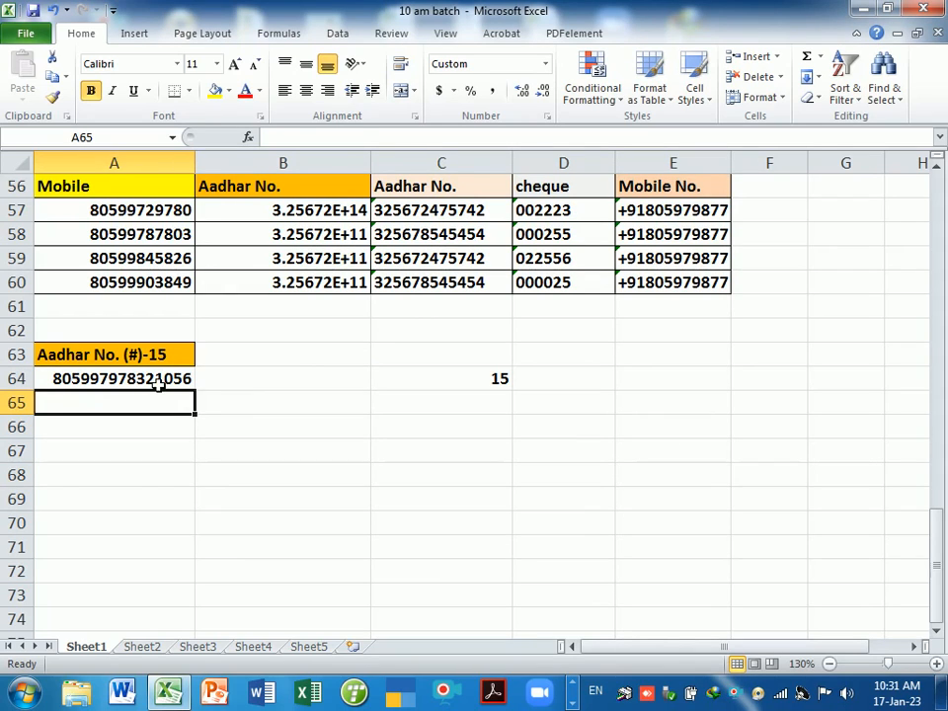
{"action": "left_click", "coordinate": [158, 386]}
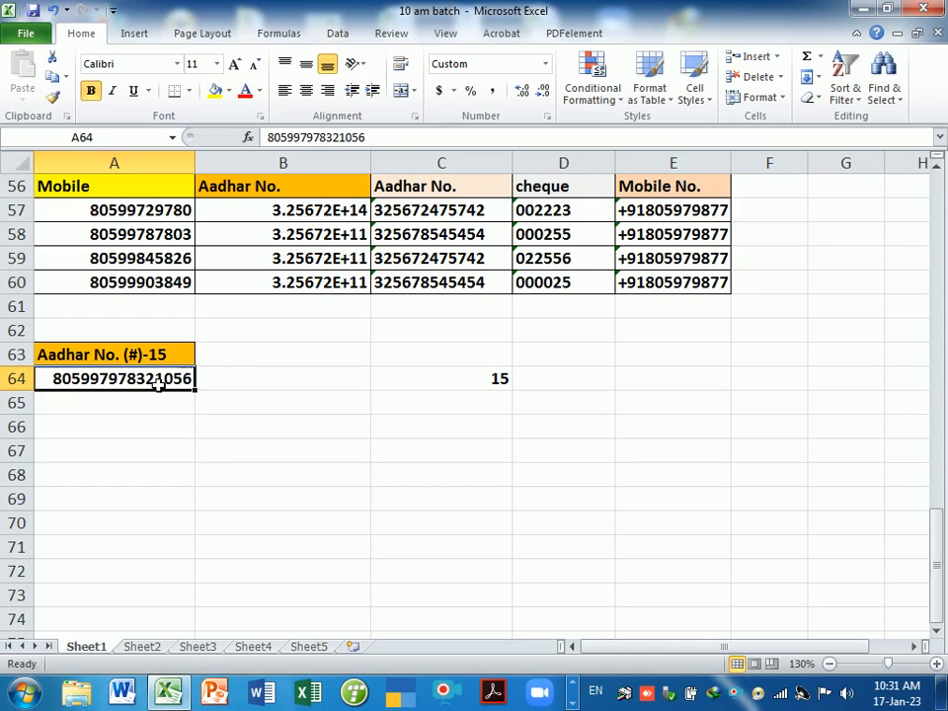
{"action": "left_click_drag", "start_coordinate": [158, 386], "coordinate": [138, 580]}
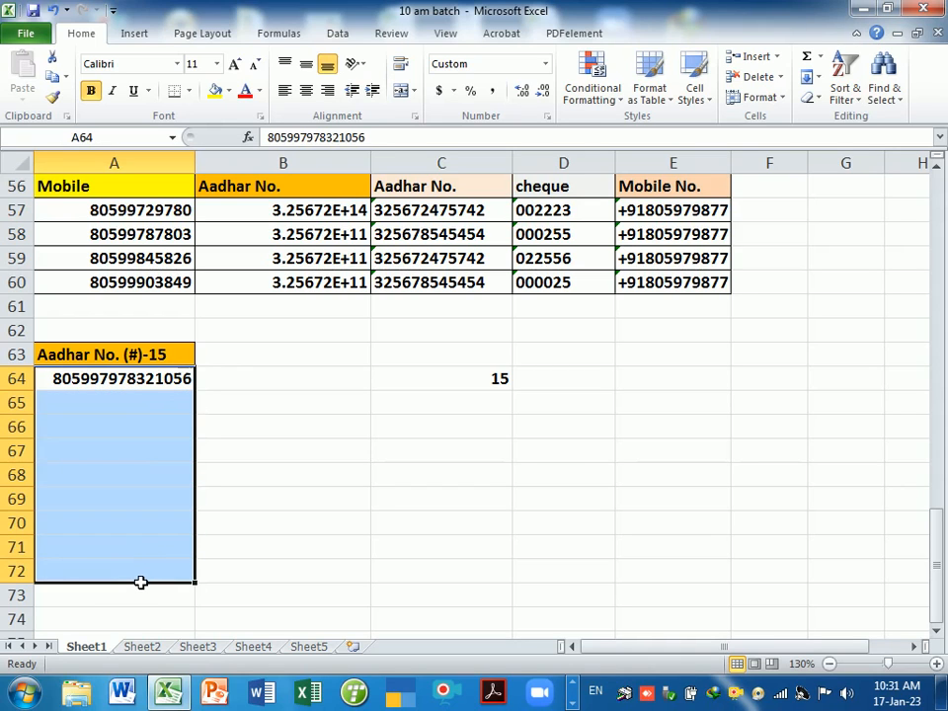
{"action": "key", "text": "ctrl+1"}
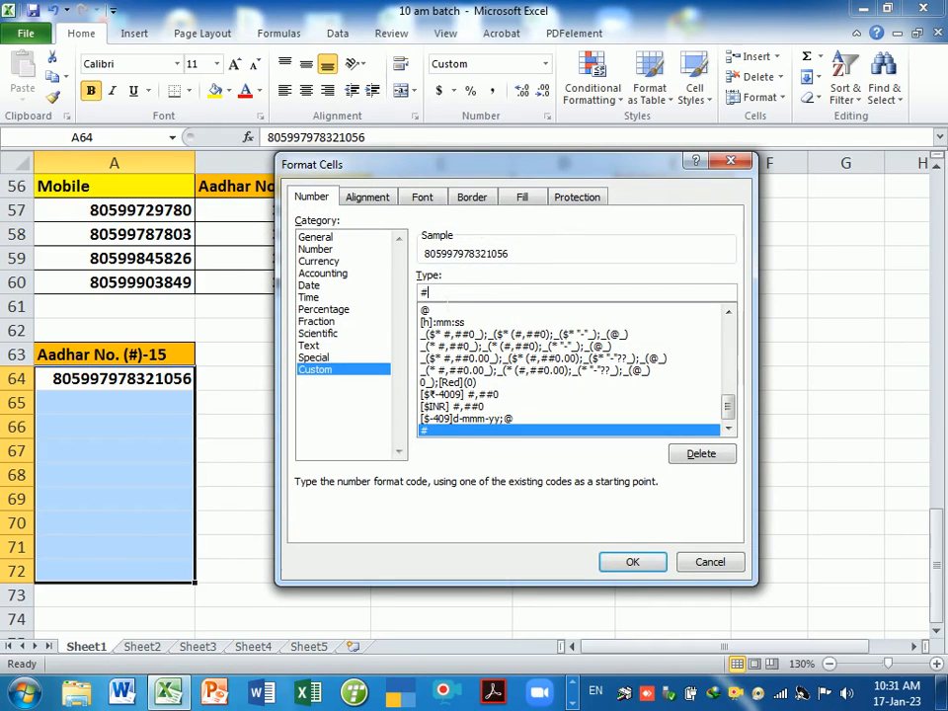
{"action": "key", "text": "BackSpace"}
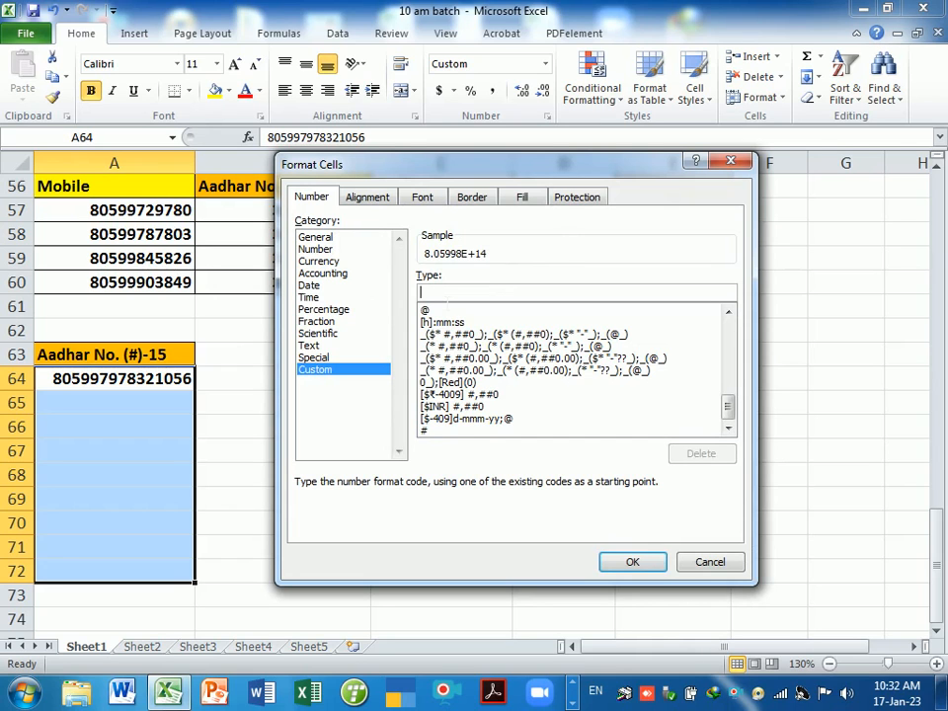
{"action": "type", "text": "#"}
{"action": "key", "text": "Return"}
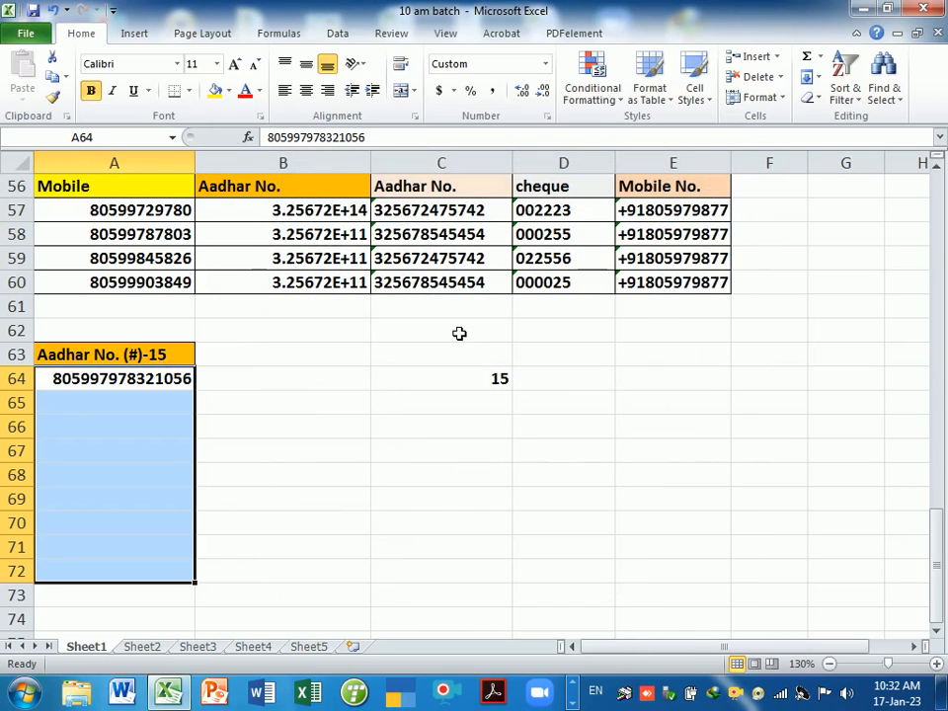
{"action": "left_click", "coordinate": [187, 354]}
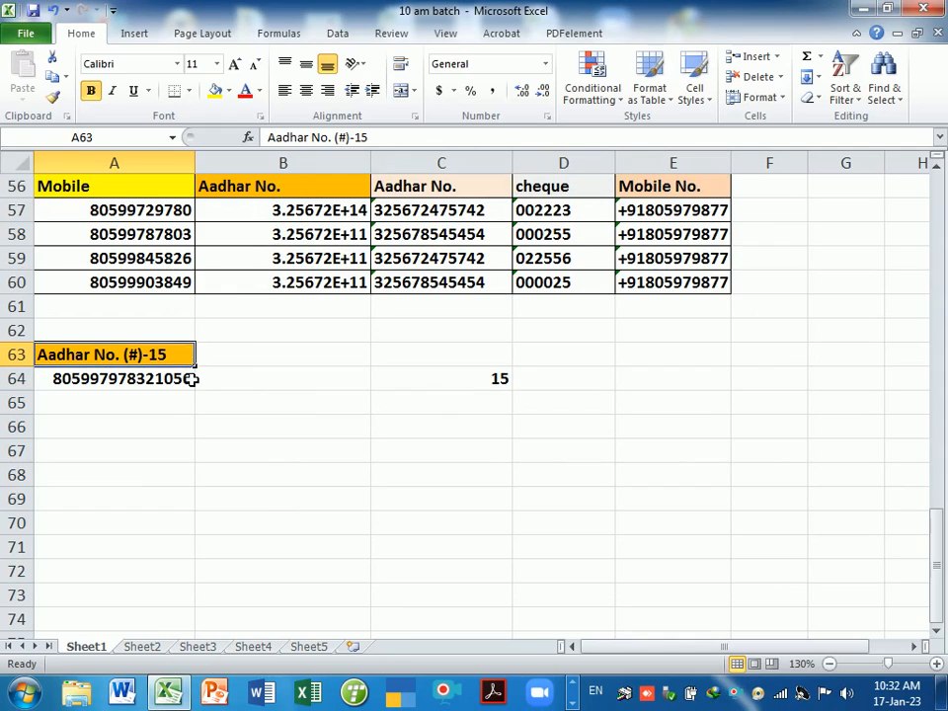
- Title cell B63 'Transaction / Id'
{"action": "left_click_drag", "start_coordinate": [190, 384], "coordinate": [170, 581]}
{"action": "left_click", "coordinate": [288, 365]}
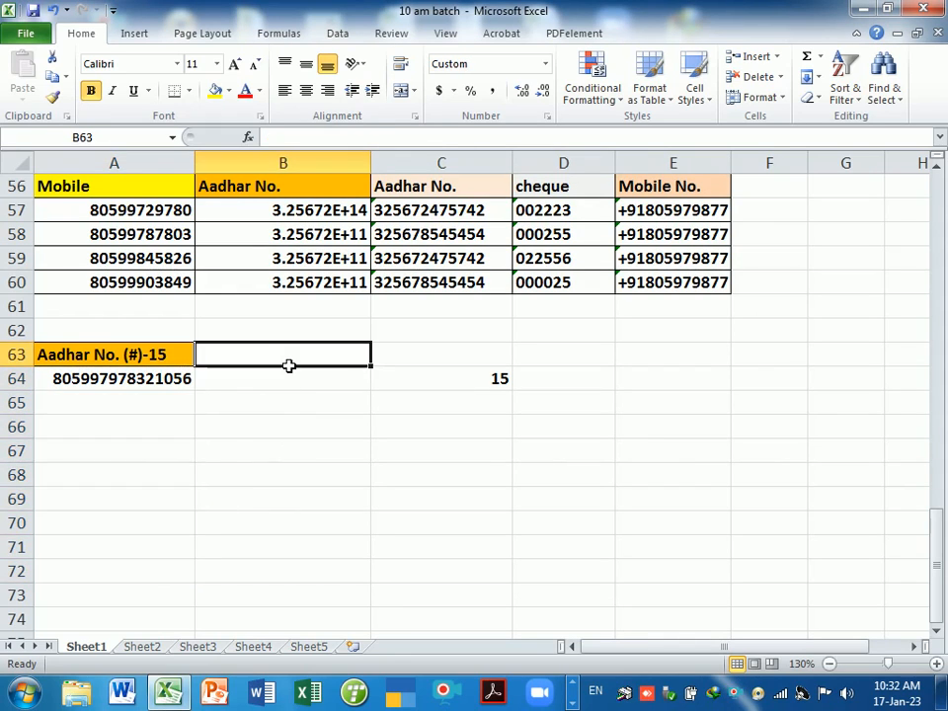
{"action": "type", "text": "Tra"}
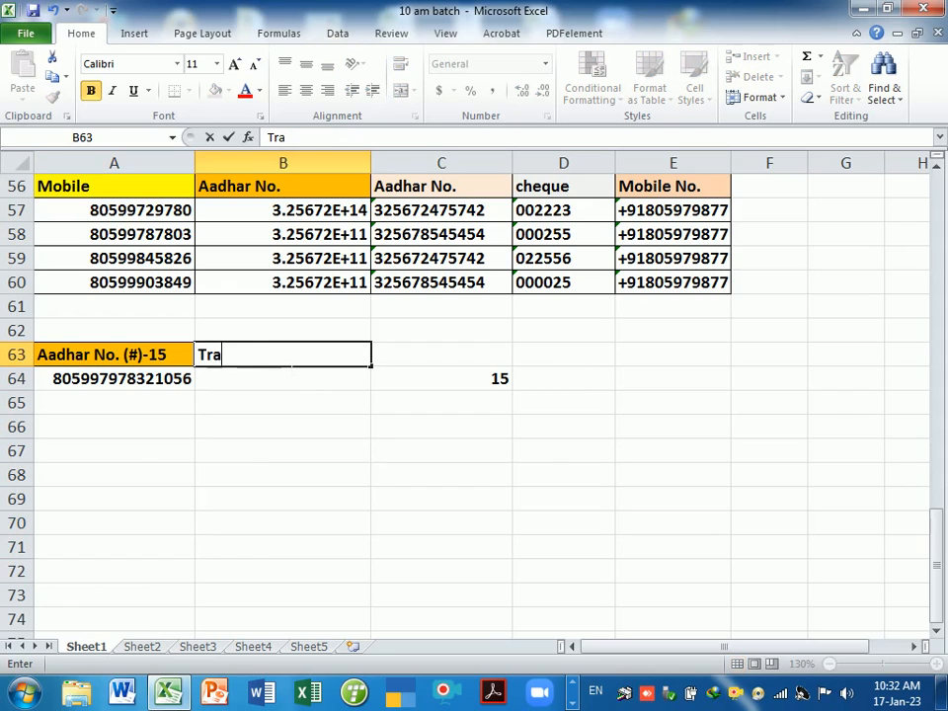
{"action": "type", "text": "nsaction"}
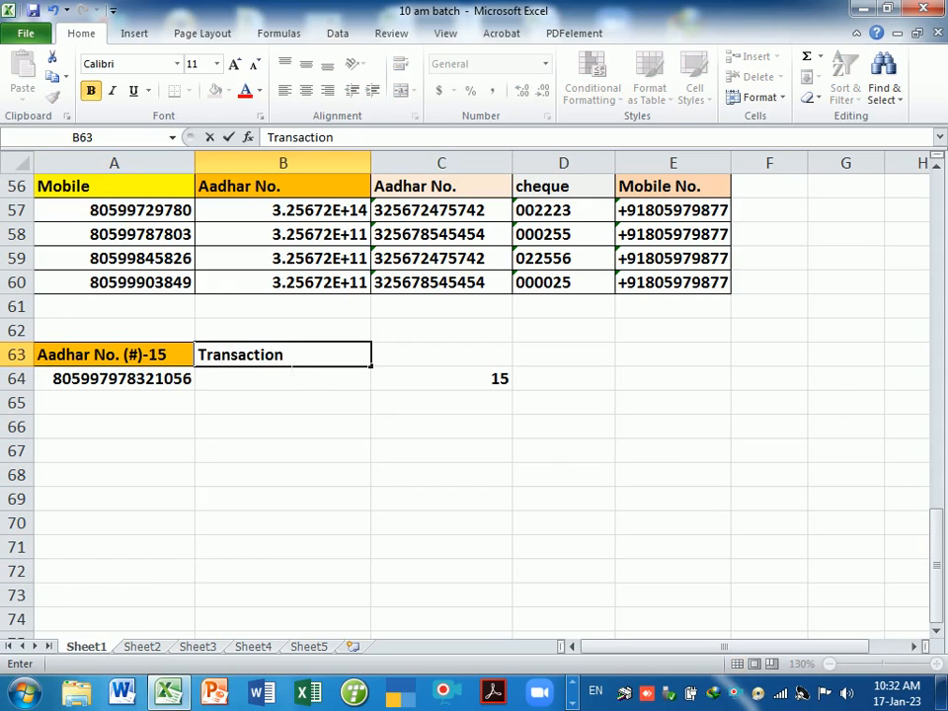
{"action": "key", "text": "Return"}
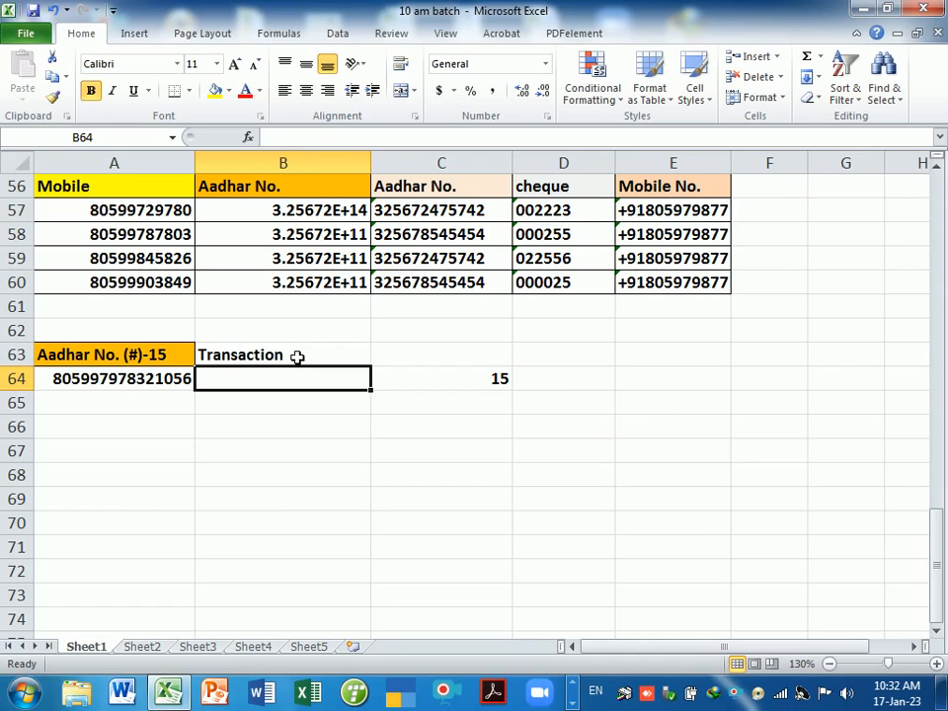
{"action": "left_click", "coordinate": [288, 361]}
{"action": "double_click", "coordinate": [288, 362]}
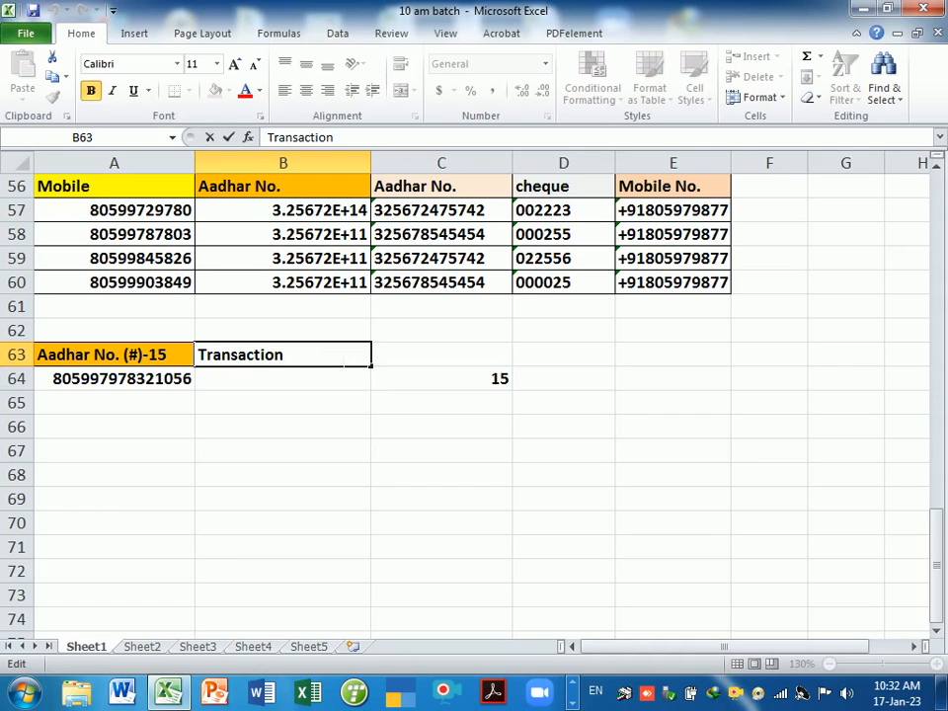
{"action": "type", "text": "/ Id"}
{"action": "left_click", "coordinate": [243, 397]}
- Copy A64's 15-digit number for pasting into B64
{"action": "left_click", "coordinate": [241, 383]}
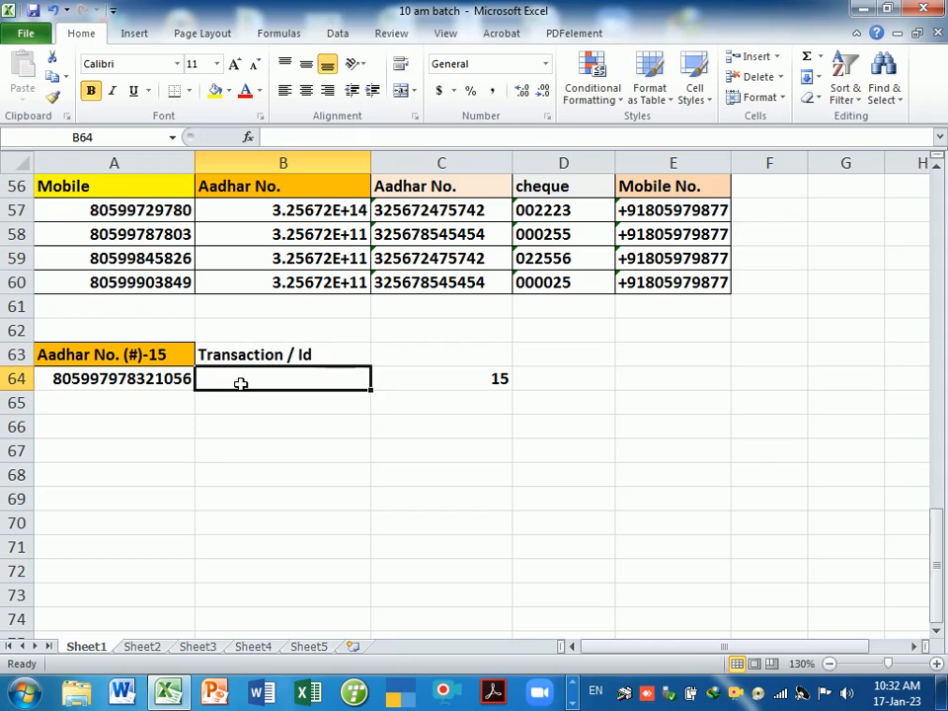
{"action": "left_click", "coordinate": [183, 383]}
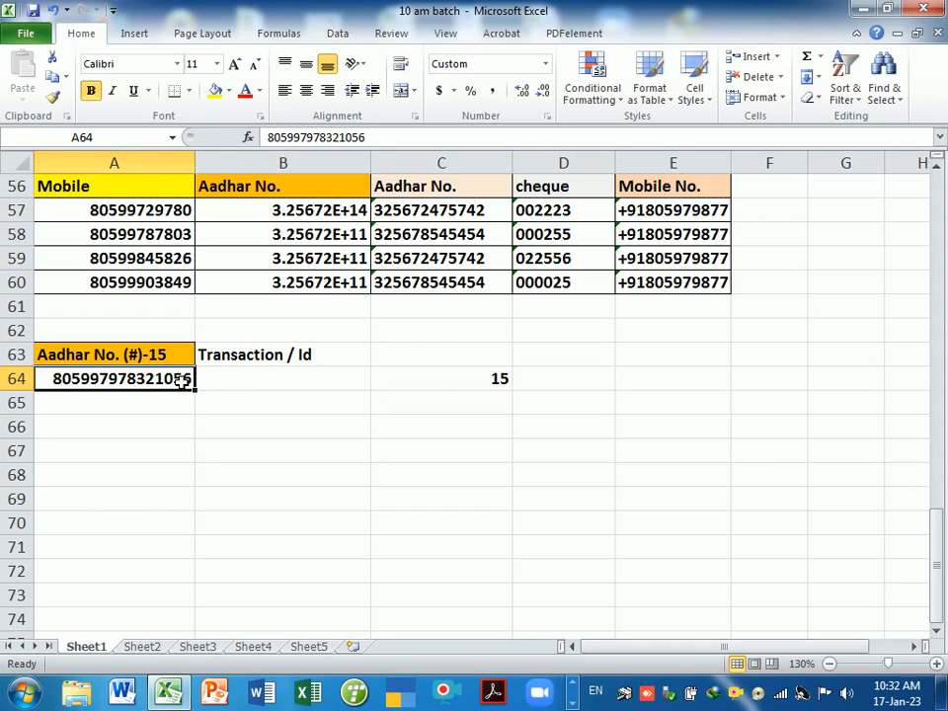
{"action": "key", "text": "ctrl+c"}
{"action": "left_click", "coordinate": [238, 386]}
{"action": "key", "text": "ctrl+v"}
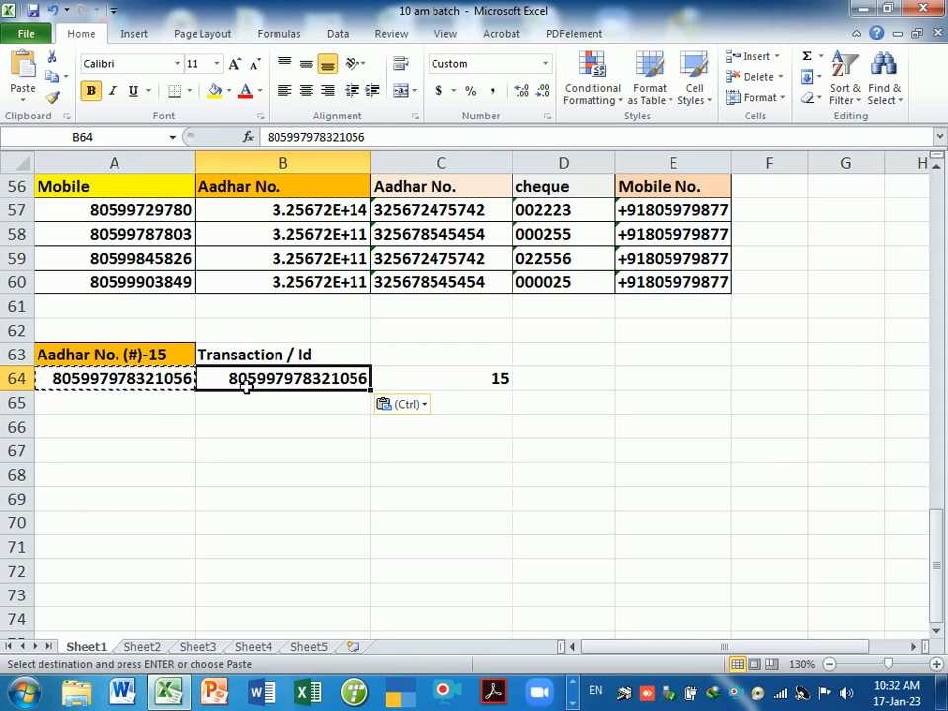
{"action": "double_click", "coordinate": [232, 384]}
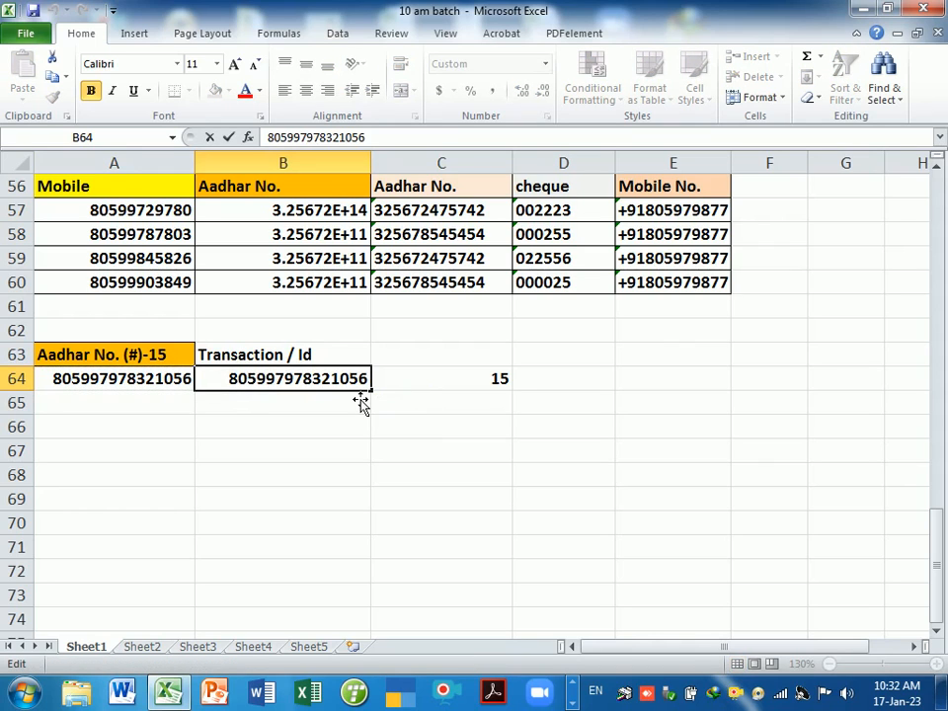
{"action": "type", "text": "3658"}
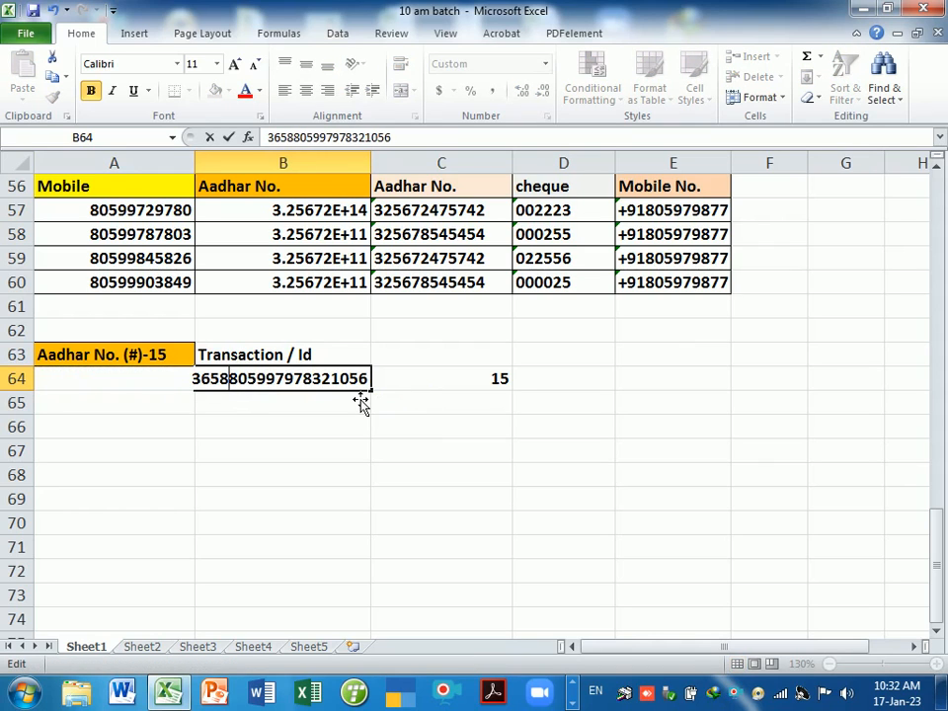
{"action": "key", "text": "Return"}
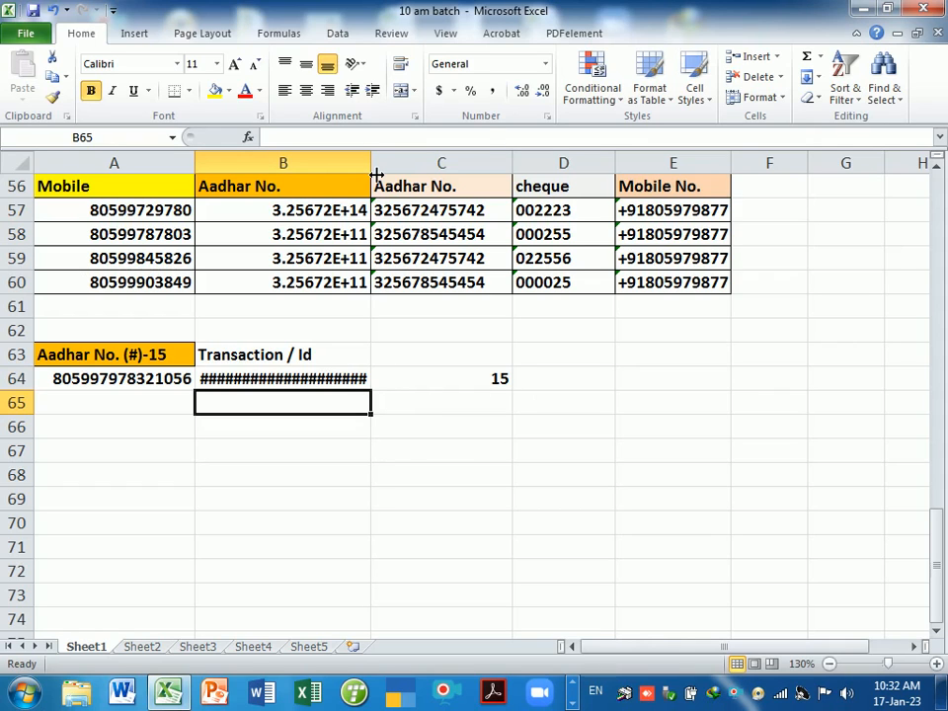
{"action": "left_click_drag", "start_coordinate": [376, 174], "coordinate": [409, 178]}
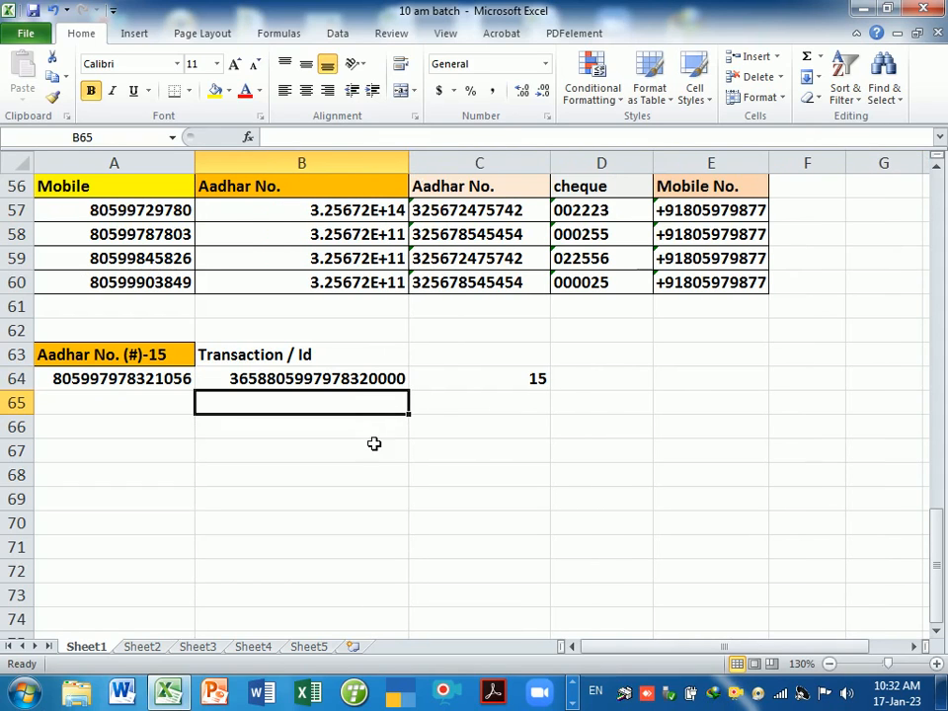
{"action": "key", "text": "Down"}
{"action": "left_click", "coordinate": [355, 385]}
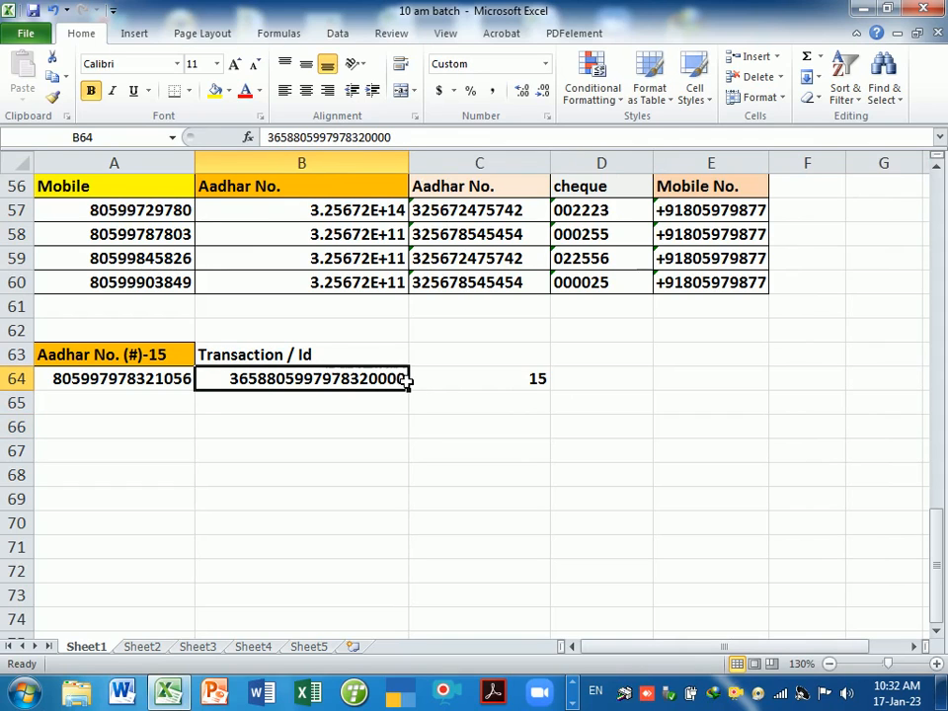
{"action": "key", "text": "F2"}
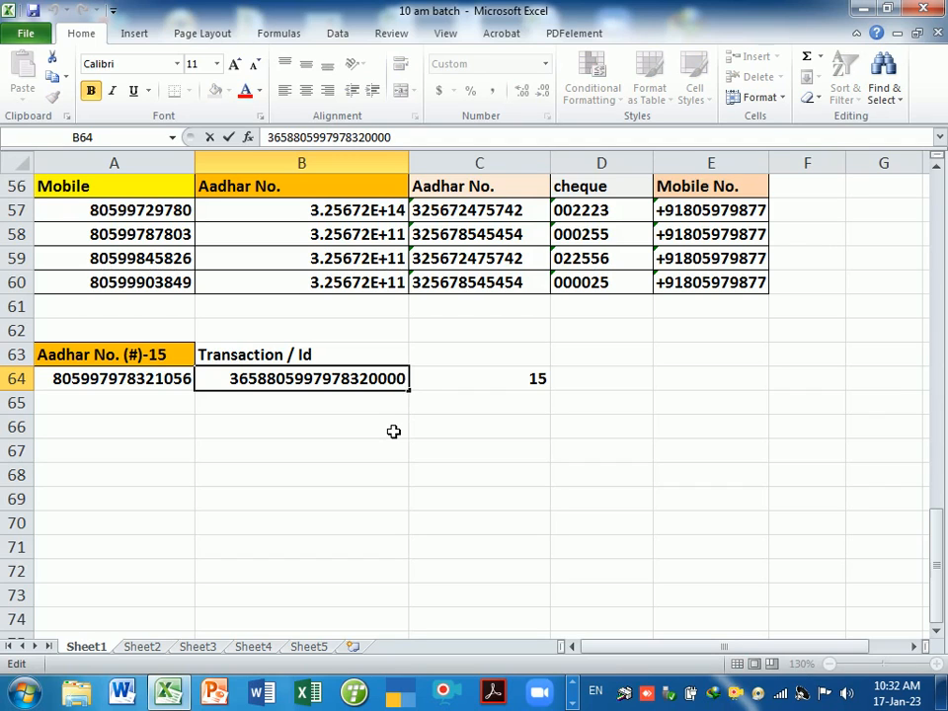
{"action": "key", "text": "Return"}
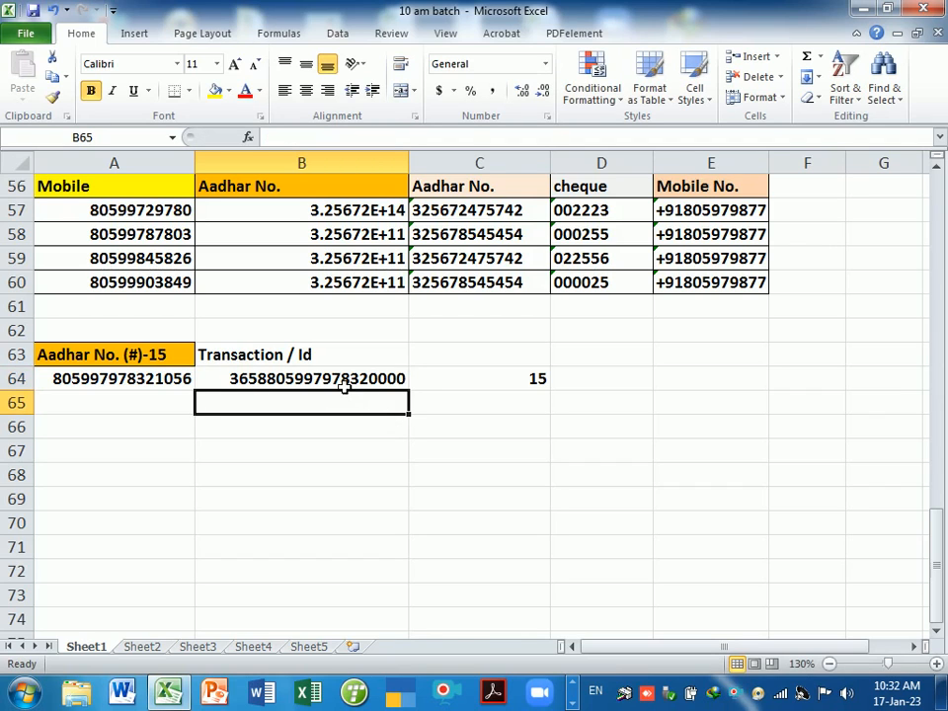
{"action": "left_click", "coordinate": [373, 387]}
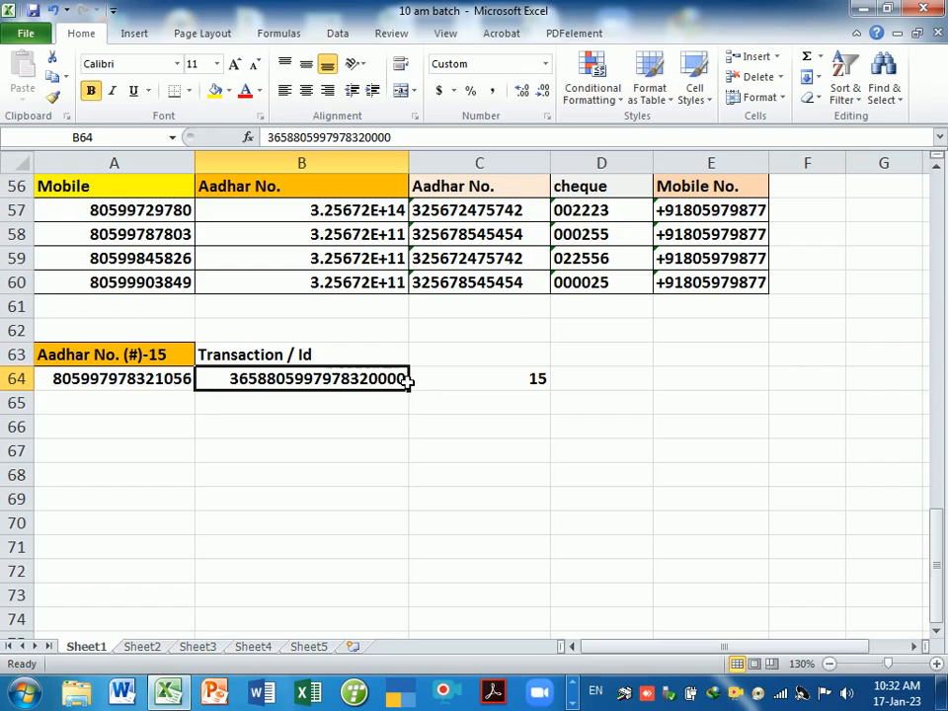
{"action": "left_click", "coordinate": [370, 430]}
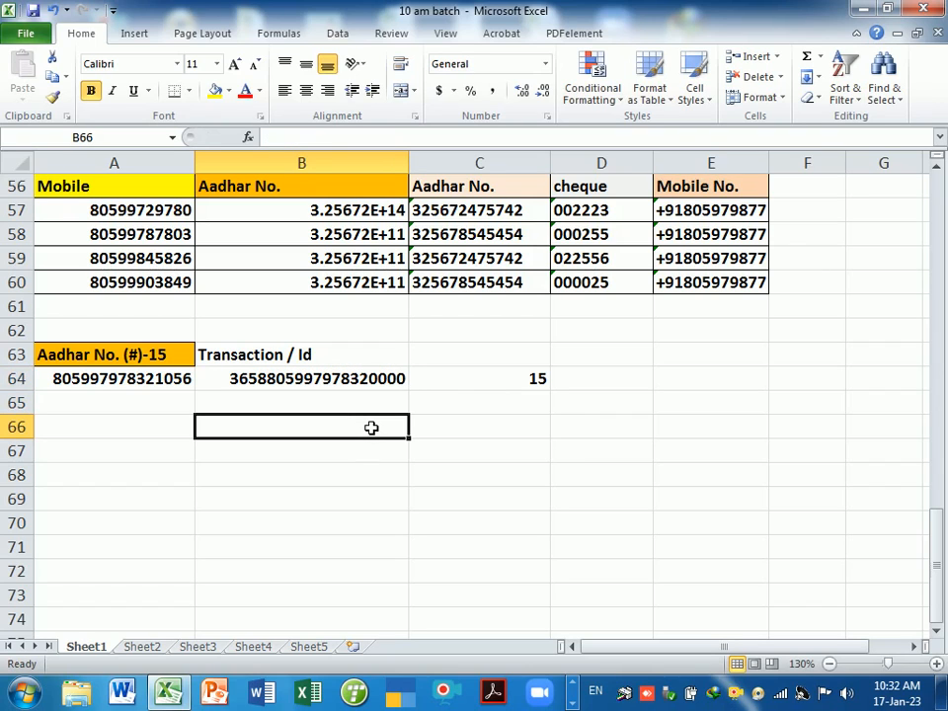
{"action": "double_click", "coordinate": [352, 362]}
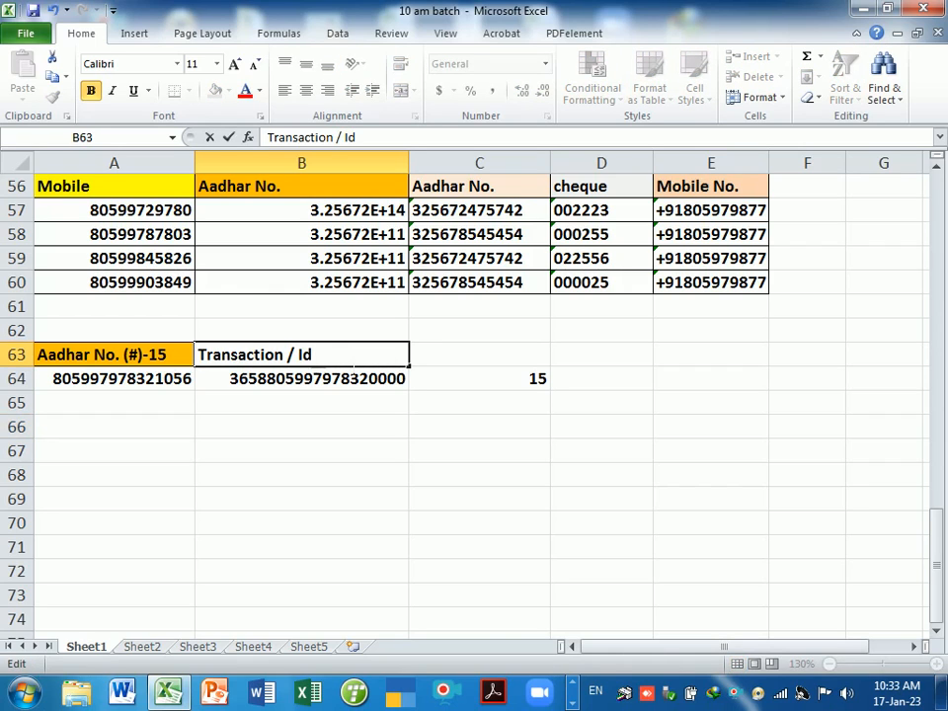
- Clear B64 and set B64:B69 to the Text number format
{"action": "left_click", "coordinate": [359, 400]}
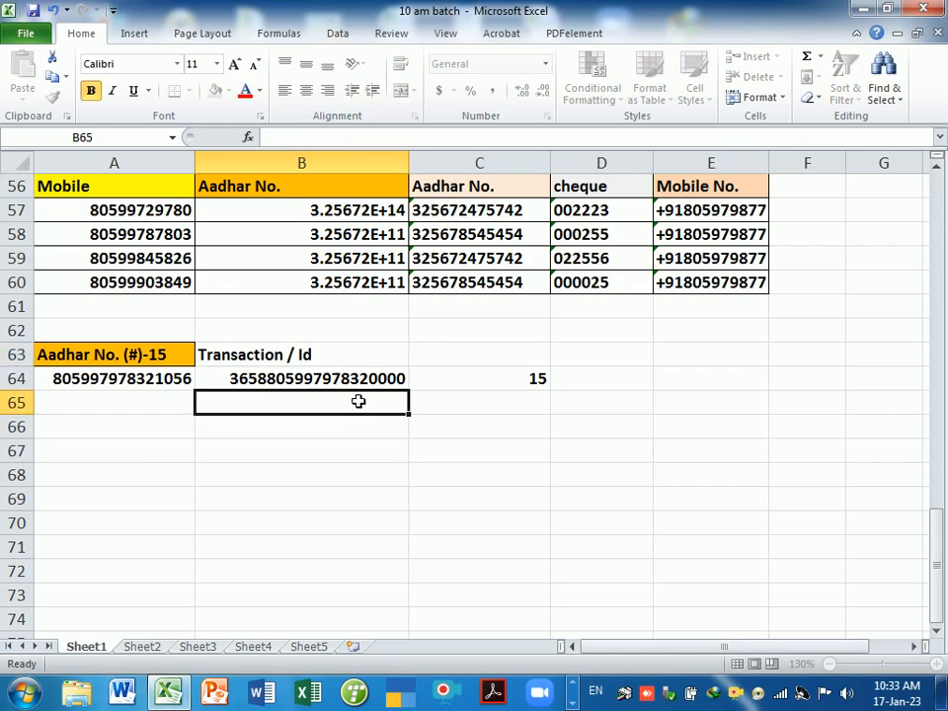
{"action": "left_click", "coordinate": [363, 376]}
{"action": "key", "text": "Delete"}
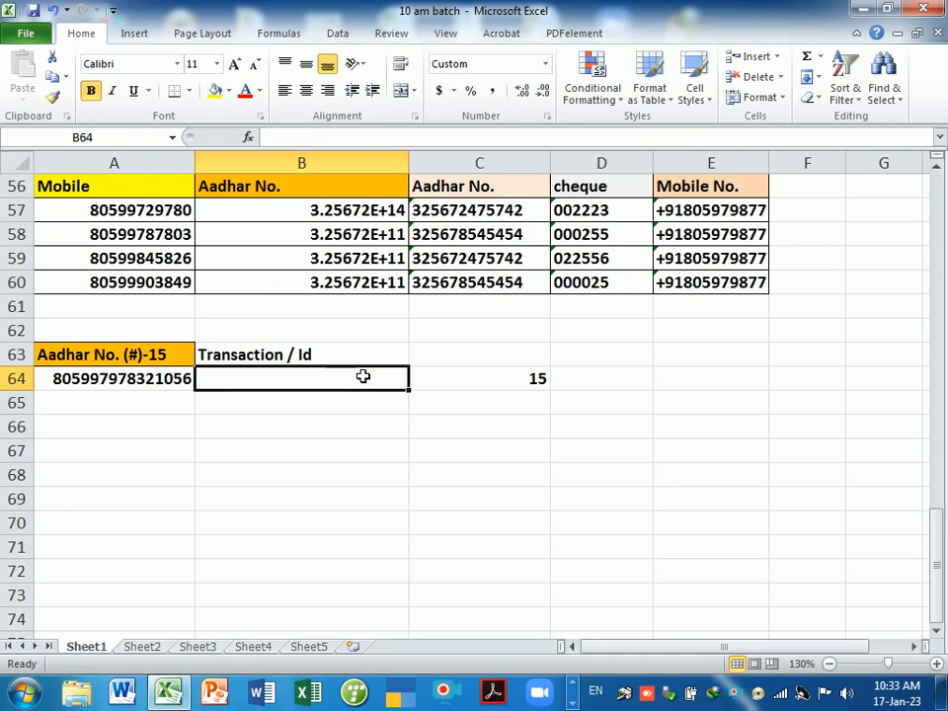
{"action": "left_click", "coordinate": [312, 403]}
{"action": "left_click_drag", "start_coordinate": [307, 385], "coordinate": [304, 503]}
{"action": "key", "text": "ctrl+1"}
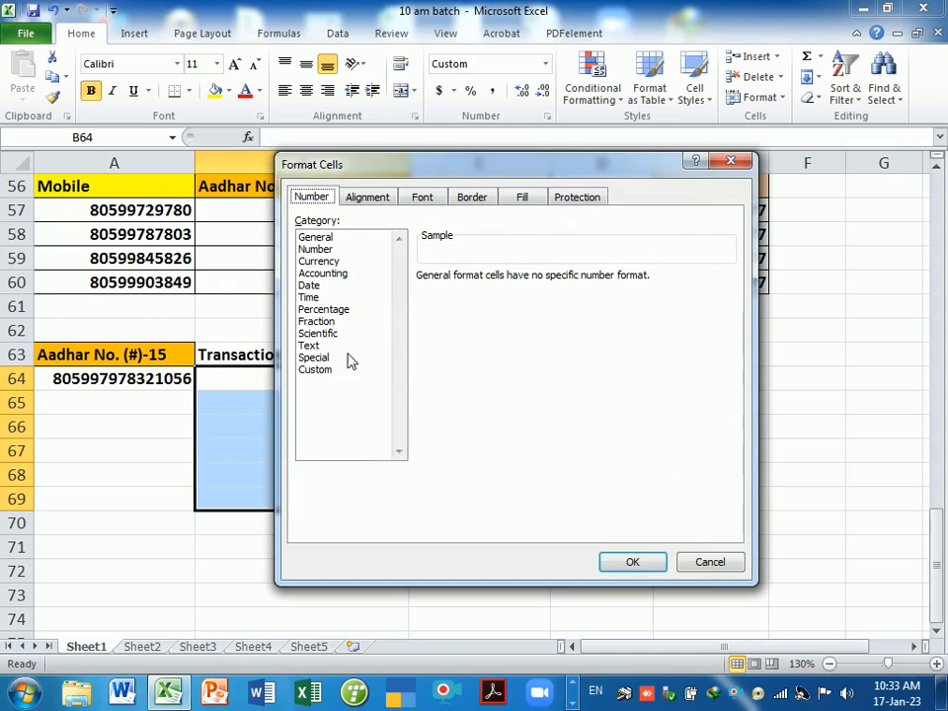
{"action": "left_click", "coordinate": [310, 345]}
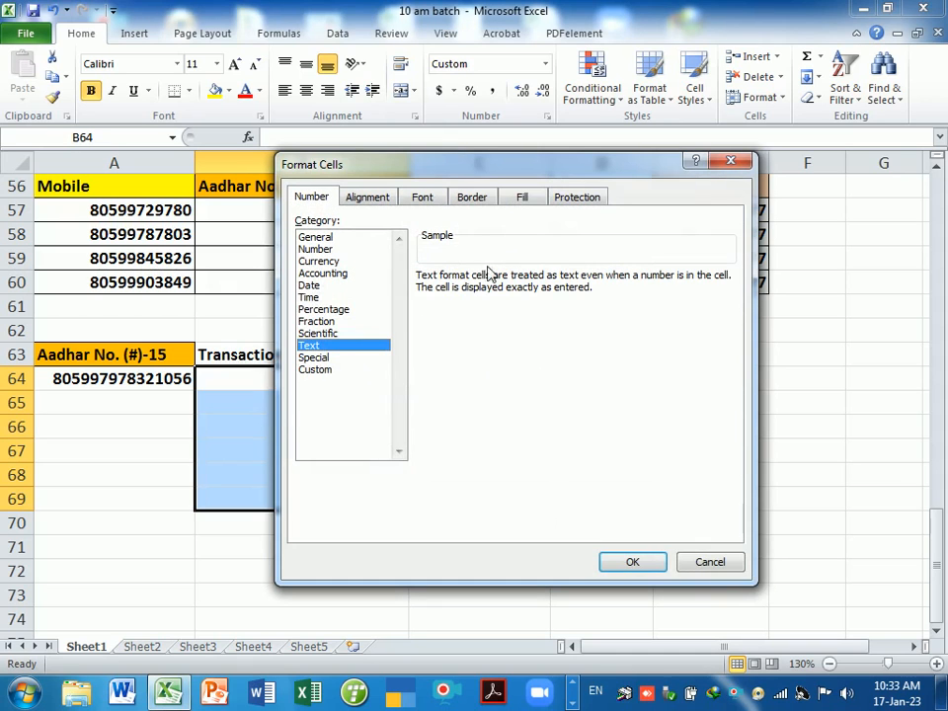
{"action": "left_click", "coordinate": [644, 565]}
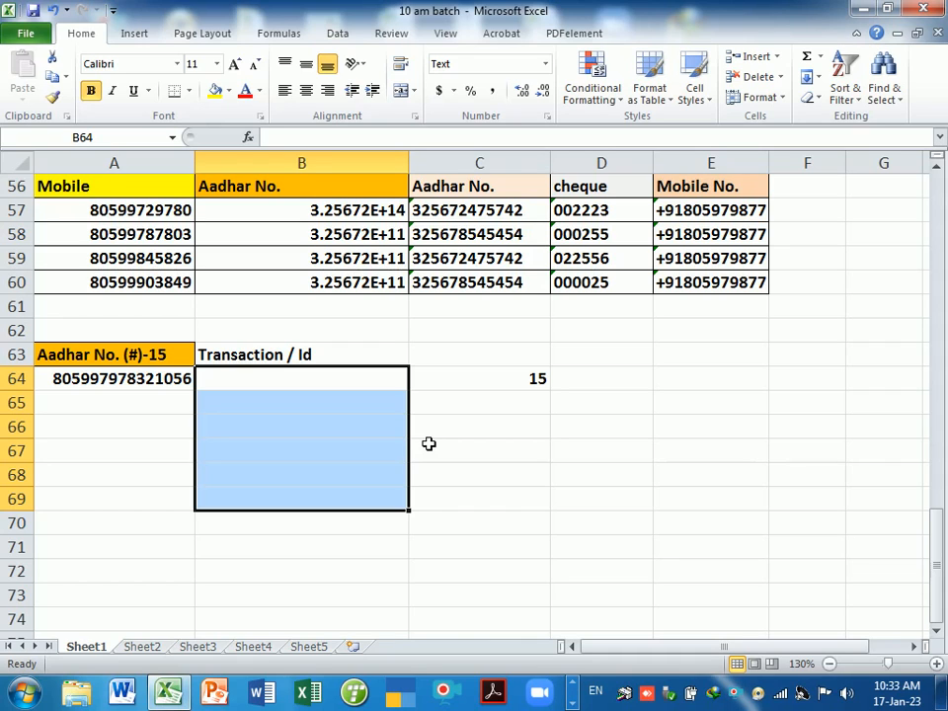
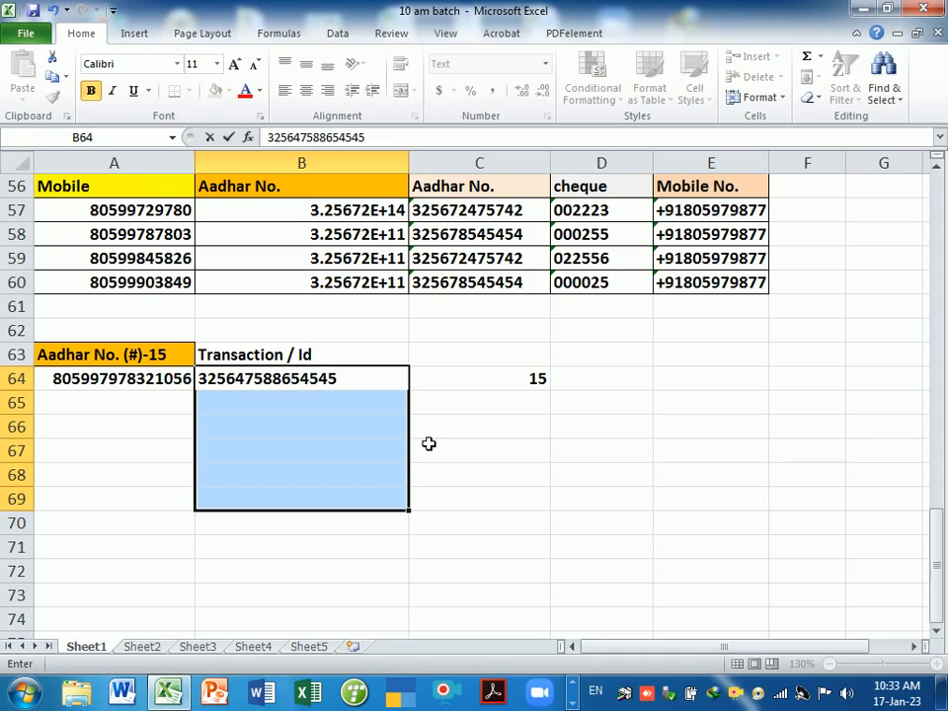
{"action": "key", "text": "Return"}
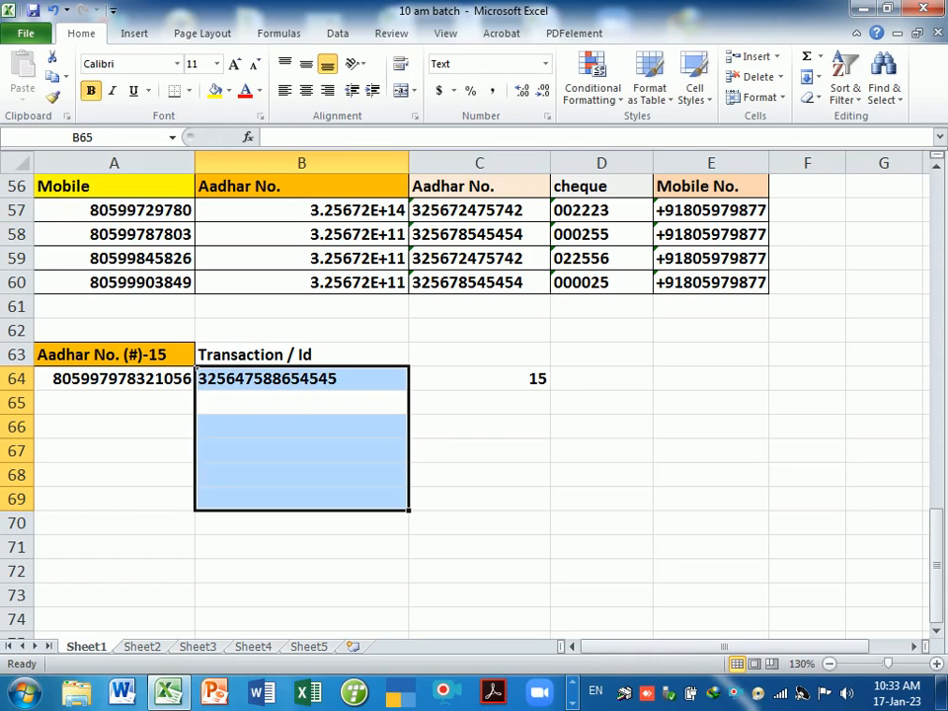
{"action": "left_click", "coordinate": [292, 426]}
{"action": "left_click", "coordinate": [254, 385]}
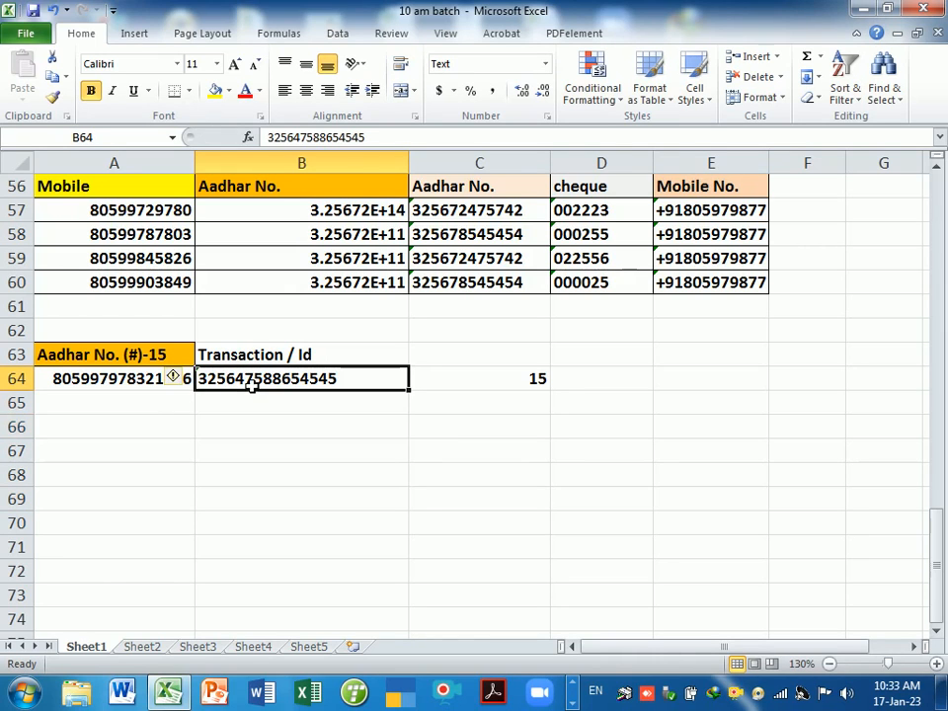
{"action": "left_click", "coordinate": [111, 383]}
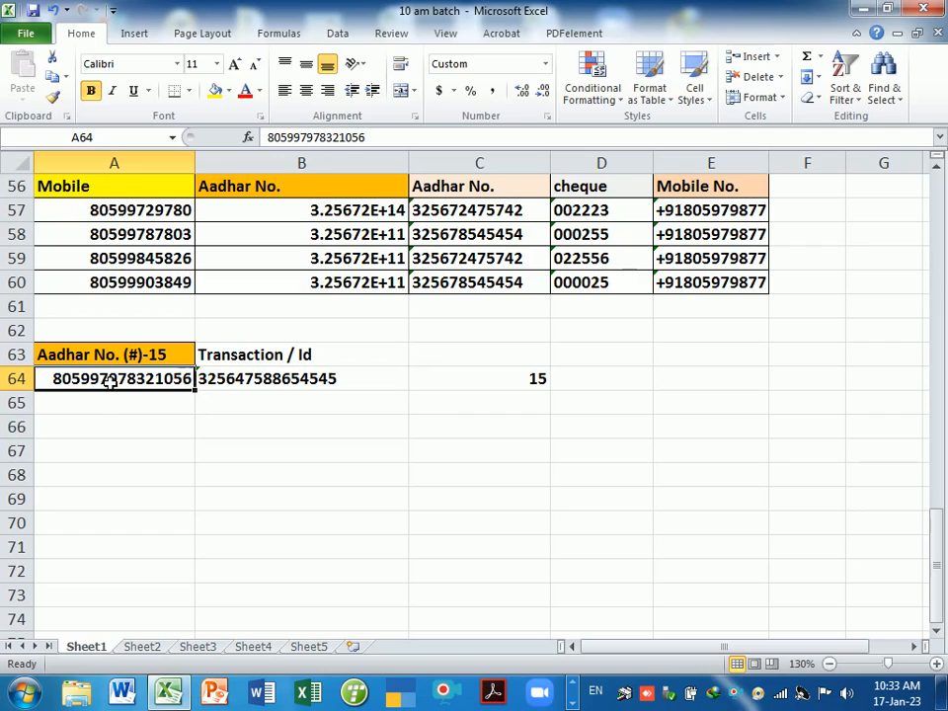
{"action": "left_click", "coordinate": [269, 383]}
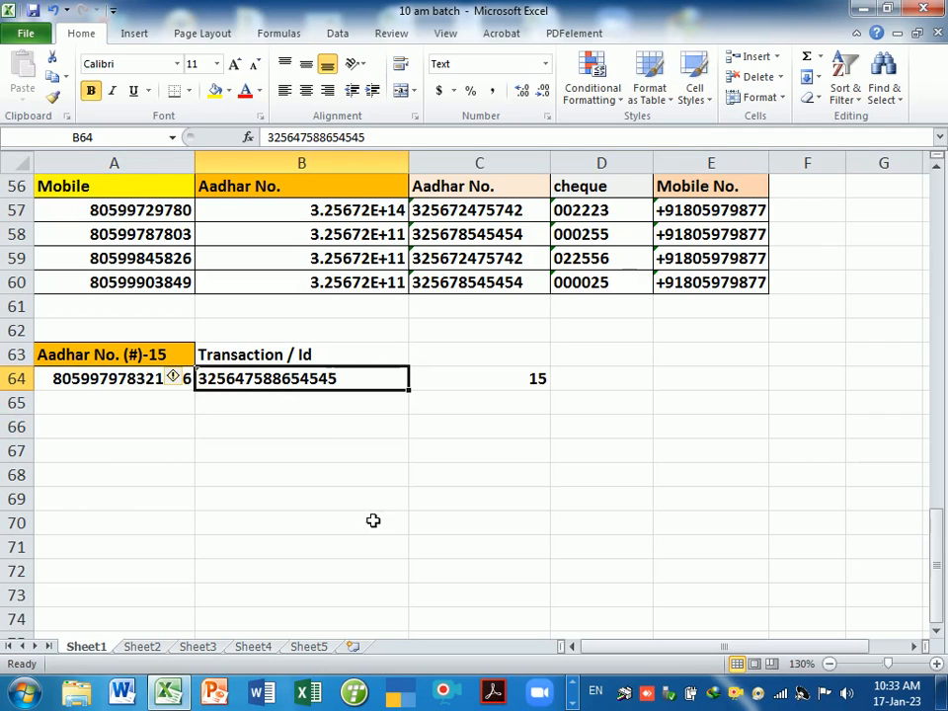
{"action": "scroll", "coordinate": [373, 523], "scroll_direction": "up", "scroll_amount": 1}
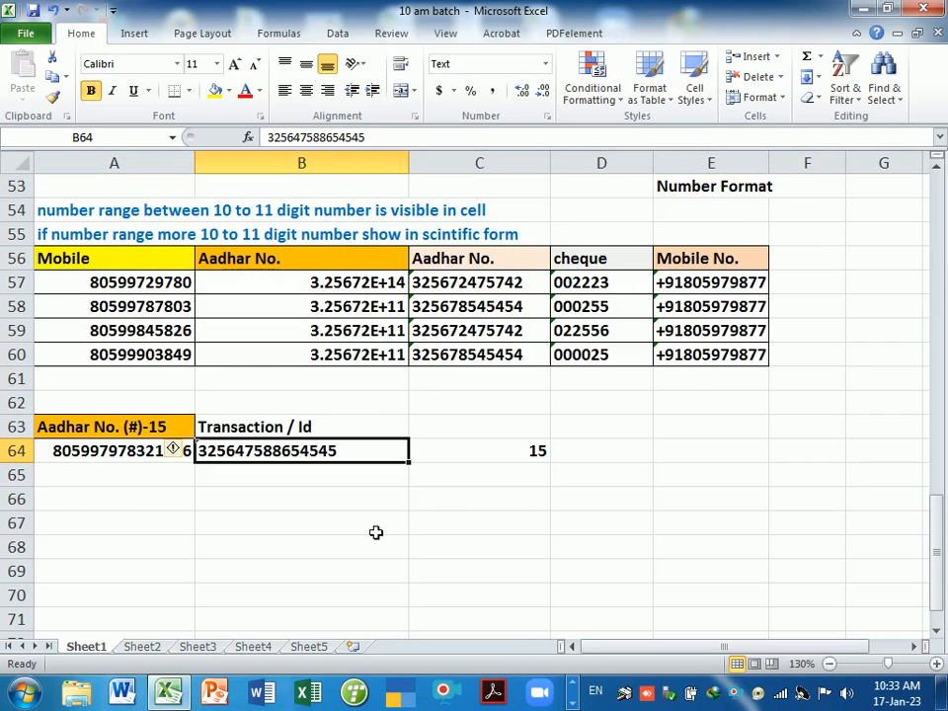
- Compare the earlier Aadhar and cheque numbers in B57:B60 and D57:D60 with row 64
{"action": "left_click_drag", "start_coordinate": [313, 287], "coordinate": [358, 355]}
{"action": "left_click", "coordinate": [357, 355]}
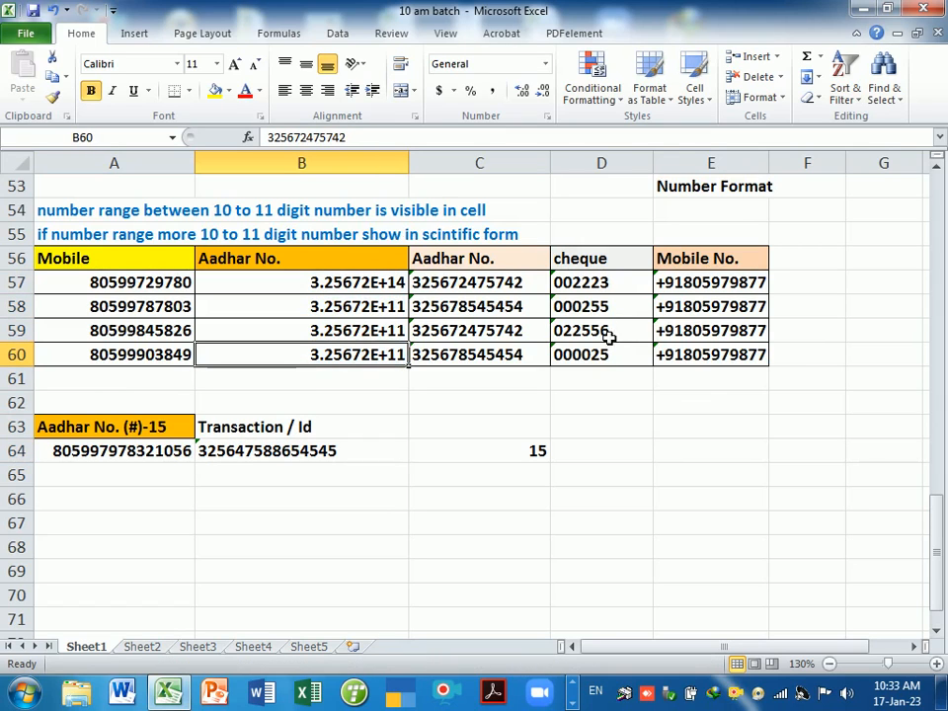
{"action": "left_click_drag", "start_coordinate": [580, 287], "coordinate": [580, 354]}
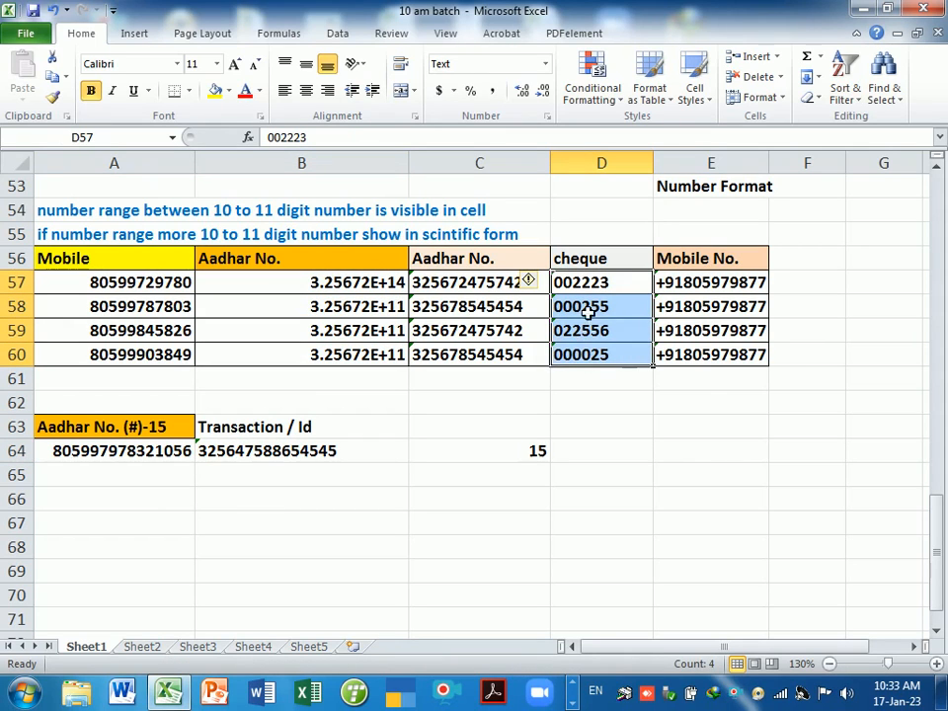
{"action": "left_click", "coordinate": [373, 308]}
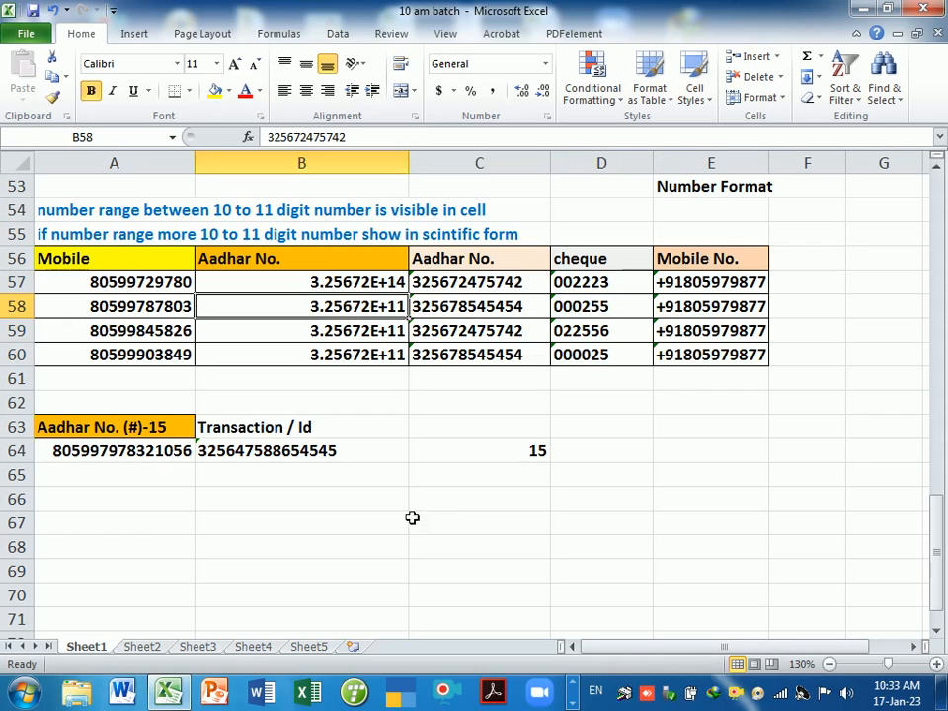
{"action": "left_click", "coordinate": [342, 489]}
{"action": "left_click", "coordinate": [347, 453]}
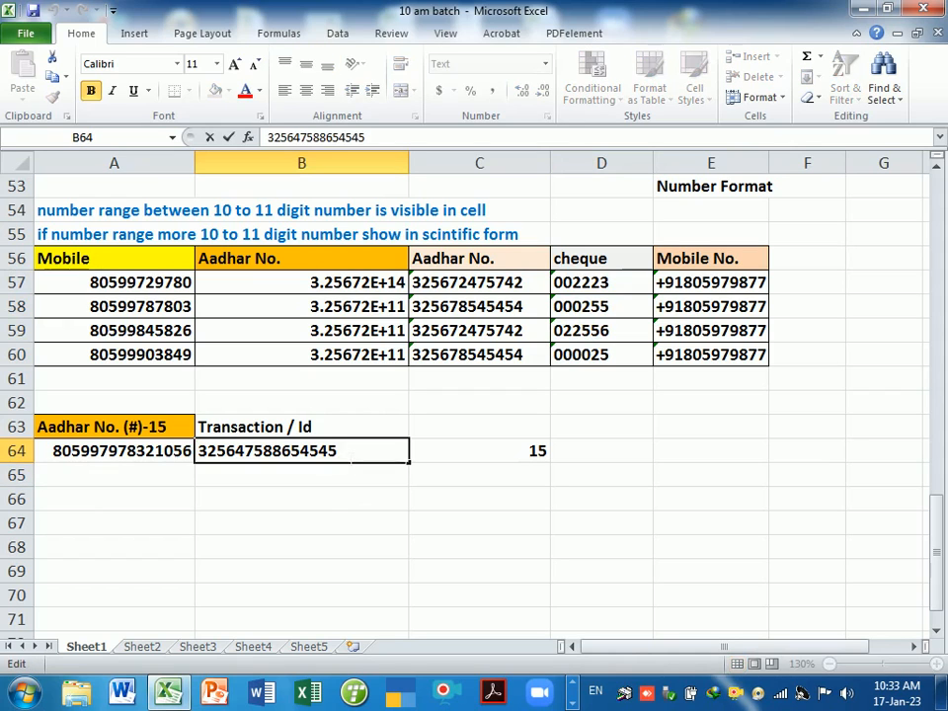
{"action": "left_click", "coordinate": [328, 501]}
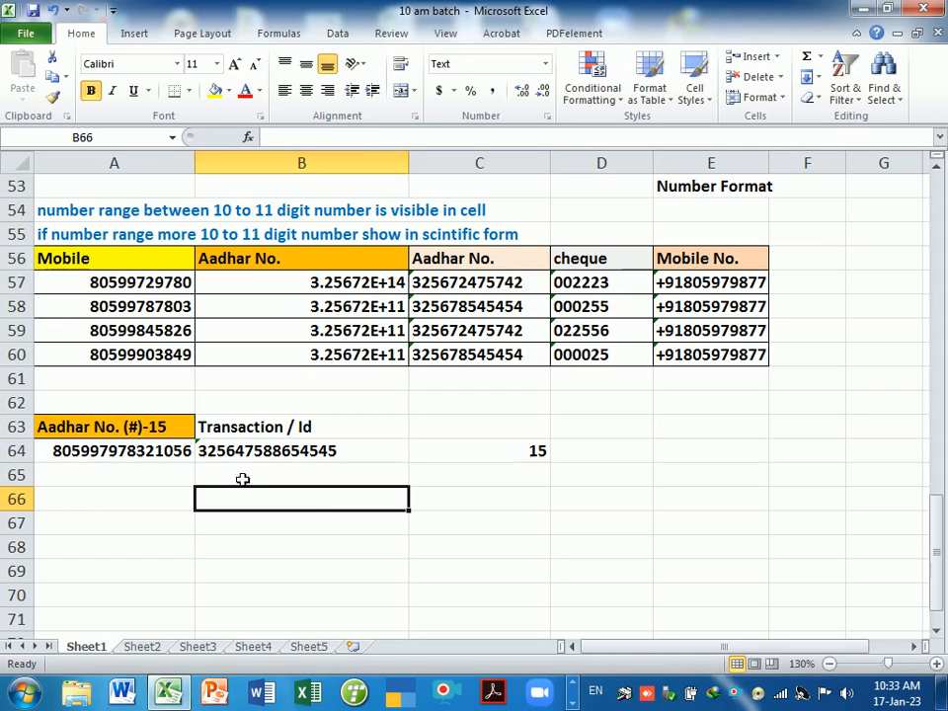
- Shorten the Aadhar number in A64 to 14 digits and widen column A to fit it
{"action": "left_click", "coordinate": [140, 452]}
{"action": "double_click", "coordinate": [144, 452]}
{"action": "type", "text": "12"}
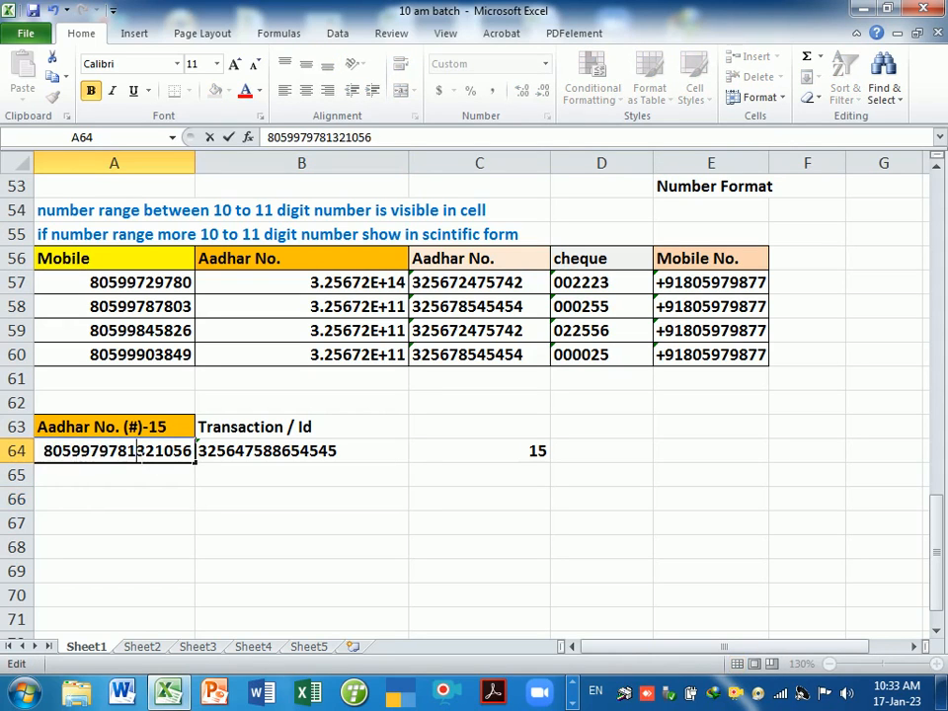
{"action": "key", "text": "Return"}
{"action": "left_click", "coordinate": [140, 453]}
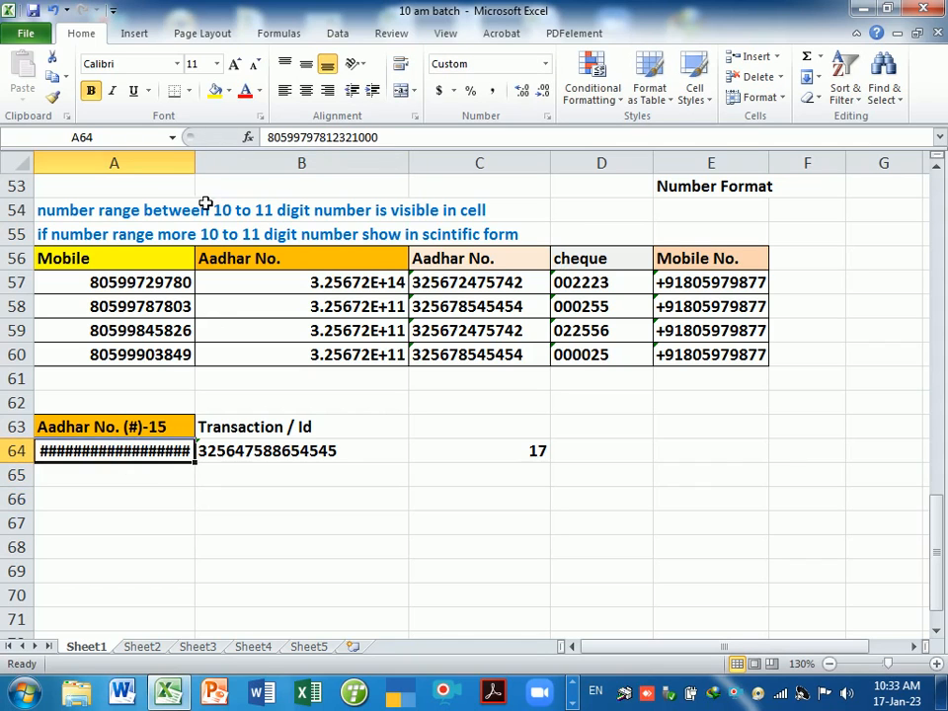
{"action": "left_click_drag", "start_coordinate": [195, 170], "coordinate": [211, 176]}
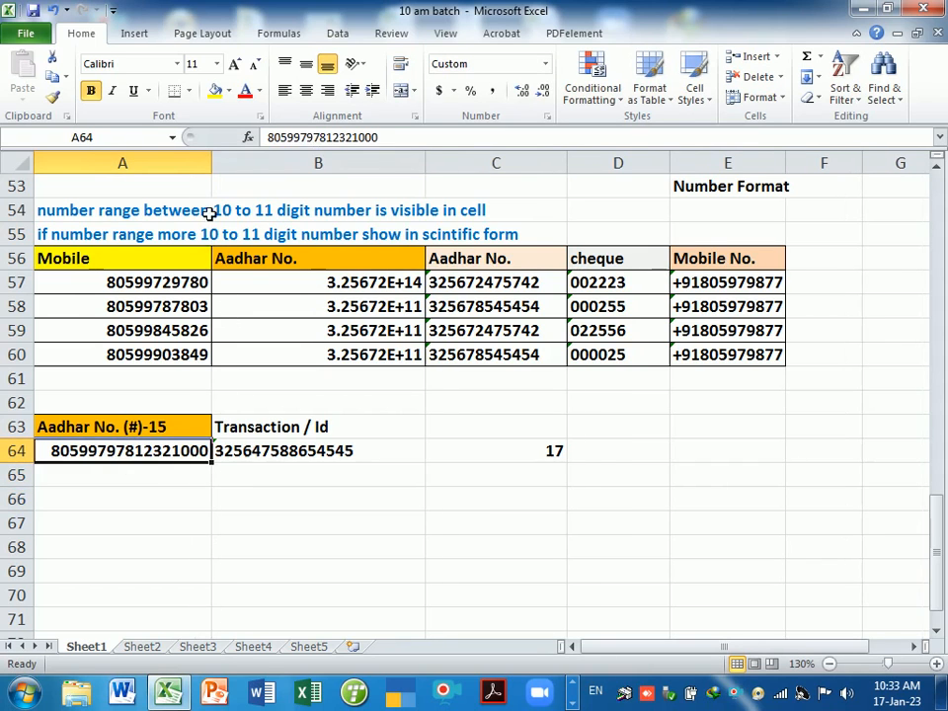
{"action": "left_click", "coordinate": [191, 474]}
{"action": "left_click", "coordinate": [190, 453]}
{"action": "double_click", "coordinate": [190, 453]}
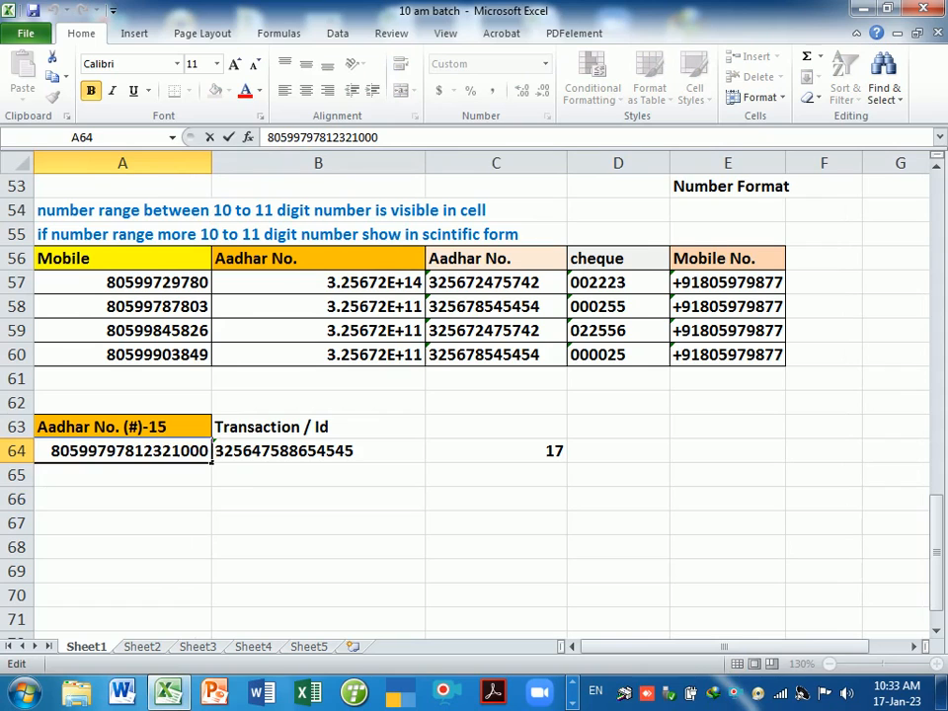
{"action": "key", "text": "BackSpace"}
{"action": "key", "text": "BackSpace"}
{"action": "key", "text": "BackSpace"}
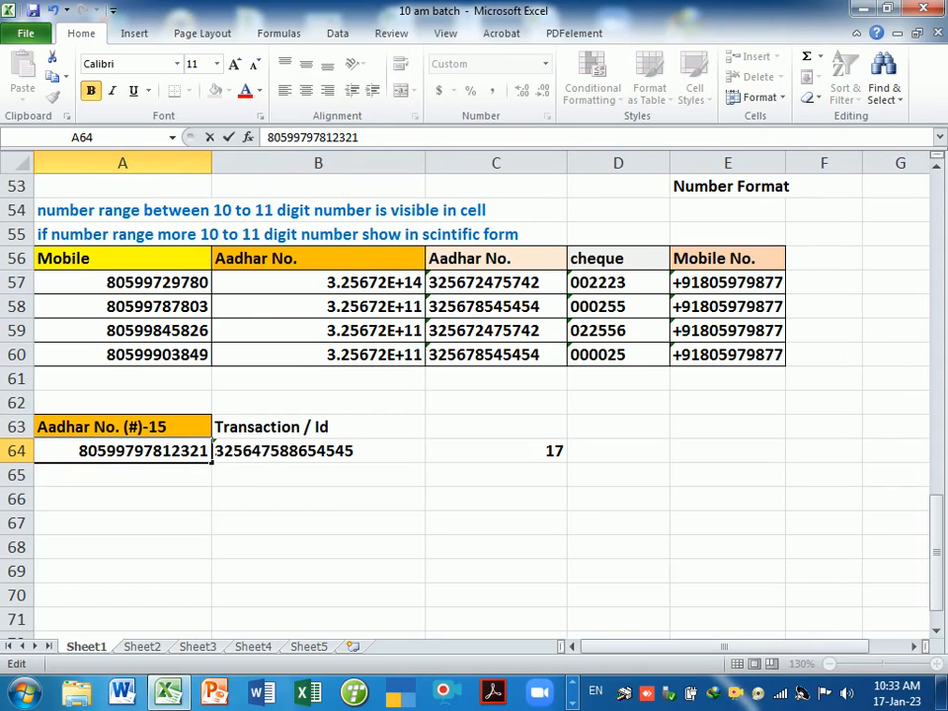
{"action": "key", "text": "Return"}
- Append 65985 to the B64 transaction id, making it 20 digits, and check it
{"action": "left_click", "coordinate": [270, 454]}
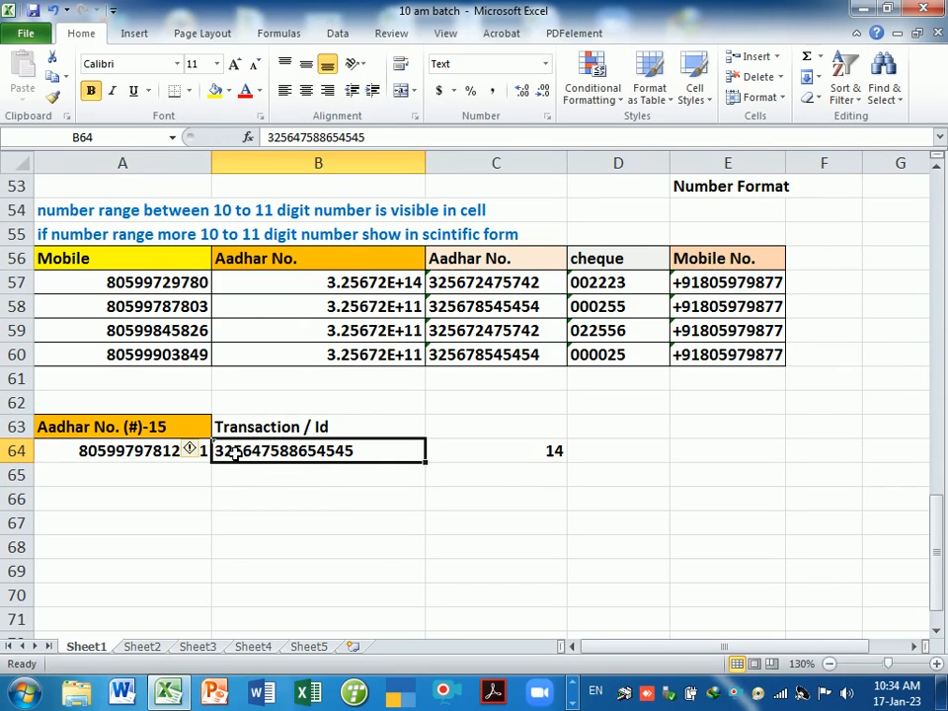
{"action": "double_click", "coordinate": [390, 455]}
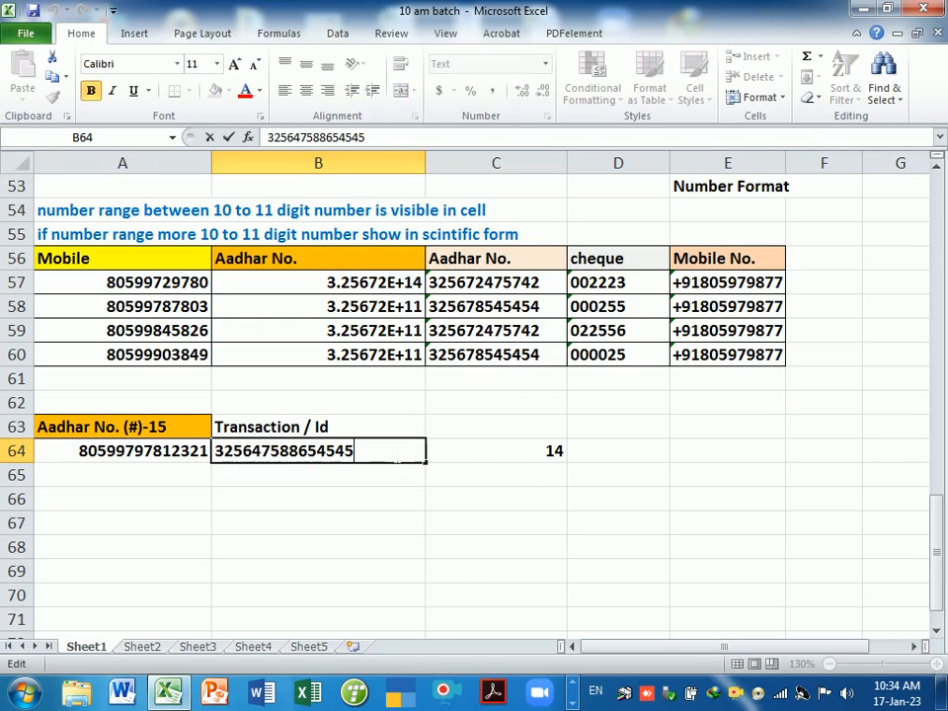
{"action": "type", "text": "65985"}
{"action": "key", "text": "Return"}
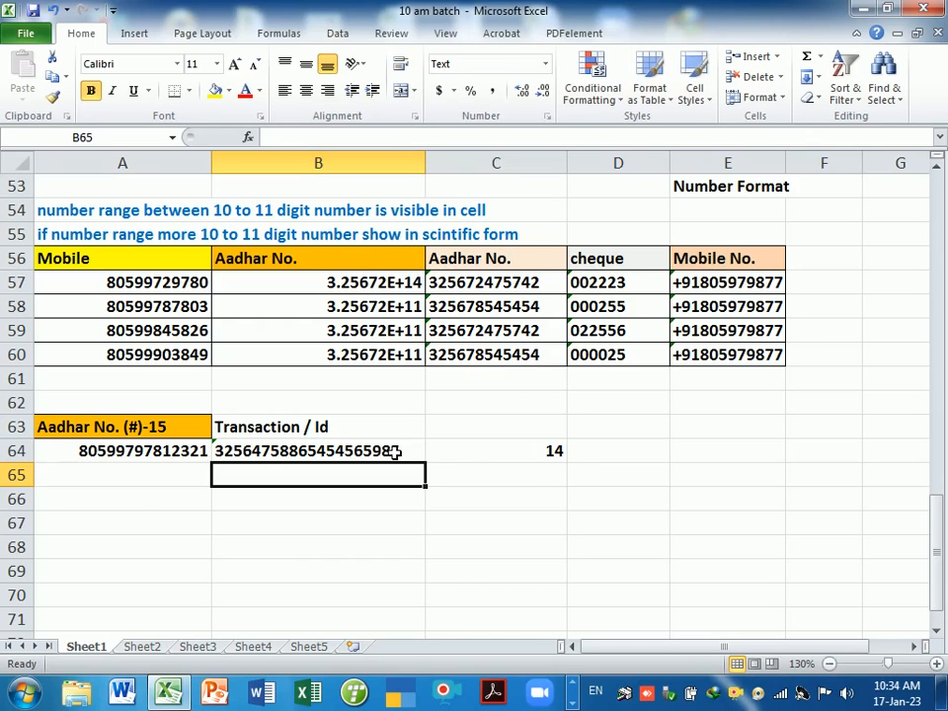
{"action": "left_click", "coordinate": [394, 452]}
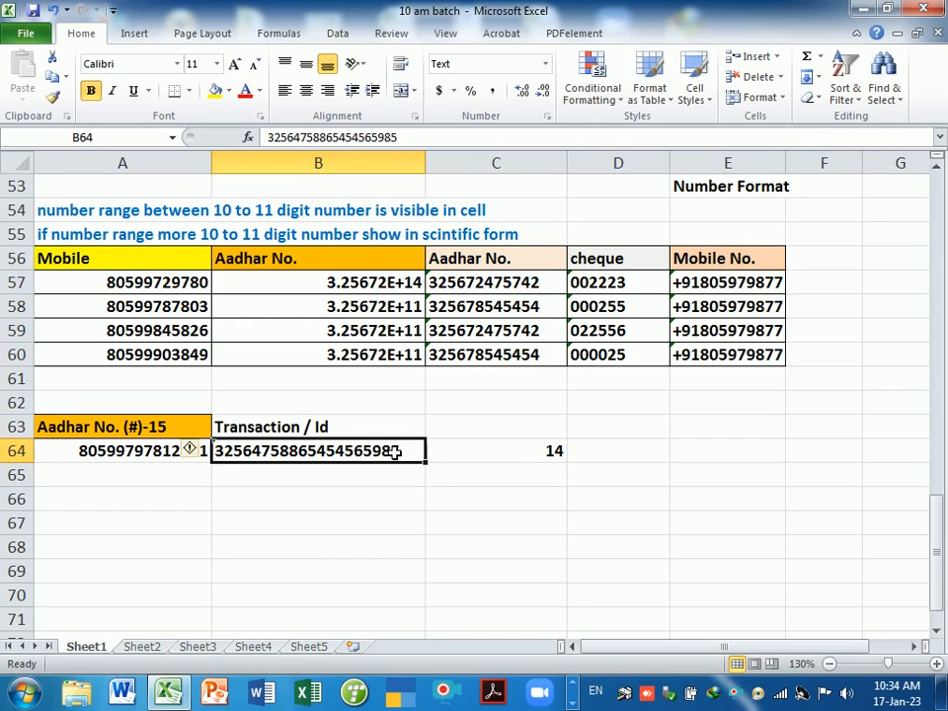
{"action": "left_click", "coordinate": [153, 460]}
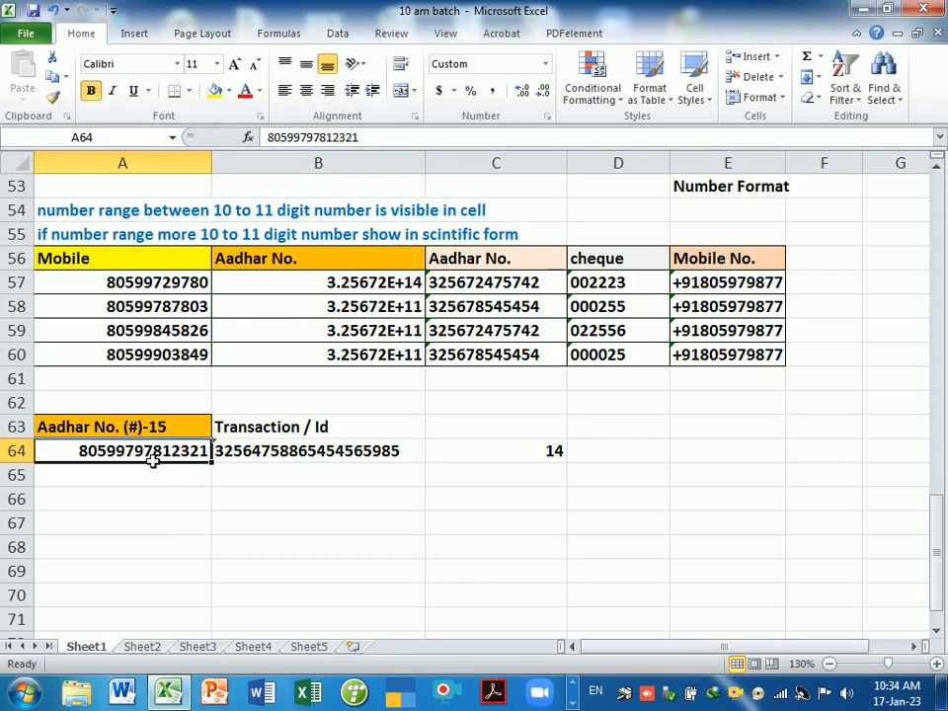
{"action": "left_click", "coordinate": [250, 456]}
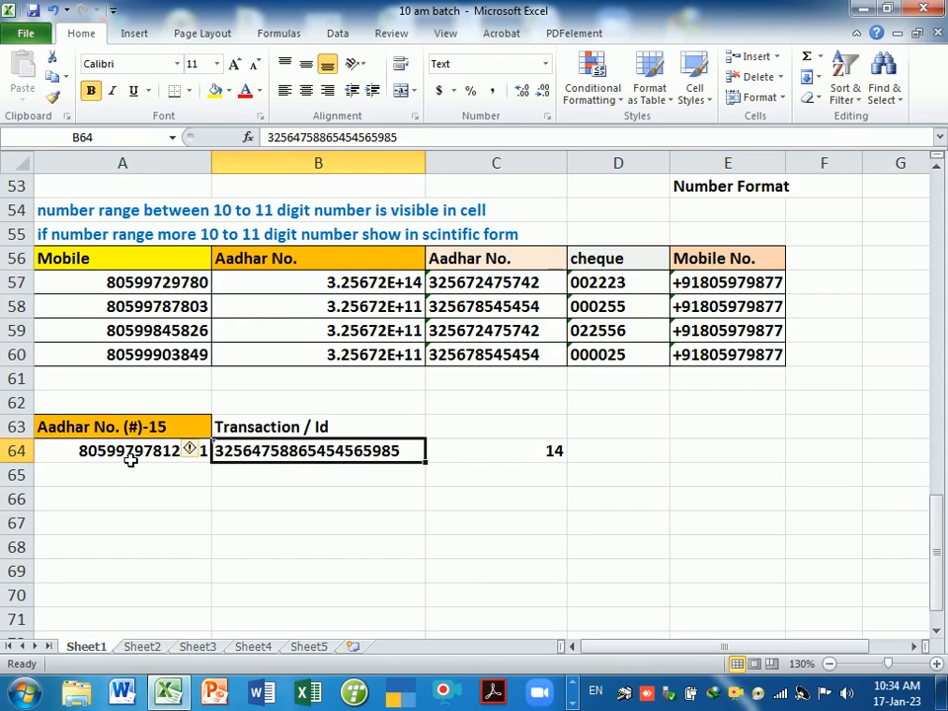
{"action": "left_click", "coordinate": [309, 481]}
{"action": "left_click", "coordinate": [303, 454]}
- Clear the length formula from C64 and test entering 000235 as a plain number, then remove it
{"action": "left_click", "coordinate": [482, 460]}
{"action": "key", "text": "Delete"}
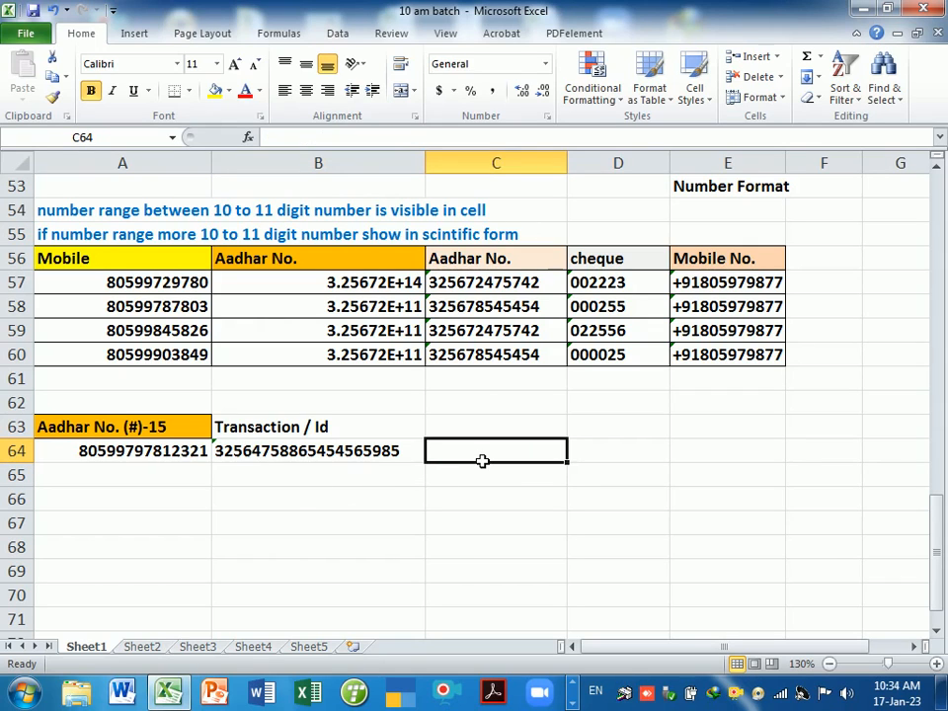
{"action": "type", "text": "'"}
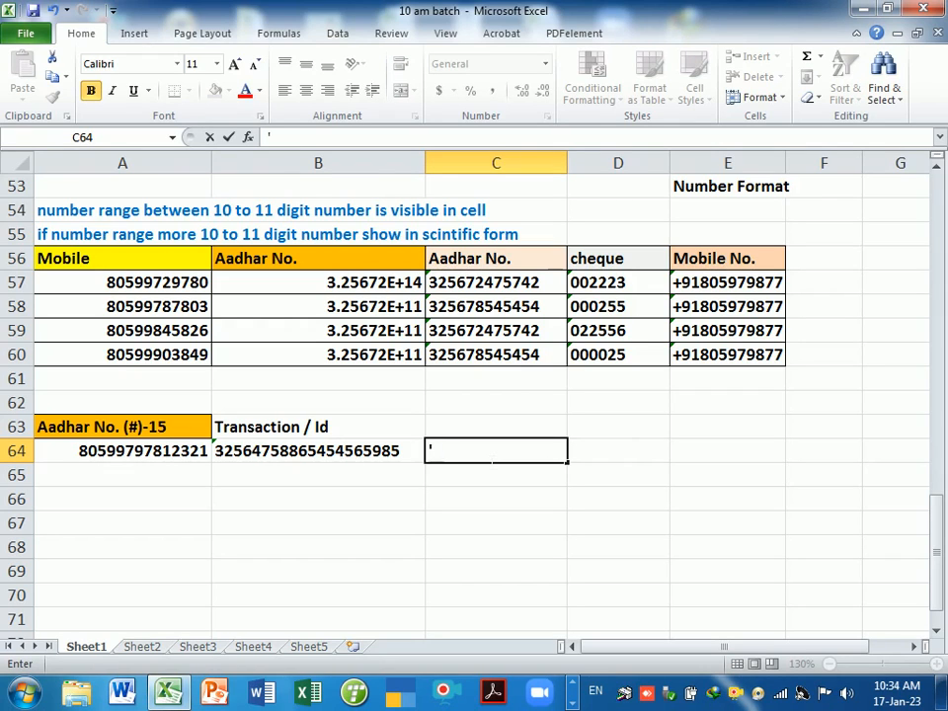
{"action": "key", "text": "BackSpace"}
{"action": "type", "text": "000235"}
{"action": "key", "text": "Return"}
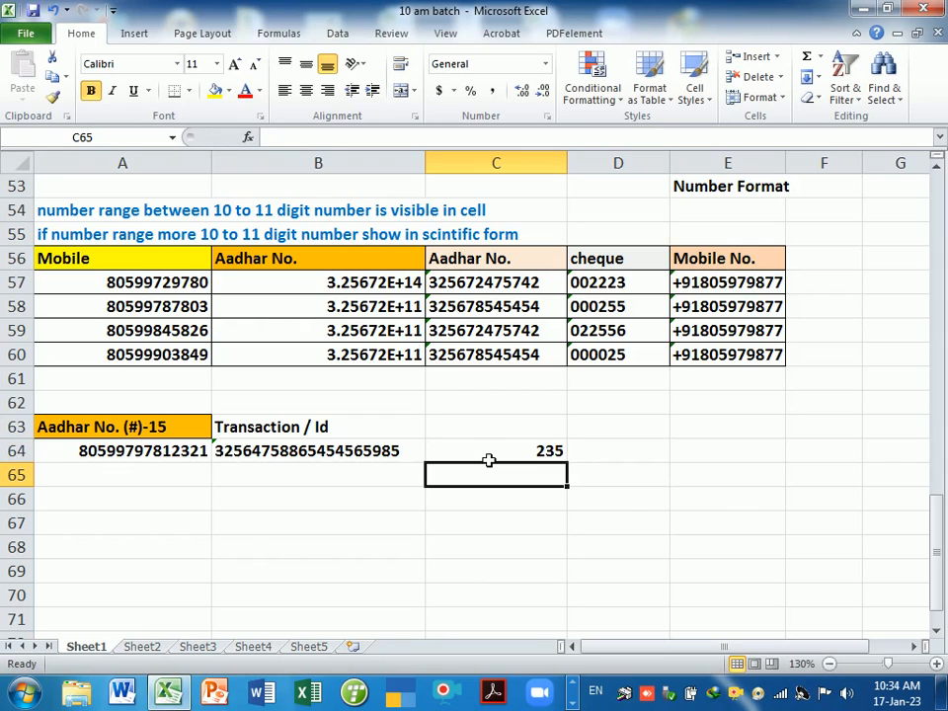
{"action": "key", "text": "Up"}
{"action": "key", "text": "Delete"}
{"action": "key", "text": "Up"}
{"action": "key", "text": "Down"}
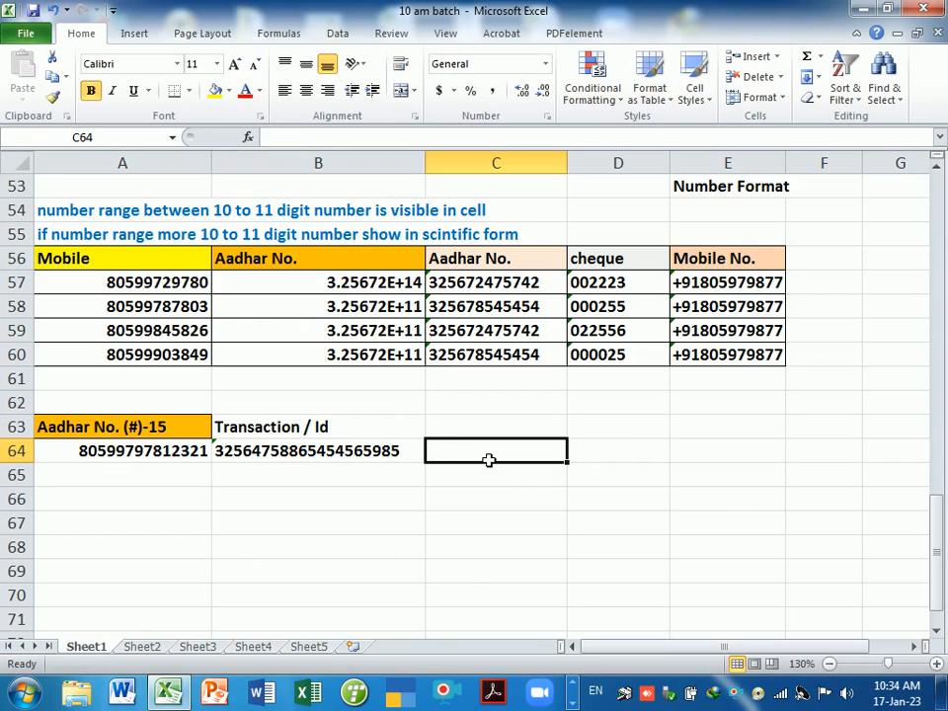
- Add the heading "Cheque No." in C63
{"action": "key", "text": "Up"}
{"action": "type", "text": "Ch"}
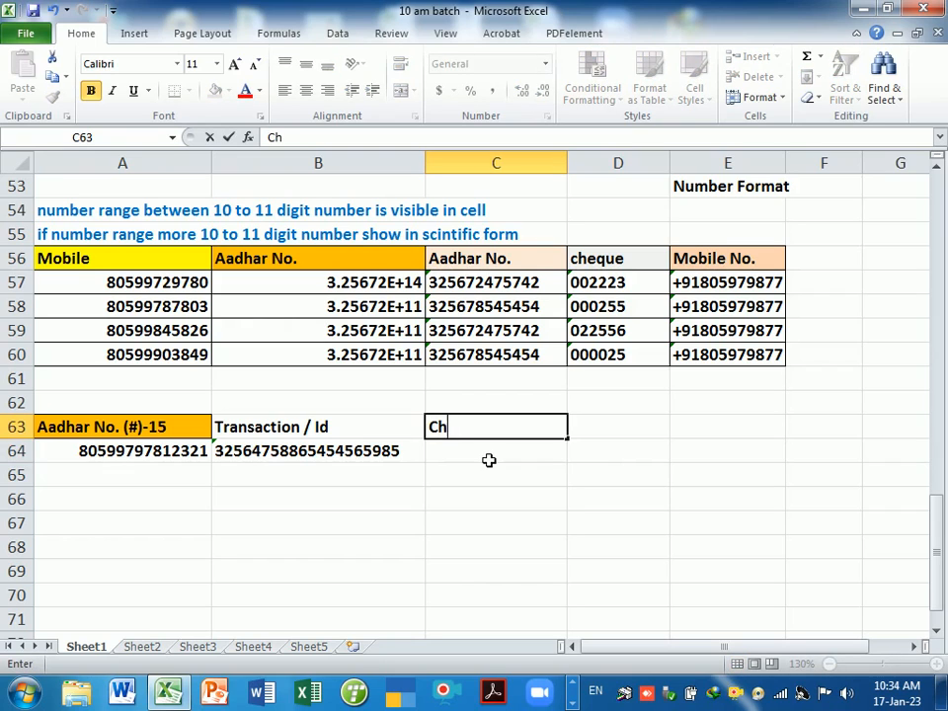
{"action": "type", "text": "qqu"}
{"action": "key", "text": "BackSpace"}
{"action": "key", "text": "BackSpace"}
{"action": "key", "text": "BackSpace"}
{"action": "type", "text": "eque"}
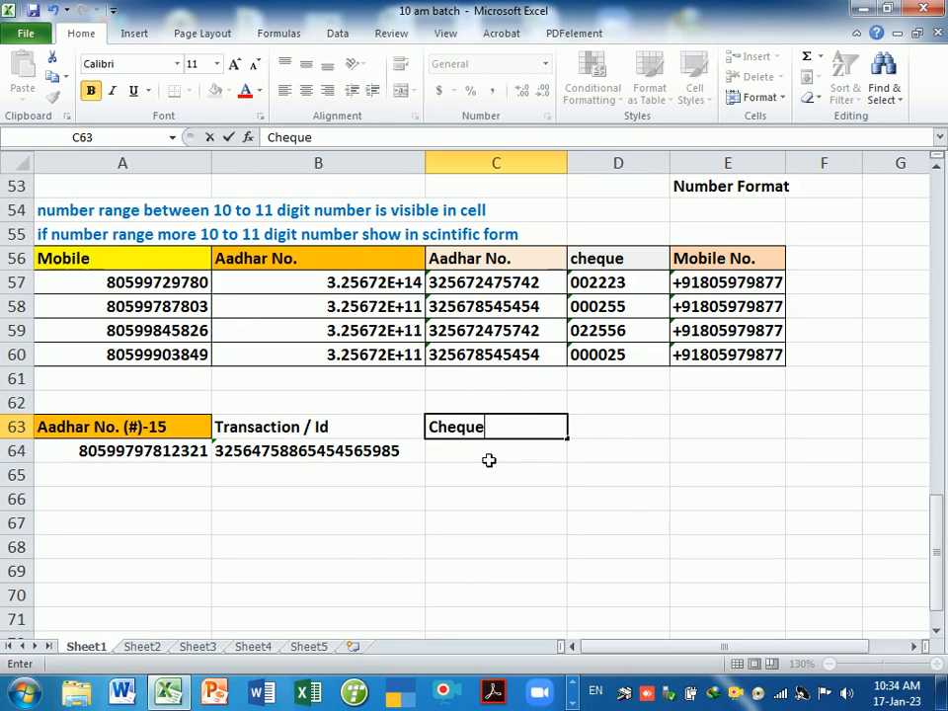
{"action": "type", "text": " No."}
{"action": "key", "text": "Return"}
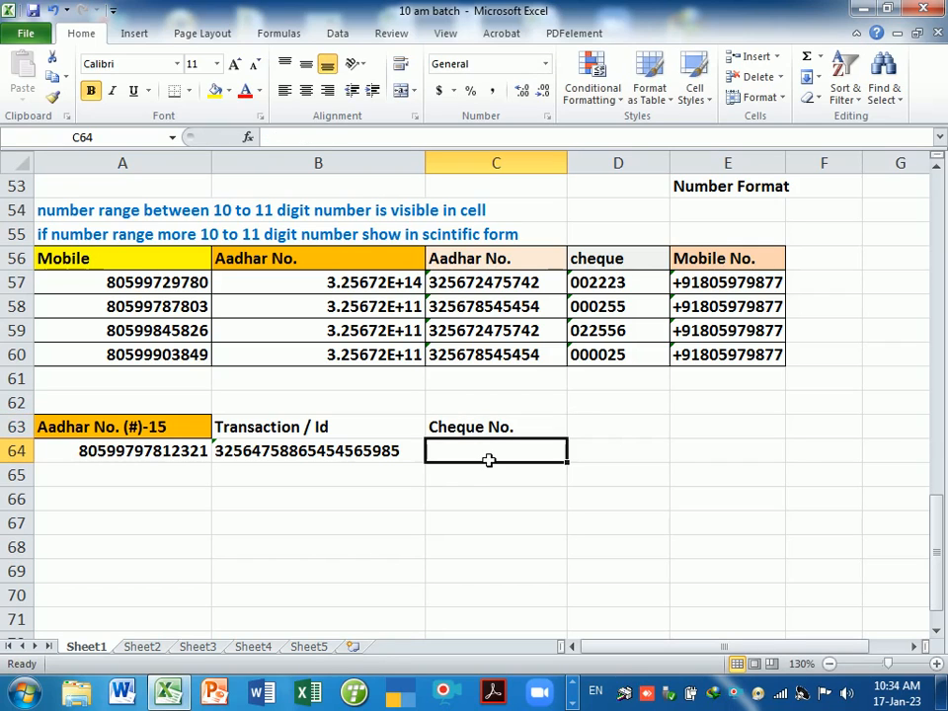
- Enter cheque numbers '000002 in C64 and '000356 in C65 as text, keeping leading zeros
{"action": "type", "text": "'"}
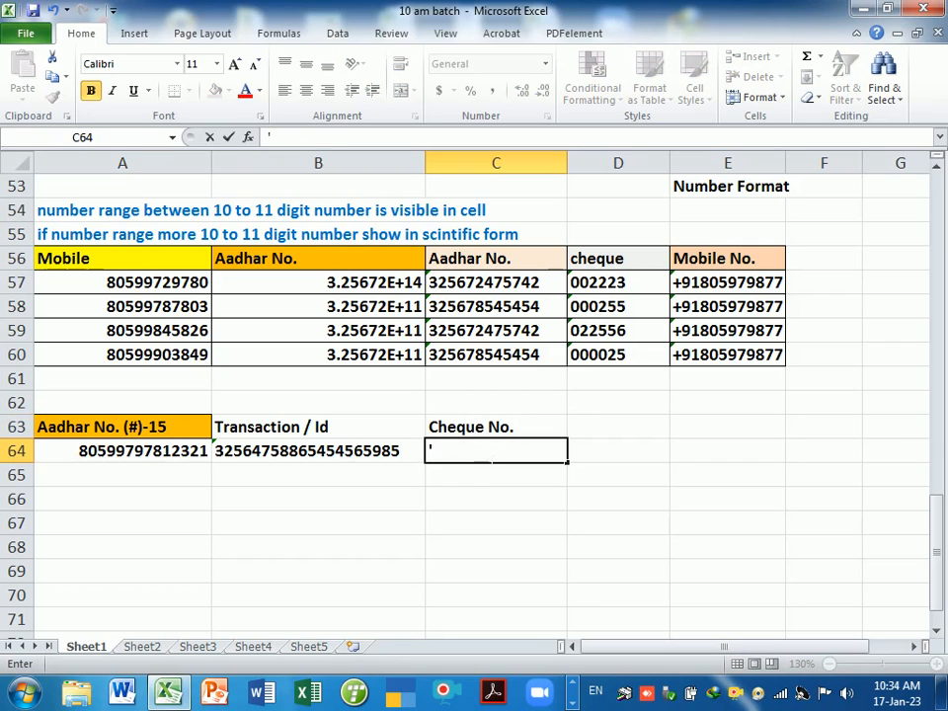
{"action": "type", "text": "000002"}
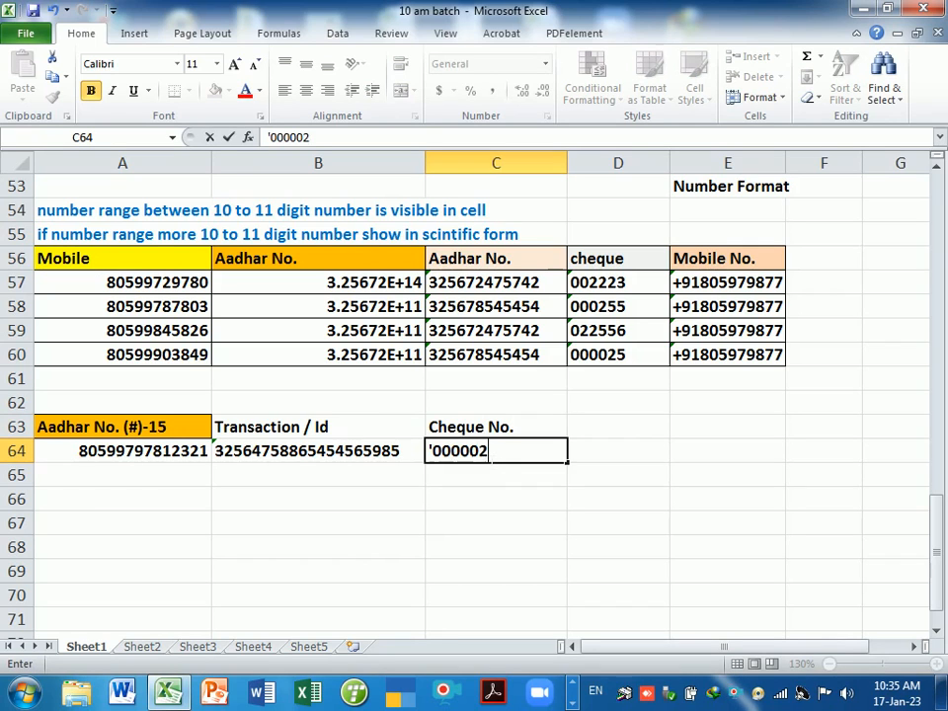
{"action": "key", "text": "Return"}
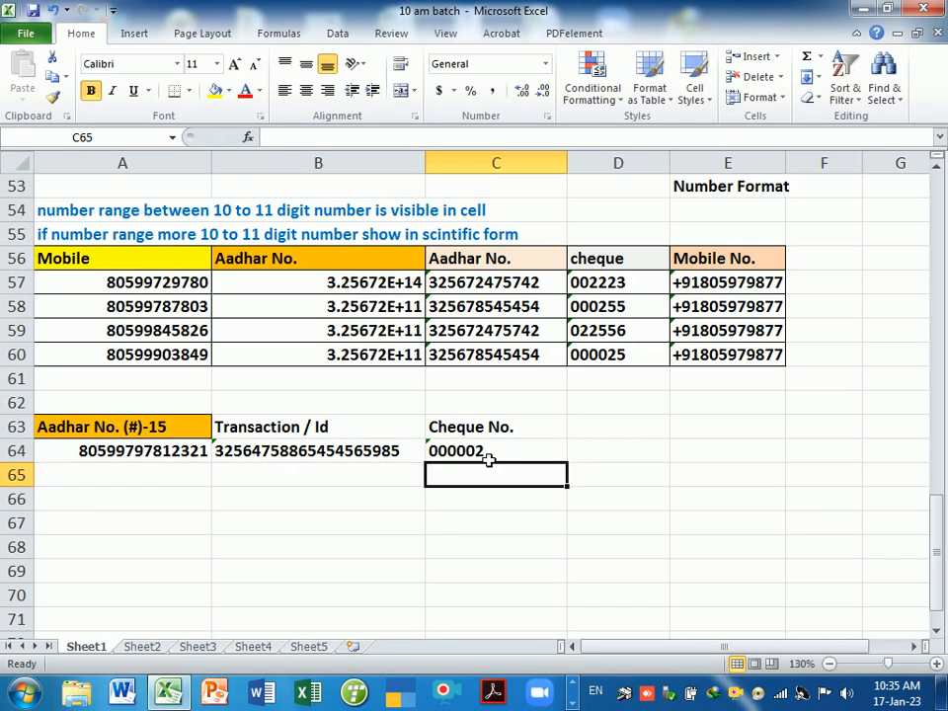
{"action": "left_click", "coordinate": [508, 451]}
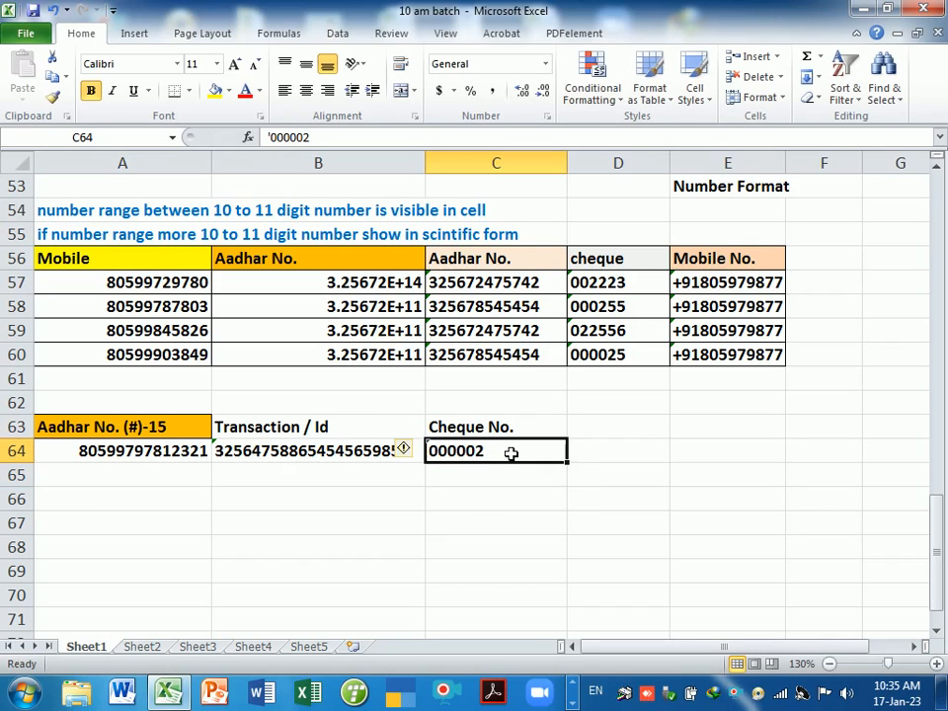
{"action": "left_click", "coordinate": [484, 477]}
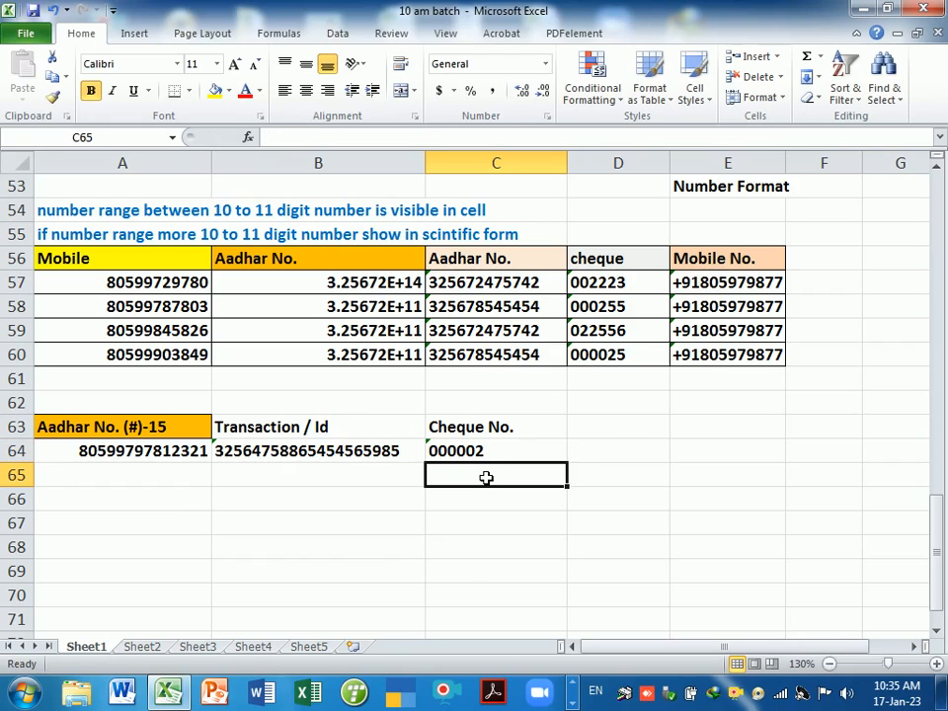
{"action": "type", "text": "'"}
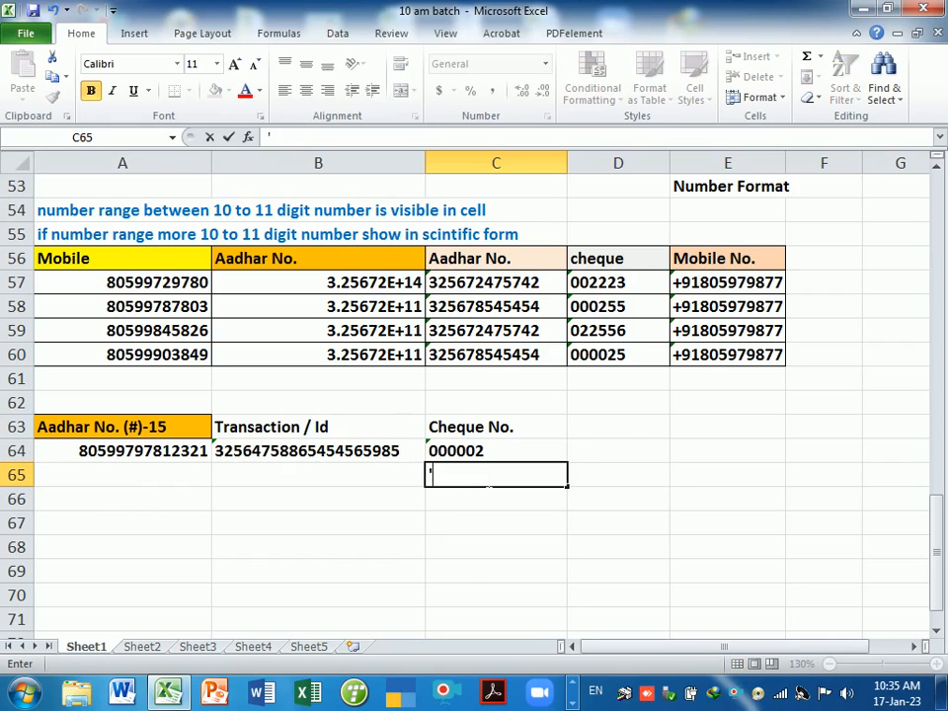
{"action": "type", "text": "00035"}
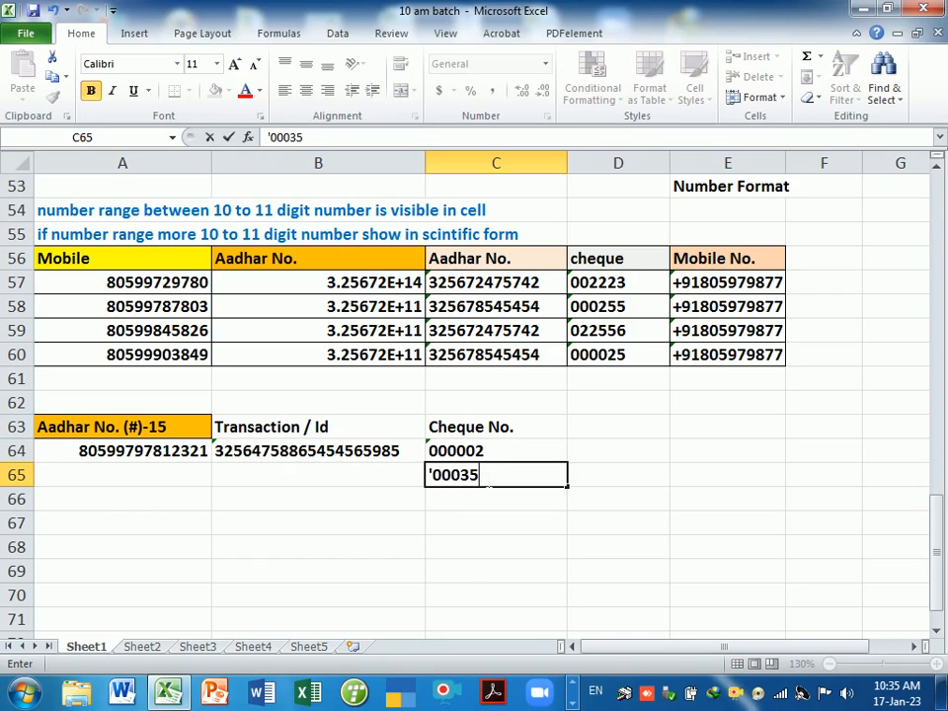
{"action": "type", "text": "6"}
{"action": "key", "text": "Return"}
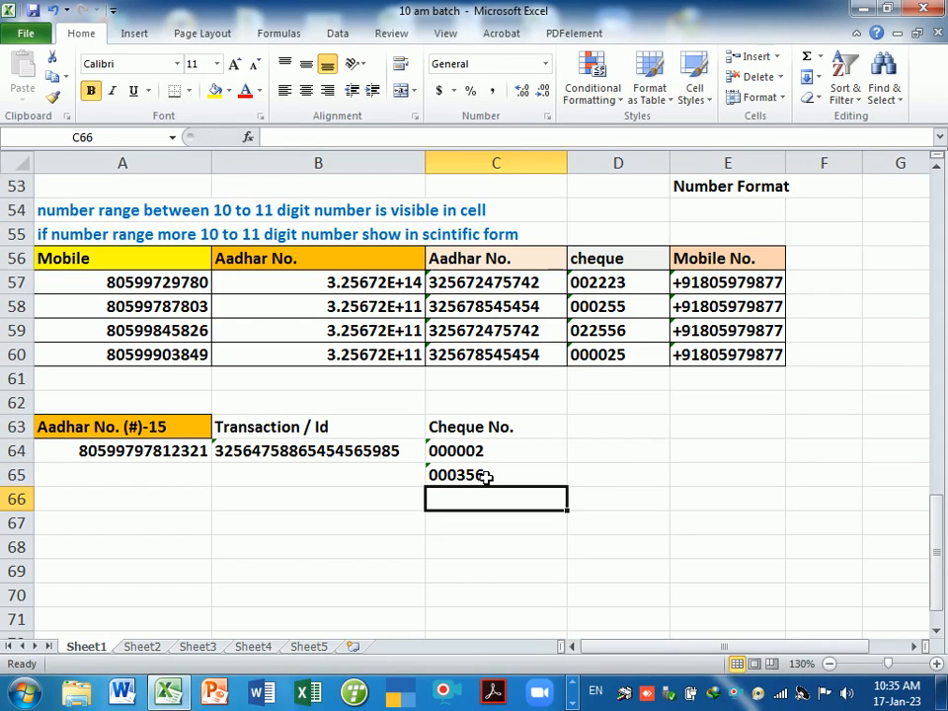
- Apply the Text number format to C66:C69
{"action": "left_click_drag", "start_coordinate": [461, 502], "coordinate": [471, 573]}
{"action": "key", "text": "ctrl+1"}
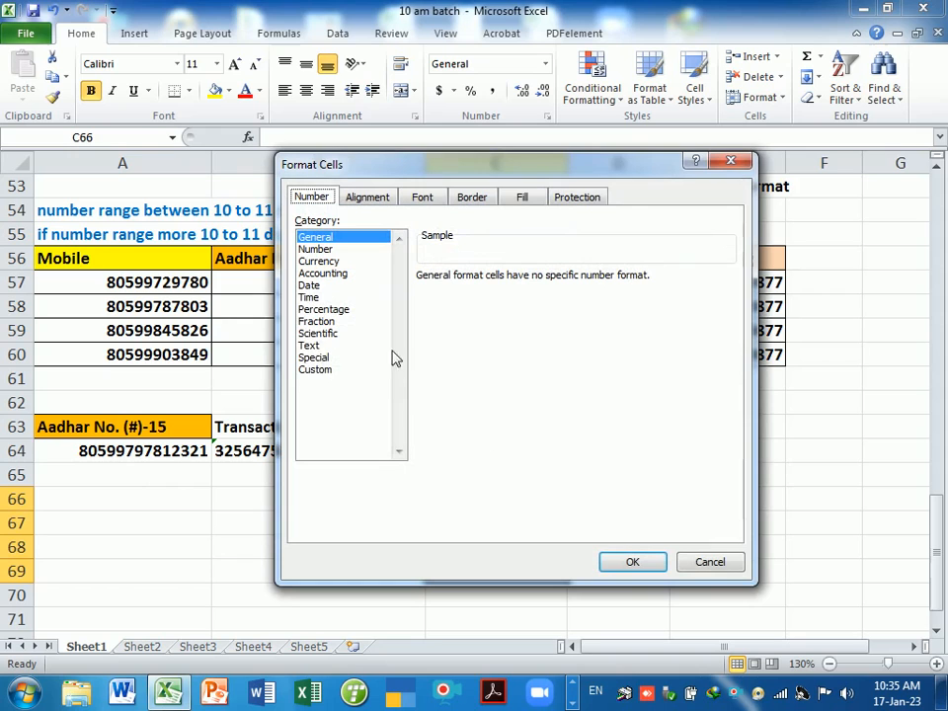
{"action": "left_click", "coordinate": [310, 345]}
{"action": "left_click", "coordinate": [626, 560]}
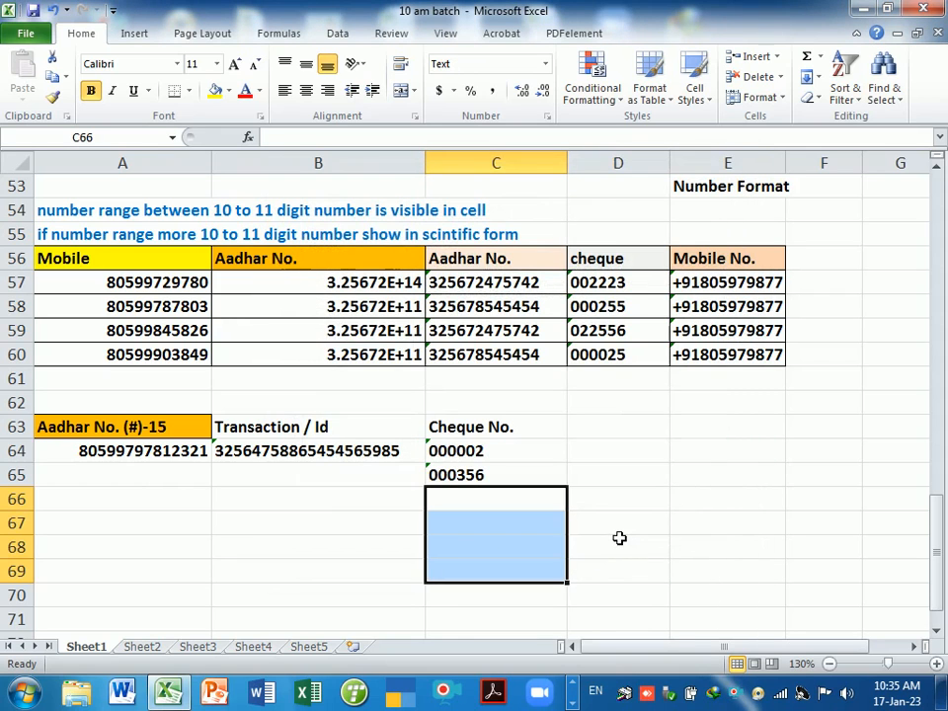
- Enter cheque numbers 000255 in C66 and 236555 in C67
{"action": "type", "text": "00025"}
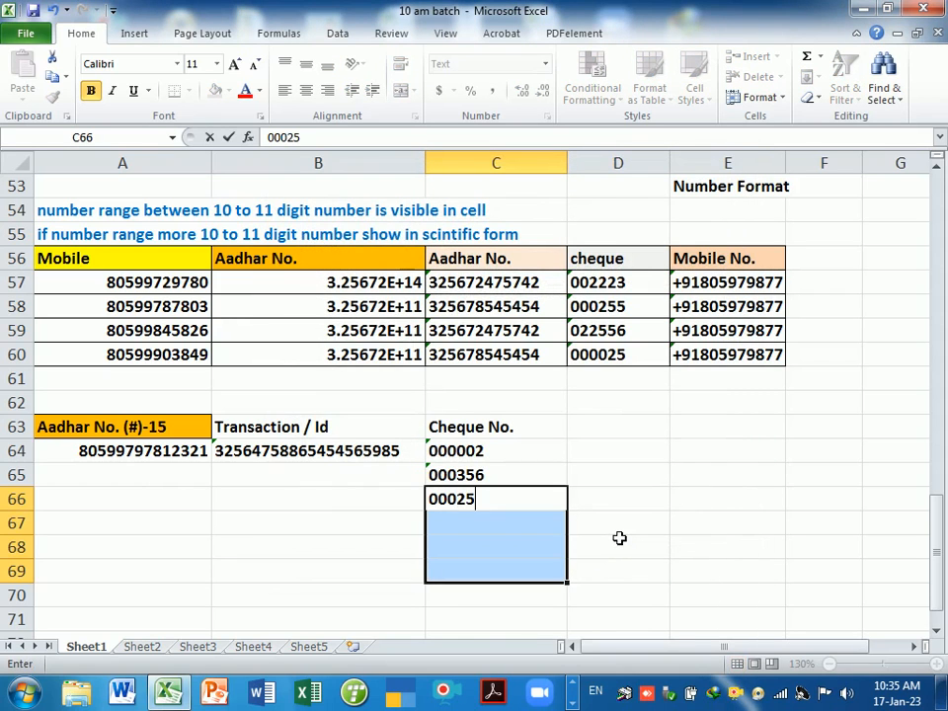
{"action": "type", "text": "5"}
{"action": "key", "text": "Return"}
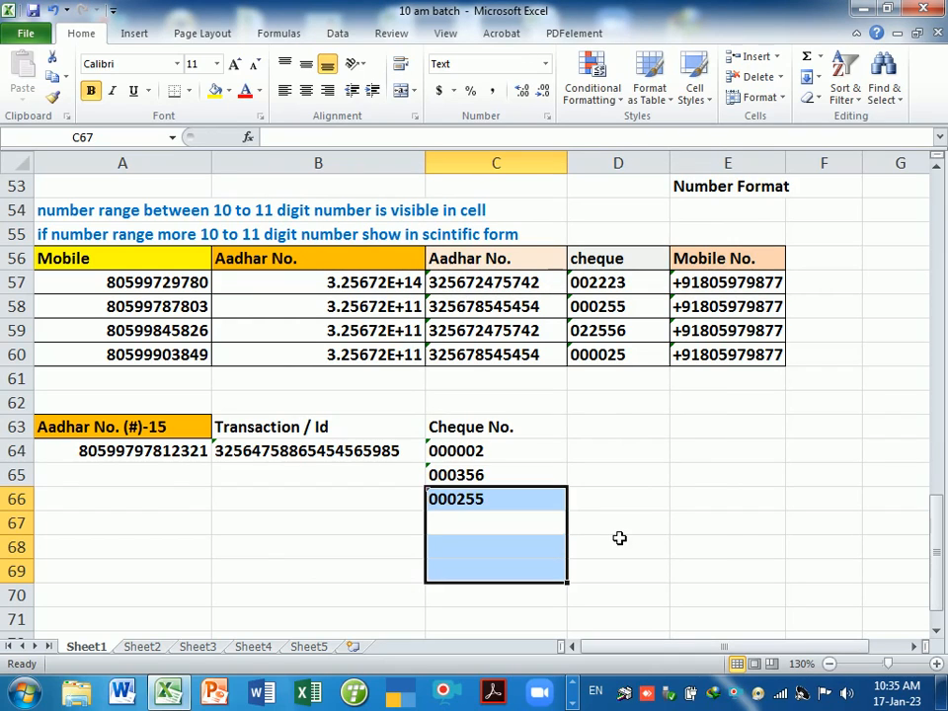
{"action": "key", "text": "Down"}
{"action": "key", "text": "Up"}
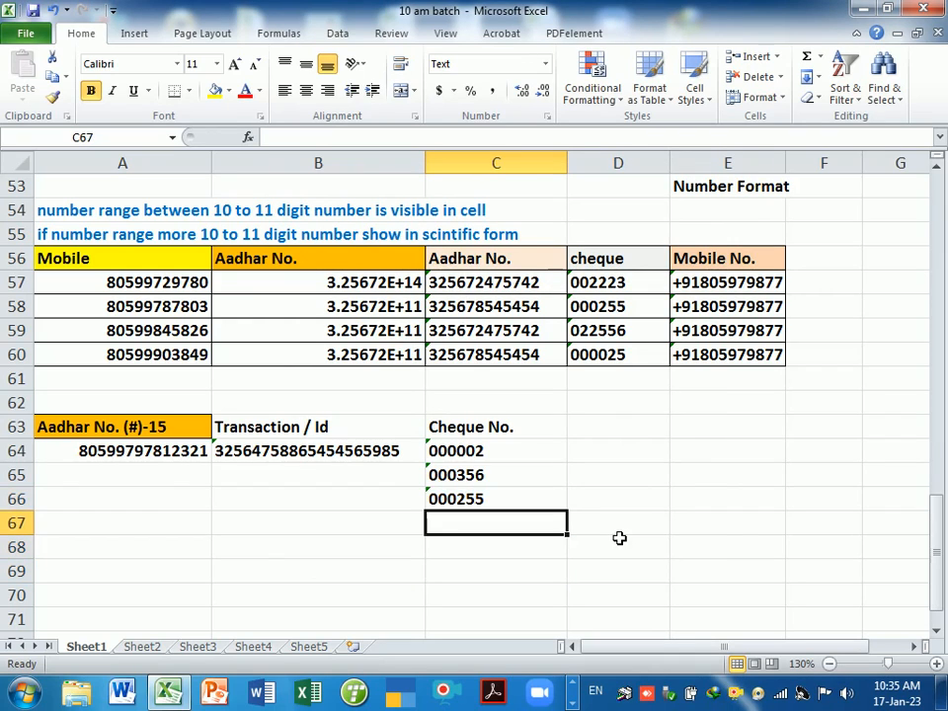
{"action": "type", "text": "236555"}
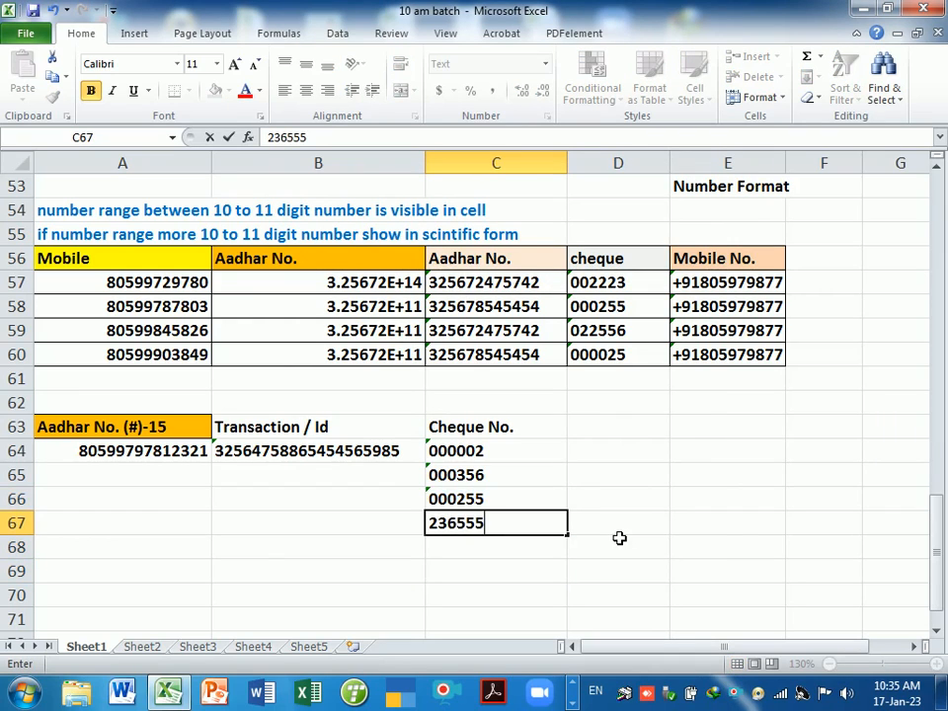
{"action": "key", "text": "Return"}
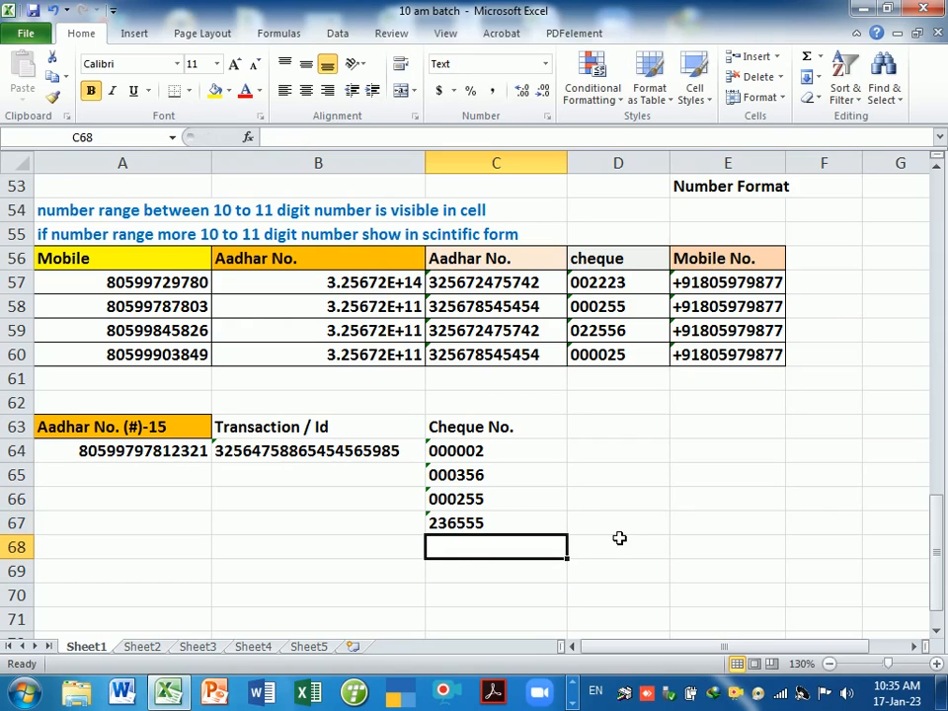
- Fill A64 and B64 down to row 70 and repeat the C64:C67 cheque numbers through C70
{"action": "left_click", "coordinate": [182, 460]}
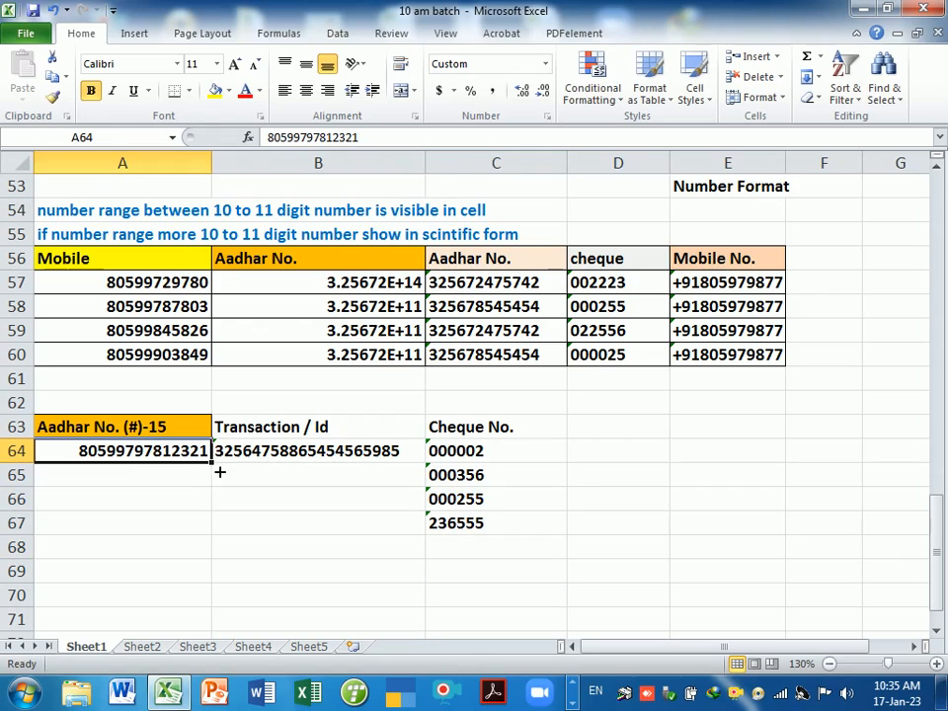
{"action": "left_click_drag", "start_coordinate": [213, 464], "coordinate": [217, 620]}
{"action": "left_click", "coordinate": [396, 455]}
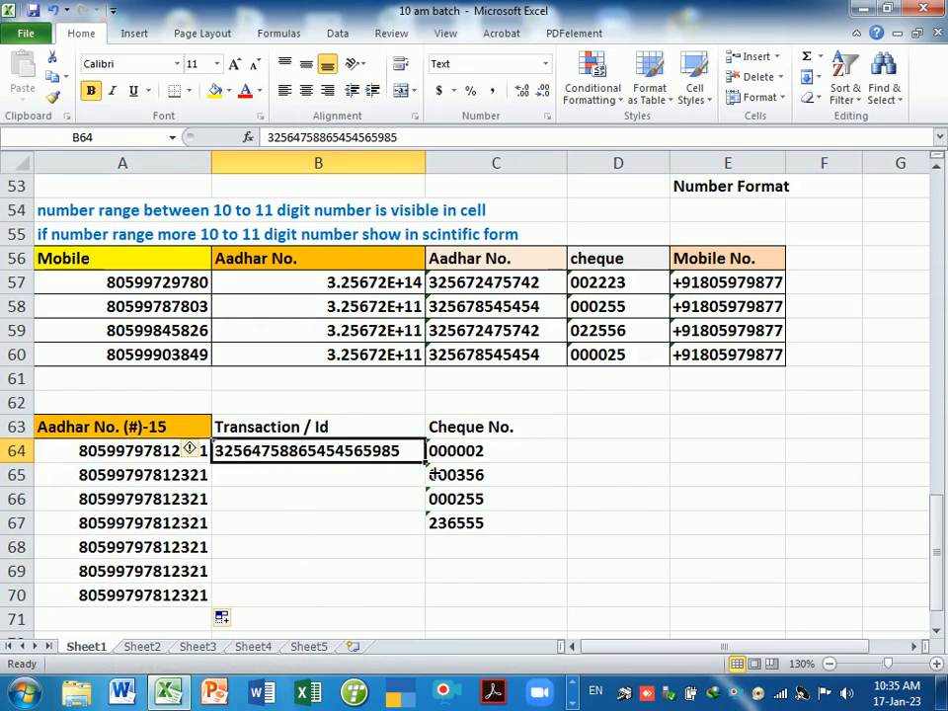
{"action": "left_click_drag", "start_coordinate": [426, 462], "coordinate": [421, 596]}
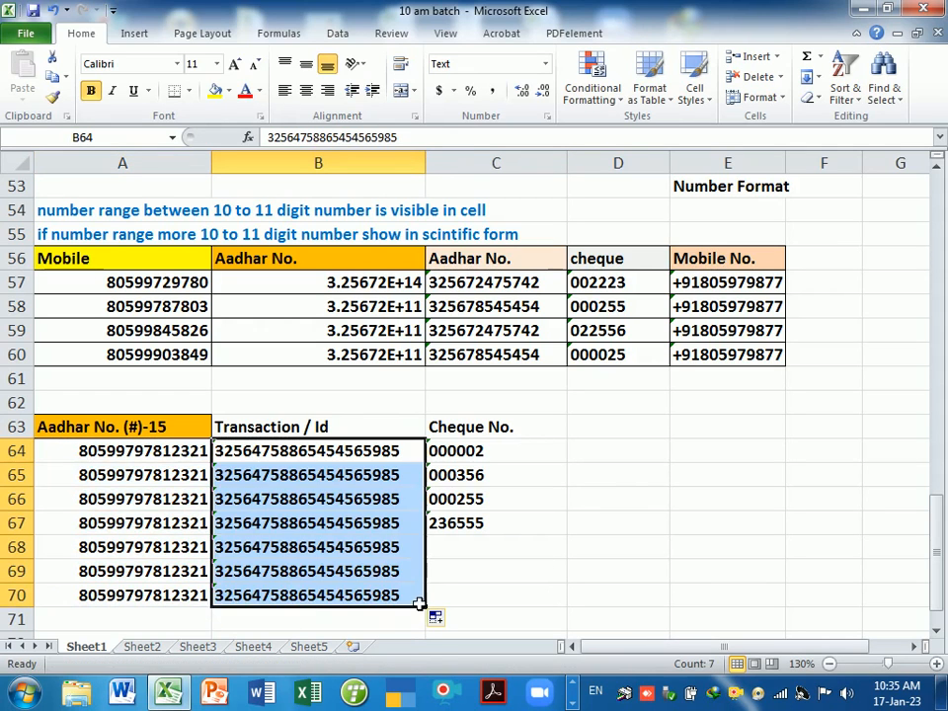
{"action": "left_click", "coordinate": [493, 549]}
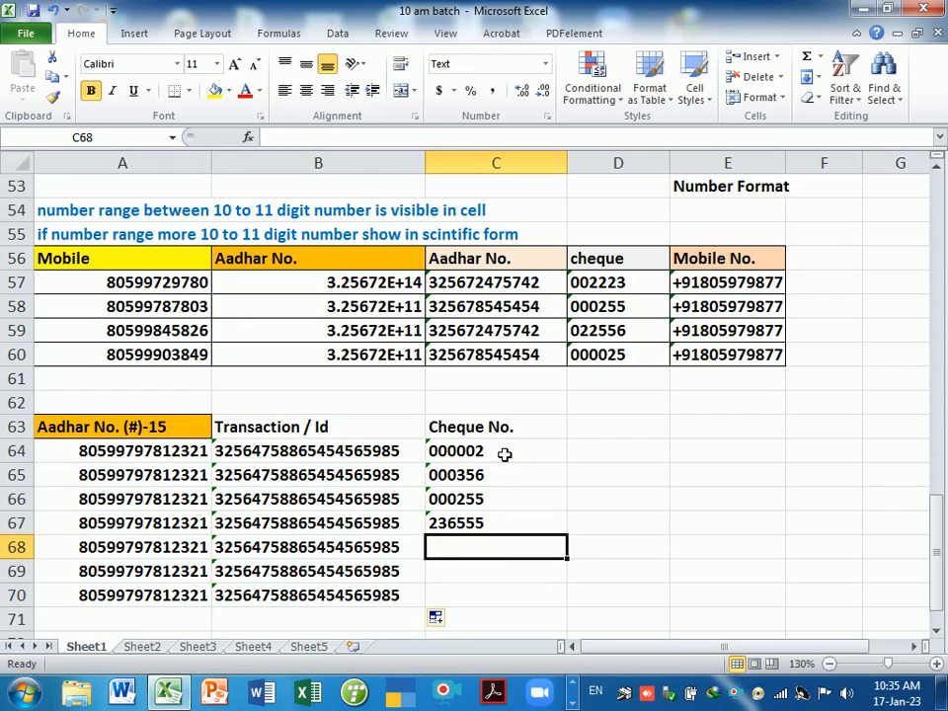
{"action": "left_click_drag", "start_coordinate": [504, 453], "coordinate": [503, 532]}
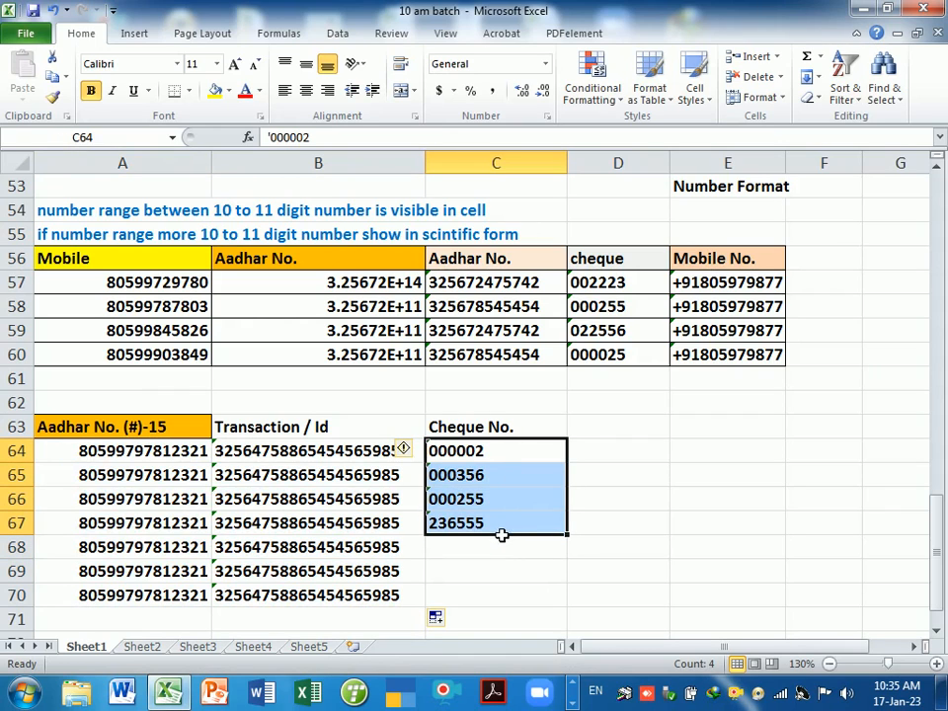
{"action": "left_click_drag", "start_coordinate": [569, 535], "coordinate": [568, 612]}
{"action": "left_click", "coordinate": [611, 498]}
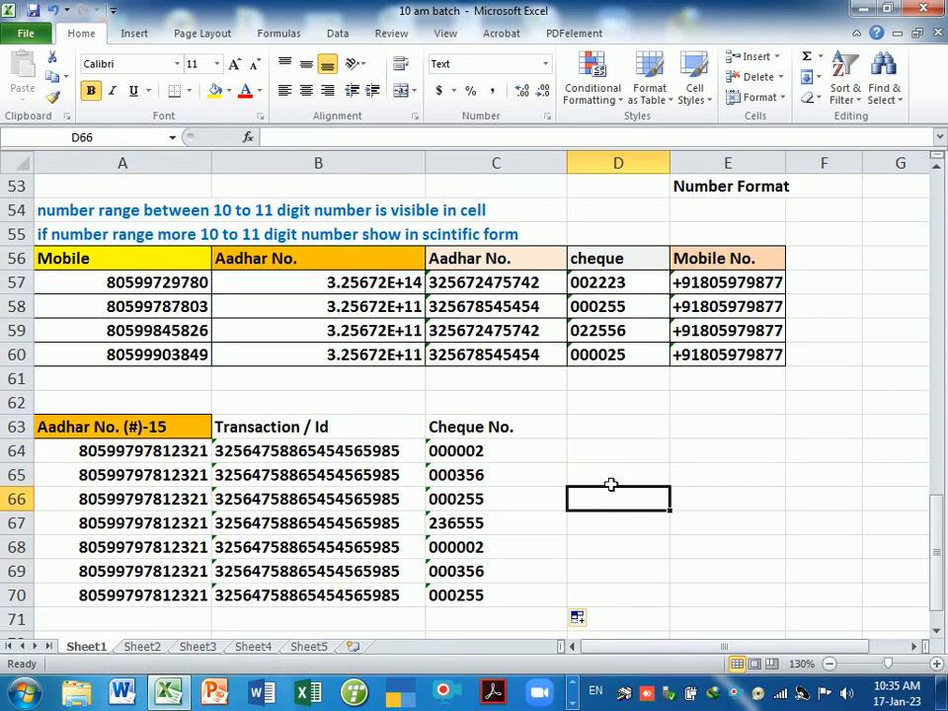
- Copy the amounts in C22:C33 and paste them starting at D63
{"action": "left_click", "coordinate": [611, 436]}
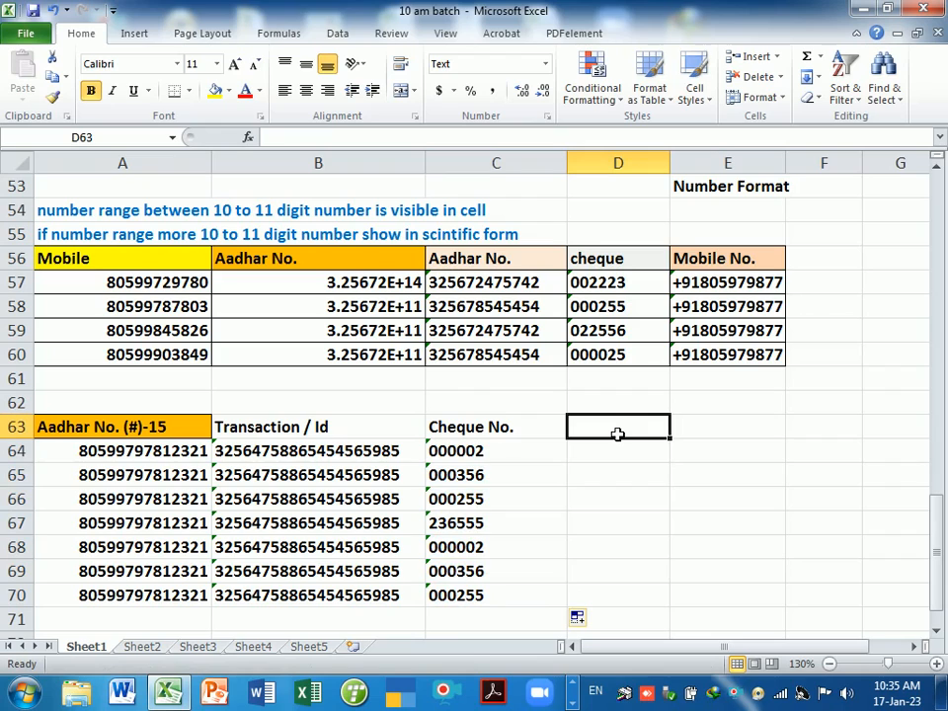
{"action": "scroll", "coordinate": [376, 461], "scroll_direction": "up", "scroll_amount": 9}
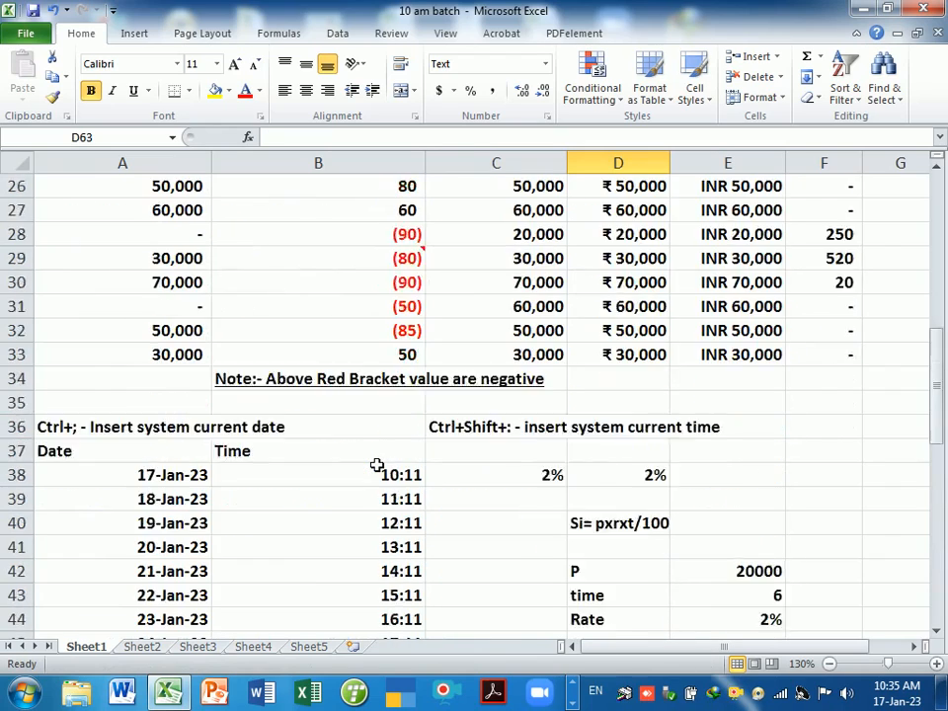
{"action": "scroll", "coordinate": [377, 463], "scroll_direction": "up", "scroll_amount": 5}
{"action": "scroll", "coordinate": [381, 470], "scroll_direction": "down", "scroll_amount": 1}
{"action": "scroll", "coordinate": [533, 385], "scroll_direction": "down", "scroll_amount": 1}
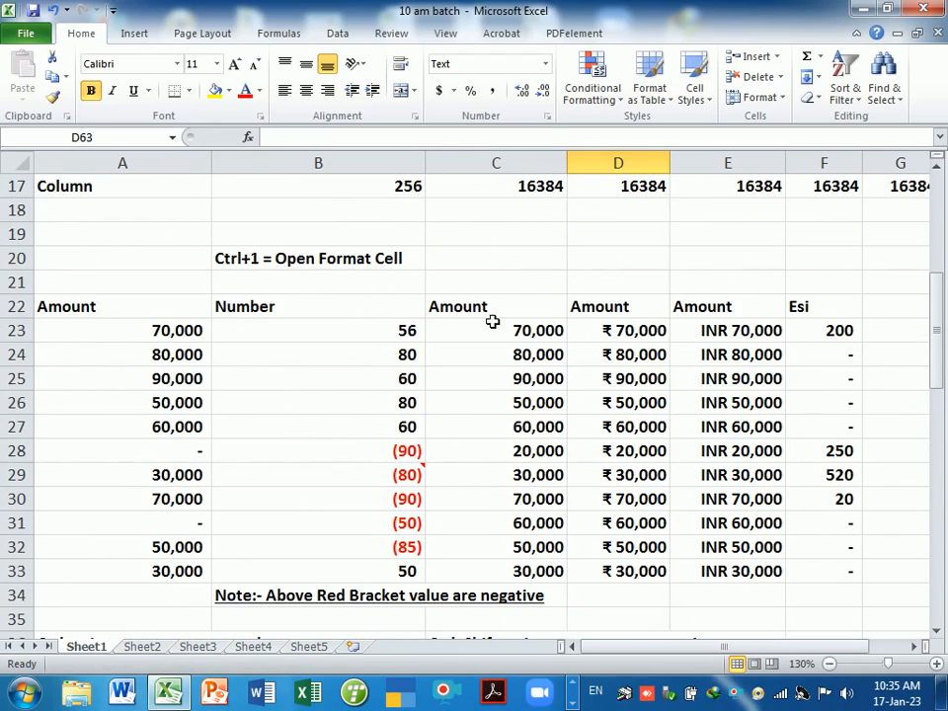
{"action": "left_click_drag", "start_coordinate": [491, 309], "coordinate": [519, 566]}
{"action": "key", "text": "ctrl+c"}
{"action": "scroll", "coordinate": [592, 557], "scroll_direction": "down", "scroll_amount": 10}
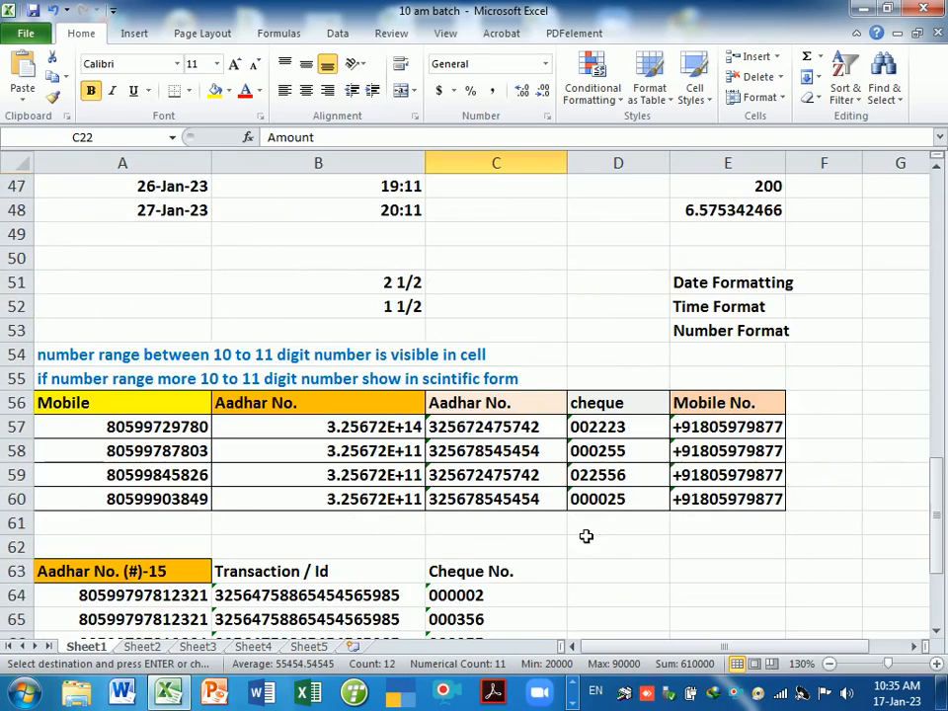
{"action": "scroll", "coordinate": [586, 536], "scroll_direction": "down", "scroll_amount": 3}
{"action": "left_click", "coordinate": [606, 355]}
{"action": "key", "text": "ctrl+v"}
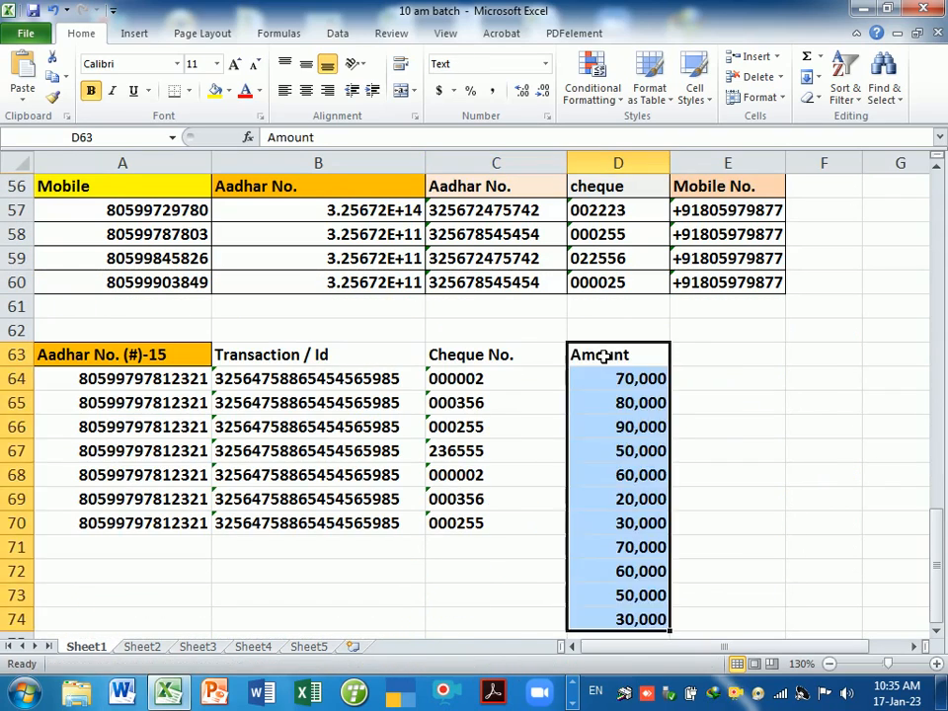
- Clear the extra amounts in D71:D74 so the Amount column ends at row 70
{"action": "left_click", "coordinate": [728, 554]}
{"action": "left_click_drag", "start_coordinate": [613, 574], "coordinate": [630, 622]}
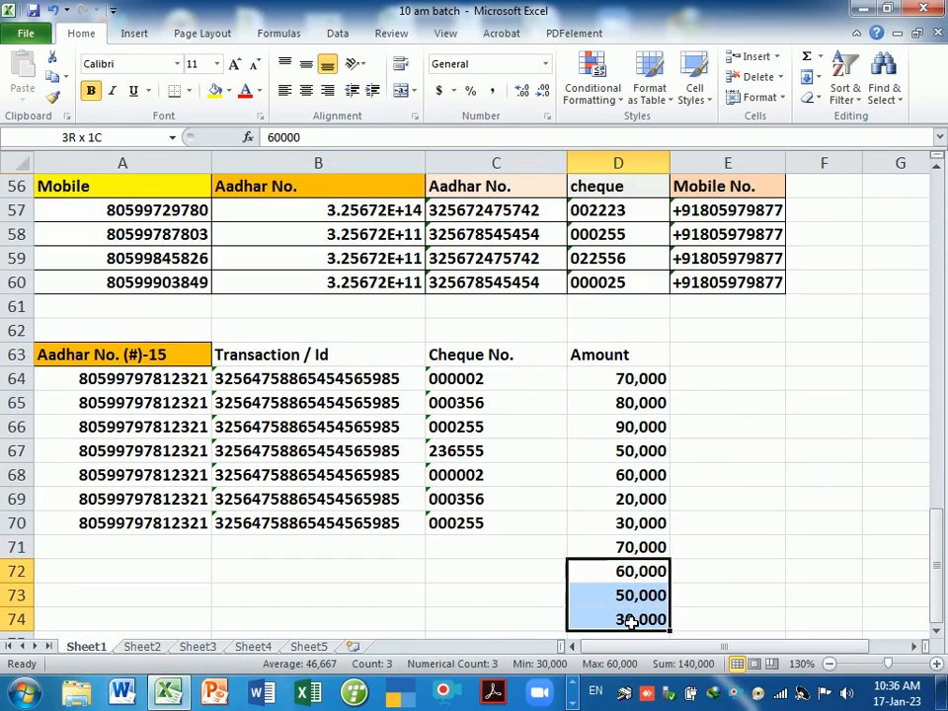
{"action": "key", "text": "Delete"}
{"action": "left_click", "coordinate": [696, 524]}
{"action": "left_click", "coordinate": [630, 383]}
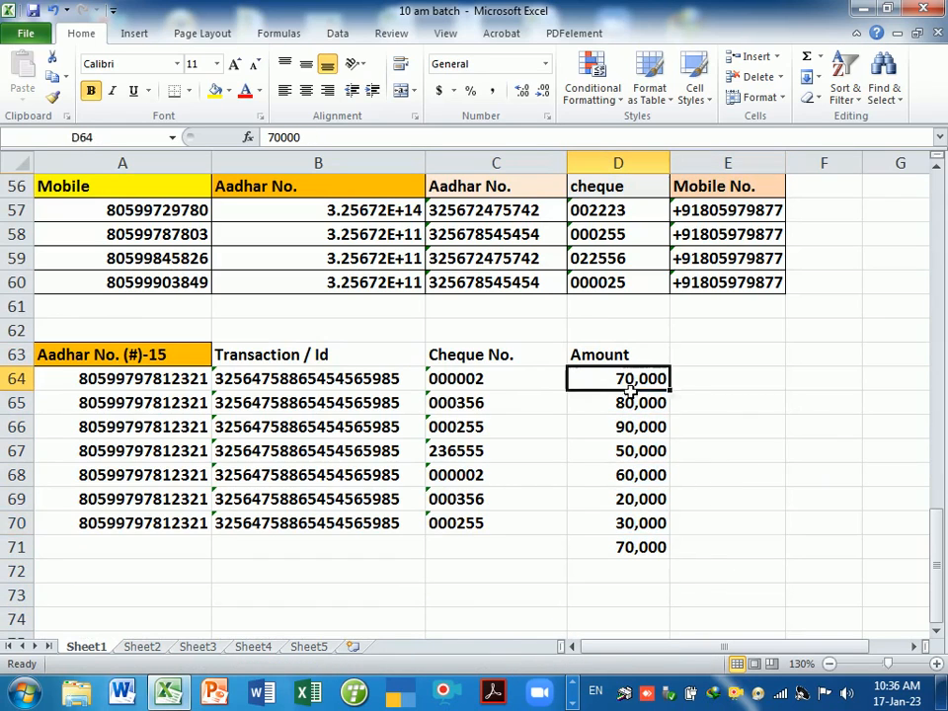
{"action": "left_click_drag", "start_coordinate": [630, 390], "coordinate": [631, 544]}
{"action": "left_click", "coordinate": [639, 557]}
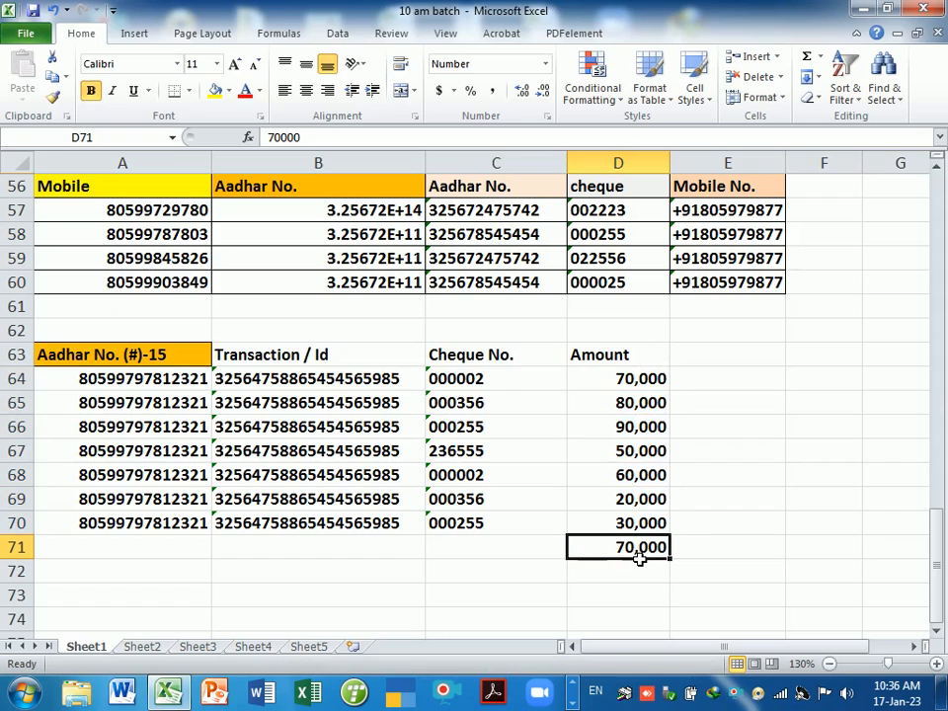
{"action": "key", "text": "Delete"}
{"action": "left_click", "coordinate": [727, 532]}
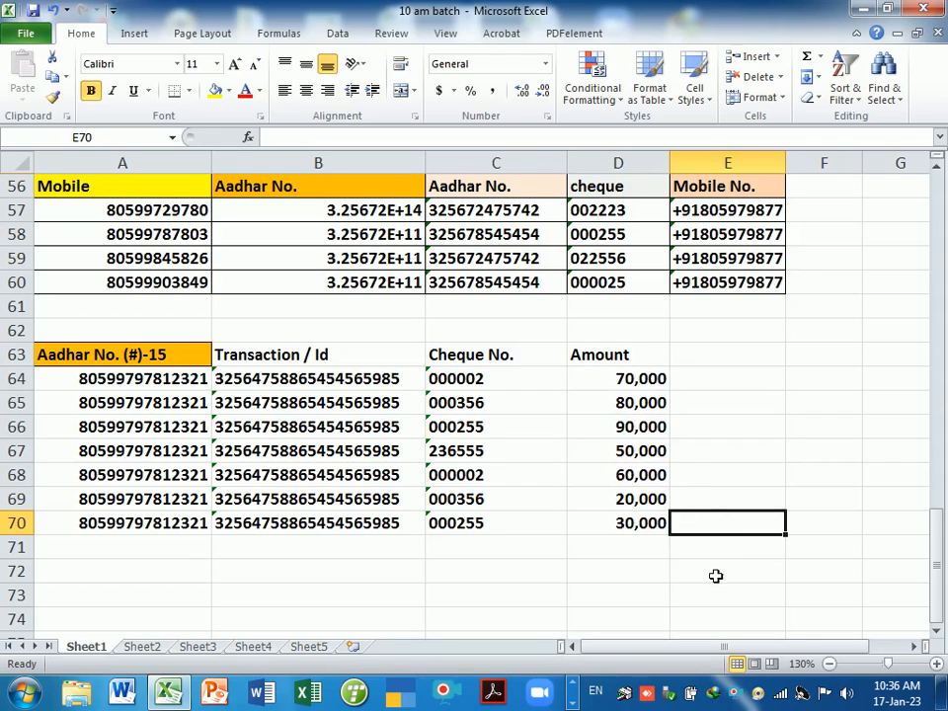
{"action": "left_click", "coordinate": [915, 653]}
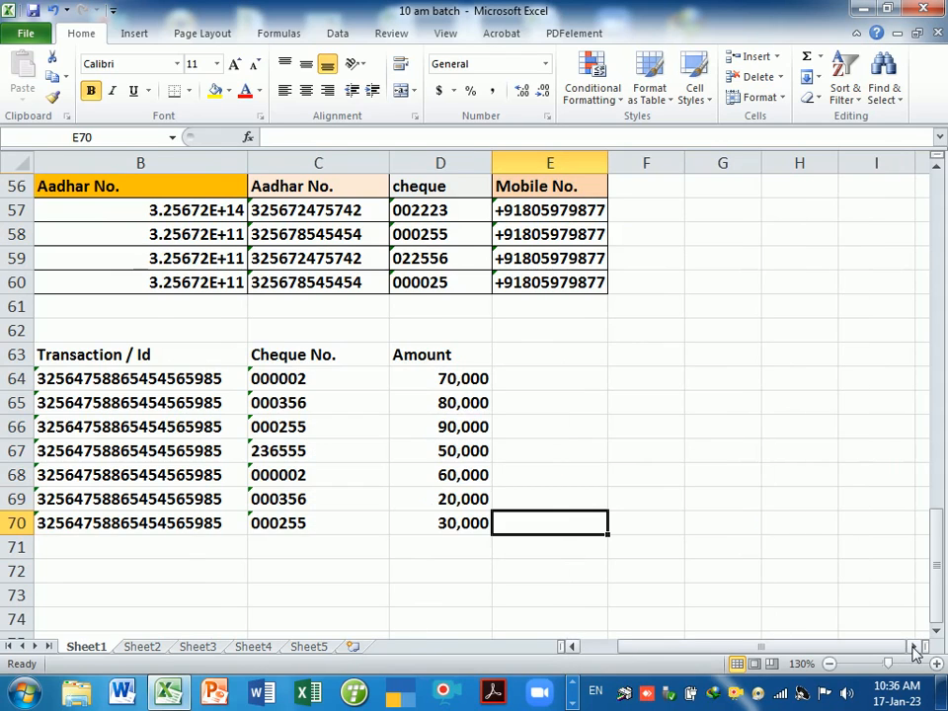
{"action": "left_click_drag", "start_coordinate": [464, 355], "coordinate": [681, 544]}
- Copy the Amount column into columns E and F and reset D64:D70 to General format
{"action": "left_click", "coordinate": [588, 597]}
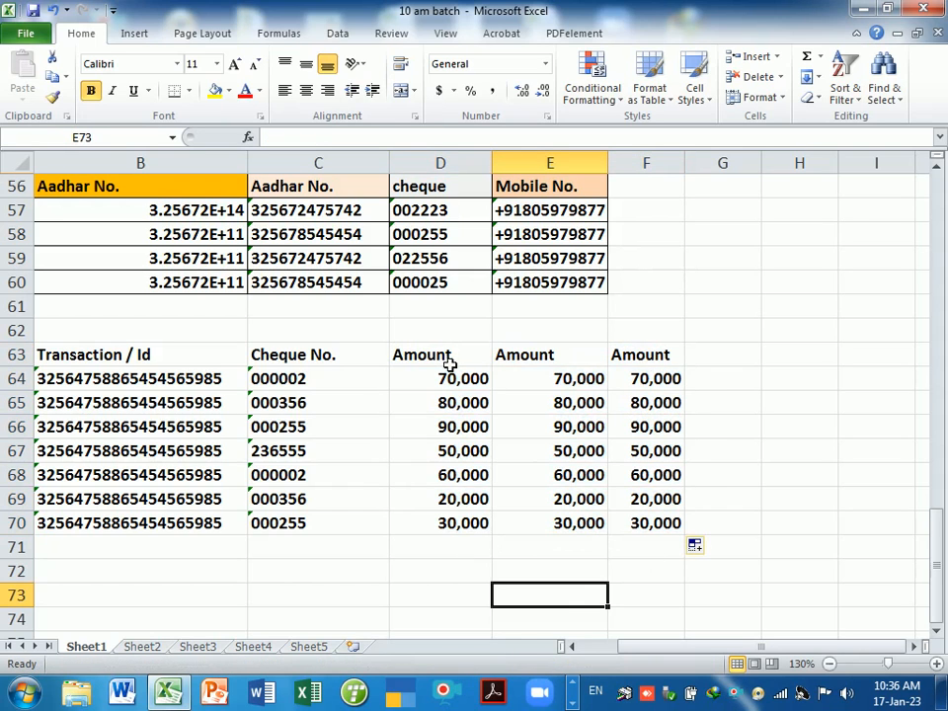
{"action": "left_click_drag", "start_coordinate": [460, 378], "coordinate": [456, 536]}
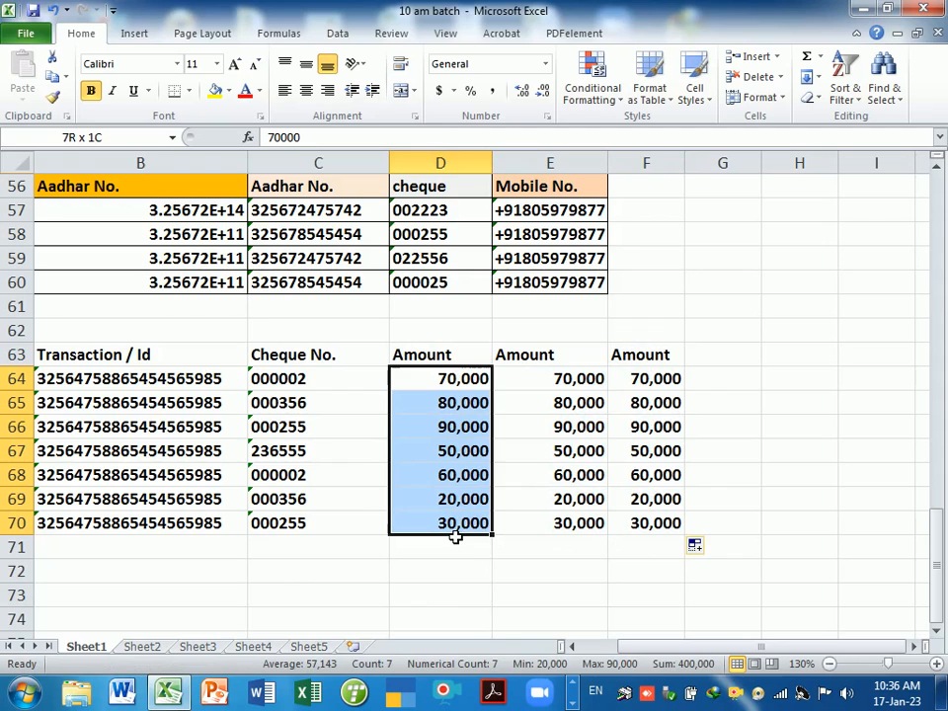
{"action": "key", "text": "ctrl+shift+asciitilde"}
{"action": "left_click", "coordinate": [455, 497]}
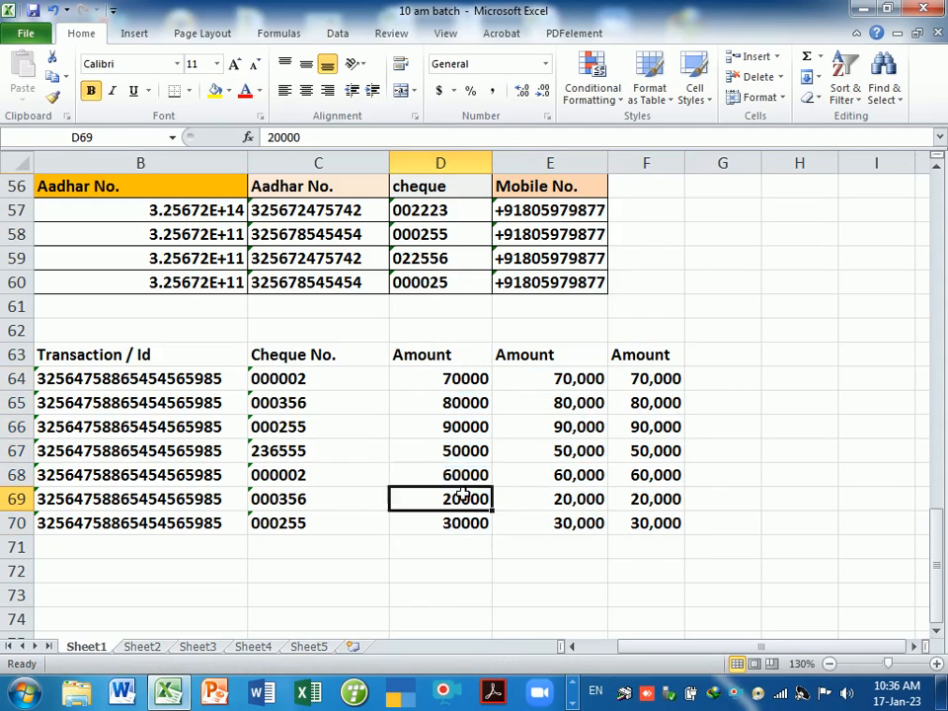
{"action": "left_click_drag", "start_coordinate": [456, 497], "coordinate": [455, 475]}
- Format D64:D70 as Number with a 1000 separator and 0 decimal places
{"action": "left_click_drag", "start_coordinate": [467, 385], "coordinate": [473, 529]}
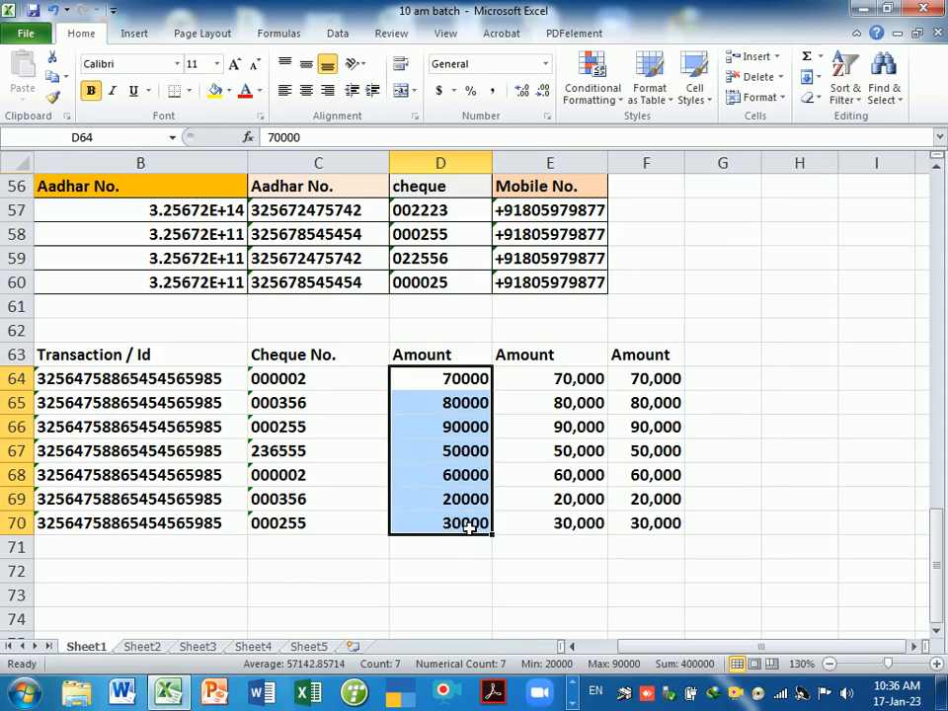
{"action": "key", "text": "ctrl+1"}
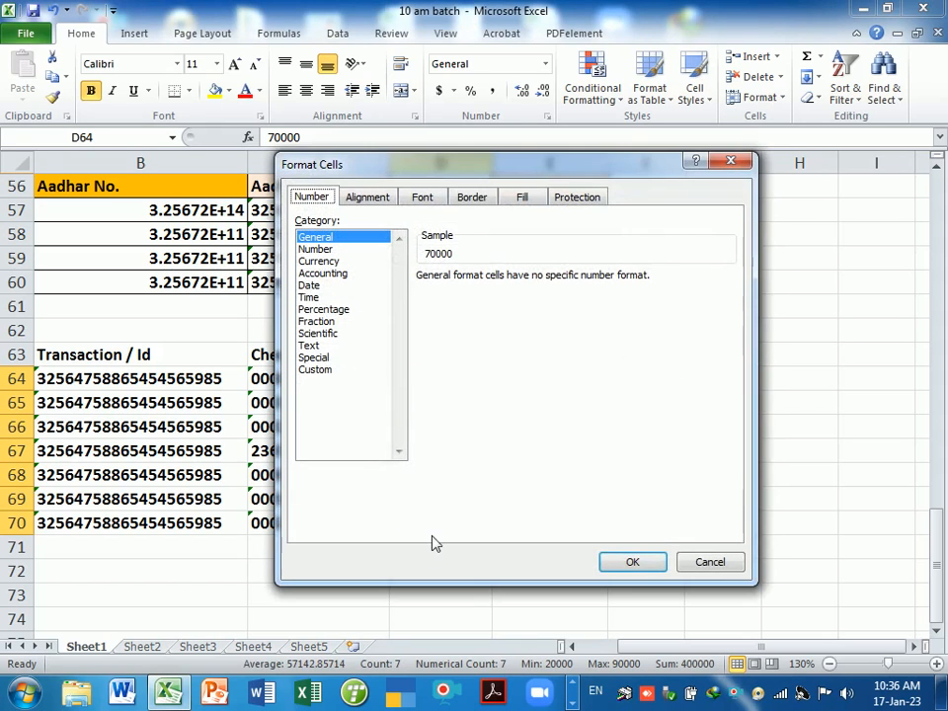
{"action": "left_click", "coordinate": [316, 250]}
{"action": "left_click", "coordinate": [424, 300]}
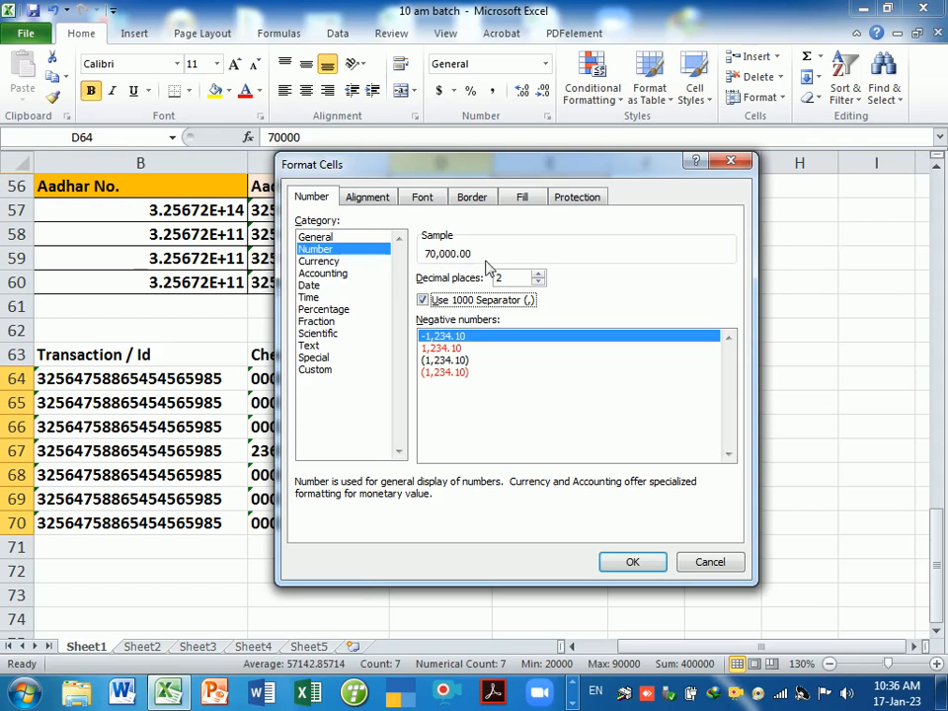
{"action": "left_click", "coordinate": [538, 282]}
{"action": "left_click", "coordinate": [538, 282]}
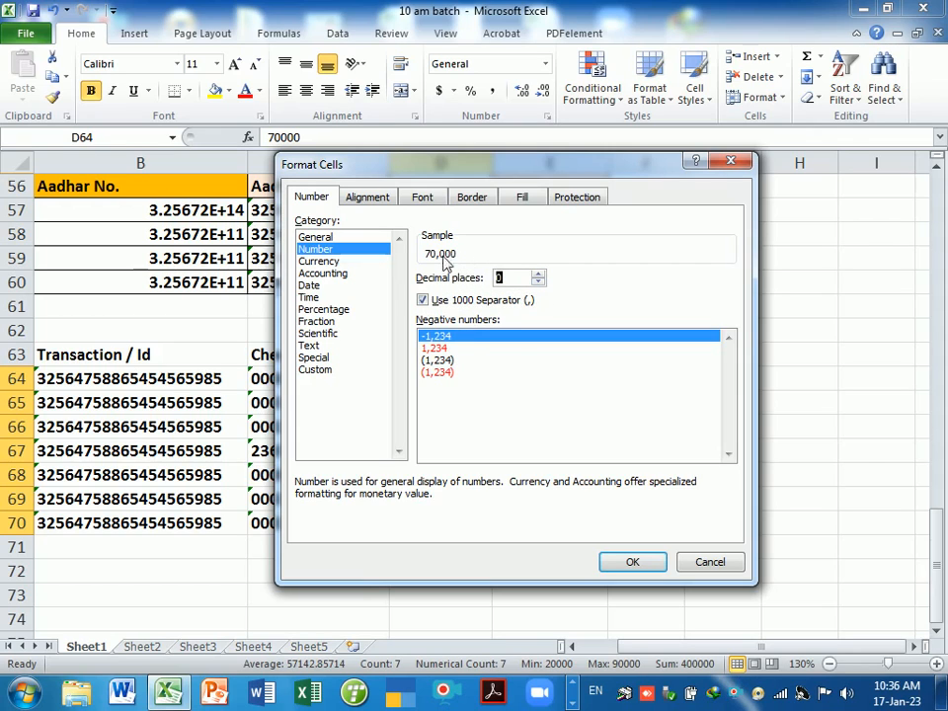
{"action": "left_click", "coordinate": [628, 563]}
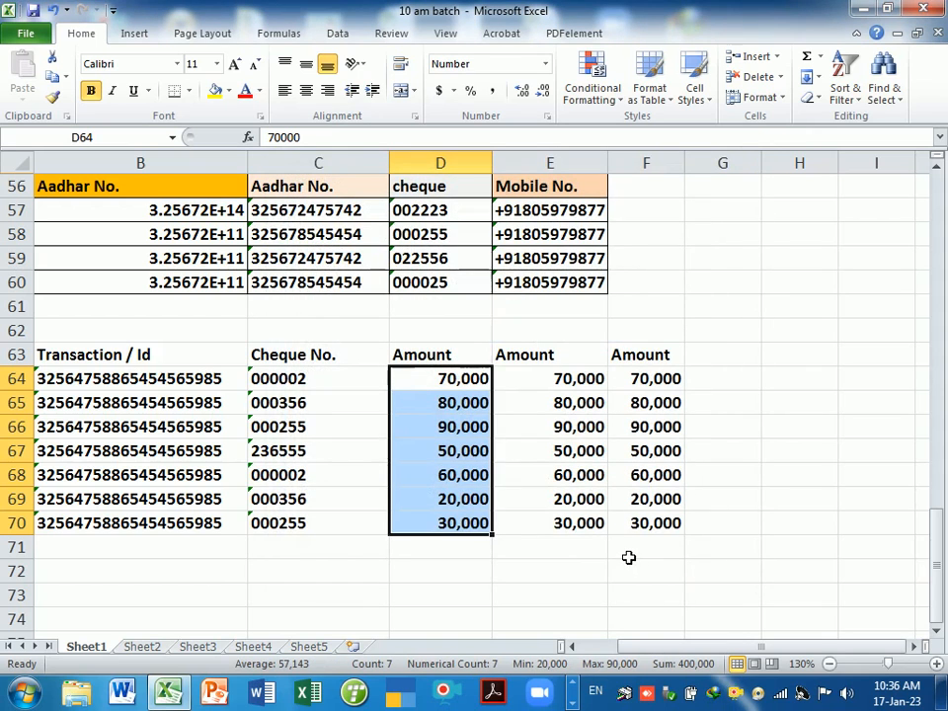
- Apply Currency format with the ₹ English (India) symbol to E64:E70, giving ₹ 70,000
{"action": "left_click_drag", "start_coordinate": [544, 383], "coordinate": [561, 526]}
{"action": "key", "text": "ctrl+1"}
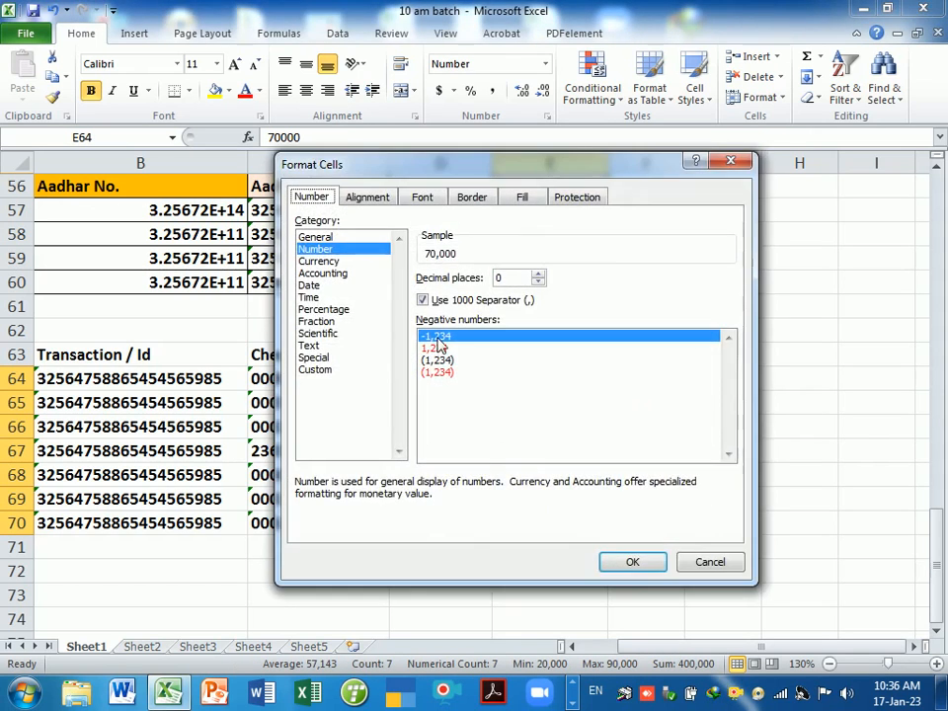
{"action": "left_click", "coordinate": [326, 261]}
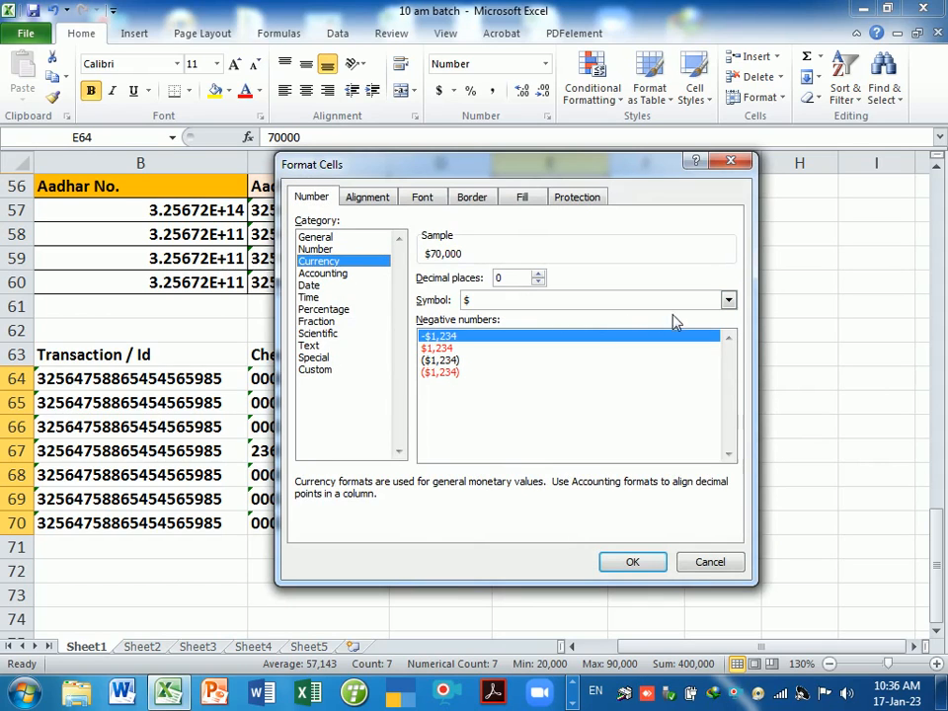
{"action": "left_click", "coordinate": [727, 300]}
{"action": "scroll", "coordinate": [622, 367], "scroll_direction": "down", "scroll_amount": 2}
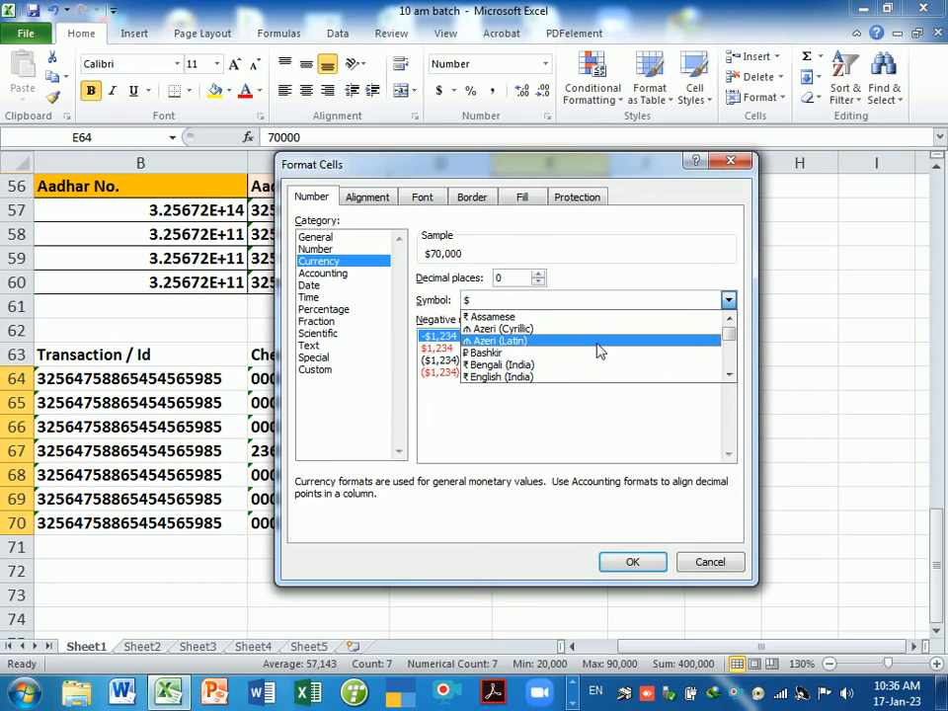
{"action": "left_click", "coordinate": [500, 377]}
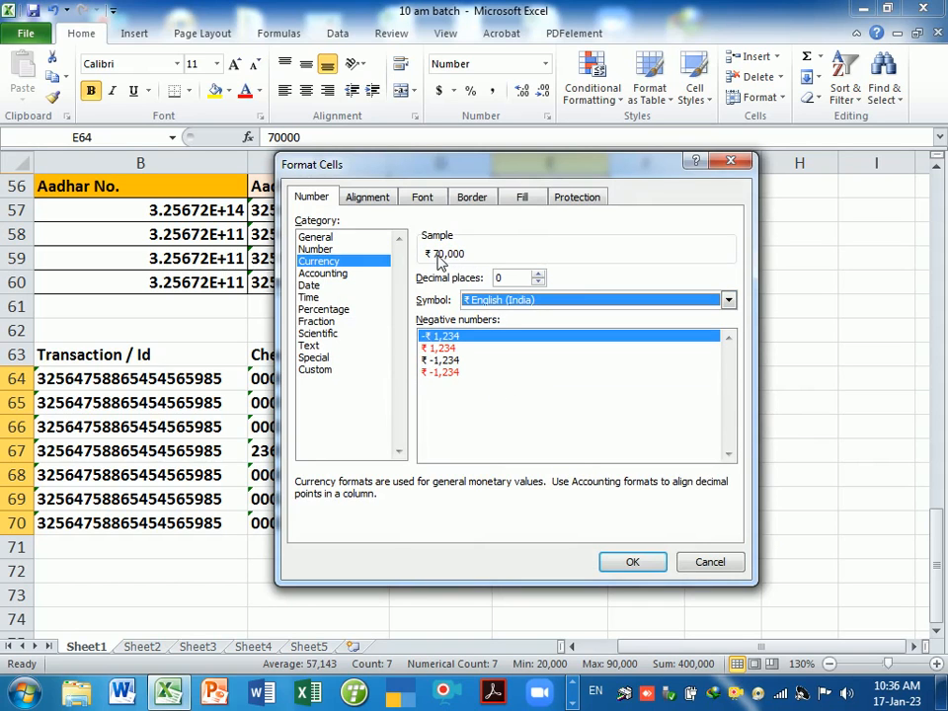
{"action": "left_click", "coordinate": [628, 562]}
{"action": "left_click", "coordinate": [596, 573]}
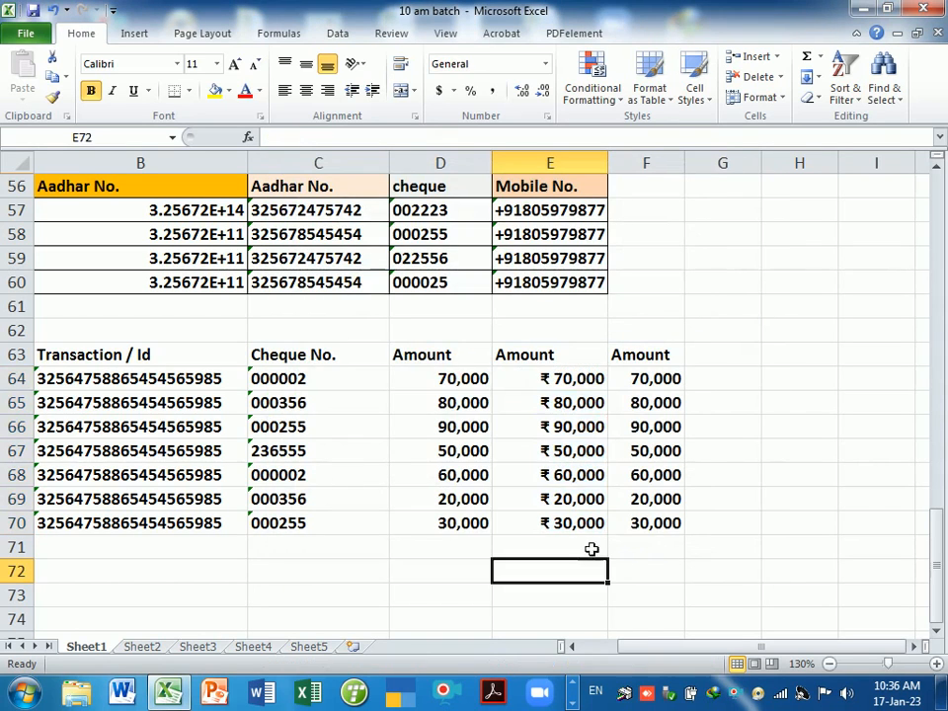
{"action": "left_click_drag", "start_coordinate": [509, 381], "coordinate": [582, 523]}
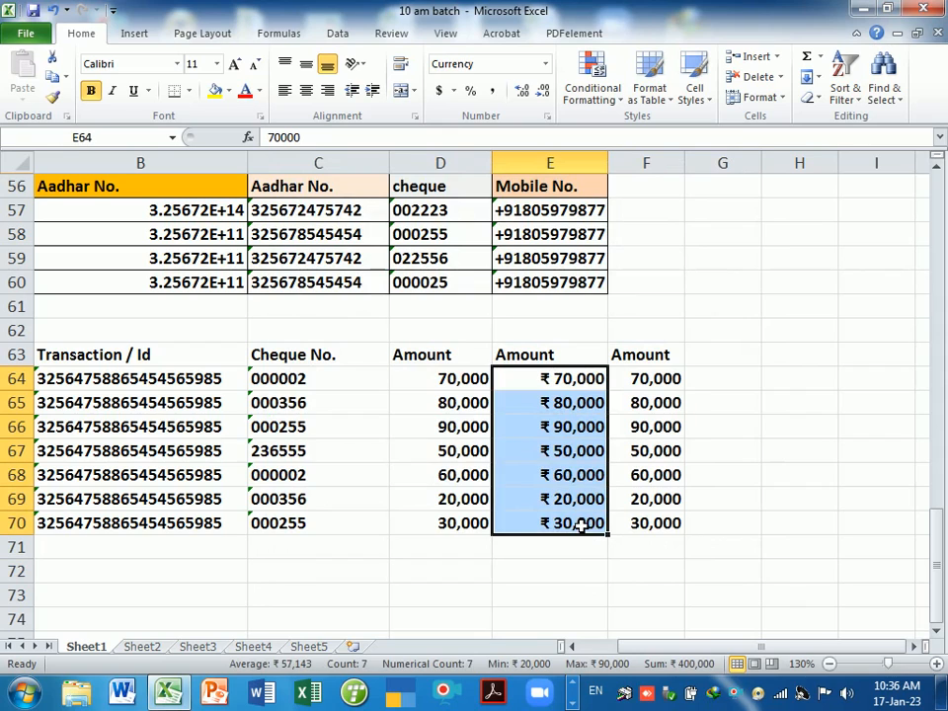
- Give F64:F70 Currency format with the INR symbol so values read INR 70,000
{"action": "left_click", "coordinate": [656, 594]}
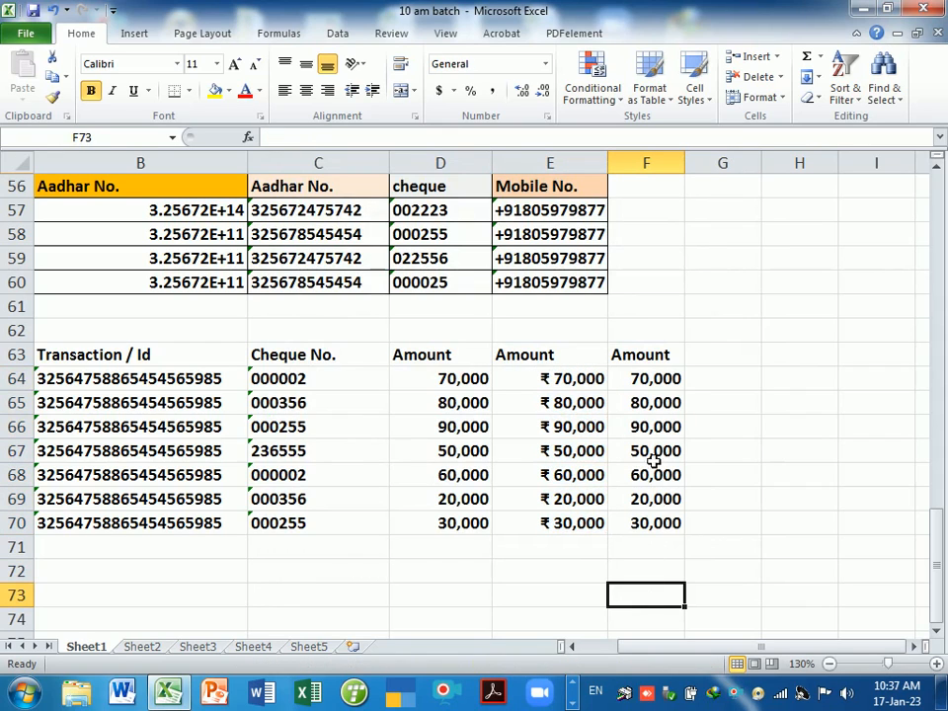
{"action": "left_click_drag", "start_coordinate": [656, 379], "coordinate": [662, 523]}
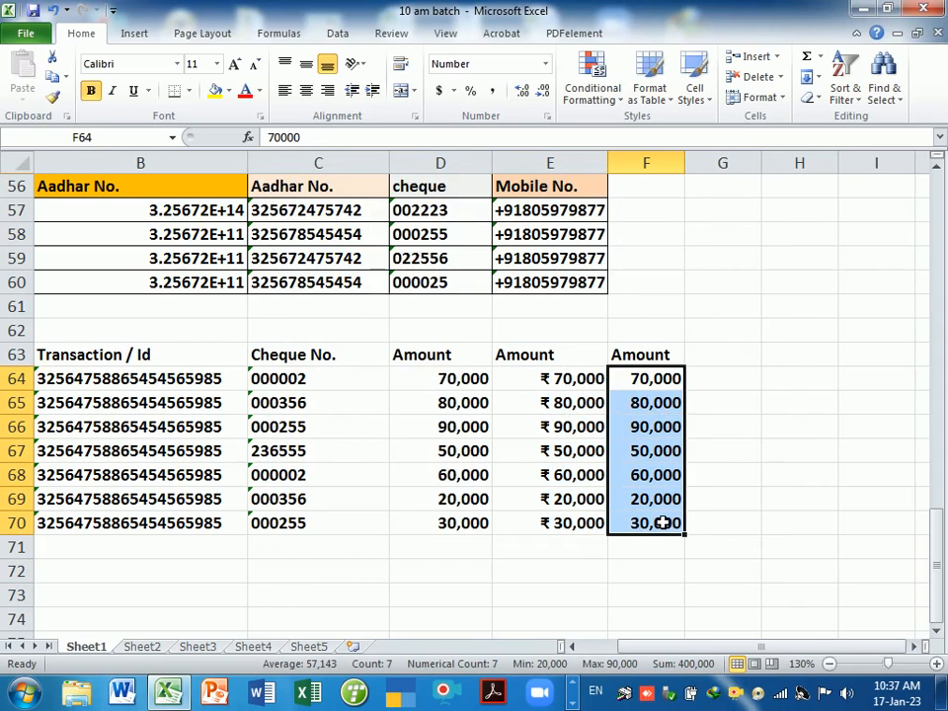
{"action": "key", "text": "ctrl+1"}
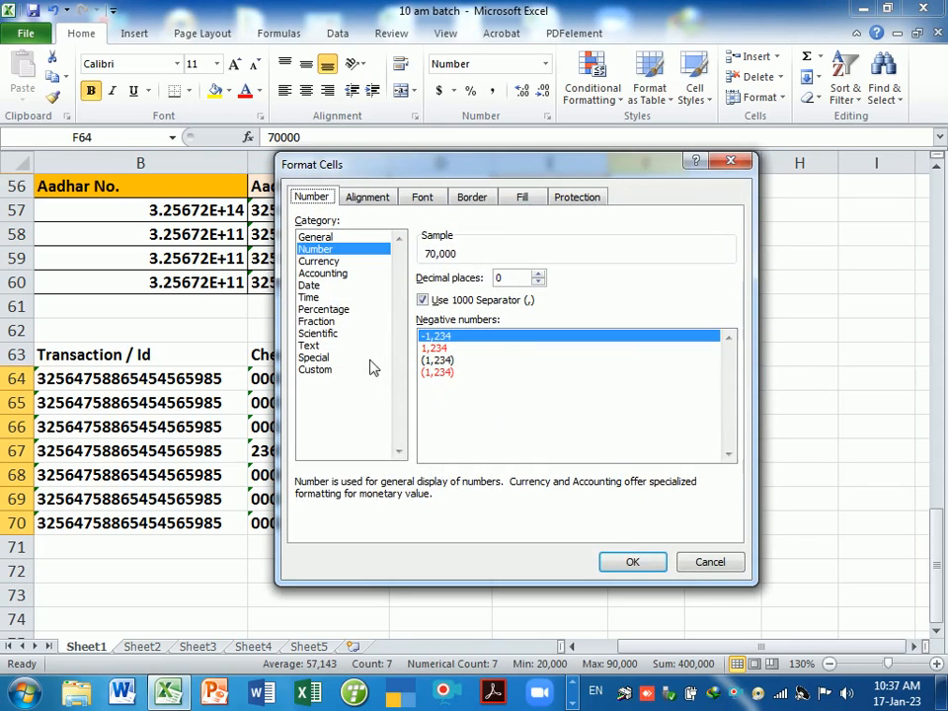
{"action": "left_click", "coordinate": [333, 262]}
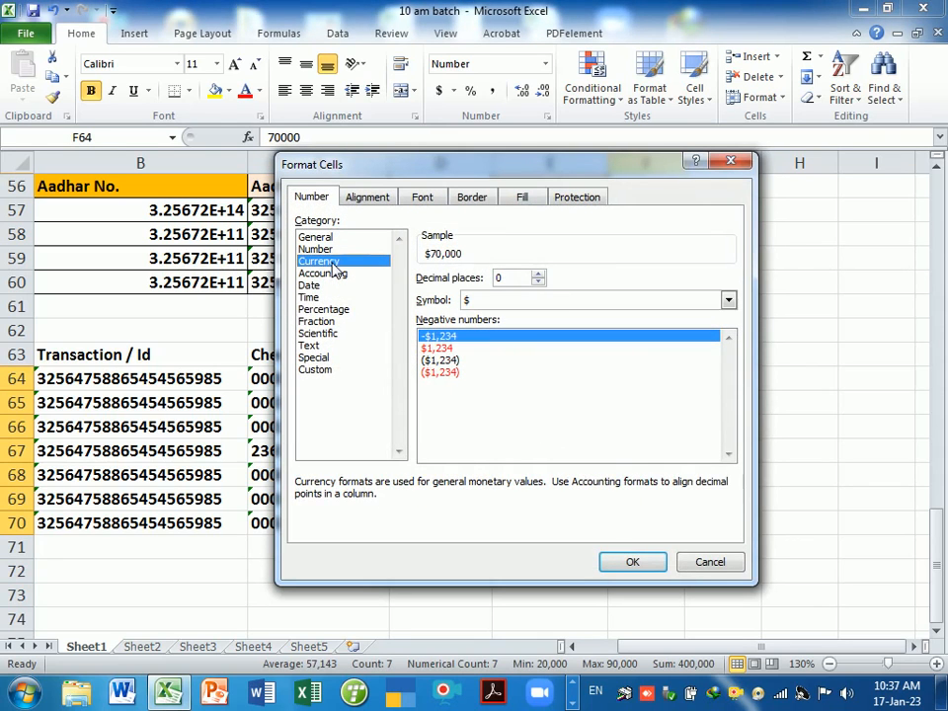
{"action": "left_click", "coordinate": [562, 302]}
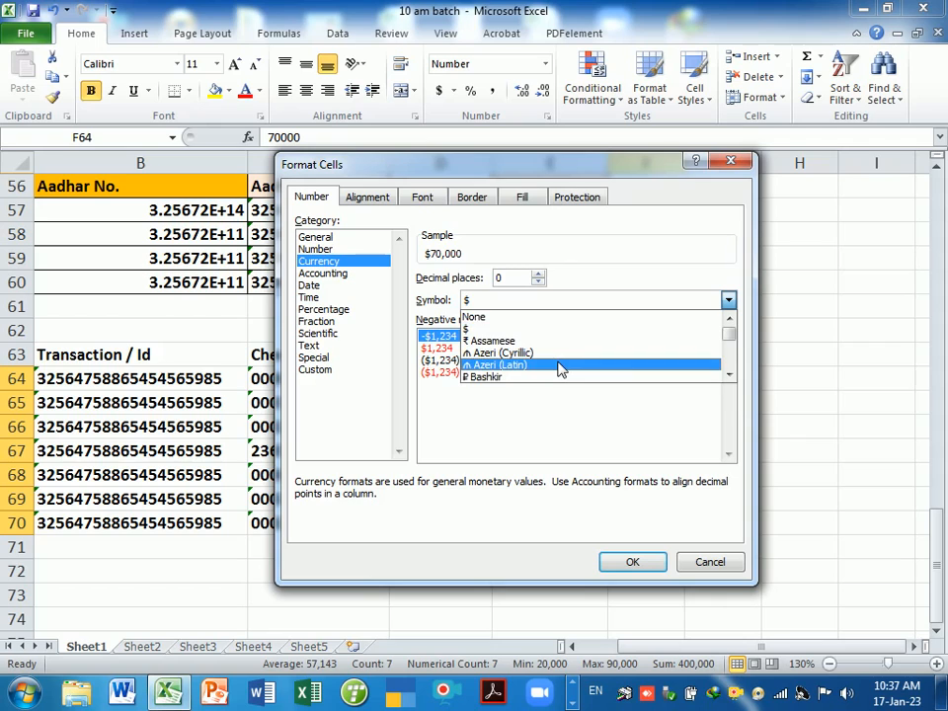
{"action": "key", "text": "i"}
{"action": "key", "text": "i"}
{"action": "key", "text": "i"}
{"action": "key", "text": "i"}
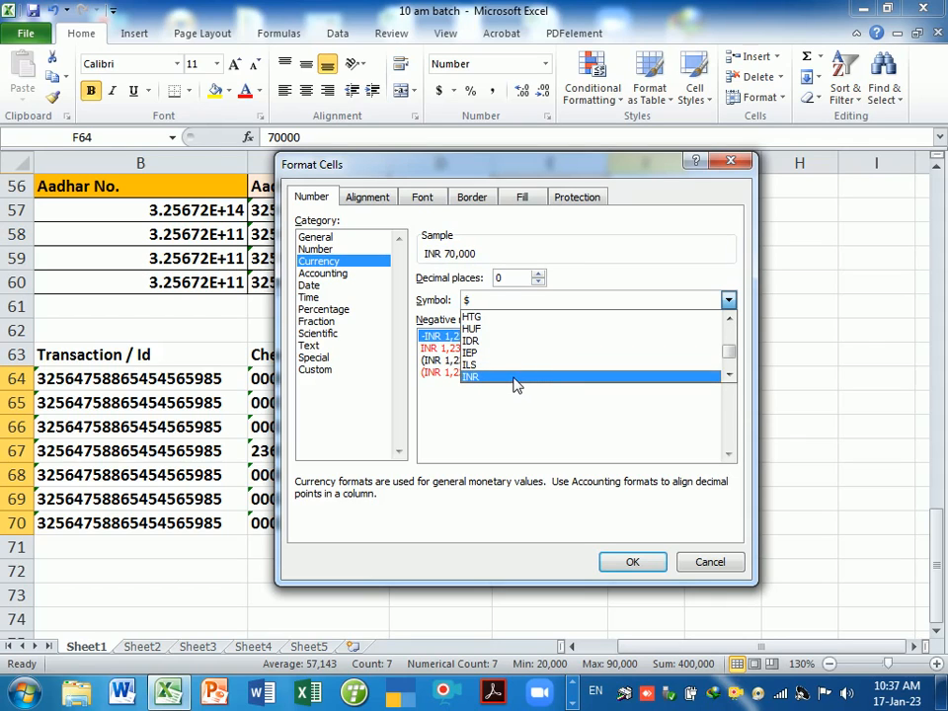
{"action": "left_click", "coordinate": [516, 378]}
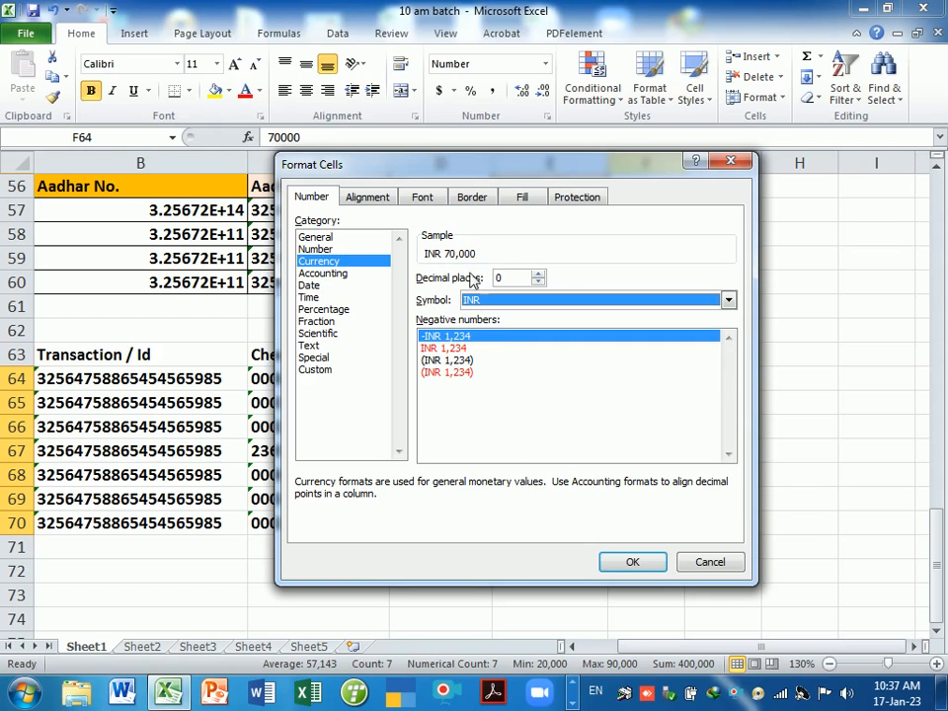
{"action": "left_click", "coordinate": [630, 568]}
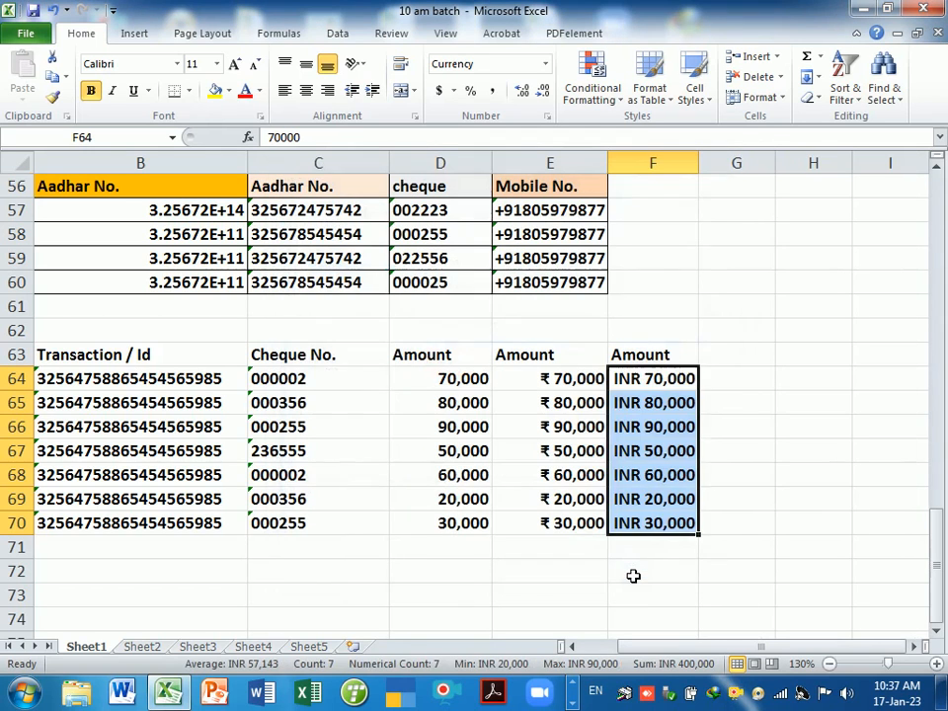
{"action": "left_click", "coordinate": [633, 577]}
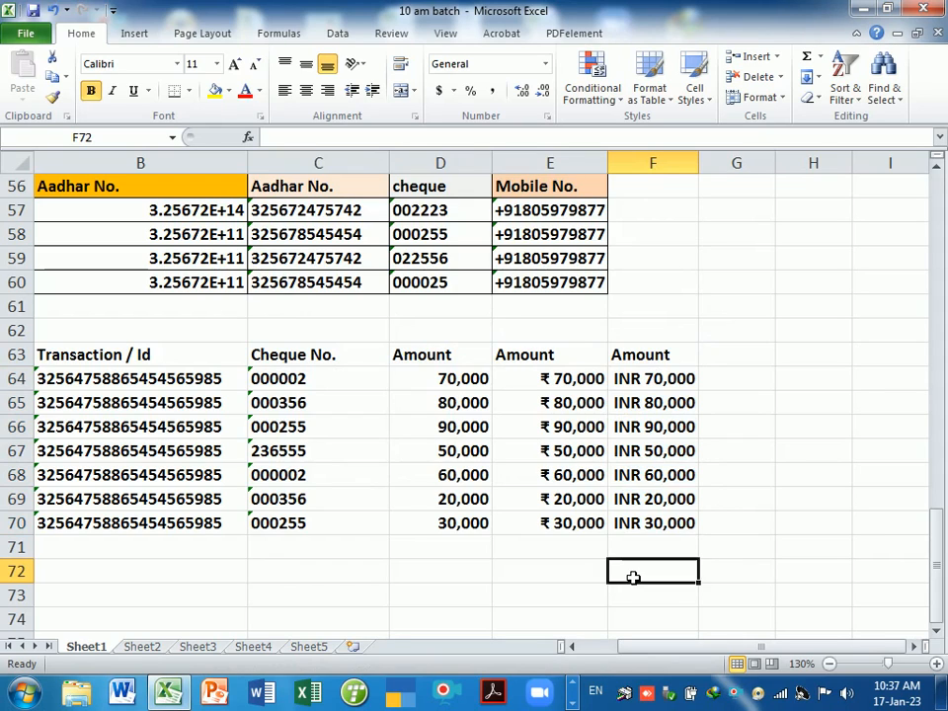
{"action": "left_click", "coordinate": [664, 385]}
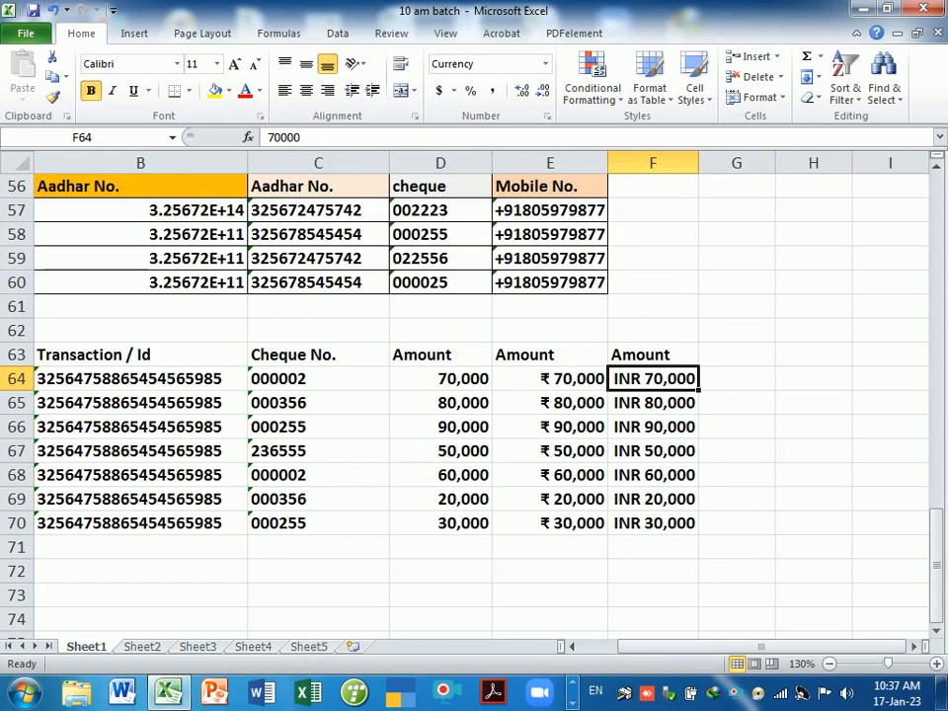
{"action": "key", "text": "F2"}
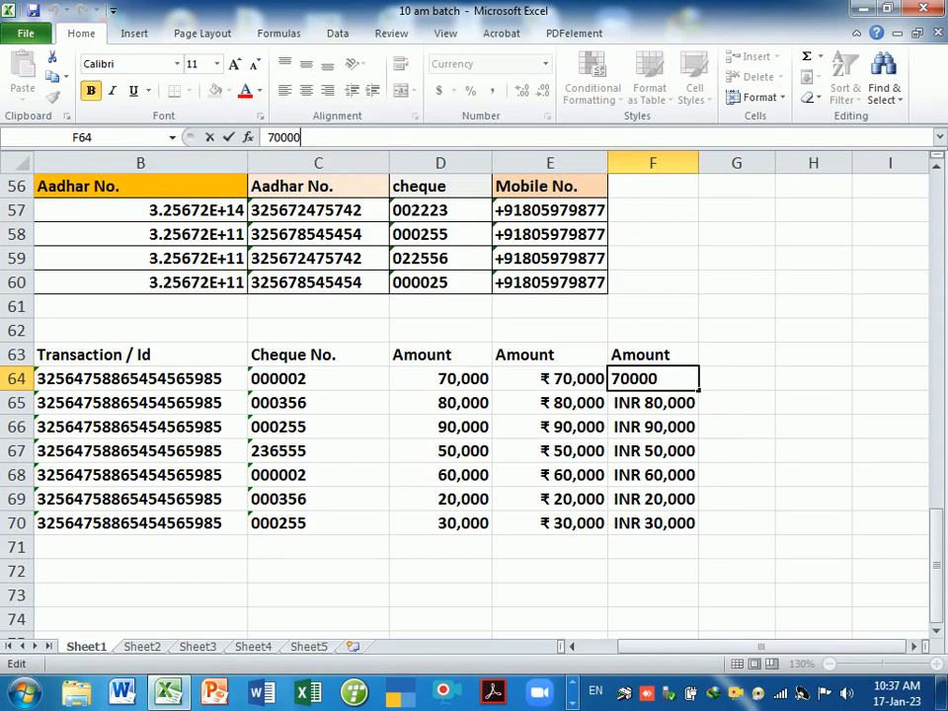
{"action": "left_click", "coordinate": [691, 437]}
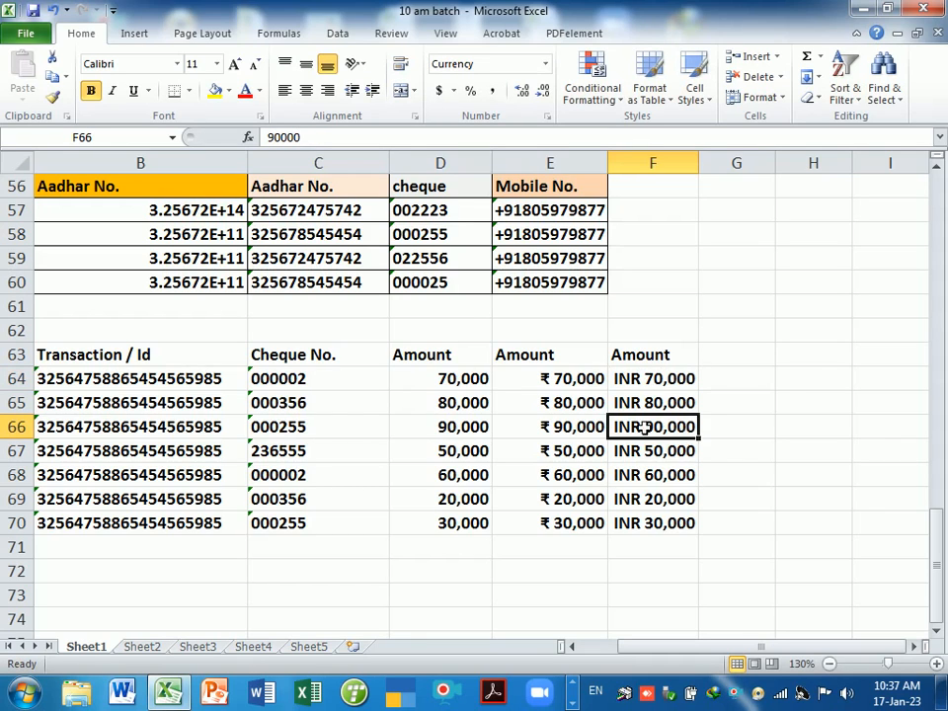
{"action": "left_click_drag", "start_coordinate": [490, 385], "coordinate": [655, 518]}
{"action": "key", "text": "ctrl+1"}
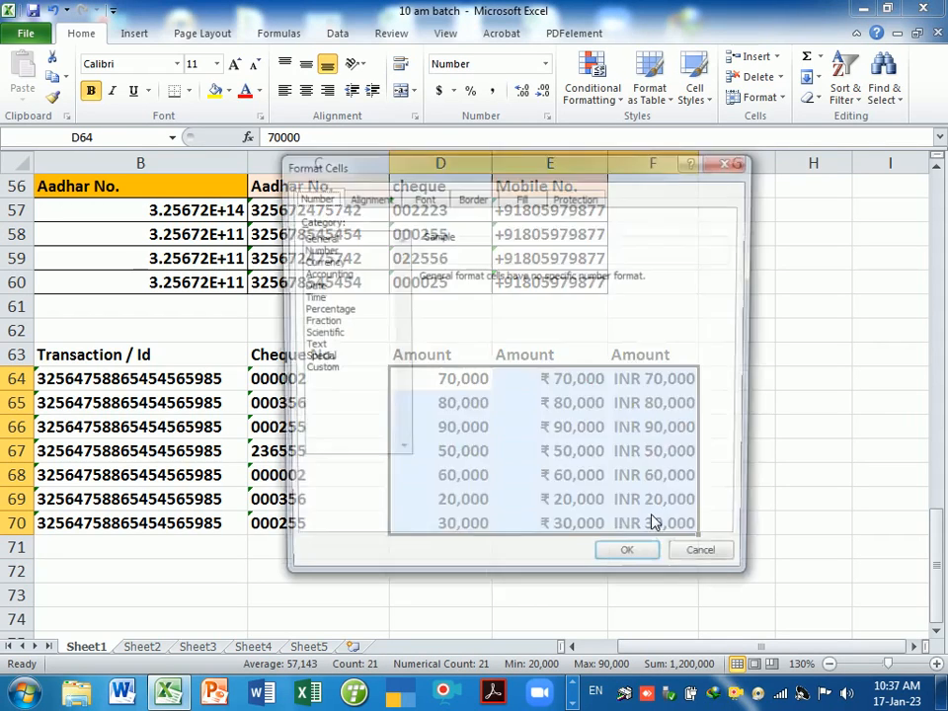
{"action": "left_click", "coordinate": [632, 567]}
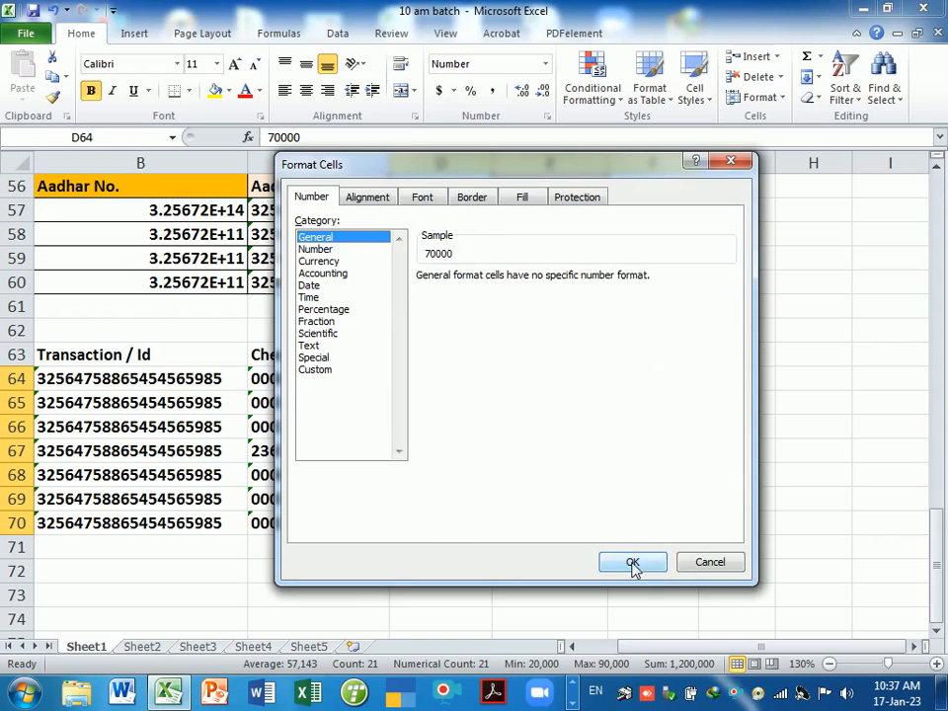
{"action": "left_click", "coordinate": [755, 547]}
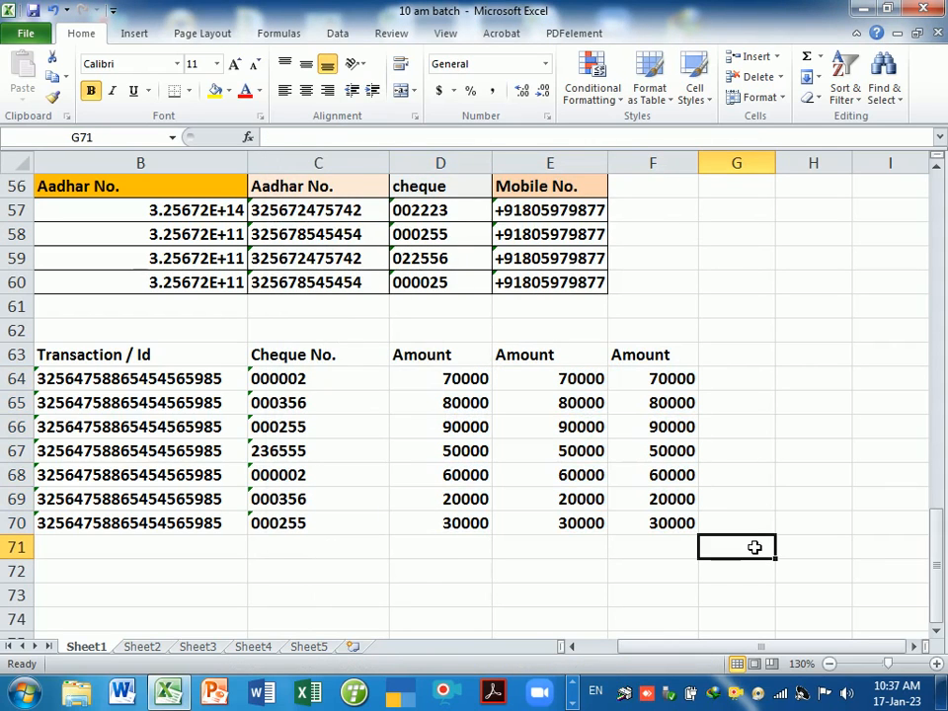
{"action": "key", "text": "ctrl+z"}
{"action": "left_click_drag", "start_coordinate": [730, 429], "coordinate": [729, 385]}
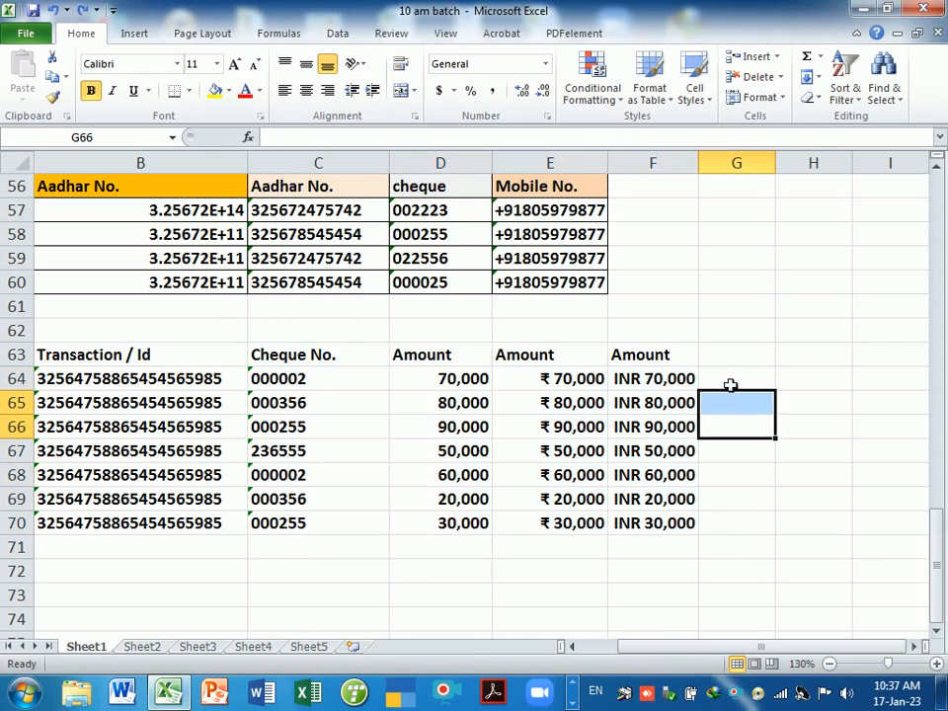
- Add the heading "Amount 2000/-" in G63 and widen column G to fit it
{"action": "left_click", "coordinate": [728, 364]}
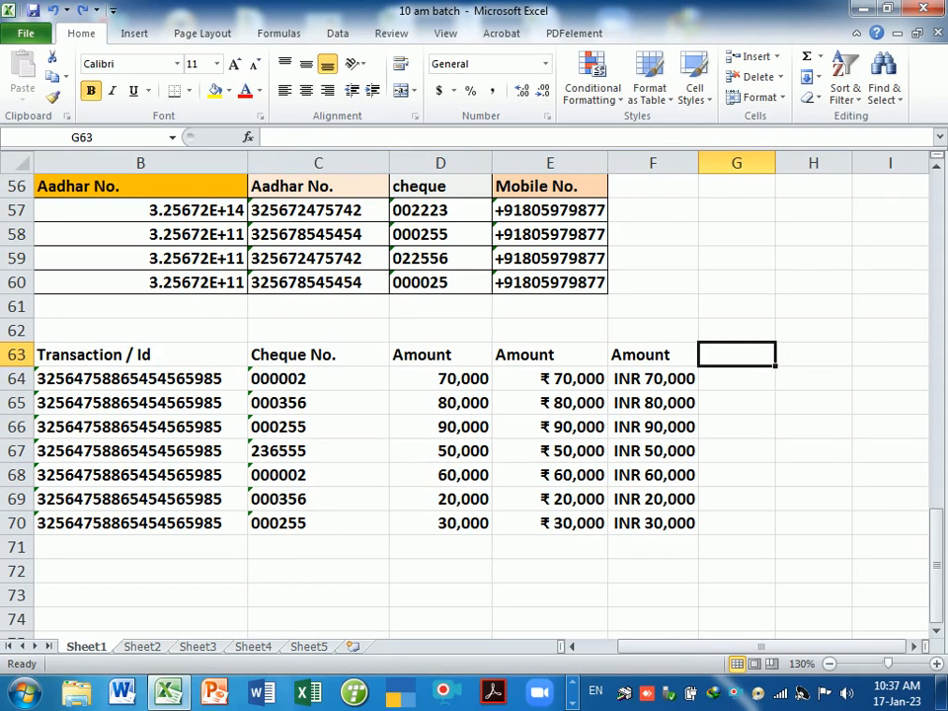
{"action": "type", "text": "Amount"}
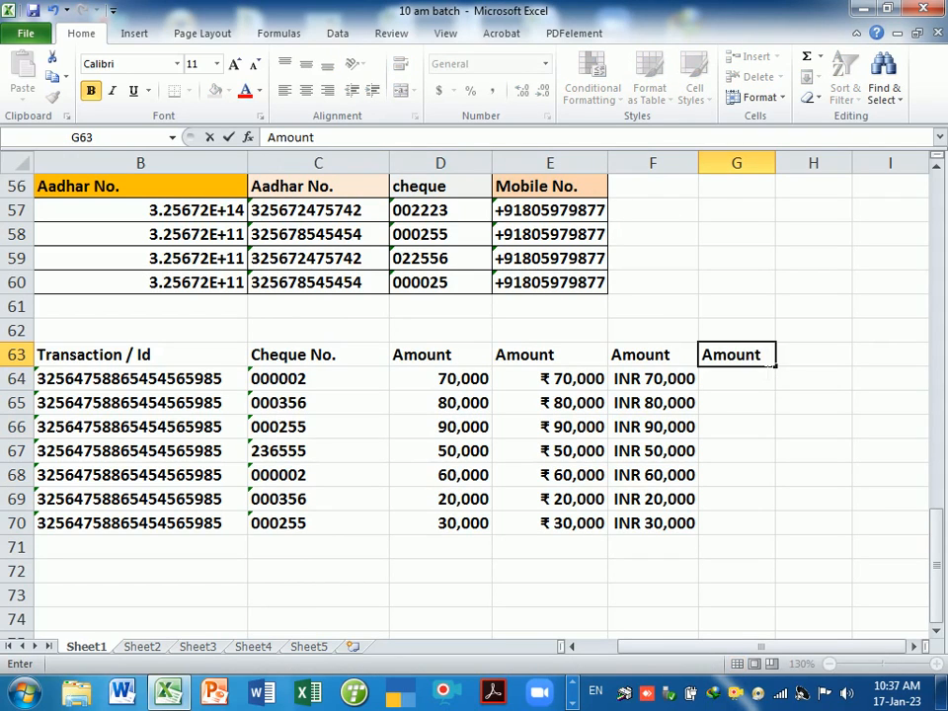
{"action": "type", "text": " 2000"}
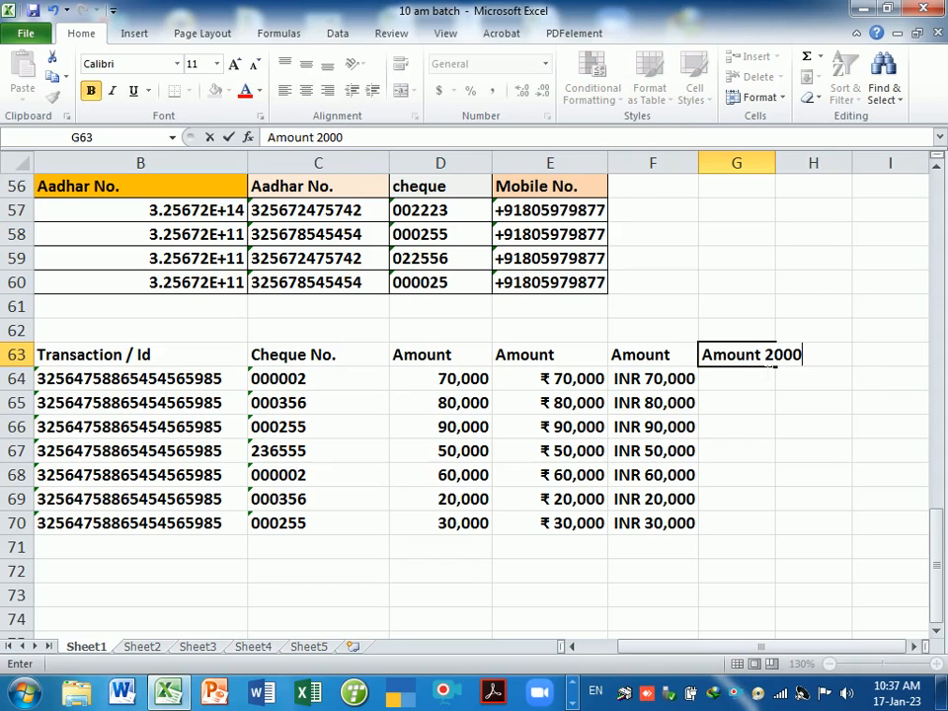
{"action": "type", "text": "/-"}
{"action": "key", "text": "Return"}
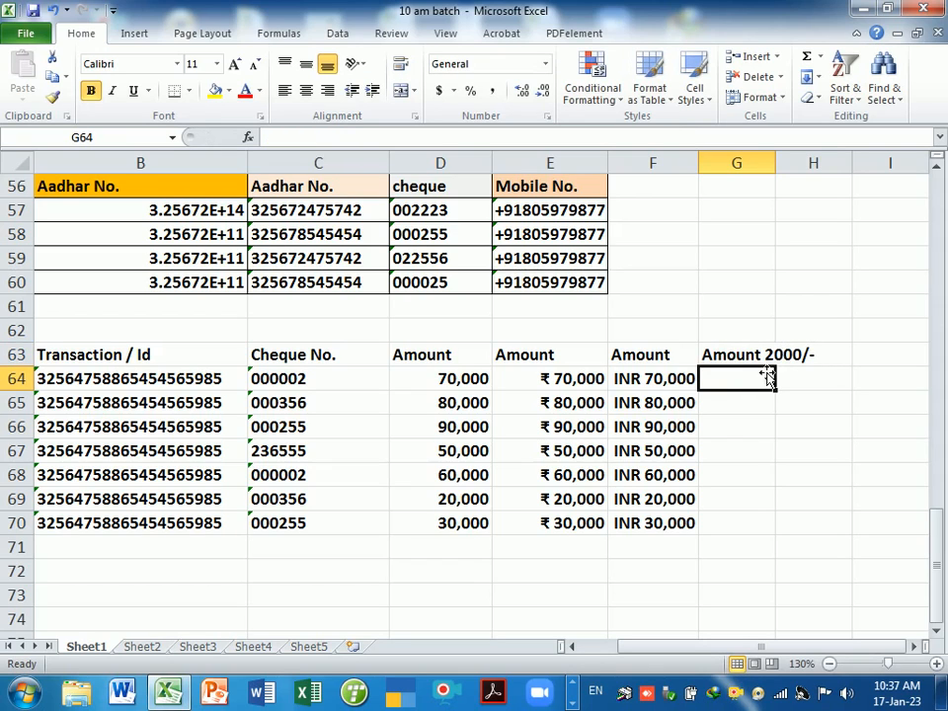
{"action": "left_click_drag", "start_coordinate": [777, 164], "coordinate": [830, 182]}
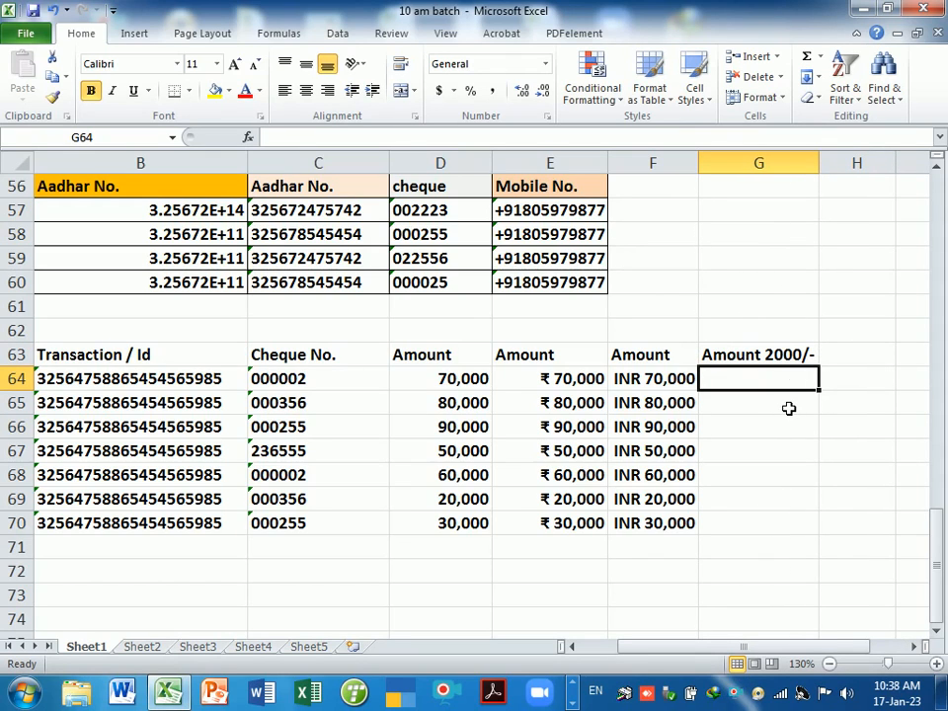
- Enter 2000, then 20000 in G64, fill it to G70, then clear G64:G70 again
{"action": "type", "text": "2000/-"}
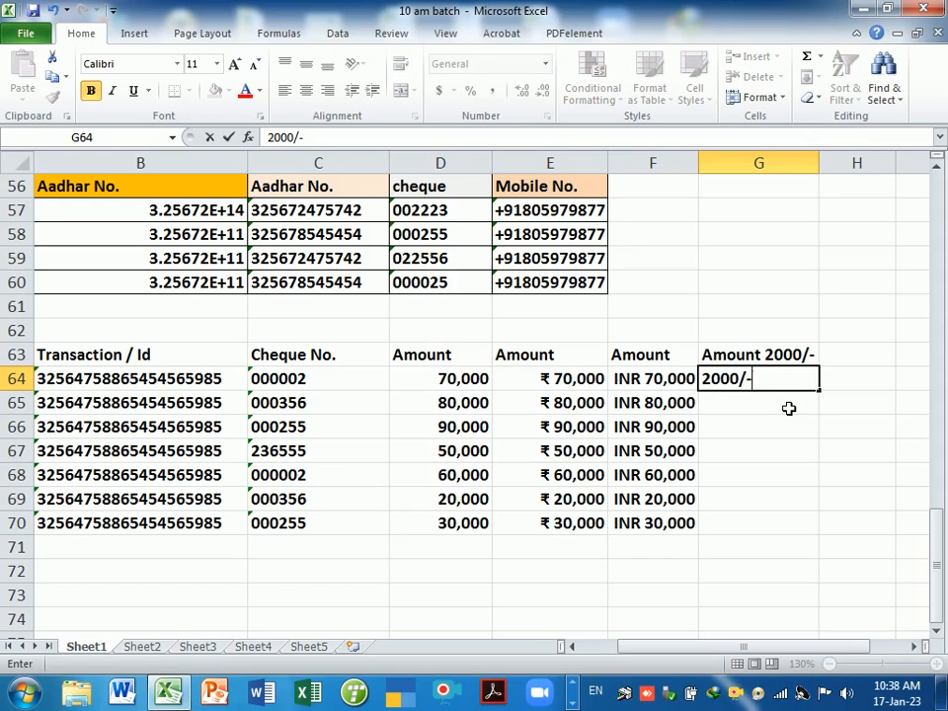
{"action": "key", "text": "Return"}
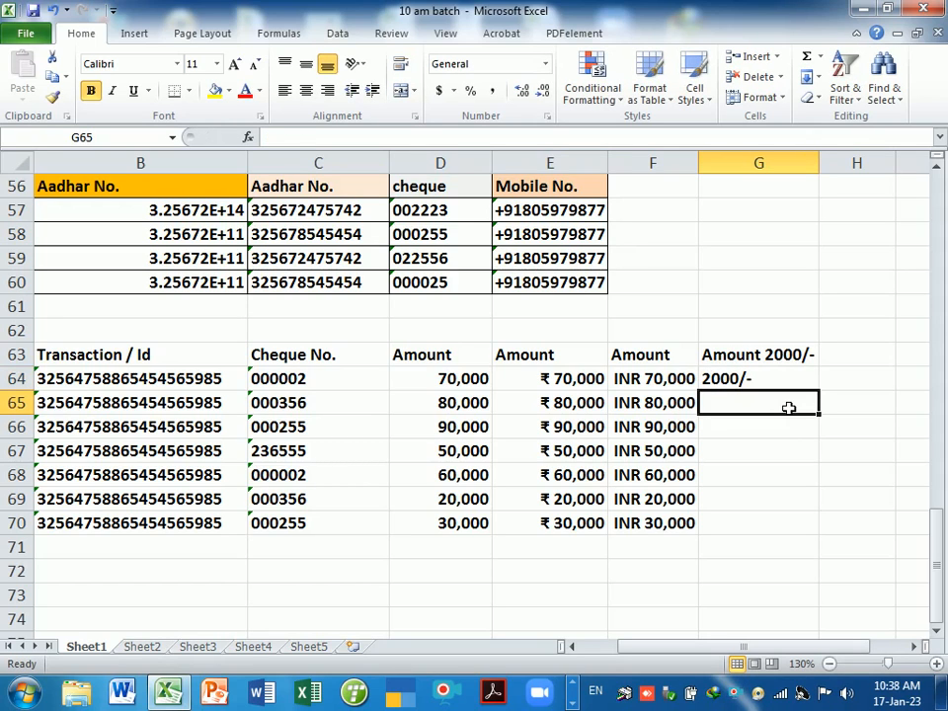
{"action": "key", "text": "Up"}
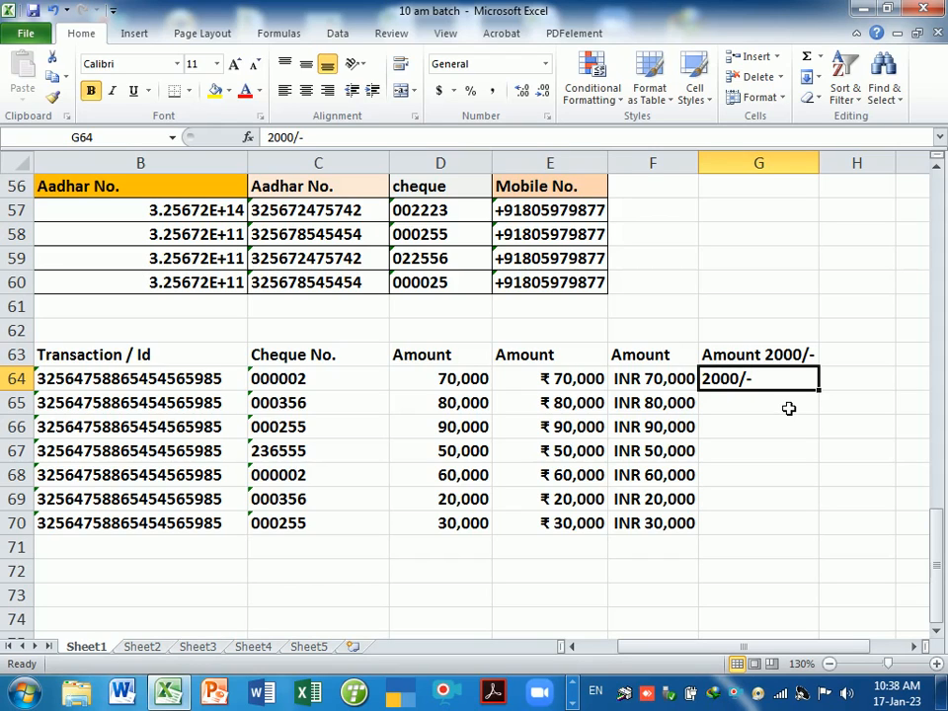
{"action": "key", "text": "Delete"}
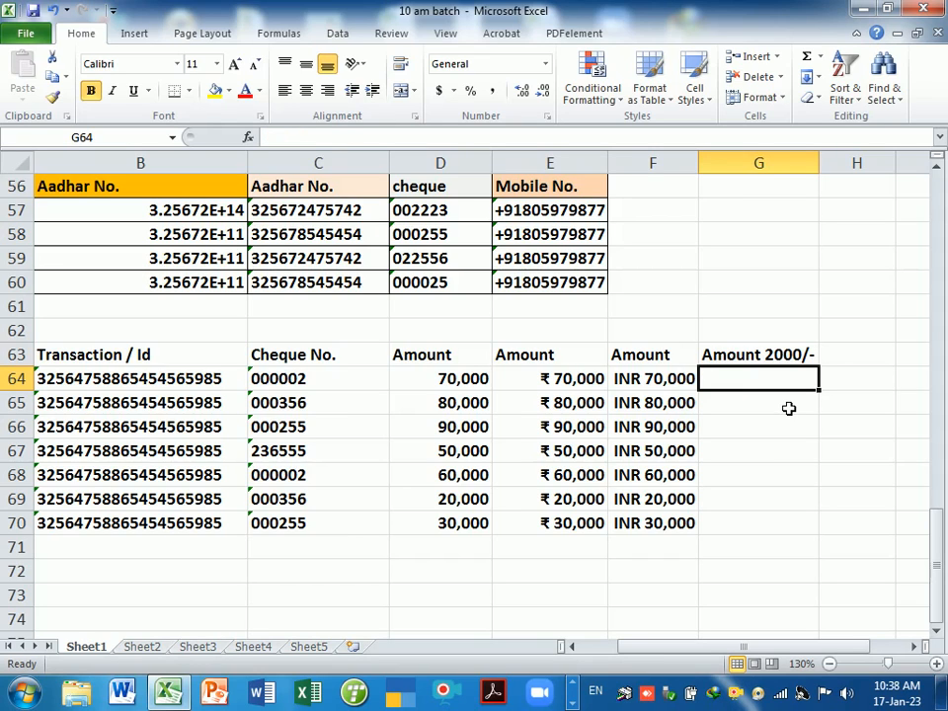
{"action": "type", "text": "20000/-"}
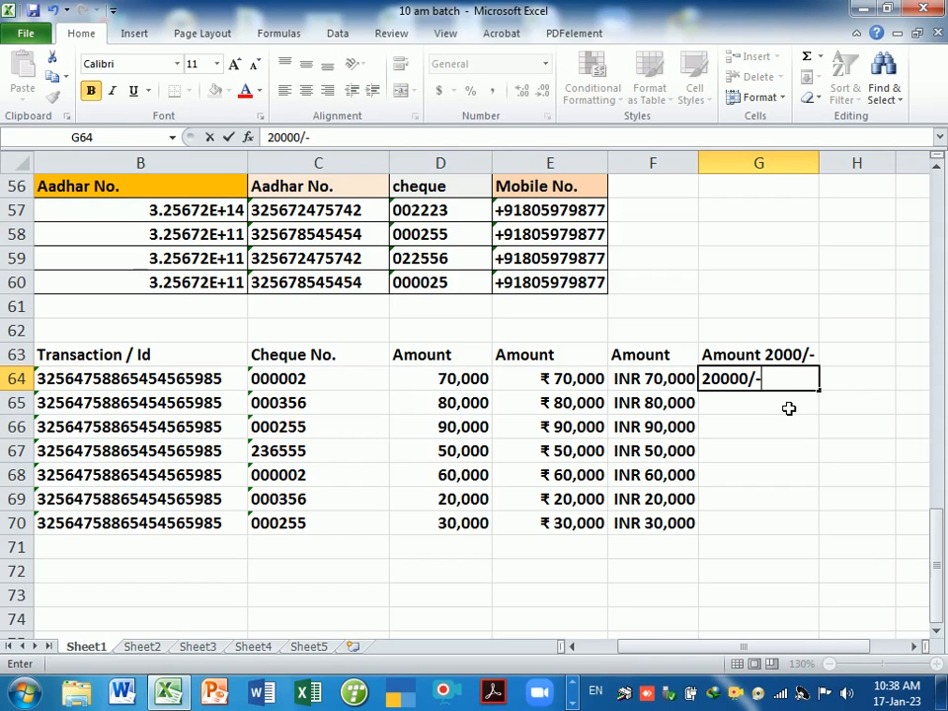
{"action": "key", "text": "Return"}
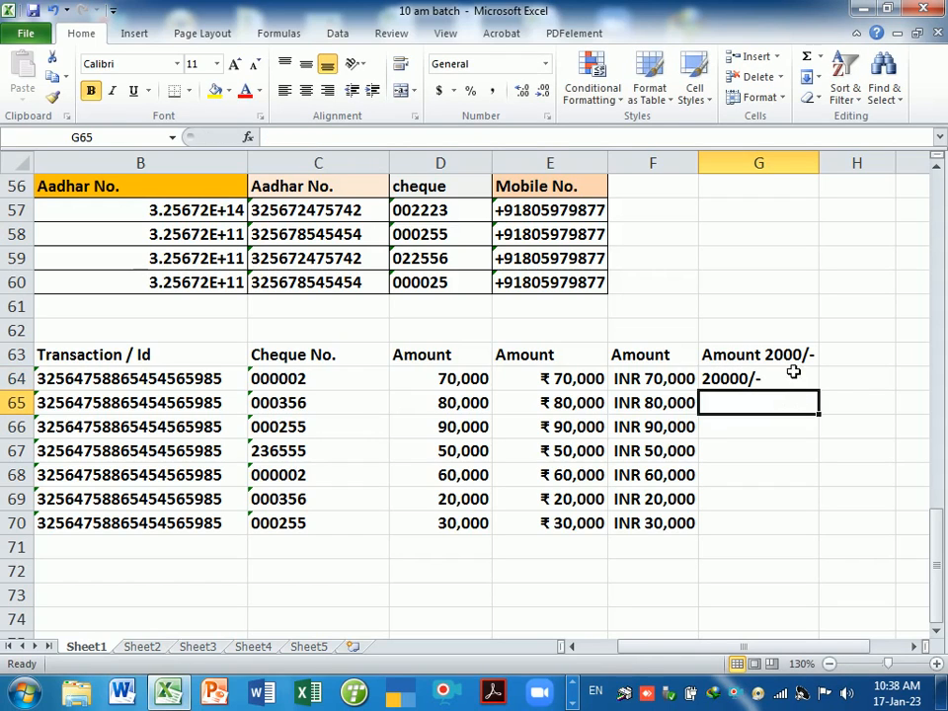
{"action": "left_click", "coordinate": [781, 384]}
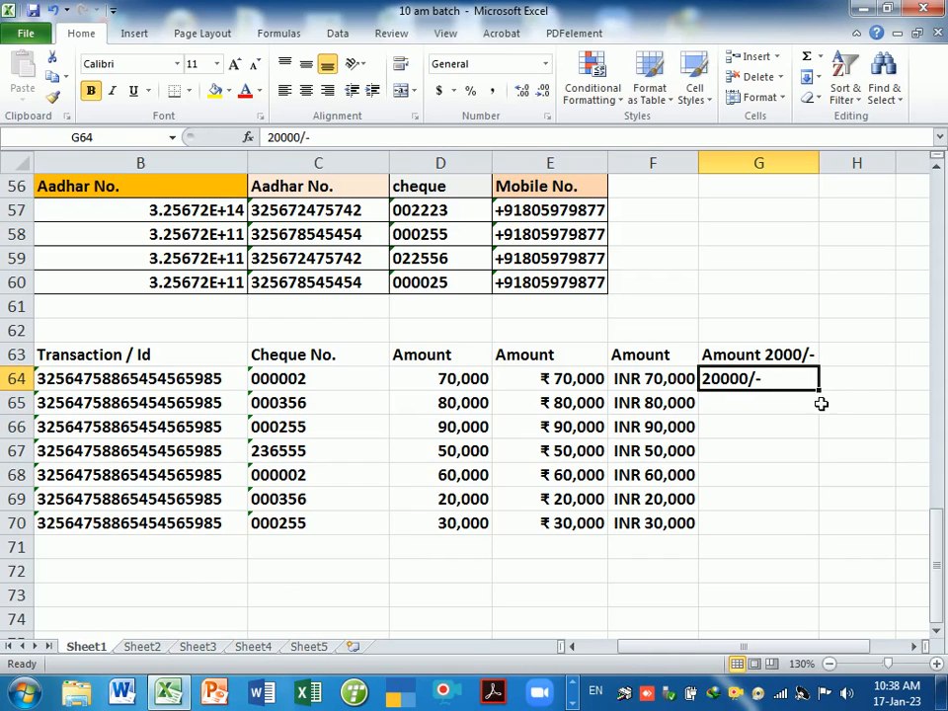
{"action": "left_click_drag", "start_coordinate": [828, 396], "coordinate": [811, 533]}
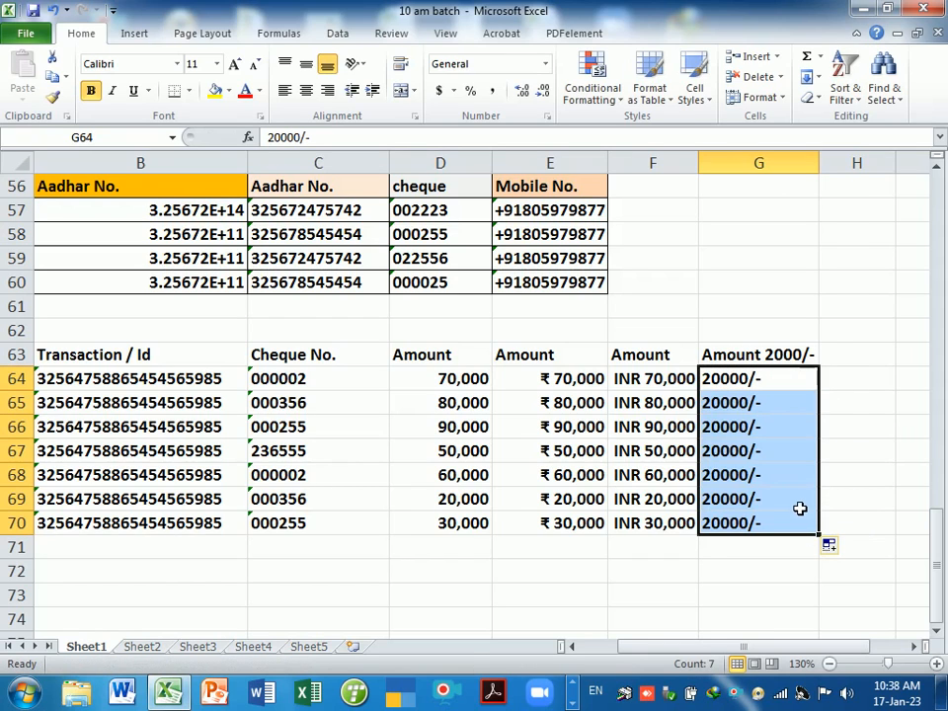
{"action": "key", "text": "Delete"}
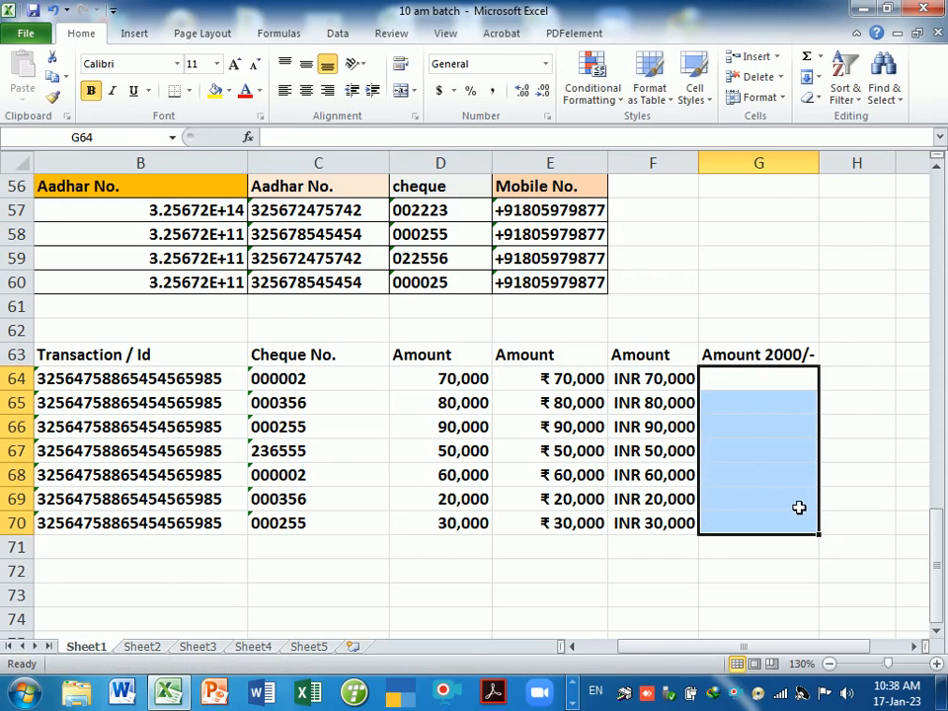
{"action": "left_click", "coordinate": [784, 383]}
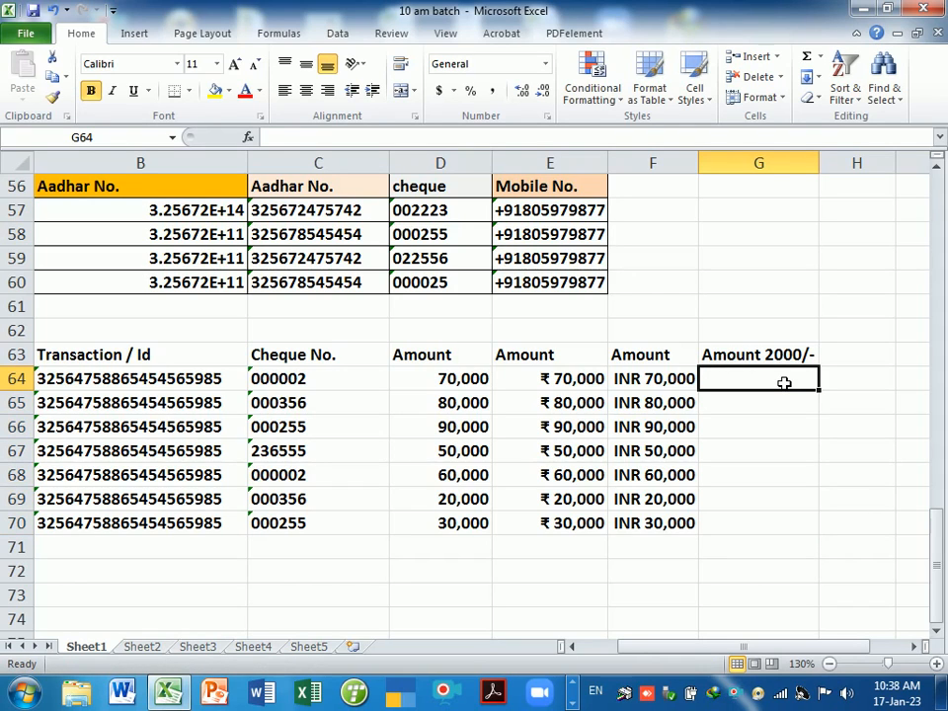
{"action": "left_click_drag", "start_coordinate": [781, 382], "coordinate": [772, 529]}
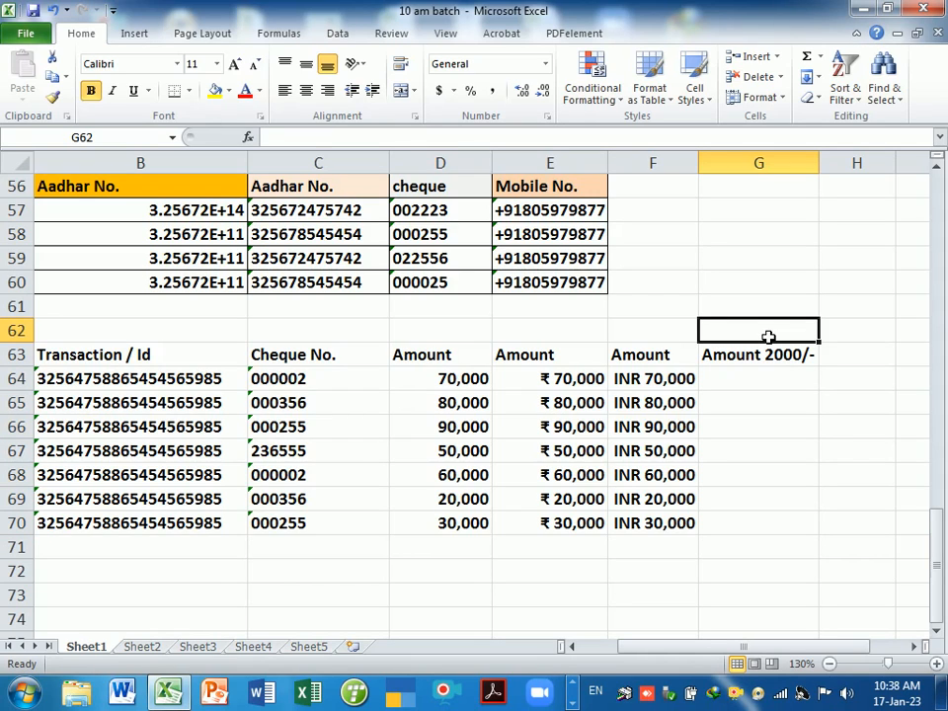
- Type the format code #,##0"/-" into cell G62 as a reference note
{"action": "type", "text": "#"}
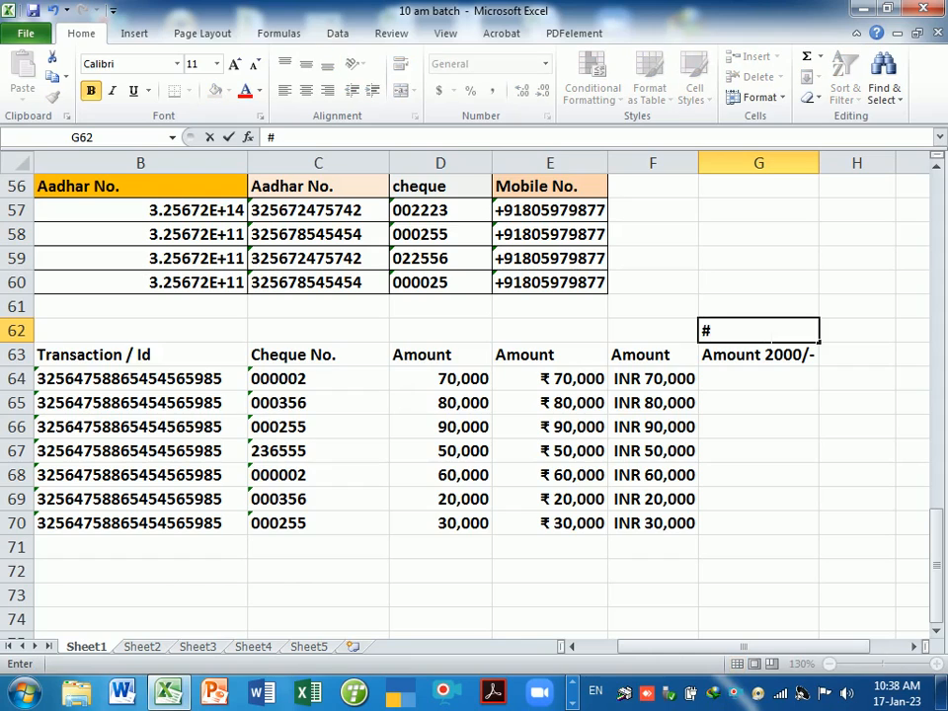
{"action": "type", "text": ",##0\"/-\""}
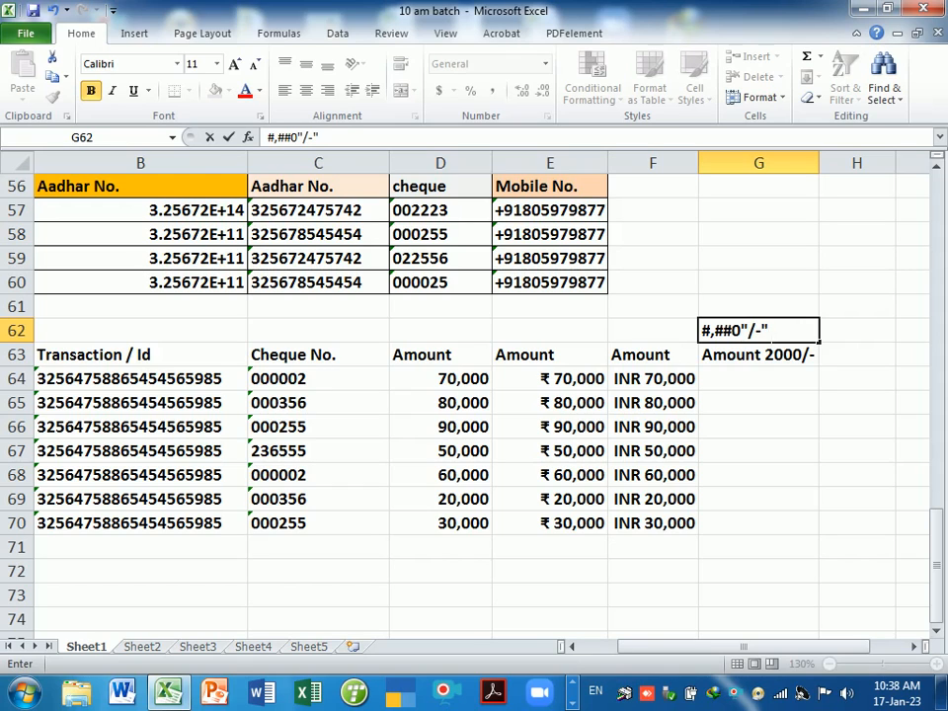
- Commit the G62 note and give G64:G70 the custom number format #,##0"/-"
{"action": "key", "text": "Return"}
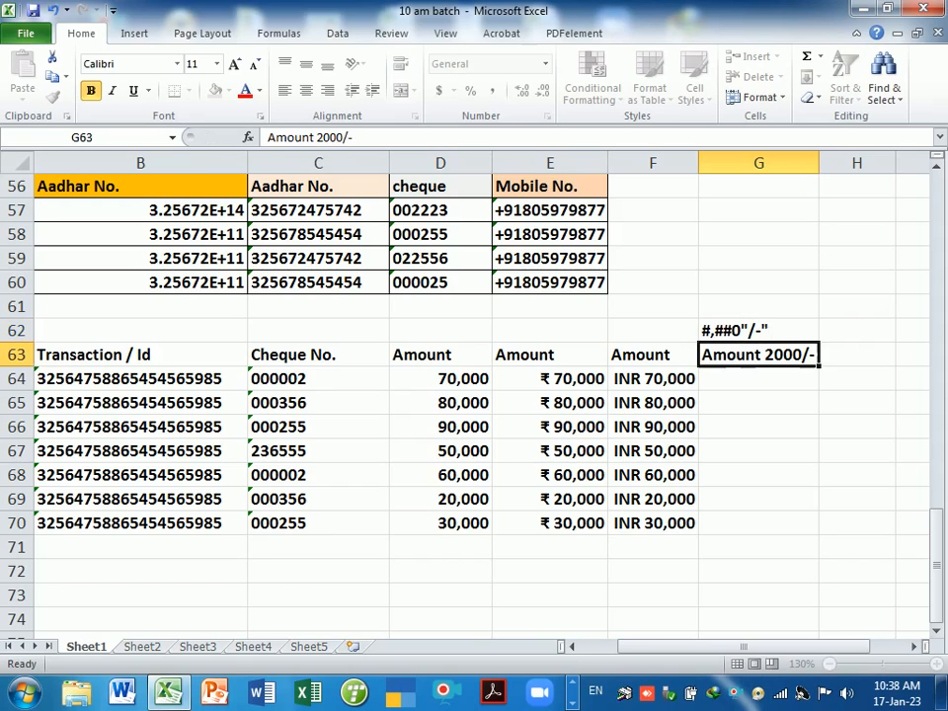
{"action": "left_click", "coordinate": [769, 334]}
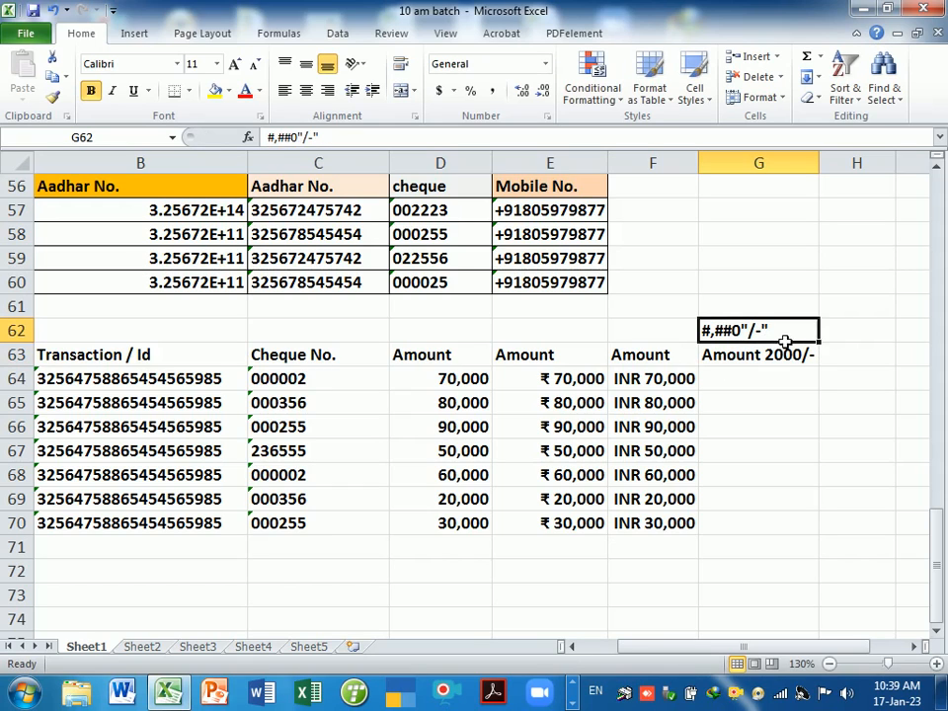
{"action": "left_click", "coordinate": [773, 357]}
{"action": "left_click_drag", "start_coordinate": [772, 389], "coordinate": [776, 528]}
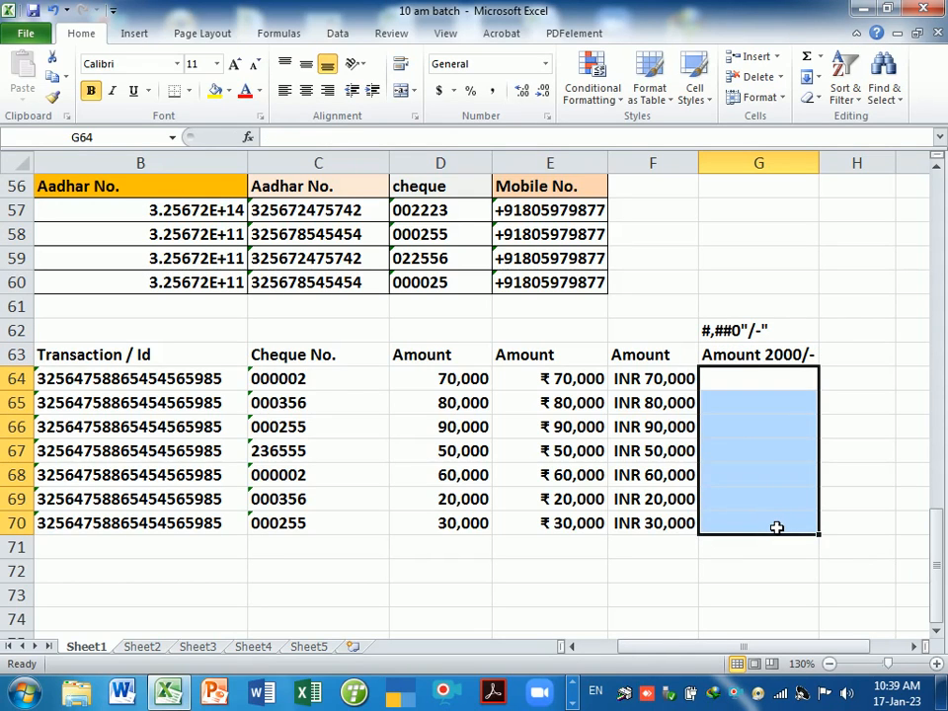
{"action": "key", "text": "ctrl+1"}
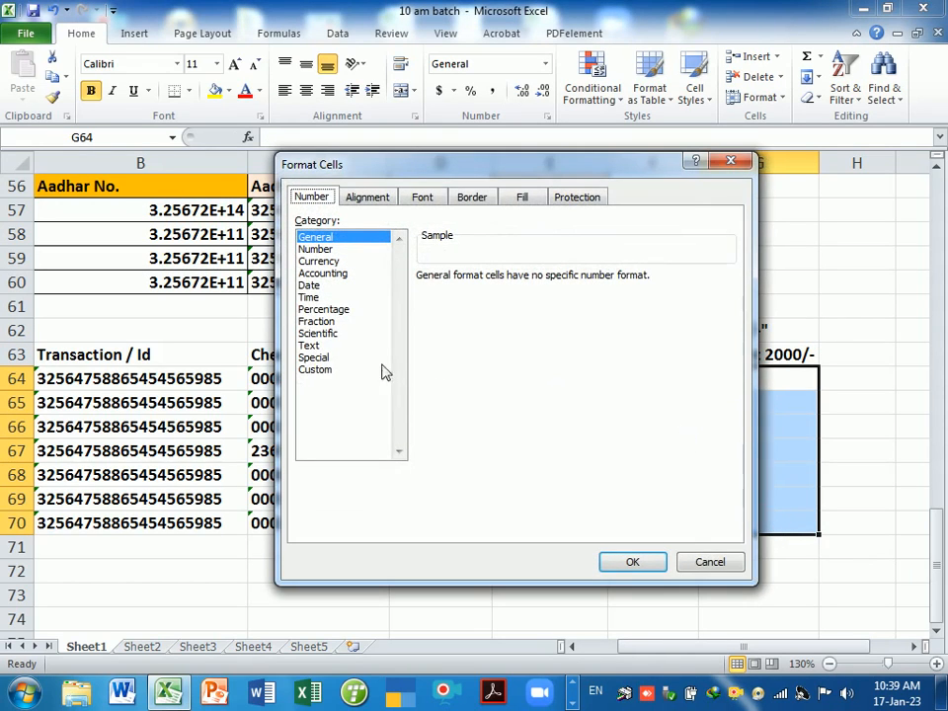
{"action": "left_click", "coordinate": [322, 370]}
{"action": "left_click_drag", "start_coordinate": [451, 164], "coordinate": [269, 128]}
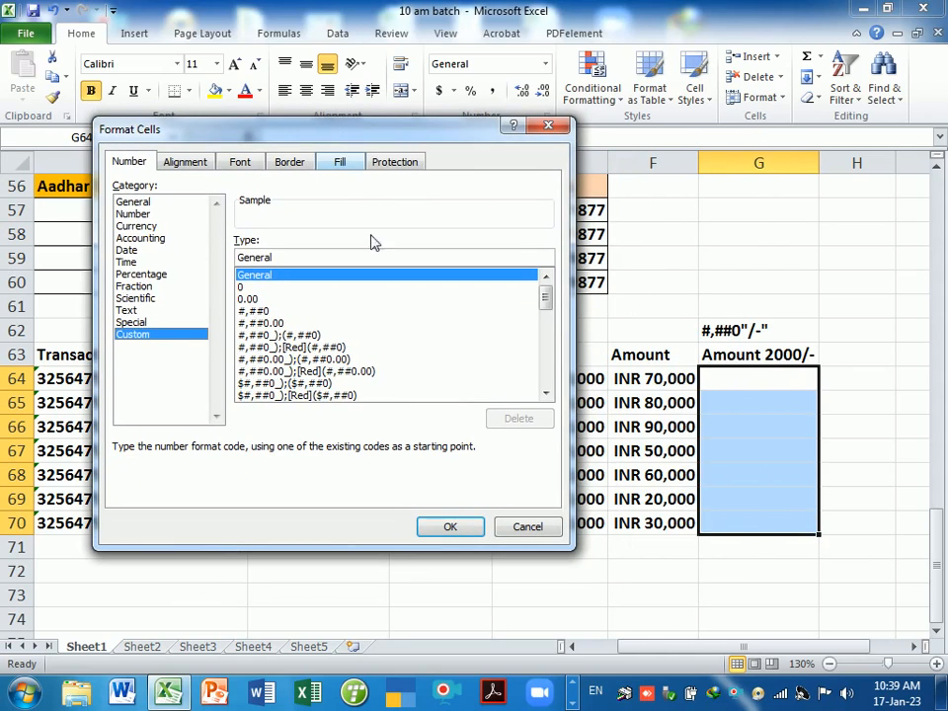
{"action": "key", "text": "BackSpace"}
{"action": "key", "text": "BackSpace"}
{"action": "key", "text": "BackSpace"}
{"action": "key", "text": "BackSpace"}
{"action": "key", "text": "BackSpace"}
{"action": "key", "text": "BackSpace"}
{"action": "key", "text": "BackSpace"}
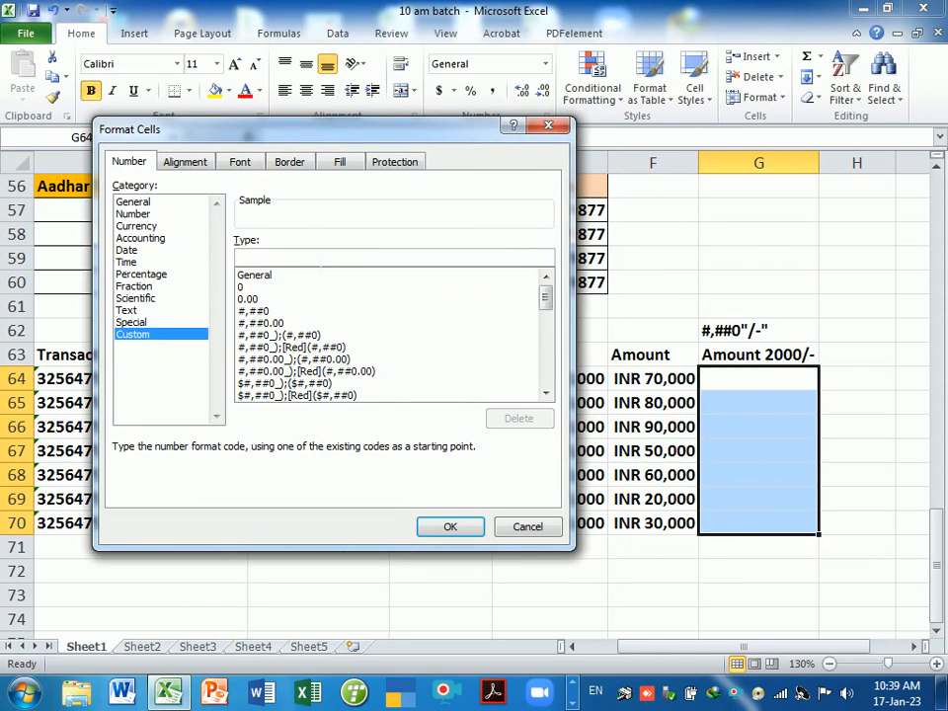
{"action": "type", "text": "#,"}
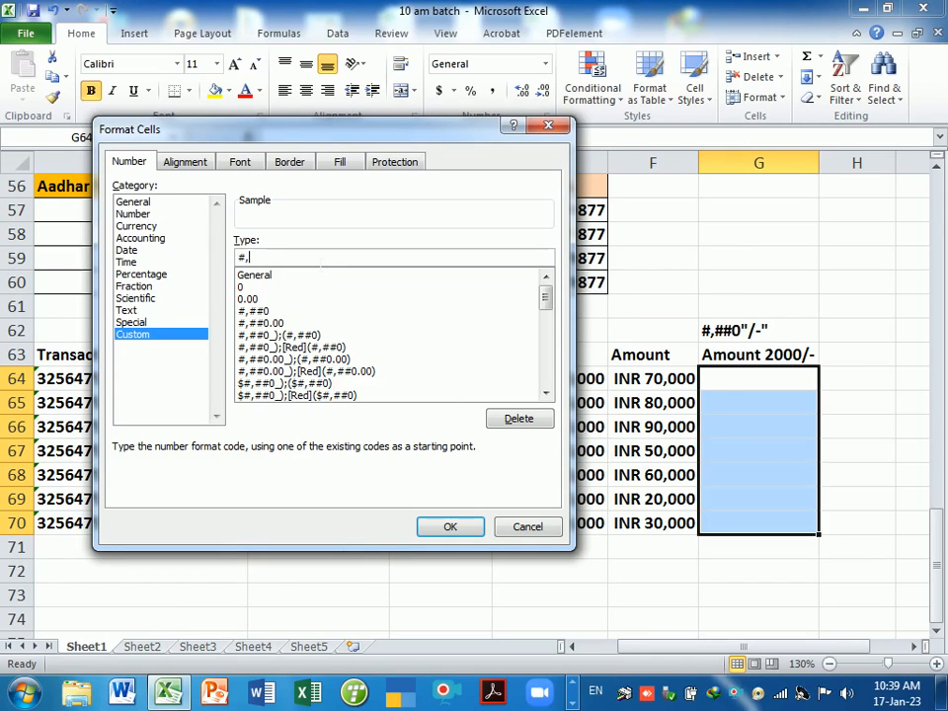
{"action": "type", "text": "##0"}
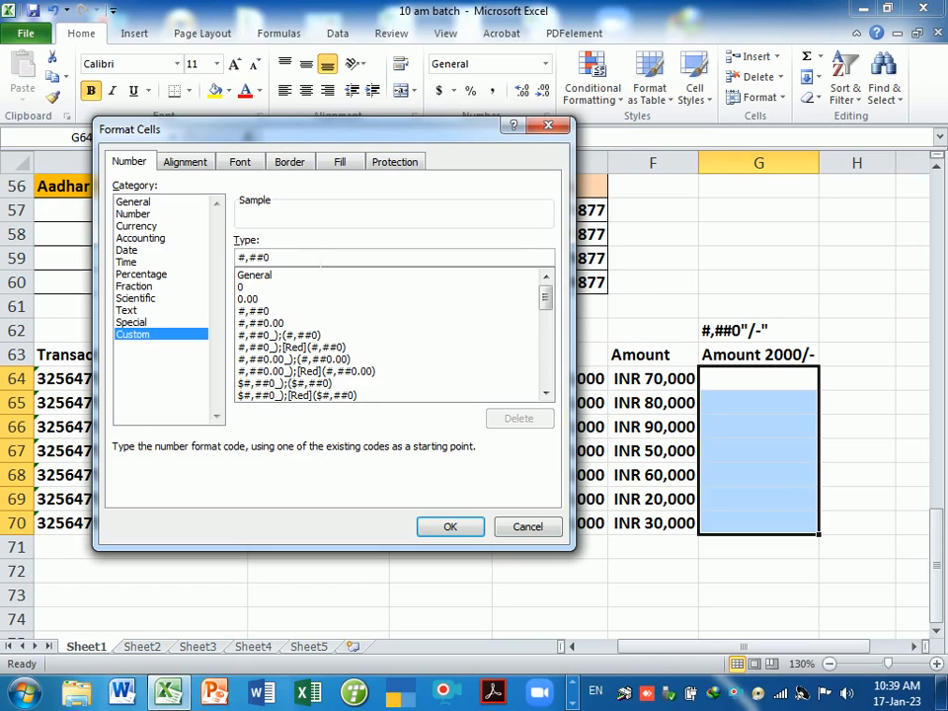
{"action": "type", "text": "\"/-"}
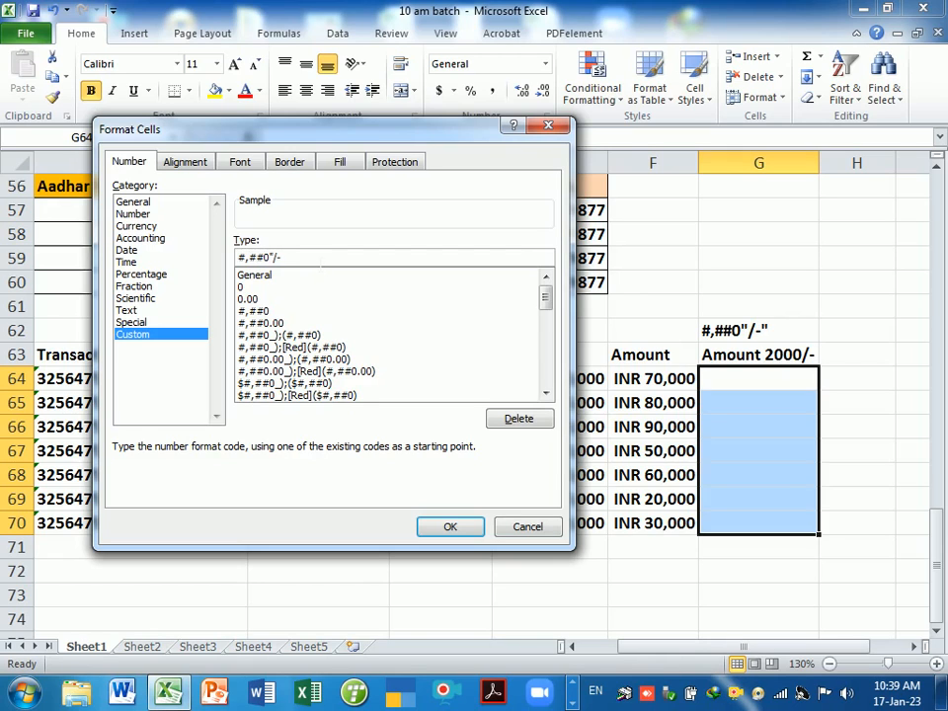
{"action": "key", "text": "Return"}
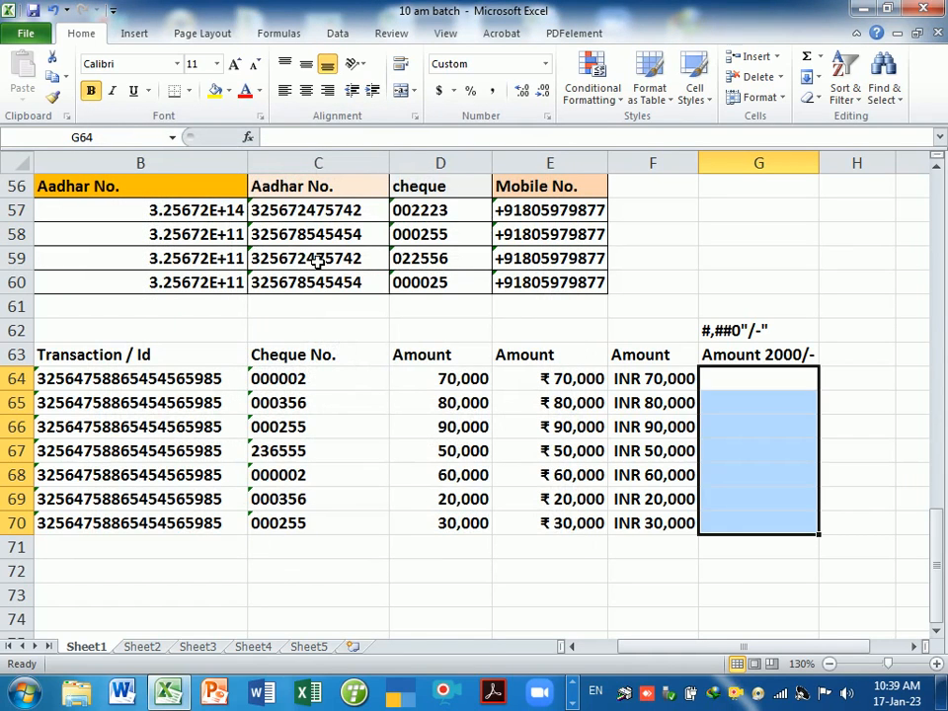
- Enter amounts 20000, 60000, 50000, 30000, 400000, 200000 and 30000 into G64:G70
{"action": "type", "text": "20000"}
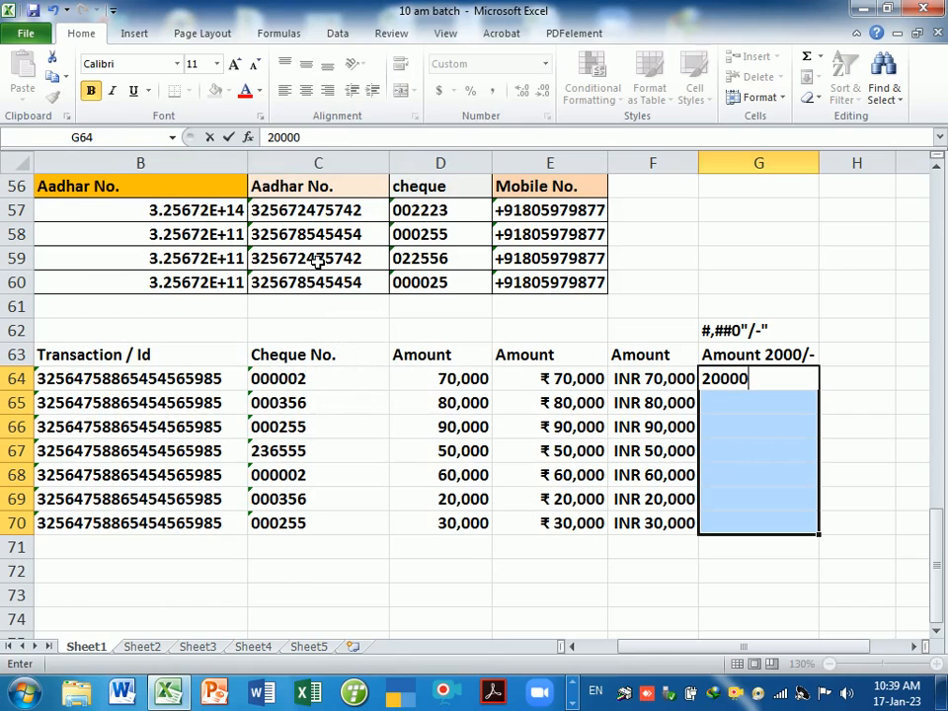
{"action": "key", "text": "Return"}
{"action": "type", "text": ".000"}
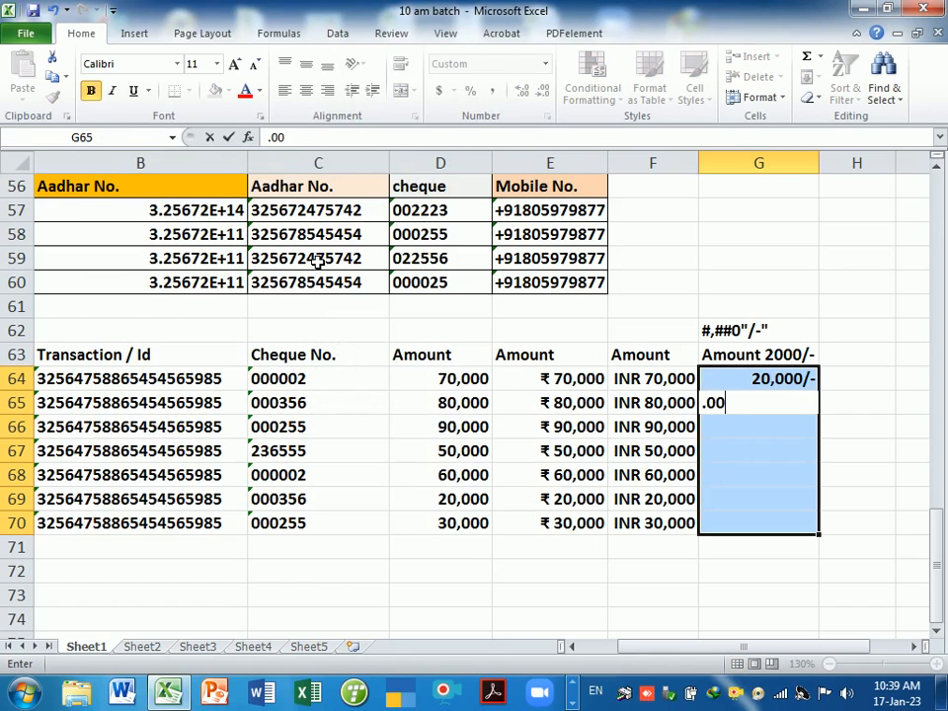
{"action": "key", "text": "BackSpace"}
{"action": "key", "text": "BackSpace"}
{"action": "key", "text": "BackSpace"}
{"action": "key", "text": "BackSpace"}
{"action": "type", "text": "60000"}
{"action": "key", "text": "Return"}
{"action": "type", "text": "50000"}
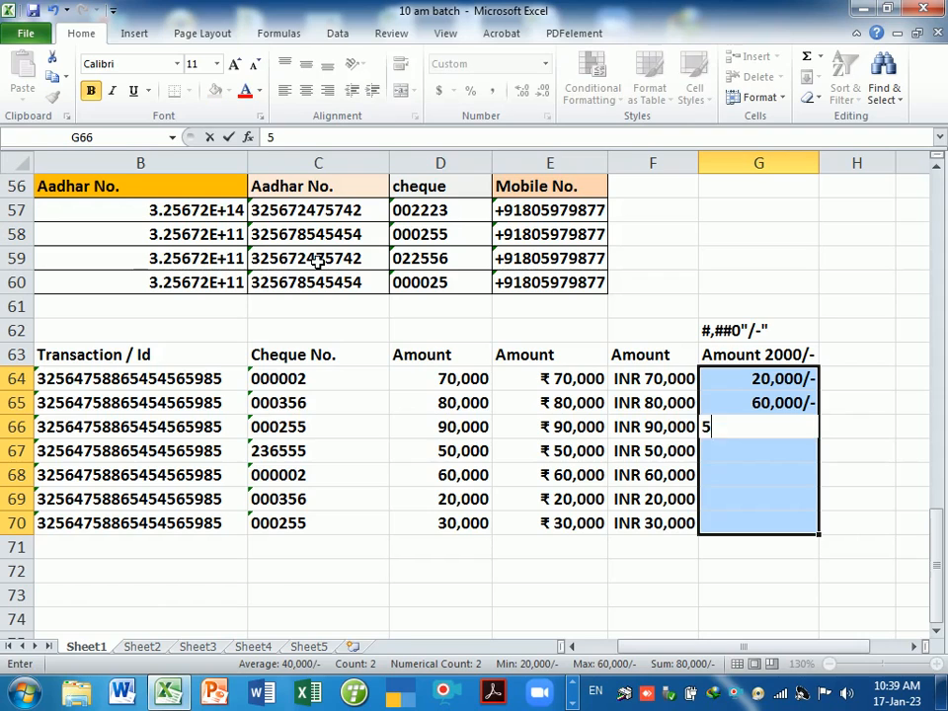
{"action": "key", "text": "Return"}
{"action": "type", "text": "30,000"}
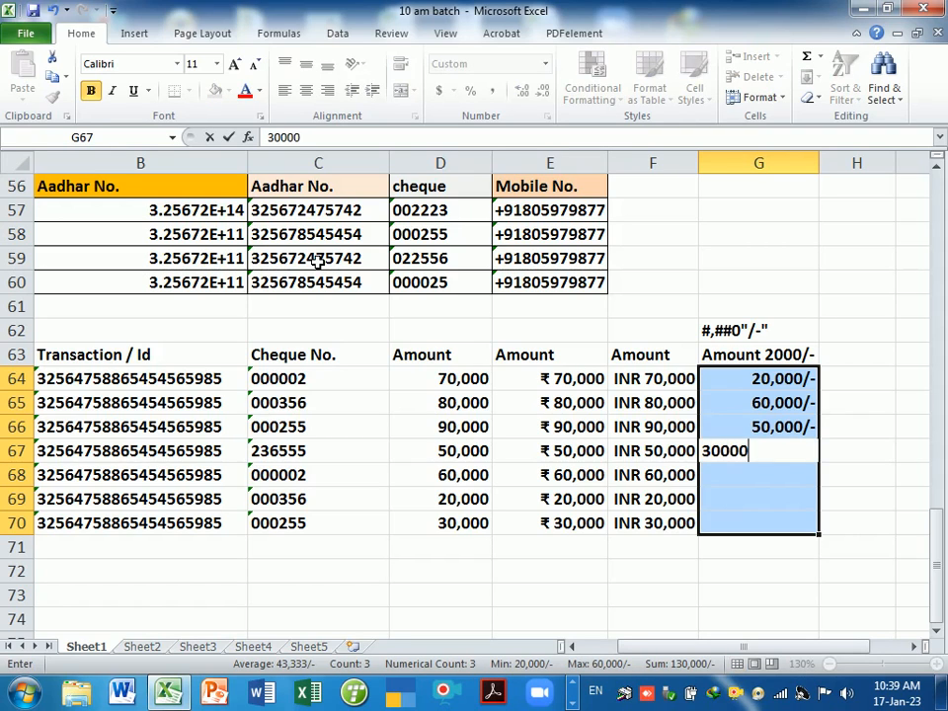
{"action": "key", "text": "Return"}
{"action": "type", "text": "400000"}
{"action": "key", "text": "Return"}
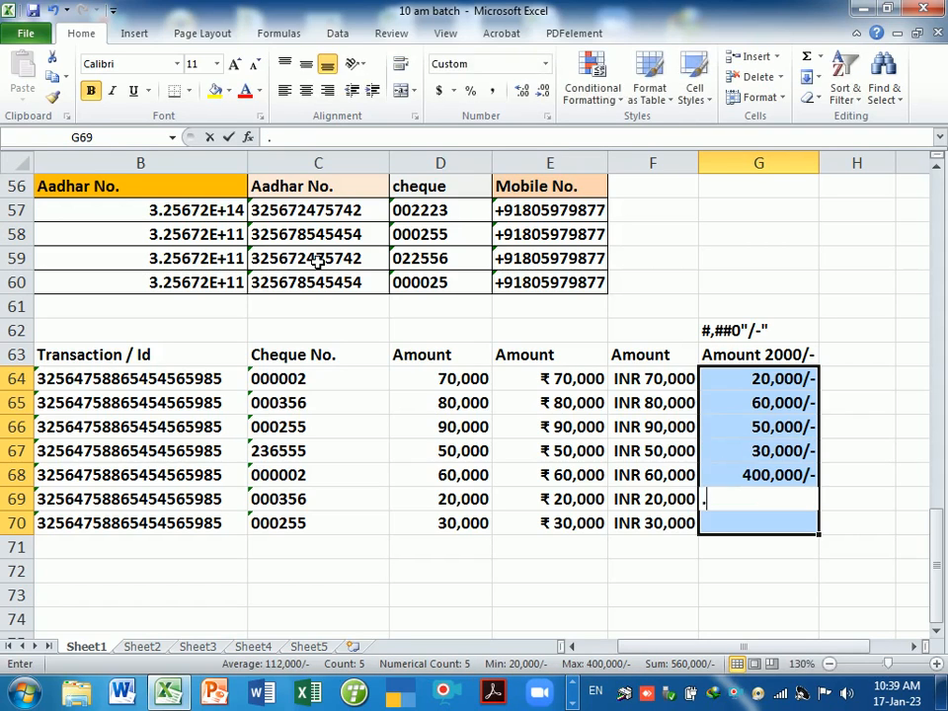
{"action": "type", "text": "200000"}
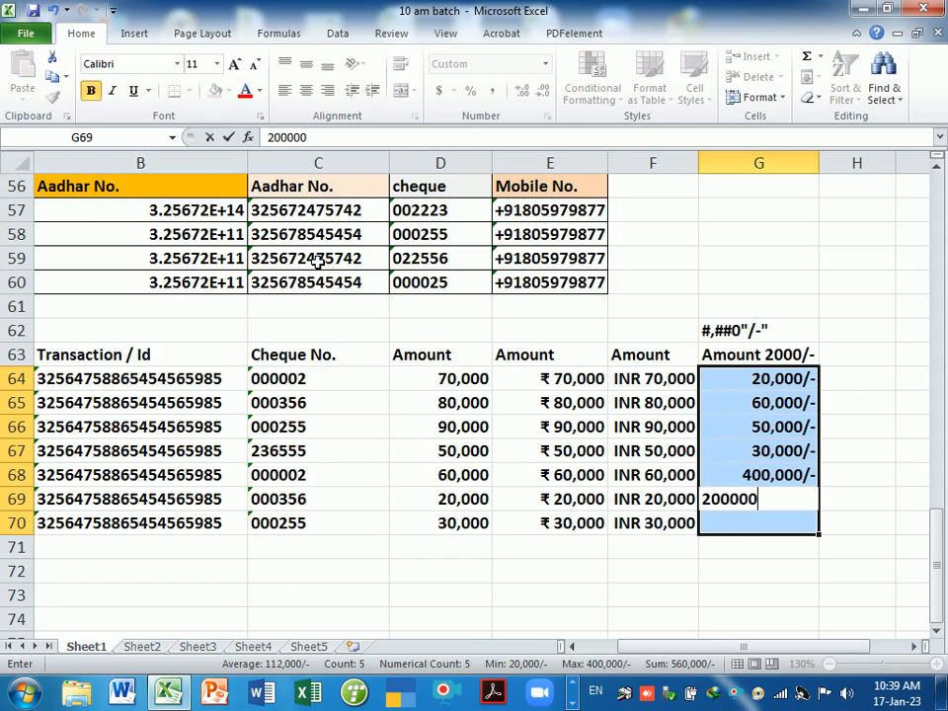
{"action": "key", "text": "Return"}
{"action": "type", "text": "30,000"}
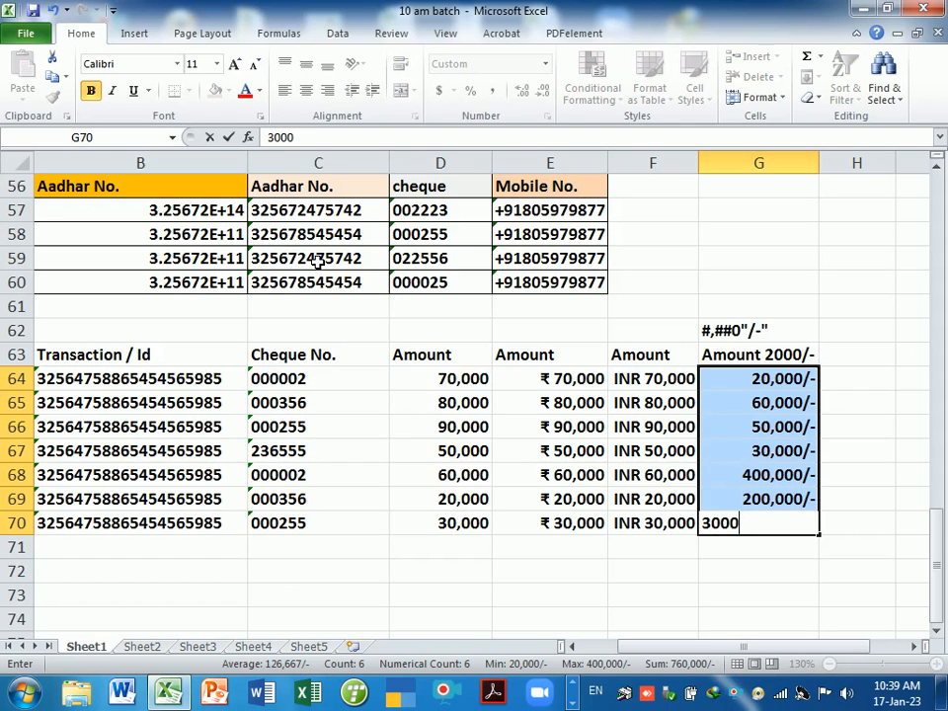
{"action": "key", "text": "Return"}
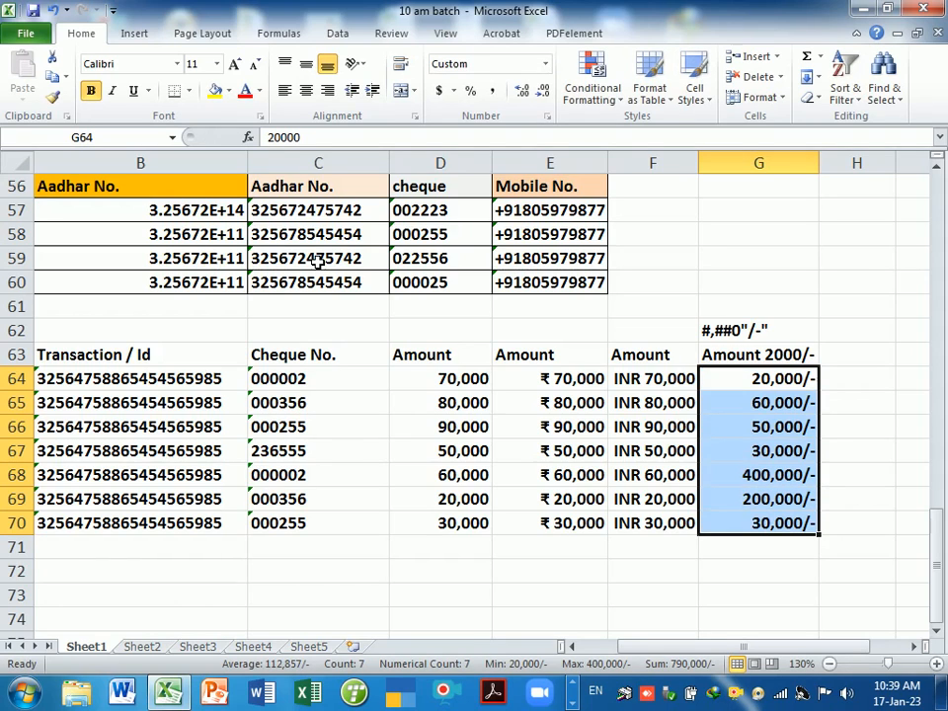
- Check G64's raw value 20000, G66 and the G62 format note
{"action": "left_click", "coordinate": [756, 402]}
{"action": "double_click", "coordinate": [755, 379]}
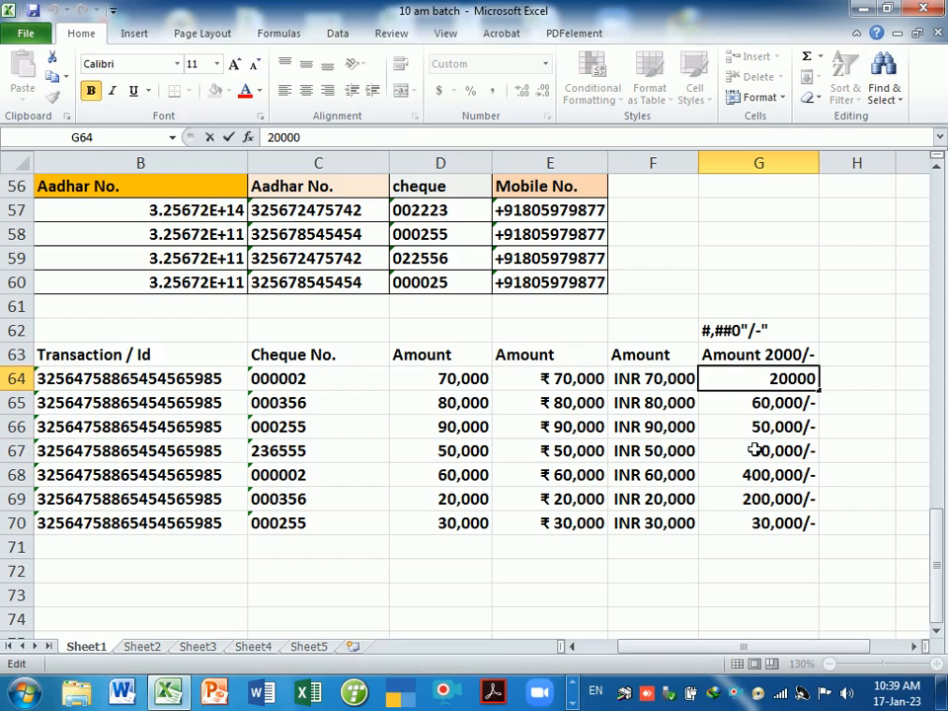
{"action": "left_click", "coordinate": [755, 426]}
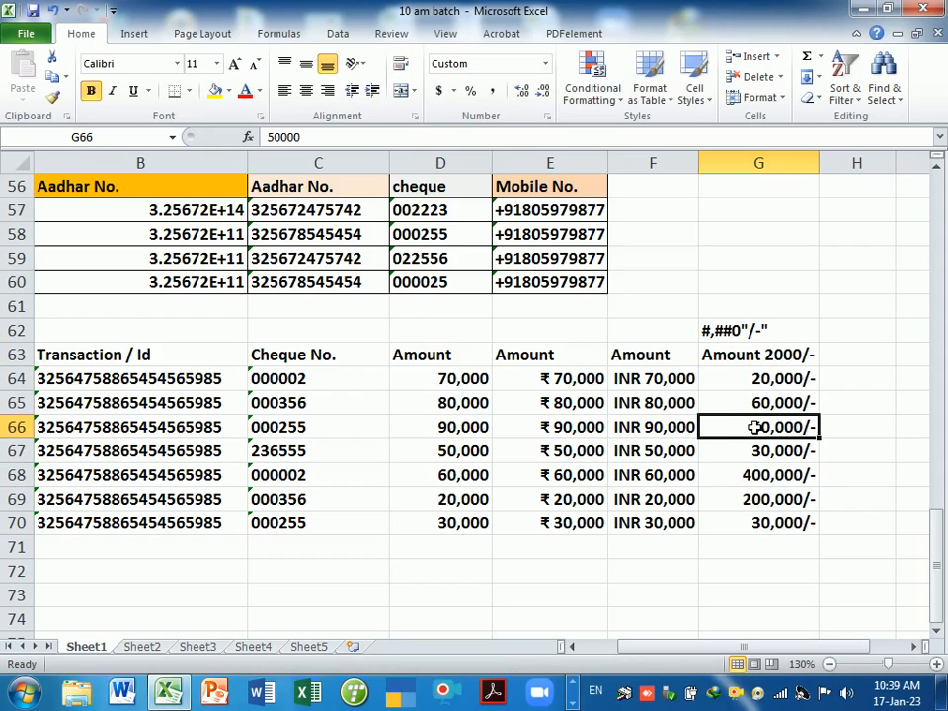
{"action": "left_click", "coordinate": [789, 336]}
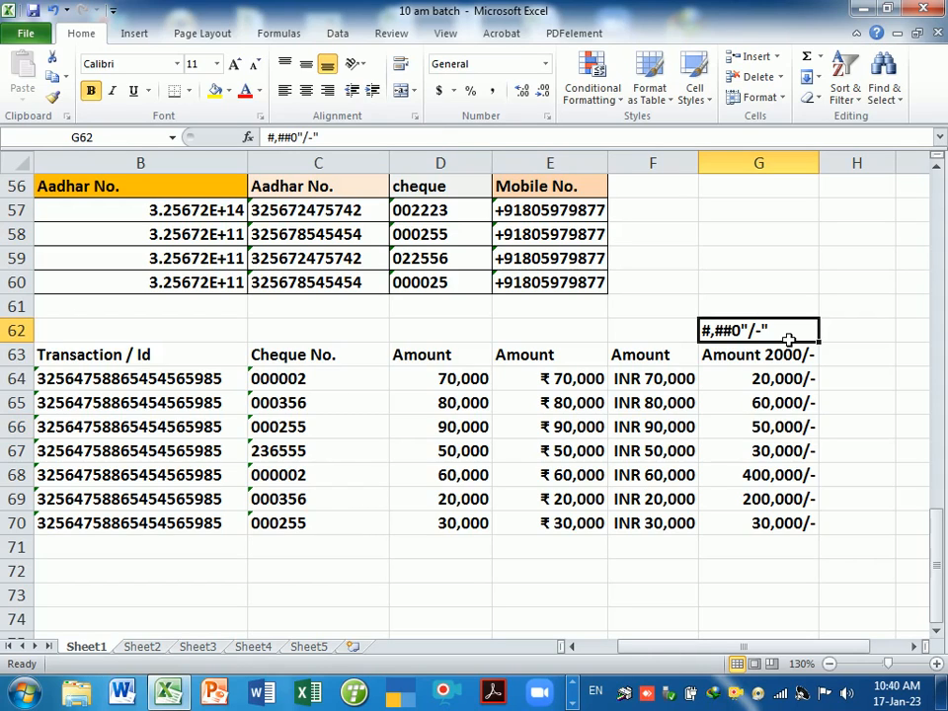
{"action": "scroll", "coordinate": [619, 629], "scroll_direction": "down", "scroll_amount": 2}
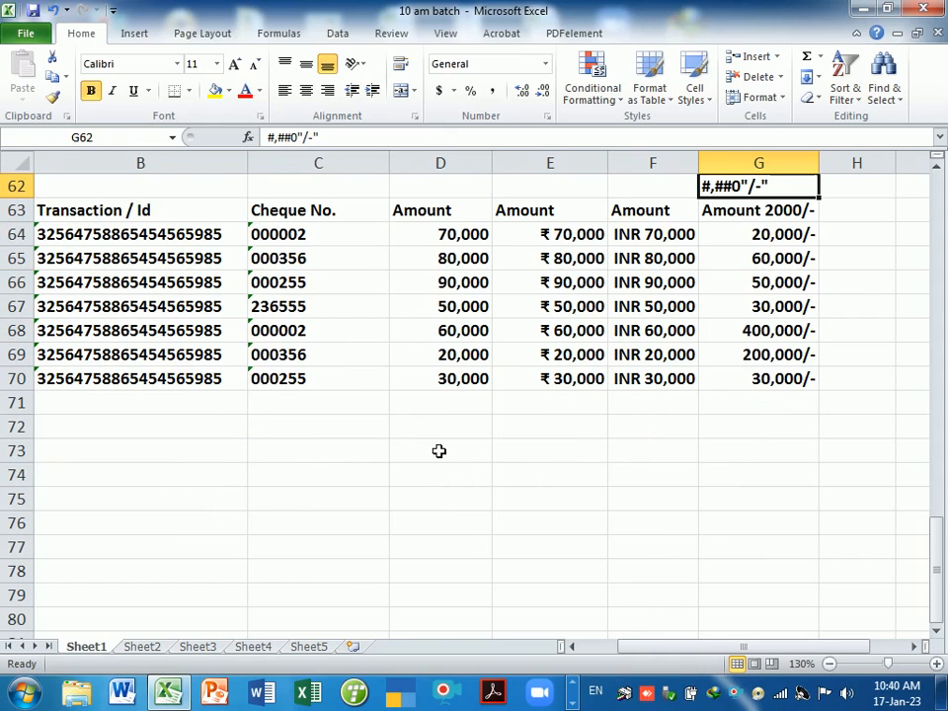
- Enter the sample text Rs. 2000 in D72 and move it down to D73
{"action": "left_click", "coordinate": [440, 452]}
{"action": "left_click", "coordinate": [450, 432]}
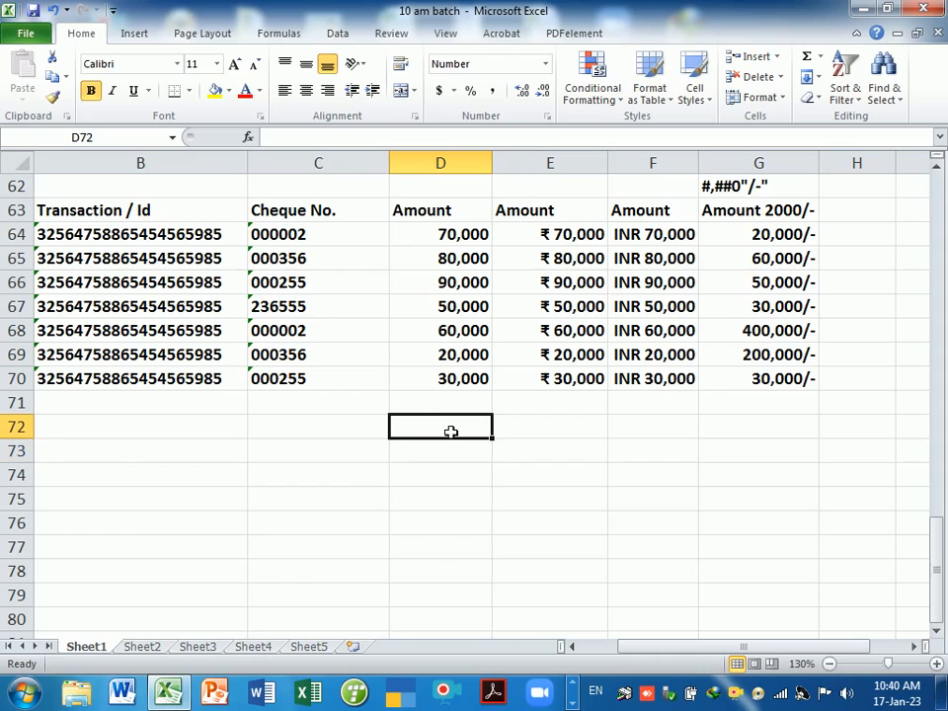
{"action": "type", "text": "Rs."}
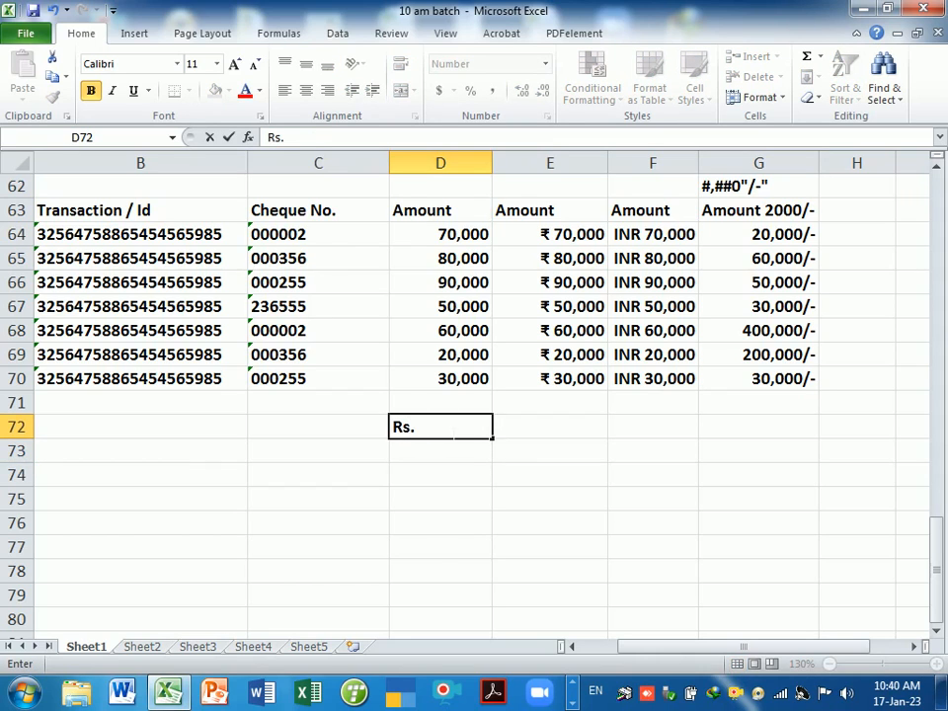
{"action": "type", "text": " 2000/"}
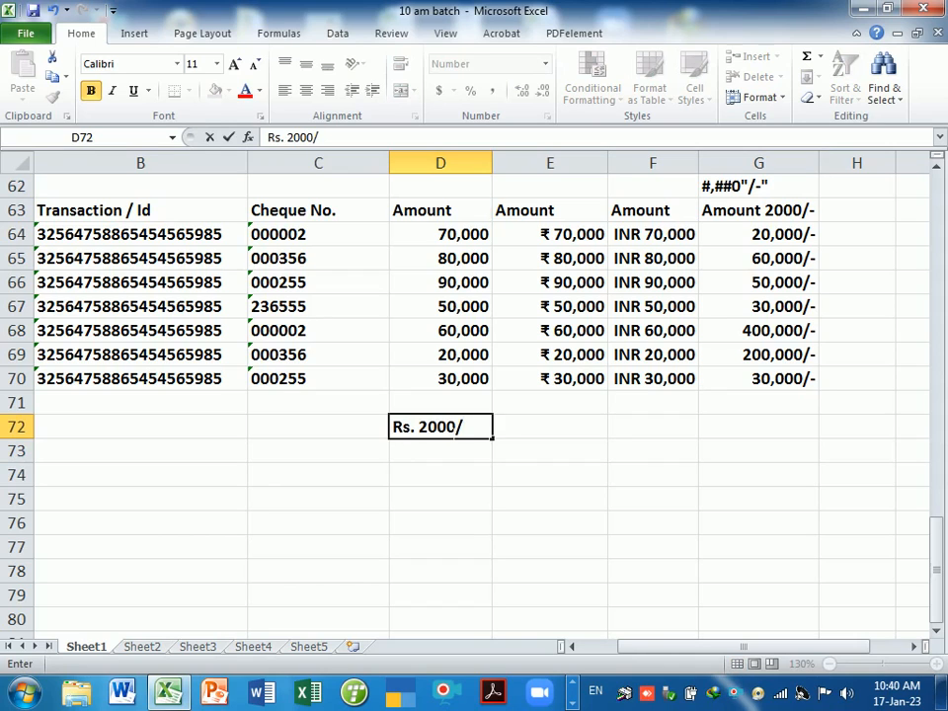
{"action": "type", "text": "-"}
{"action": "key", "text": "BackSpace"}
{"action": "key", "text": "BackSpace"}
{"action": "key", "text": "Return"}
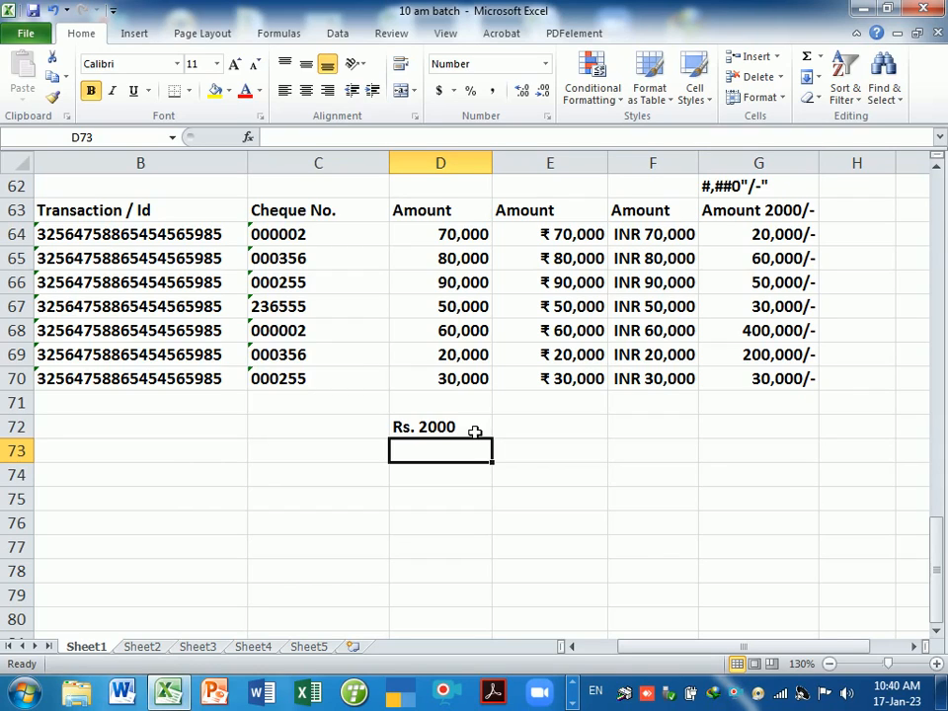
{"action": "left_click", "coordinate": [456, 435]}
{"action": "left_click_drag", "start_coordinate": [455, 441], "coordinate": [443, 452]}
{"action": "left_click", "coordinate": [483, 391]}
{"action": "left_click", "coordinate": [424, 430]}
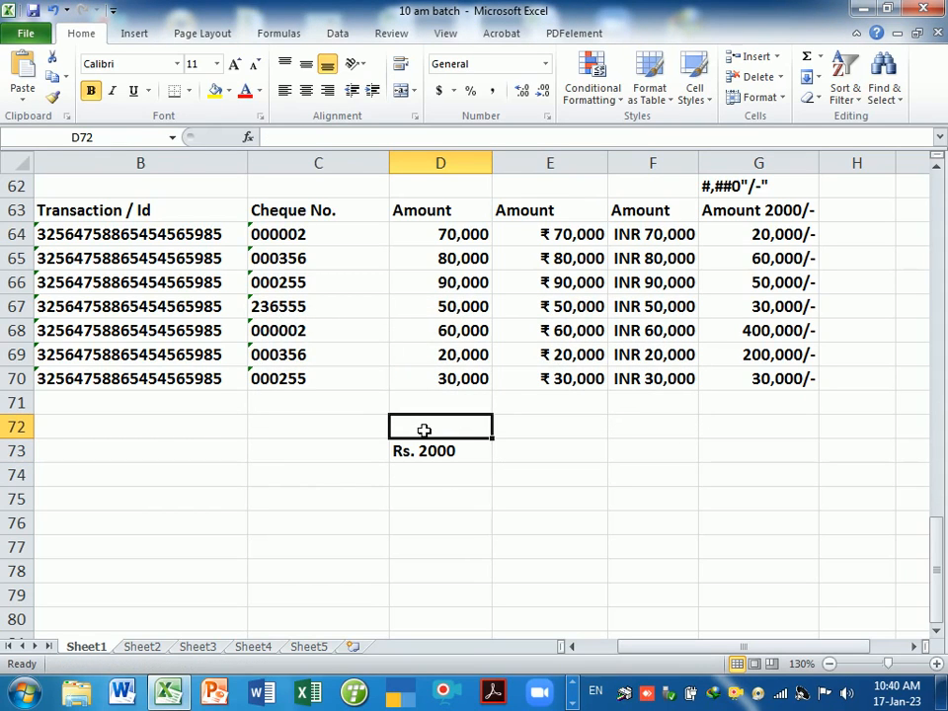
- Note the format code "Rs." #,##0 in cell D72
{"action": "type", "text": "\""}
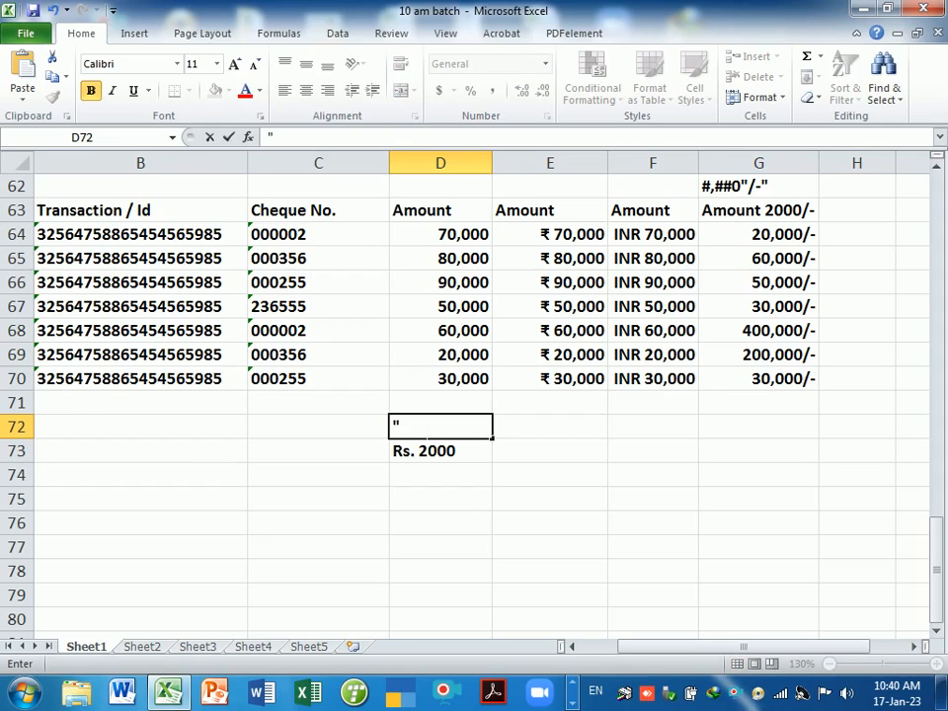
{"action": "type", "text": "Rs.\""}
{"action": "type", "text": "#,"}
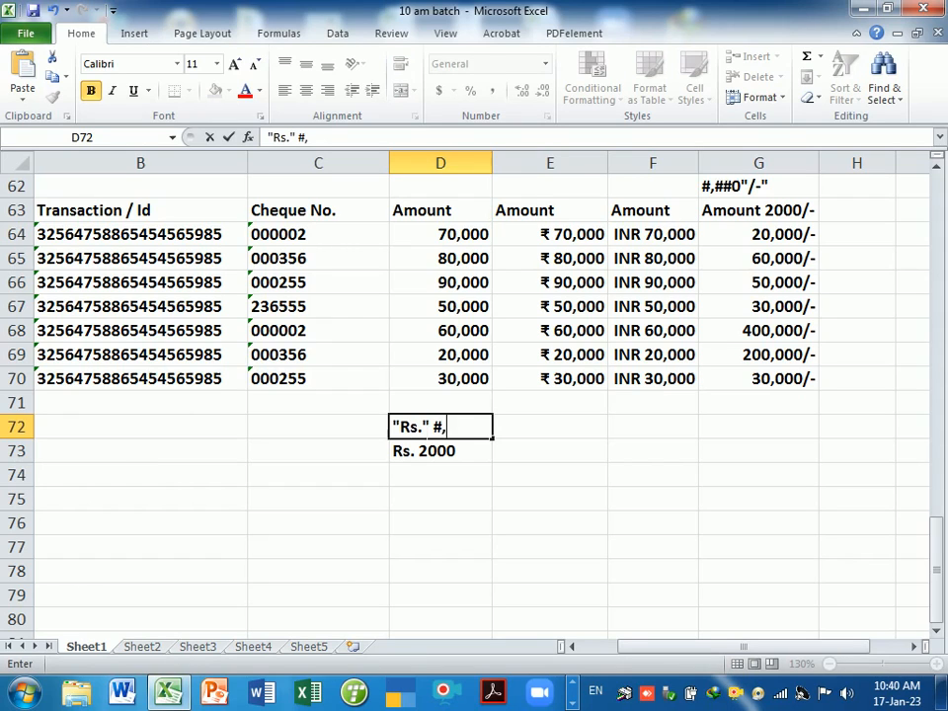
{"action": "type", "text": "##0"}
{"action": "key", "text": "Return"}
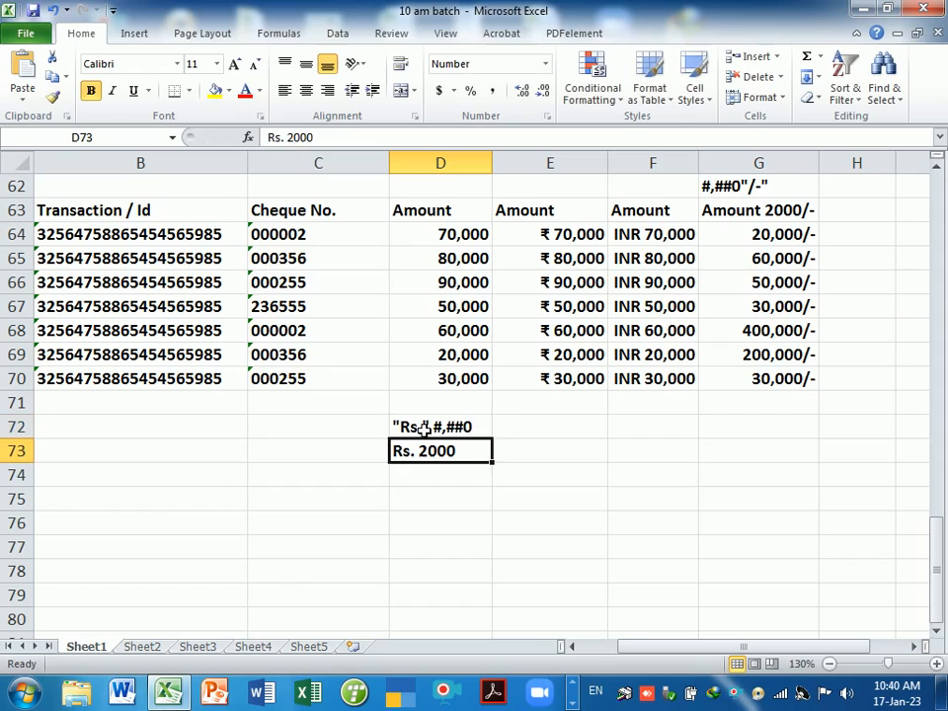
{"action": "left_click", "coordinate": [463, 481]}
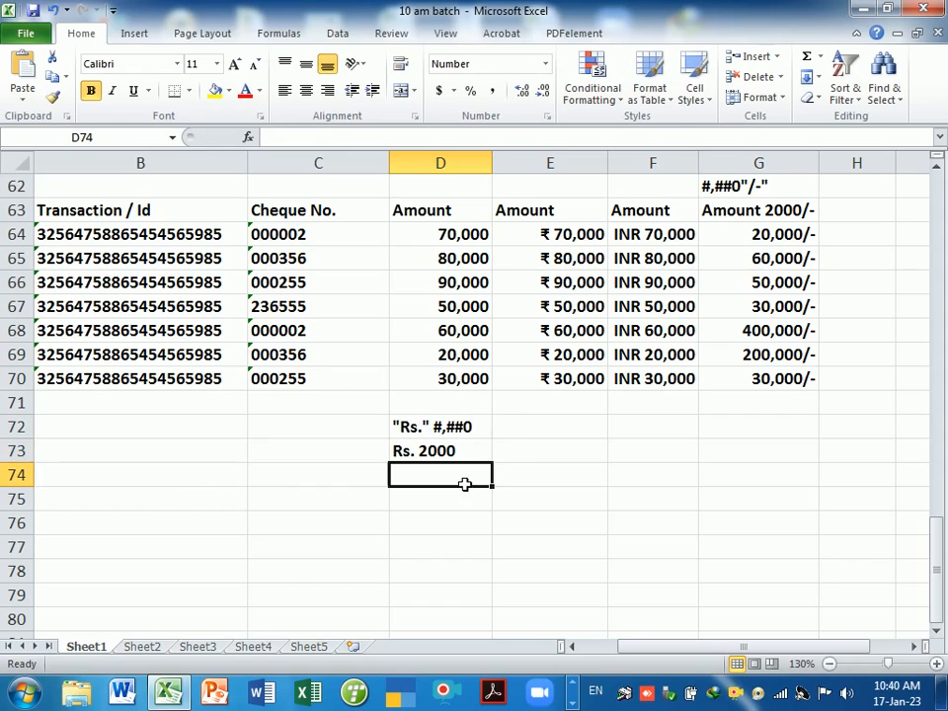
- Edit the D73 sample so it reads Rs. 2,000
{"action": "left_click", "coordinate": [412, 456]}
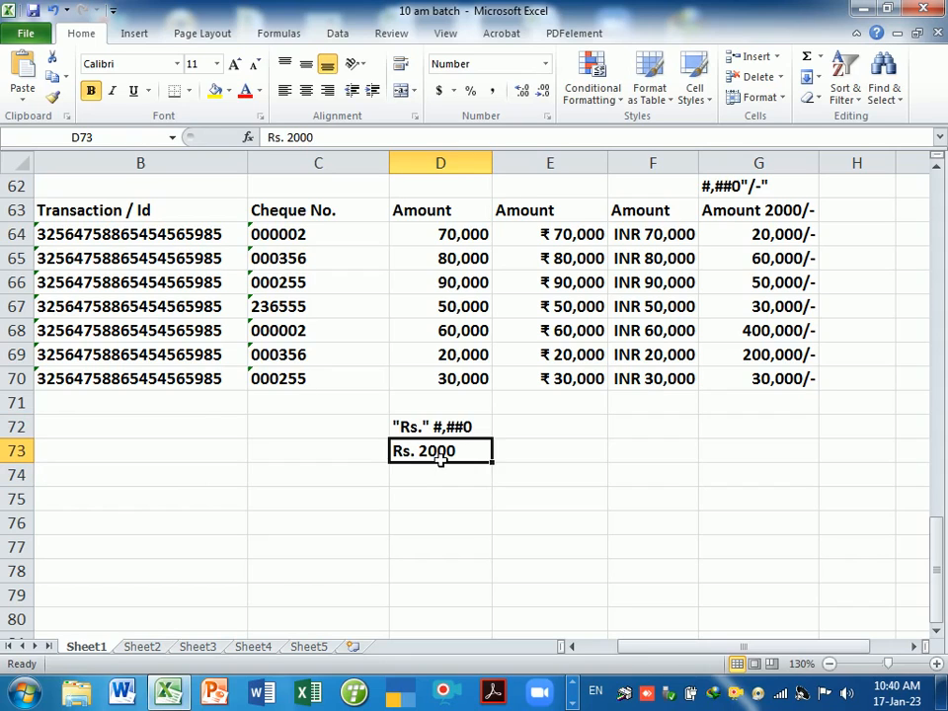
{"action": "double_click", "coordinate": [443, 457]}
{"action": "left_click", "coordinate": [427, 451]}
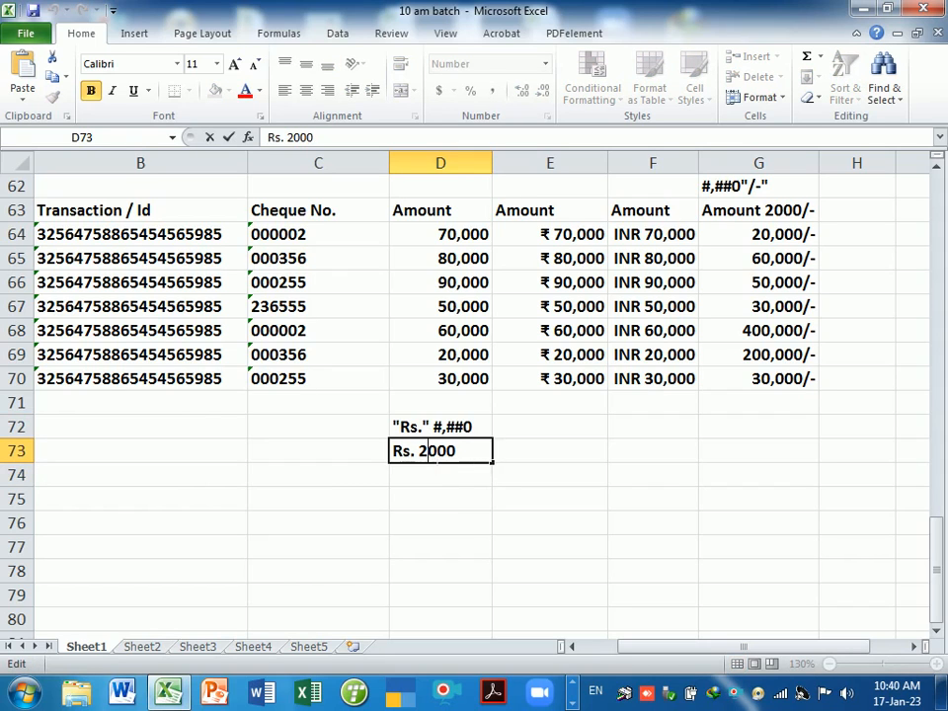
{"action": "type", "text": ","}
{"action": "key", "text": "Return"}
{"action": "key", "text": "Return"}
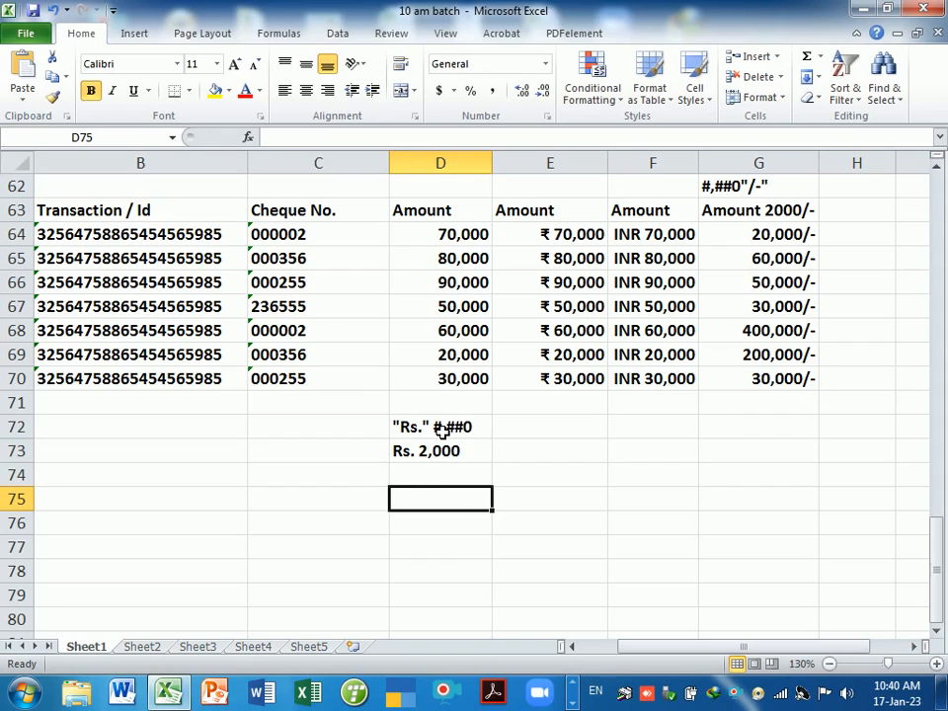
{"action": "left_click_drag", "start_coordinate": [462, 243], "coordinate": [470, 375]}
- Copy the Amount values D64:D70 into D74:D80 and strip their number formatting
{"action": "key", "text": "ctrl+c"}
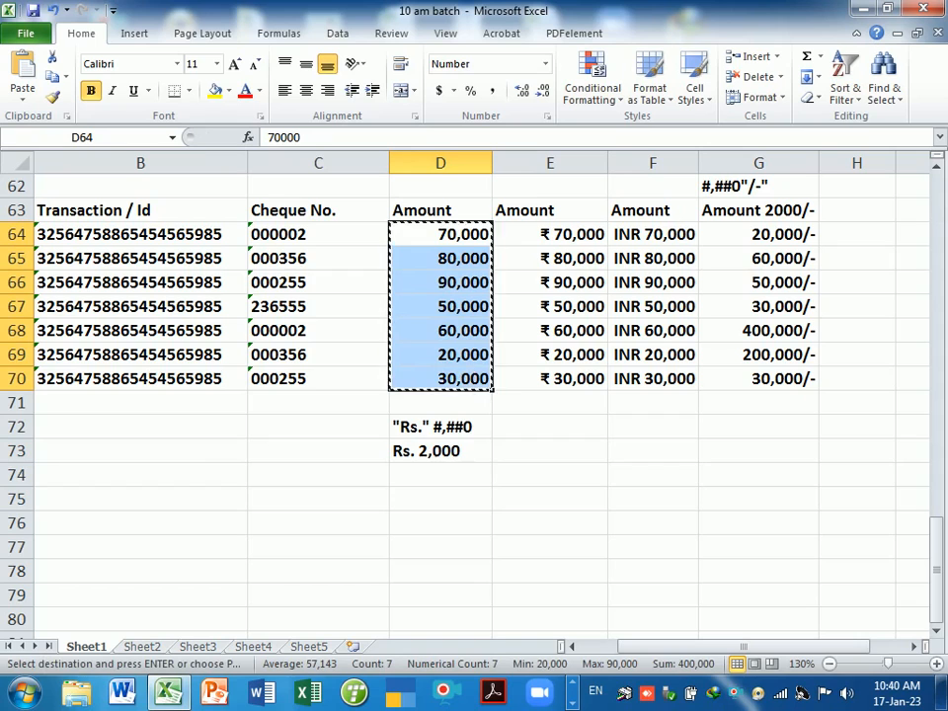
{"action": "left_click", "coordinate": [455, 478]}
{"action": "key", "text": "Return"}
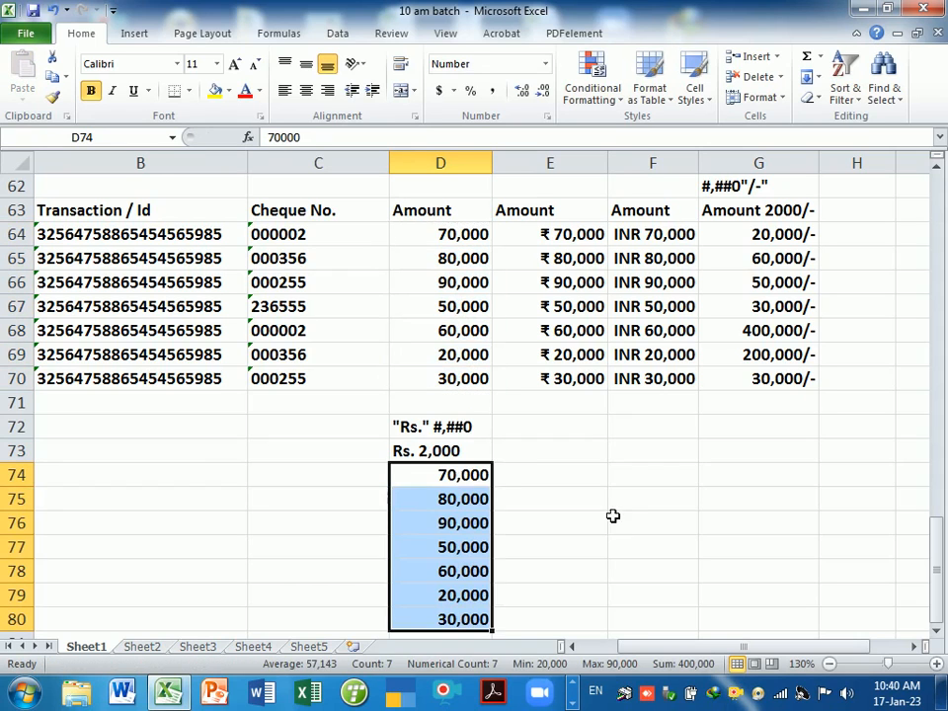
{"action": "left_click", "coordinate": [550, 499]}
{"action": "left_click_drag", "start_coordinate": [455, 478], "coordinate": [457, 618]}
{"action": "key", "text": "ctrl+shift+asciitilde"}
{"action": "left_click", "coordinate": [523, 579]}
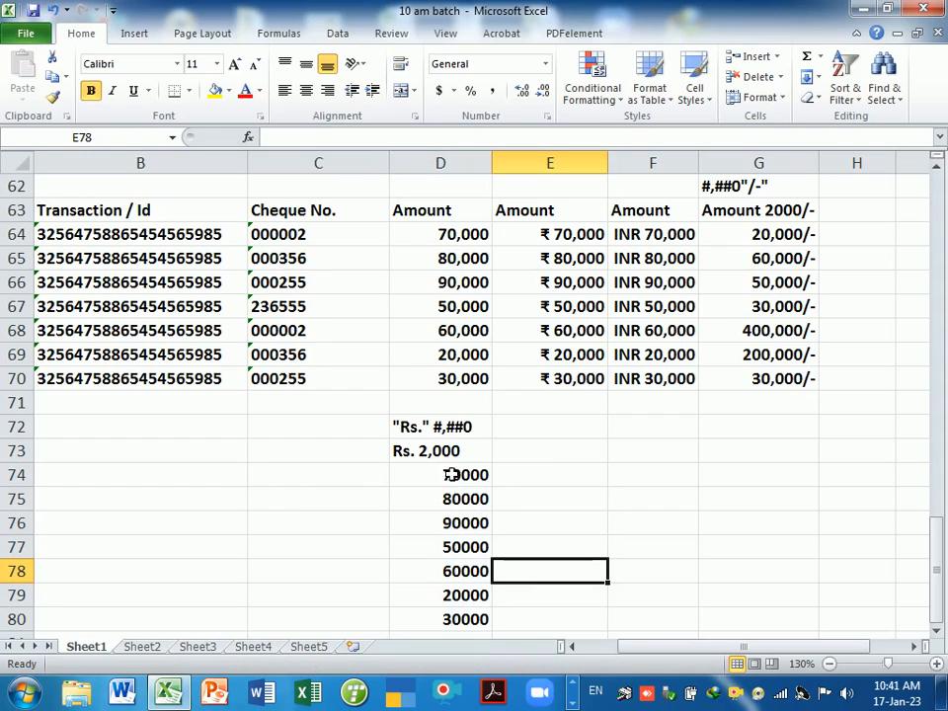
{"action": "left_click", "coordinate": [429, 454]}
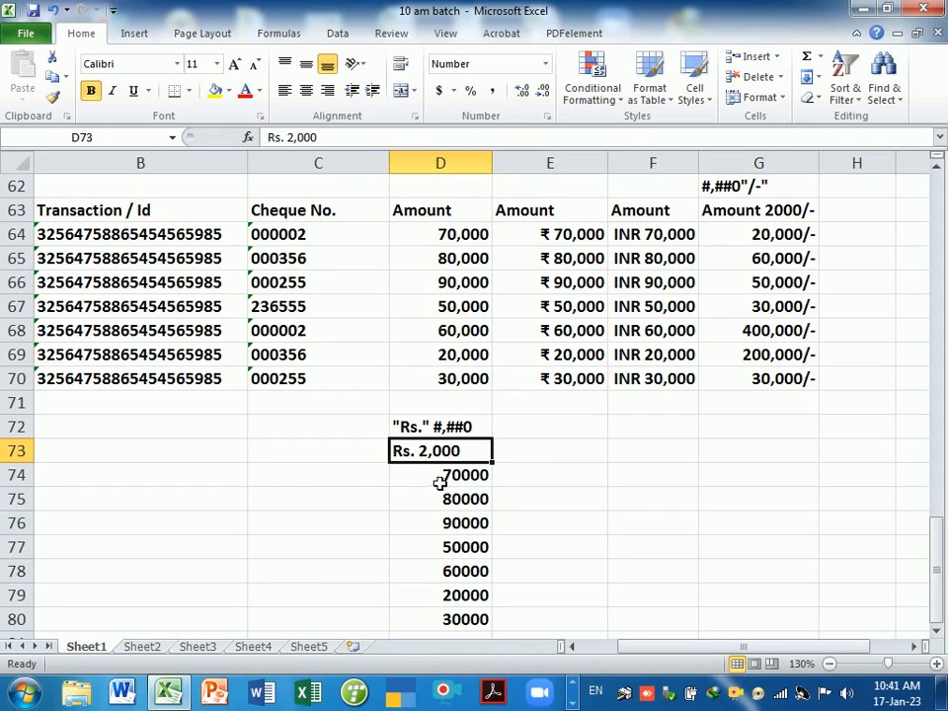
{"action": "left_click_drag", "start_coordinate": [445, 480], "coordinate": [450, 620]}
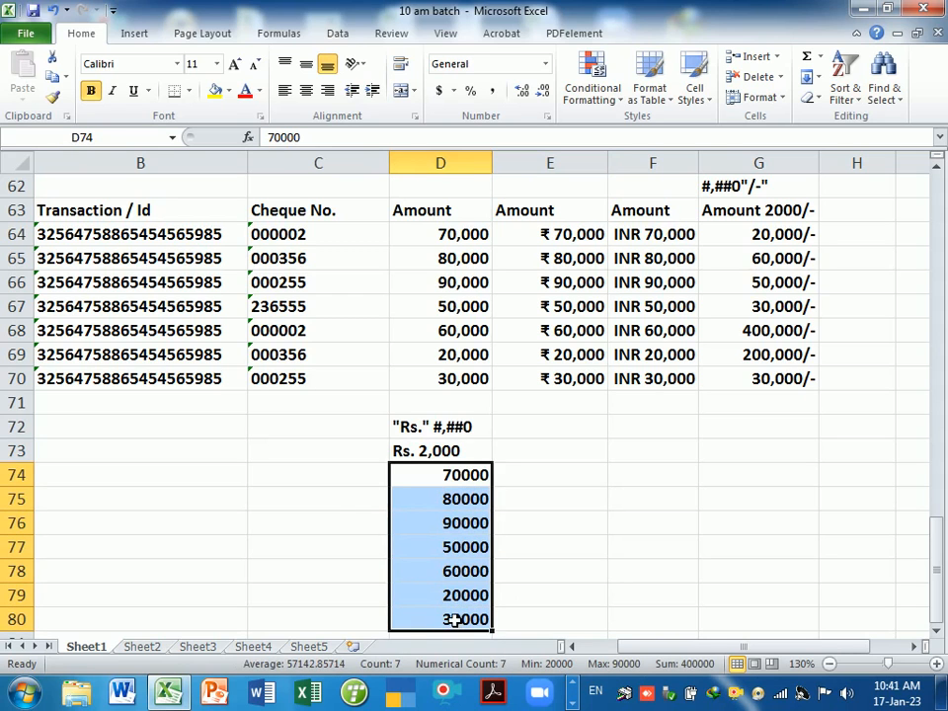
- Apply the custom format "Rs." #,##0 to D74:D80, showing amounts like Rs. 70,000
{"action": "key", "text": "ctrl+1"}
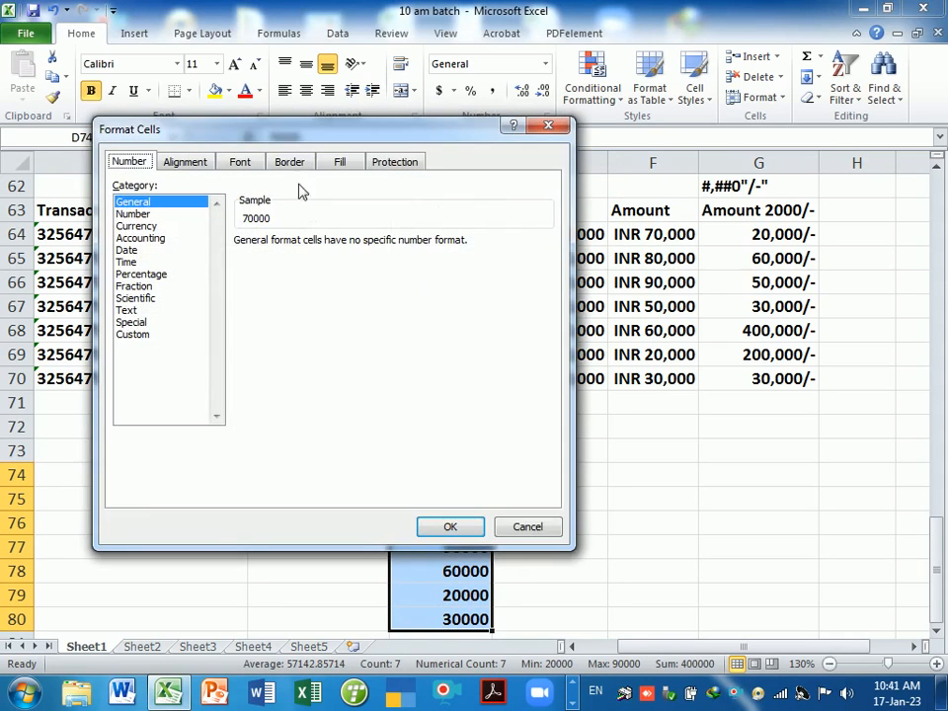
{"action": "left_click_drag", "start_coordinate": [285, 136], "coordinate": [775, 222]}
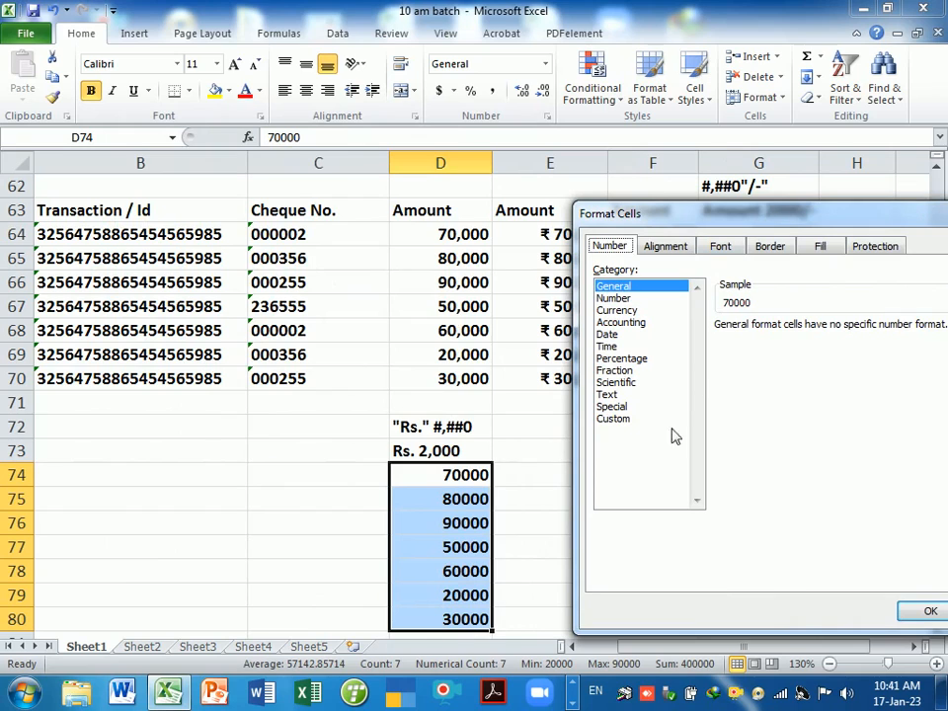
{"action": "left_click", "coordinate": [614, 418]}
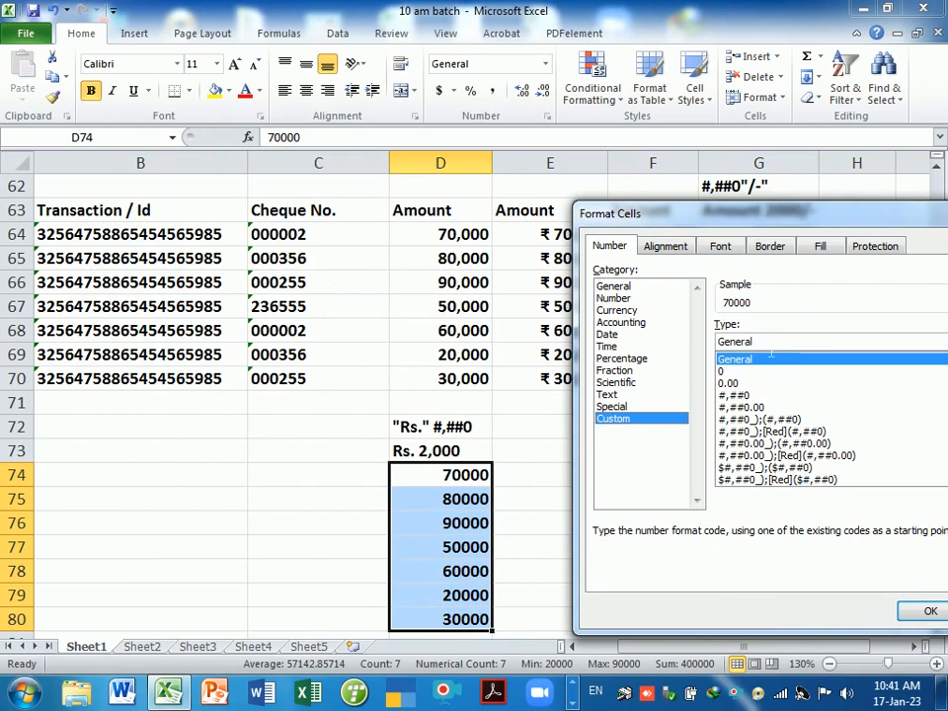
{"action": "key", "text": "Tab"}
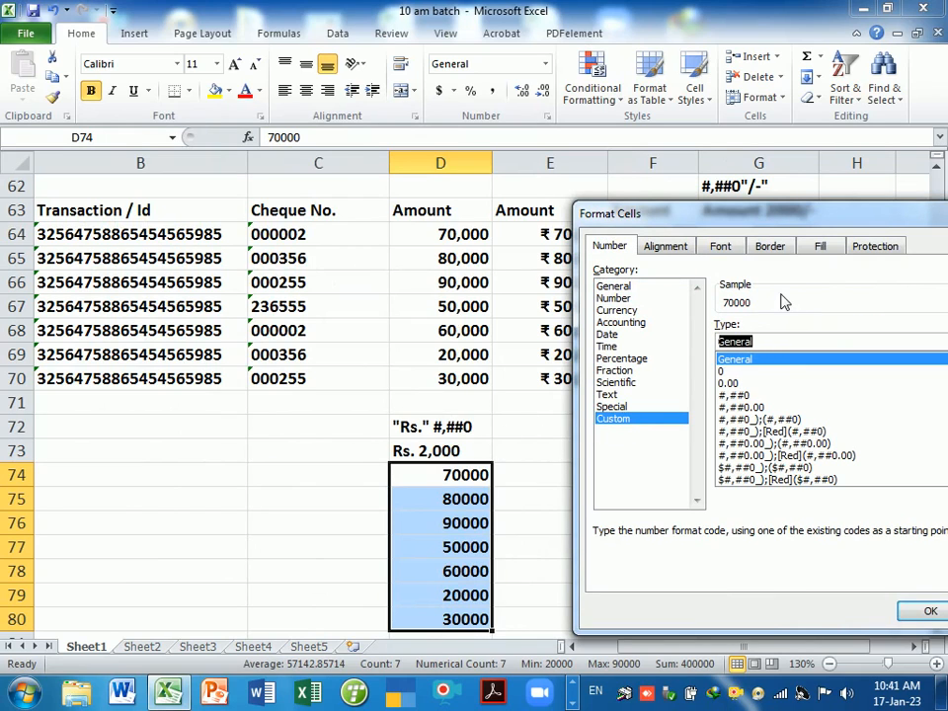
{"action": "key", "text": "BackSpace"}
{"action": "type", "text": "\""}
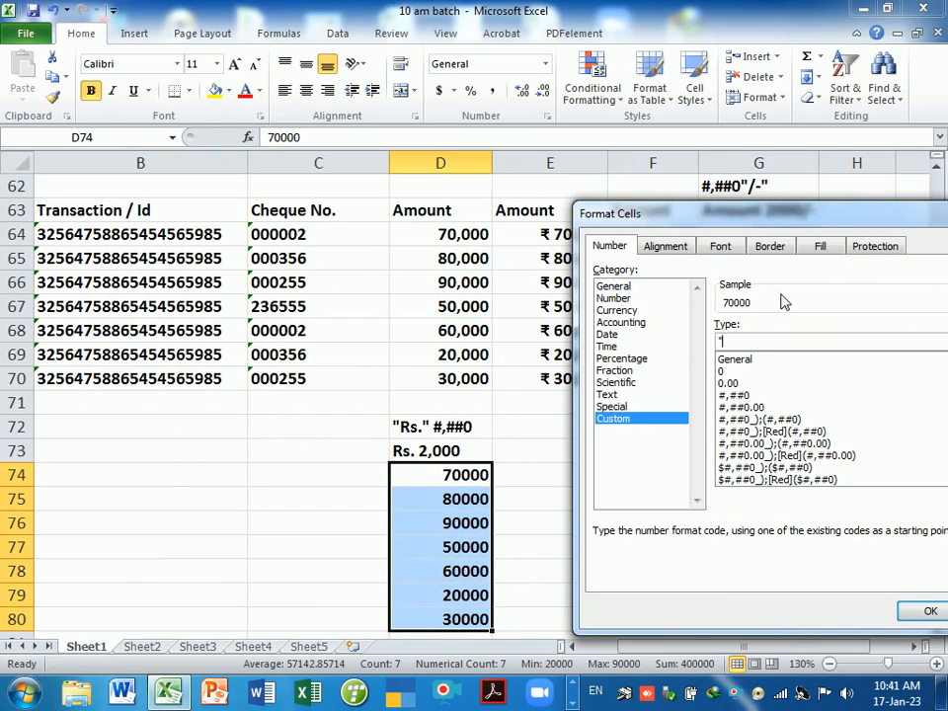
{"action": "type", "text": "Rs.\""}
{"action": "type", "text": "#"}
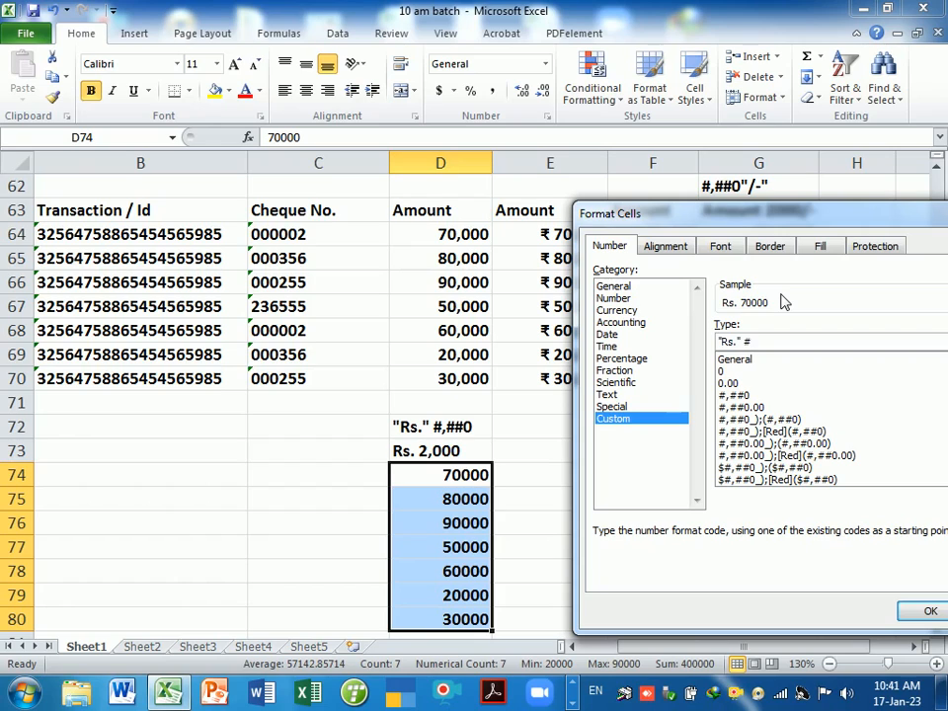
{"action": "type", "text": ",##0"}
{"action": "key", "text": "Return"}
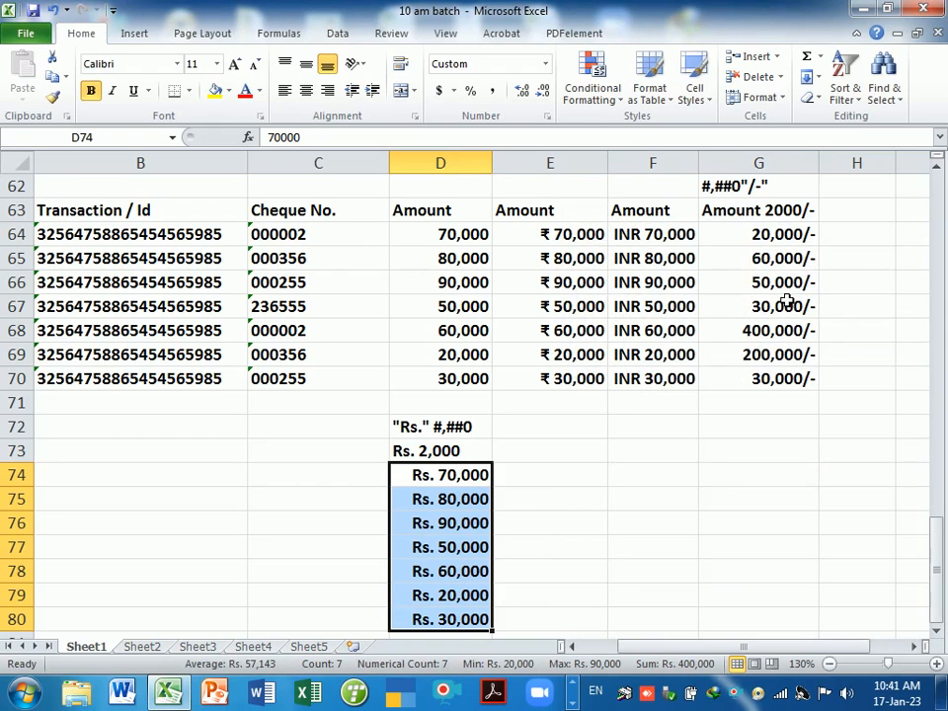
{"action": "left_click", "coordinate": [550, 528]}
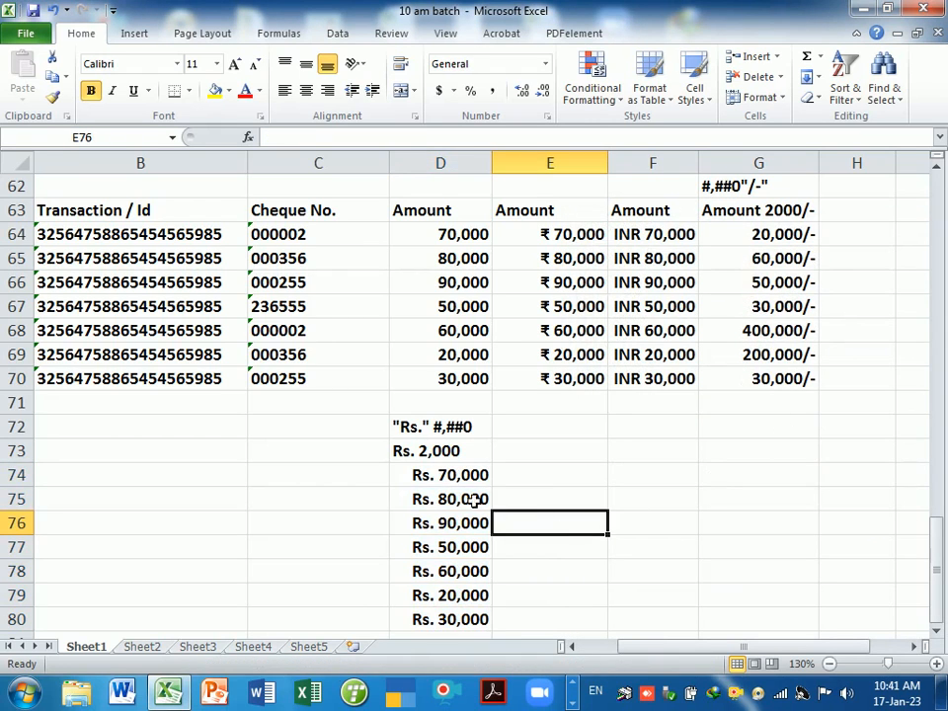
{"action": "left_click_drag", "start_coordinate": [450, 476], "coordinate": [455, 619]}
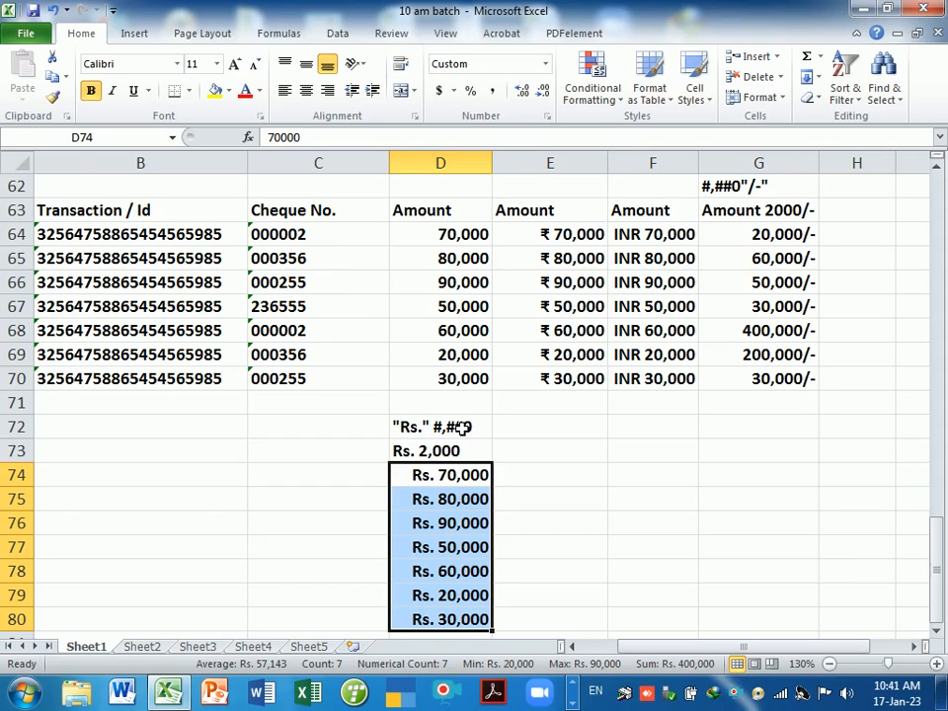
- Change D74's amount to 50,000 so it reads Rs. 50,000
{"action": "left_click", "coordinate": [446, 434]}
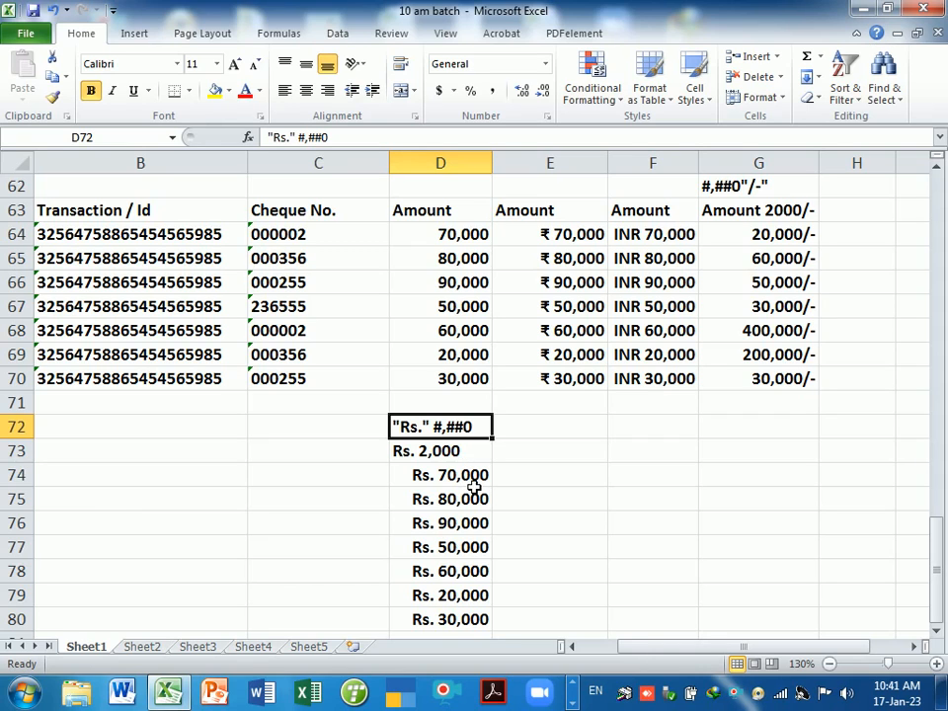
{"action": "left_click", "coordinate": [474, 483]}
{"action": "type", "text": "50,00"}
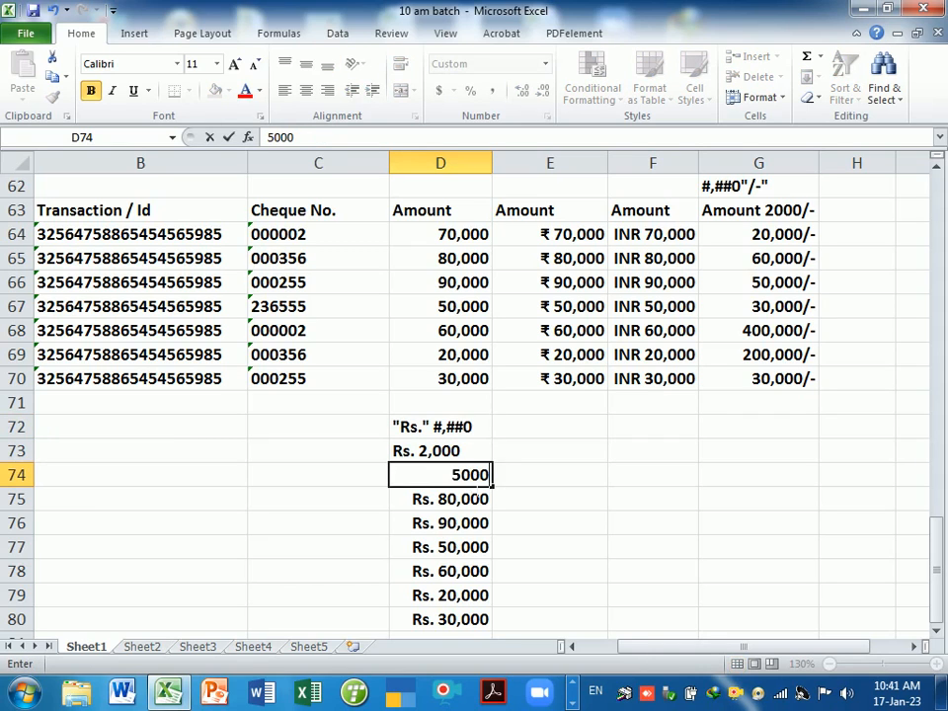
{"action": "key", "text": "Return"}
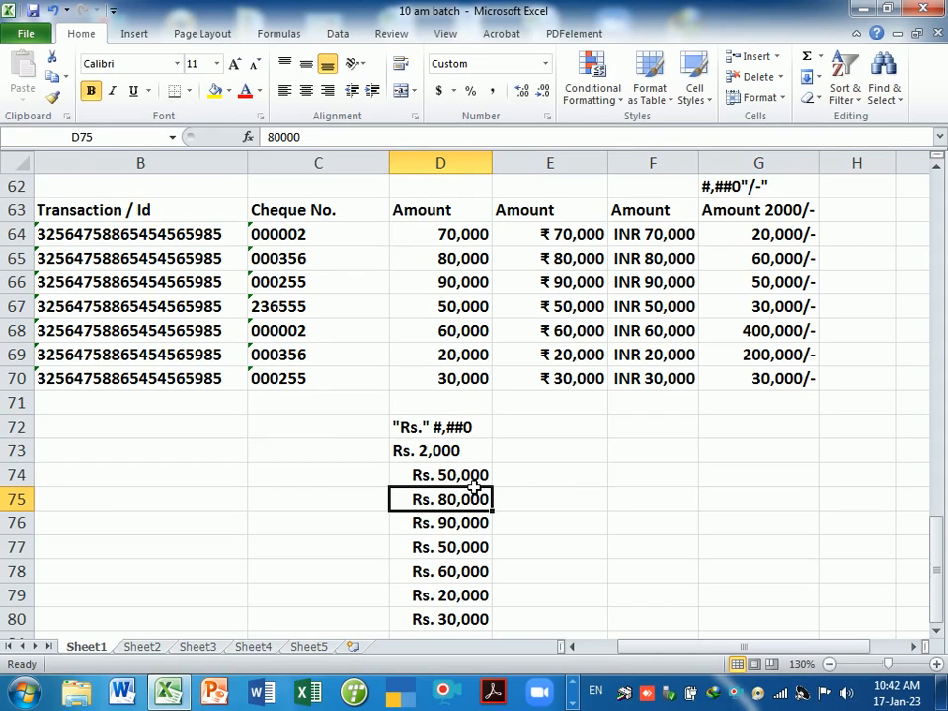
{"action": "left_click", "coordinate": [450, 427]}
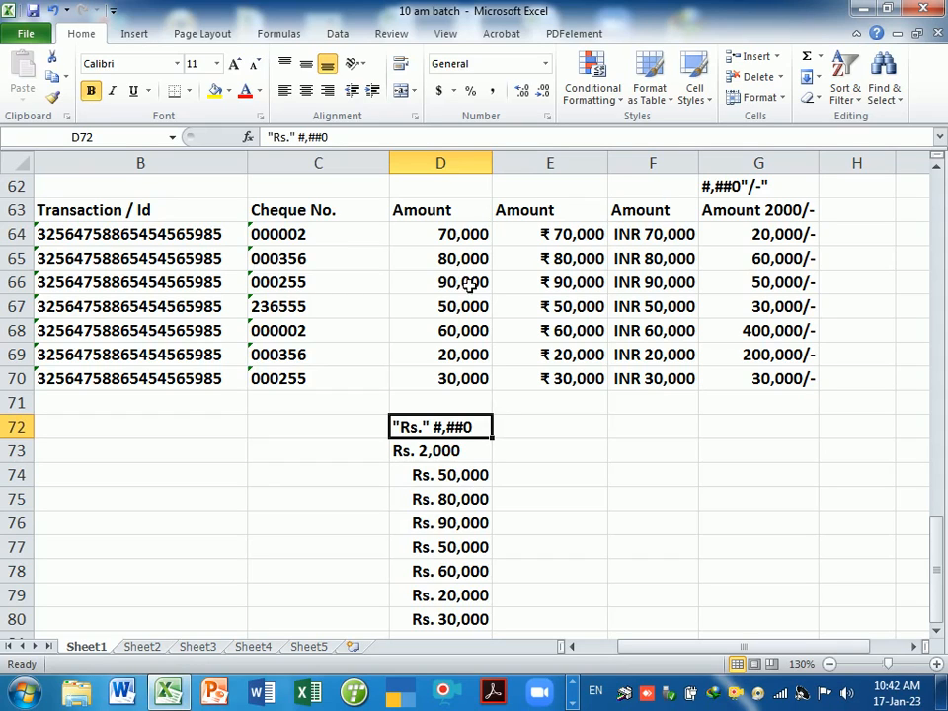
{"action": "left_click", "coordinate": [540, 432]}
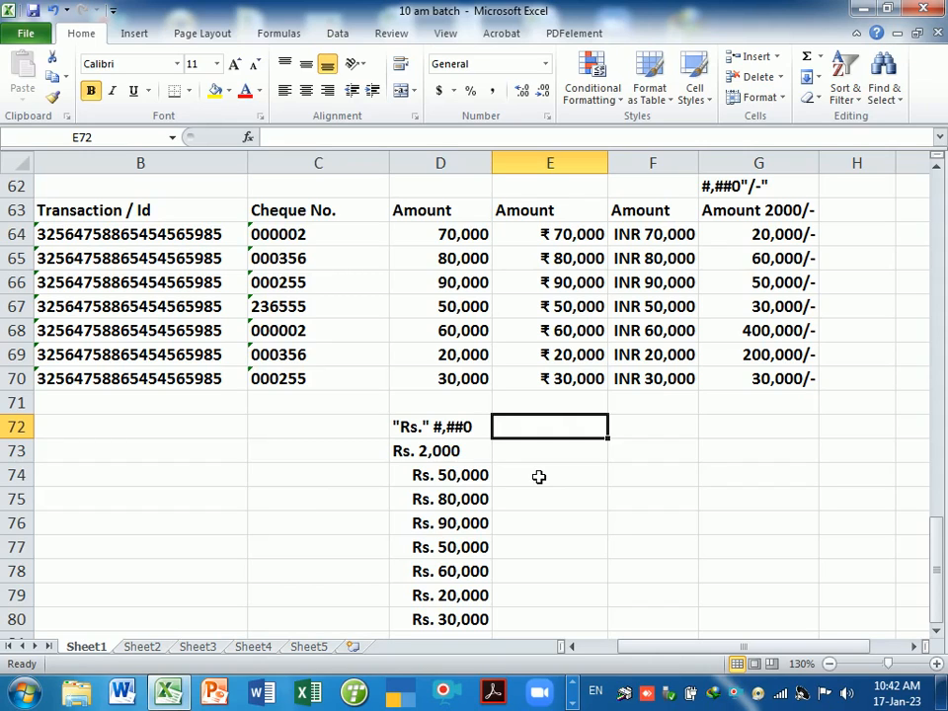
- Enter the sample Rs. 20000/- in E72 and move it down to E73
{"action": "type", "text": "Rs. "}
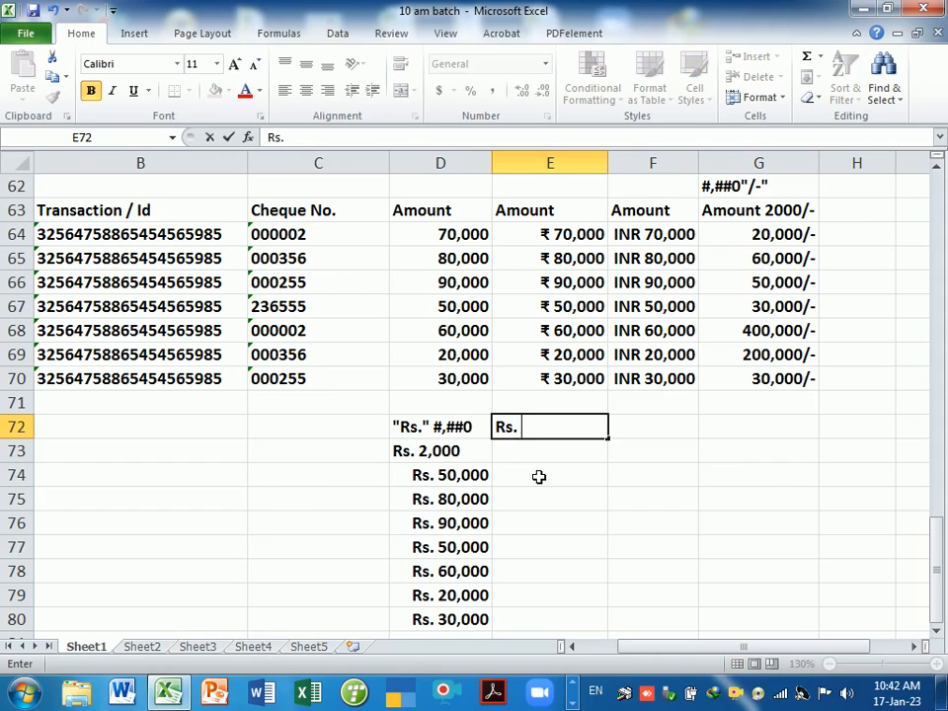
{"action": "type", "text": "20000/-"}
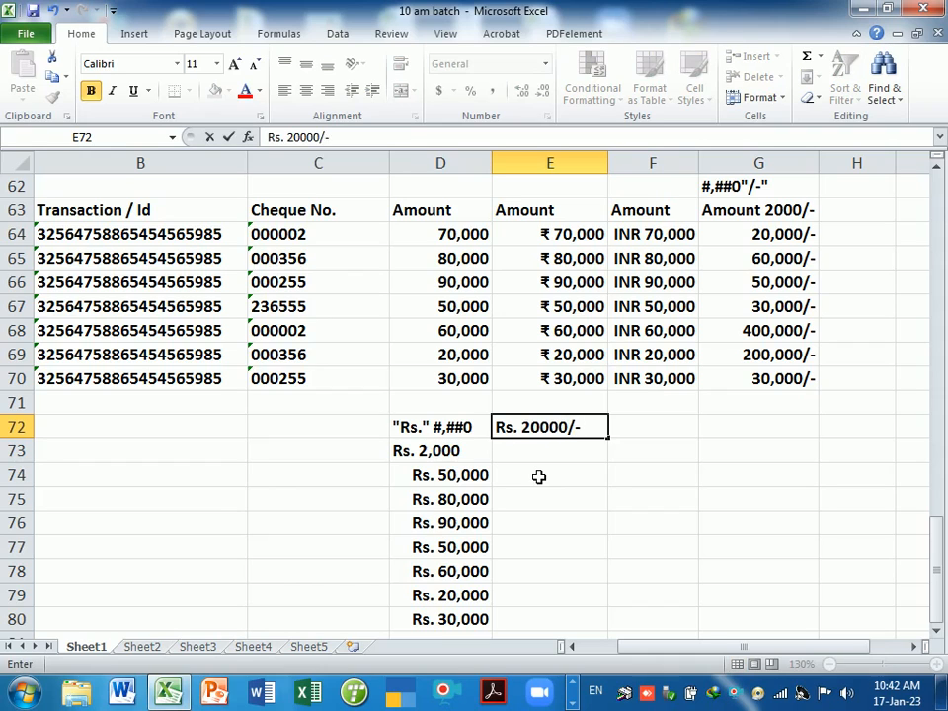
{"action": "key", "text": "Return"}
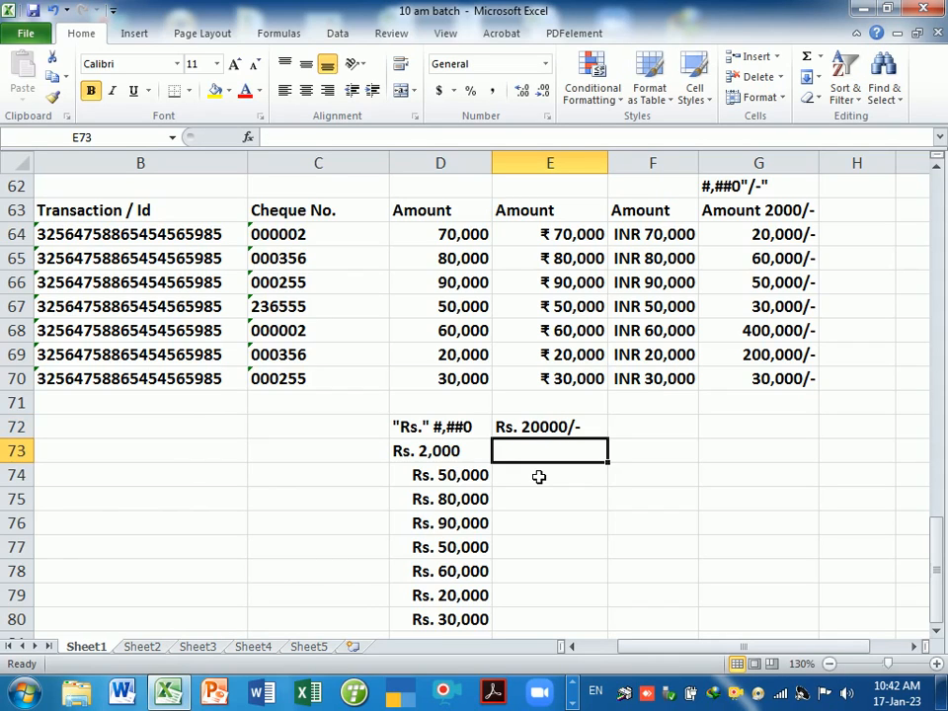
{"action": "left_click", "coordinate": [525, 366]}
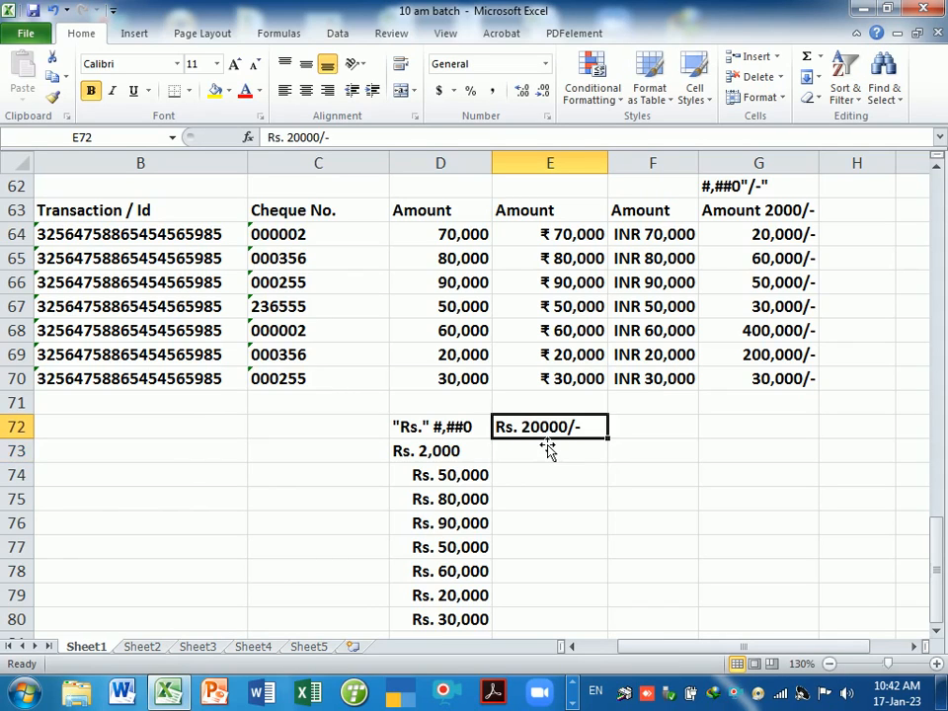
{"action": "left_click_drag", "start_coordinate": [546, 440], "coordinate": [536, 457]}
{"action": "left_click", "coordinate": [483, 392]}
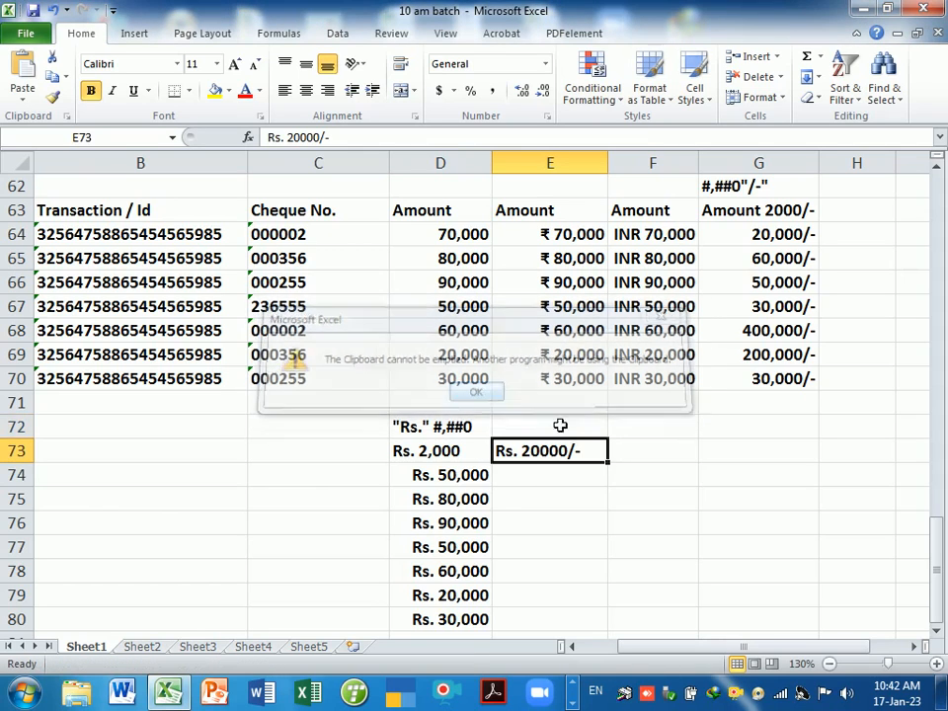
- Label E72 with the format code "Rs." #,##0"/-"
{"action": "key", "text": "Up"}
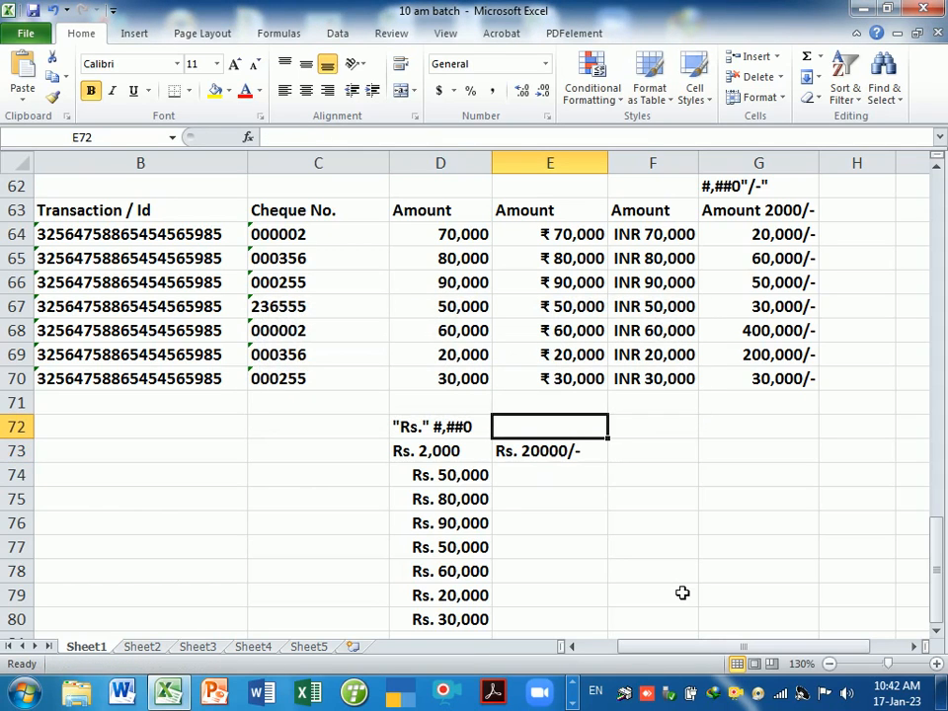
{"action": "type", "text": "\"Rs.\""}
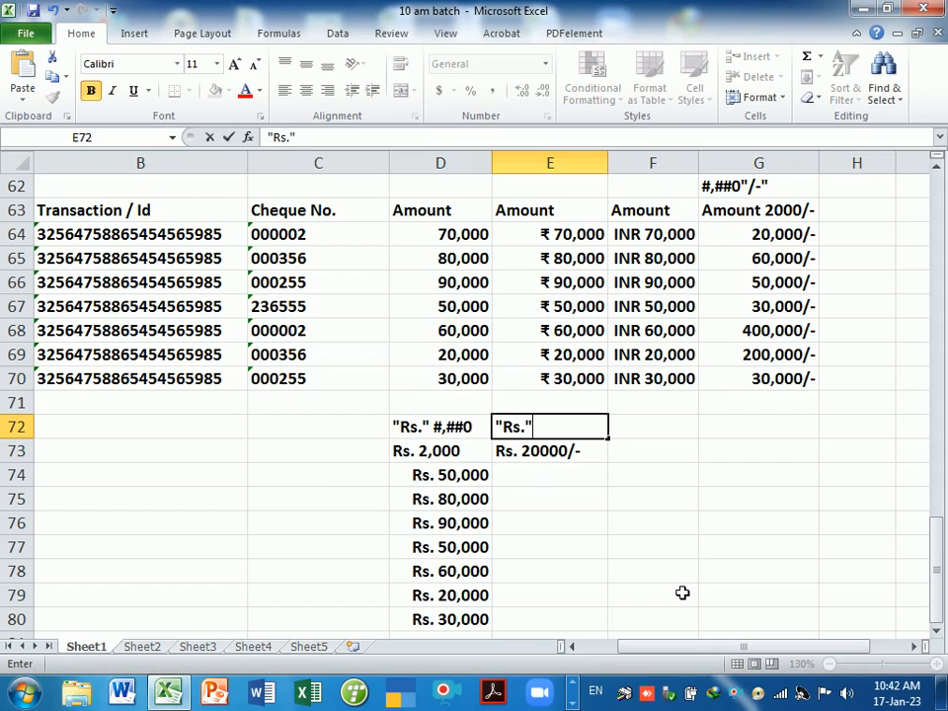
{"action": "type", "text": " #,##0\""}
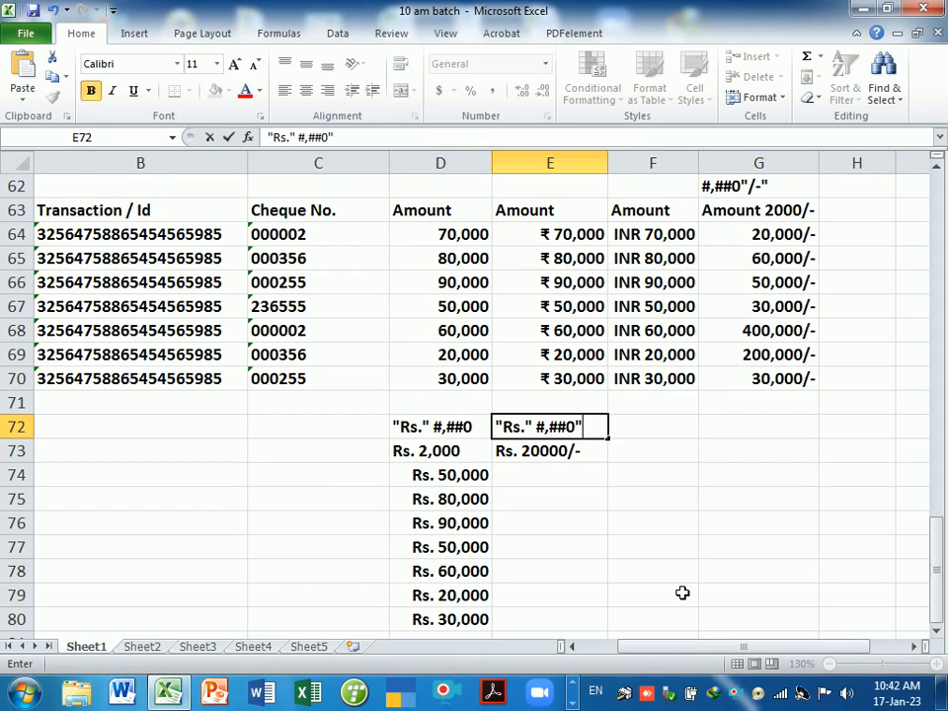
{"action": "type", "text": "/-\""}
{"action": "key", "text": "Return"}
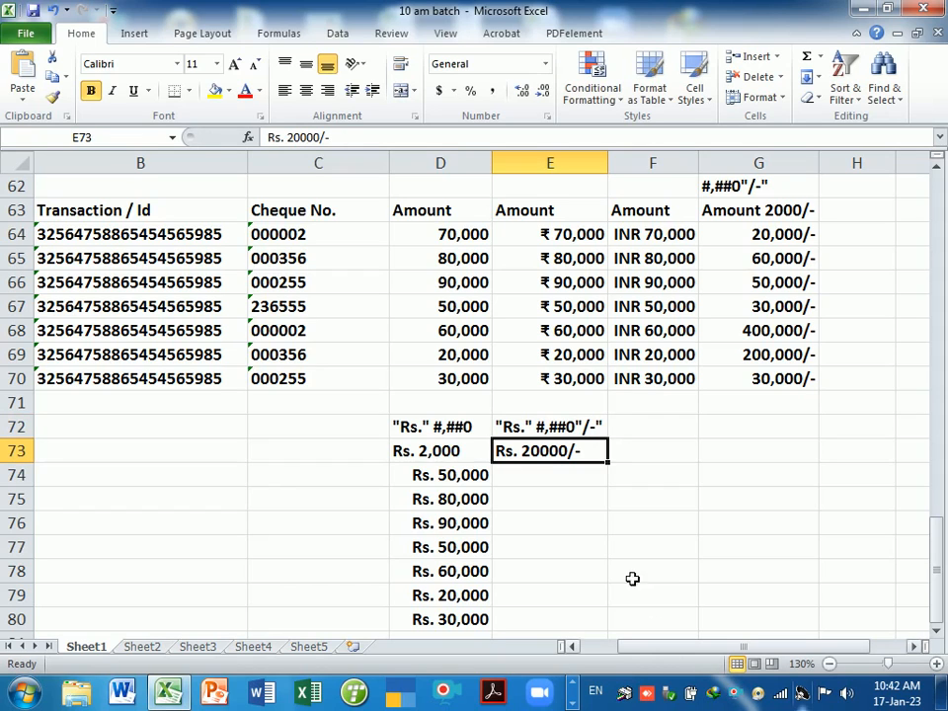
{"action": "left_click_drag", "start_coordinate": [563, 485], "coordinate": [565, 619]}
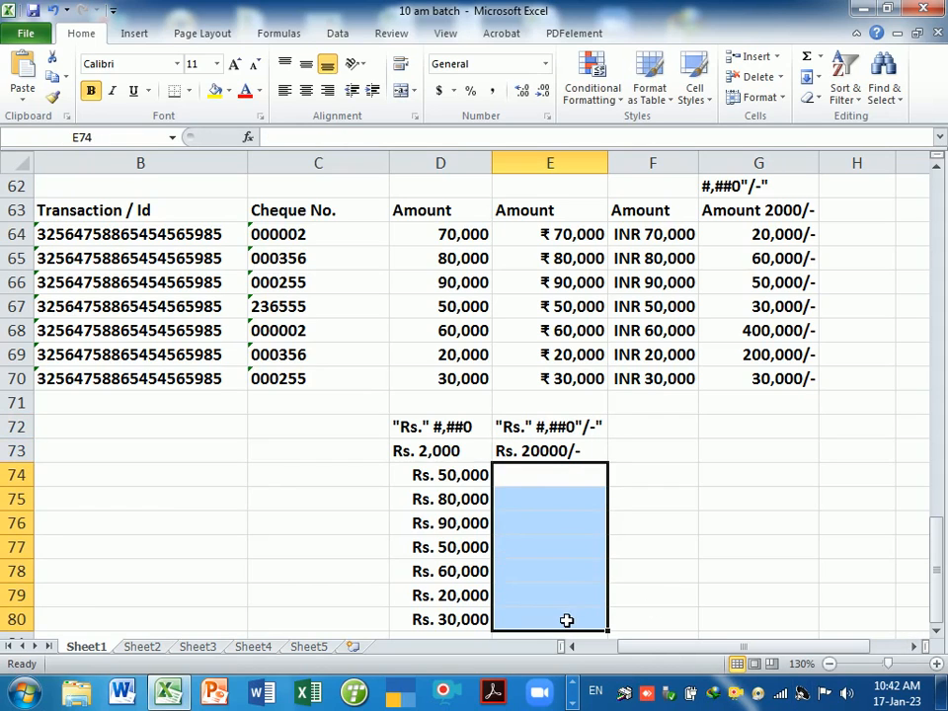
- Apply the custom format "Rs." #,##0"/-" to E74:E80
{"action": "key", "text": "ctrl+1"}
{"action": "left_click_drag", "start_coordinate": [642, 215], "coordinate": [785, 209]}
{"action": "left_click", "coordinate": [650, 425]}
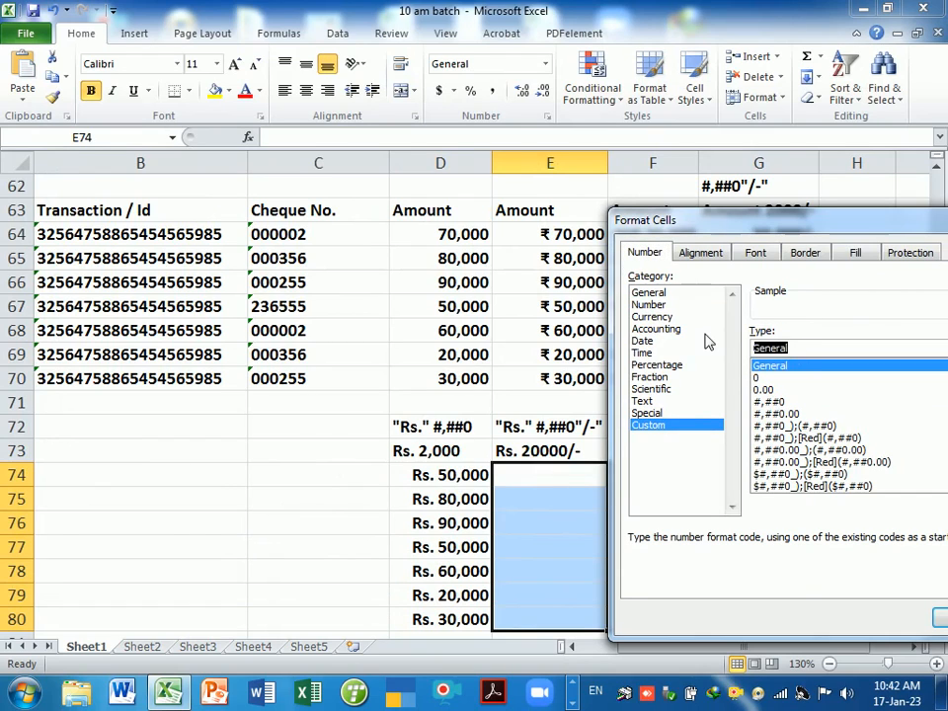
{"action": "key", "text": "BackSpace"}
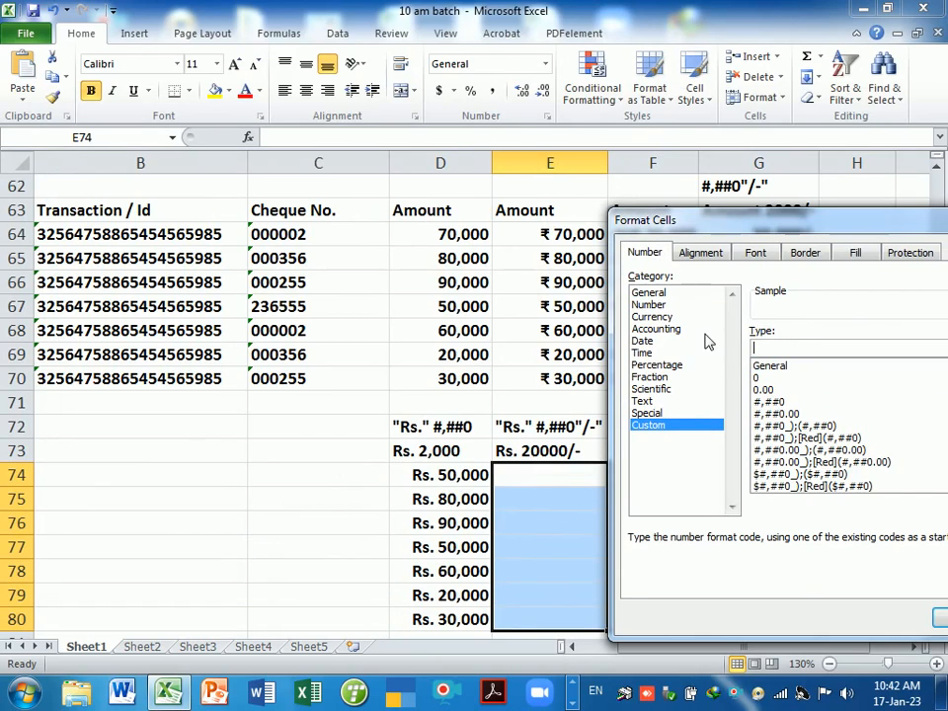
{"action": "type", "text": "\"Rs.\" #,##0\"/-\""}
{"action": "key", "text": "Return"}
- Enter amounts 20000, 30000, 50000, 100000, 200000 and 200,000 into E74:E79
{"action": "type", "text": "20000"}
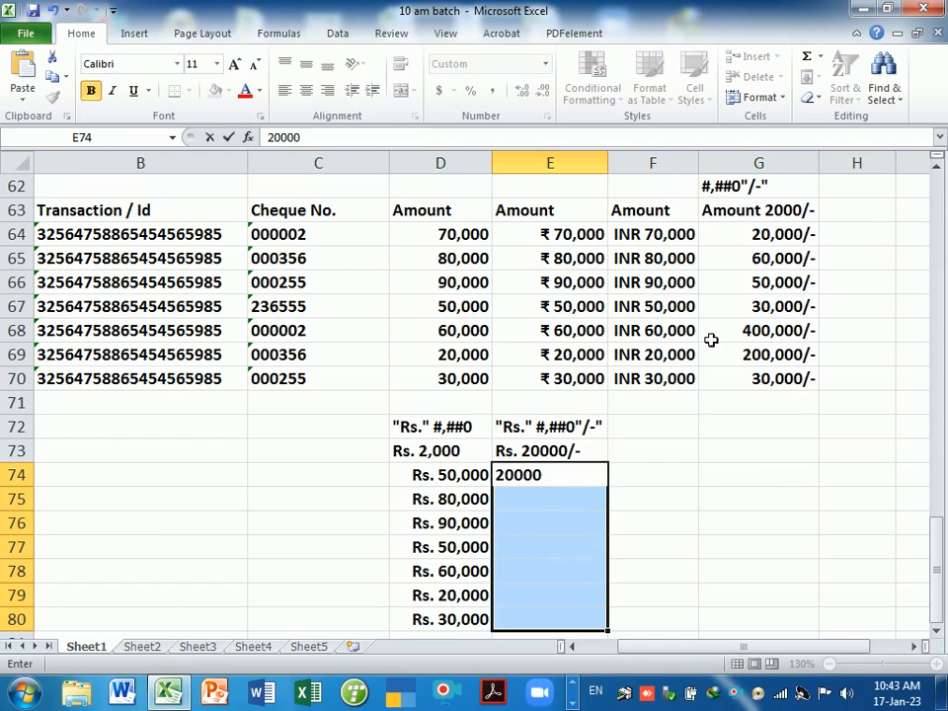
{"action": "key", "text": "Return"}
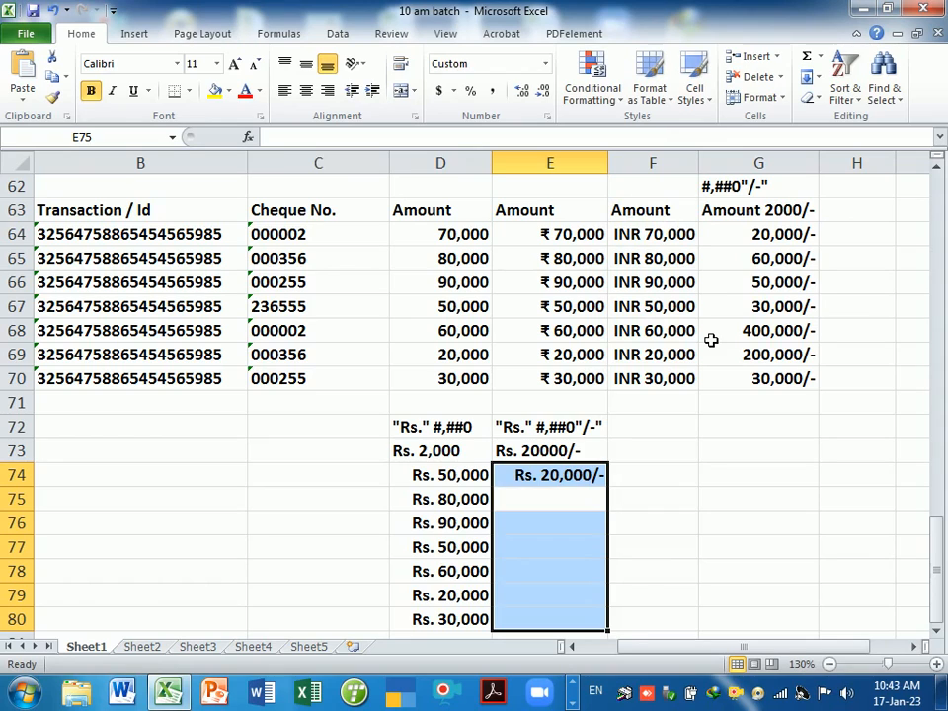
{"action": "type", "text": "30000"}
{"action": "key", "text": "Return"}
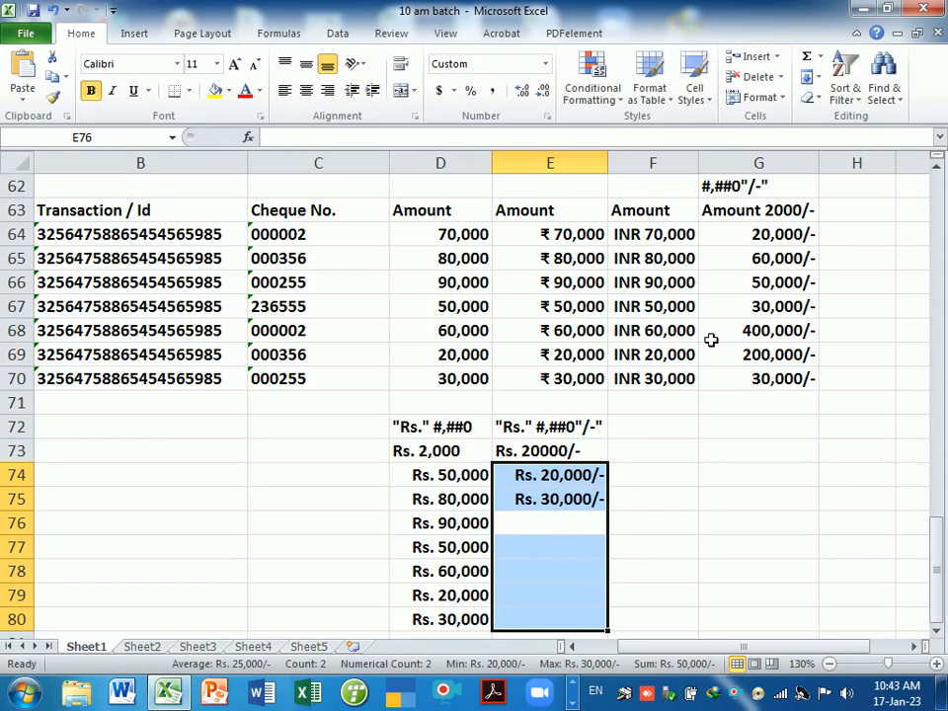
{"action": "type", "text": "50000"}
{"action": "key", "text": "Return"}
{"action": "type", "text": "100000"}
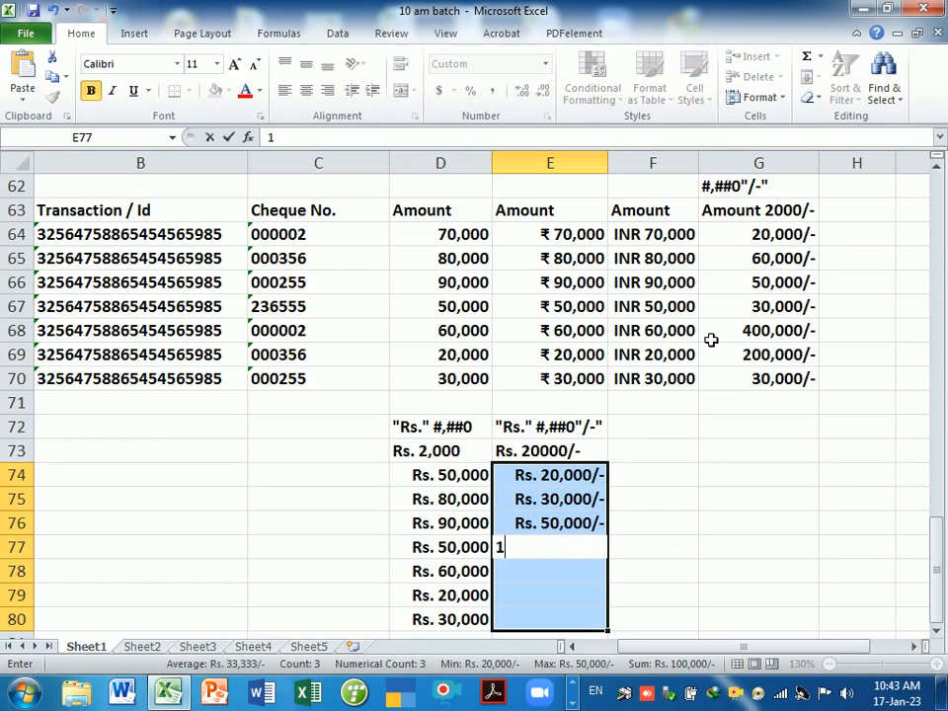
{"action": "key", "text": "Return"}
{"action": "type", "text": "200000"}
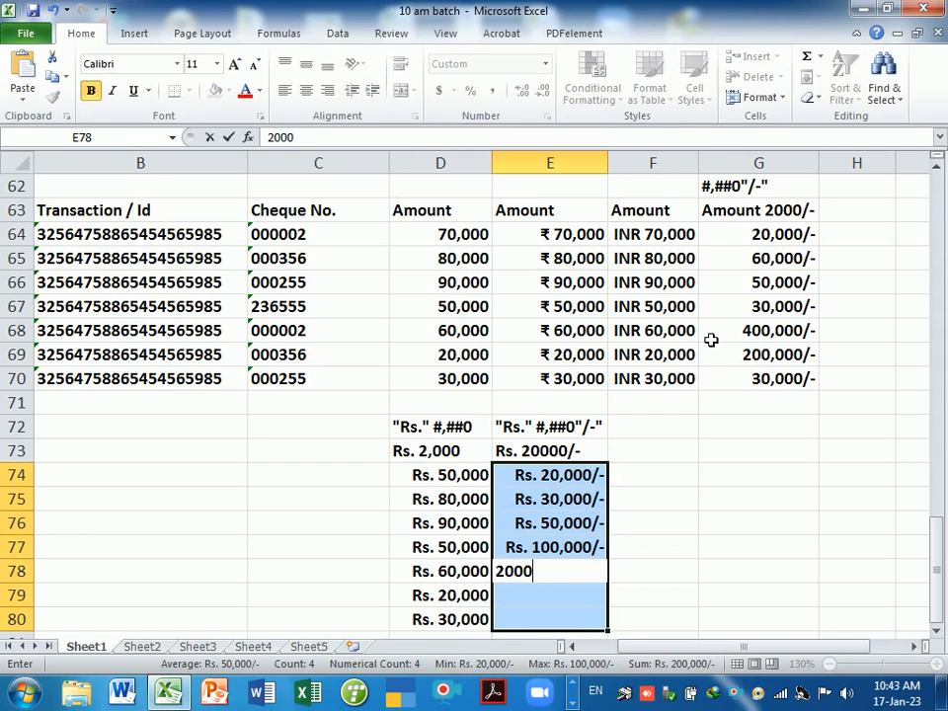
{"action": "key", "text": "Return"}
{"action": "type", "text": "200,000"}
{"action": "key", "text": "Return"}
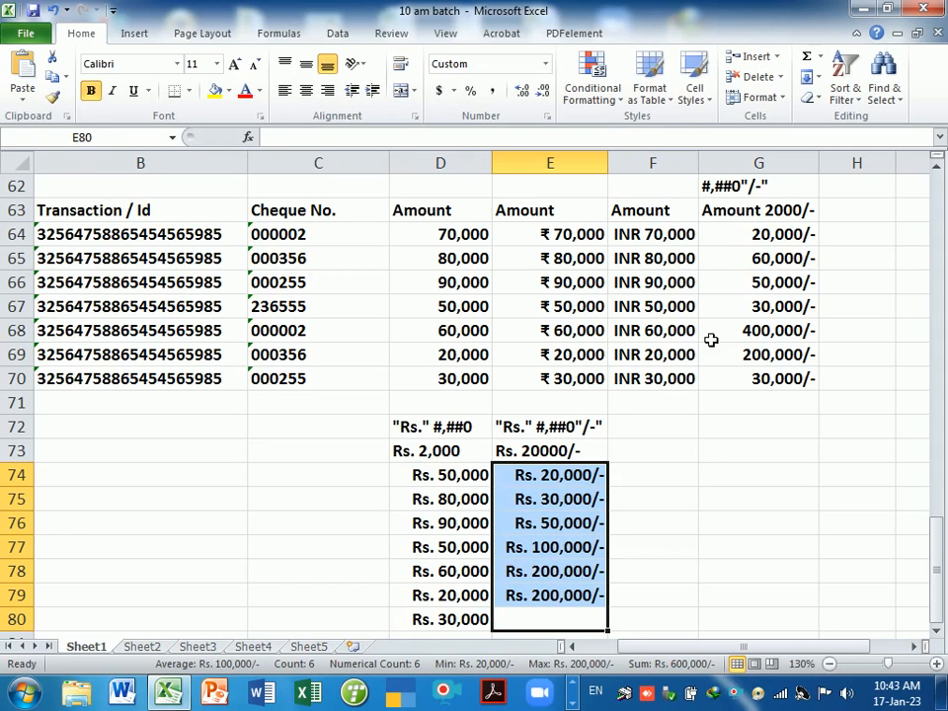
{"action": "left_click", "coordinate": [664, 453]}
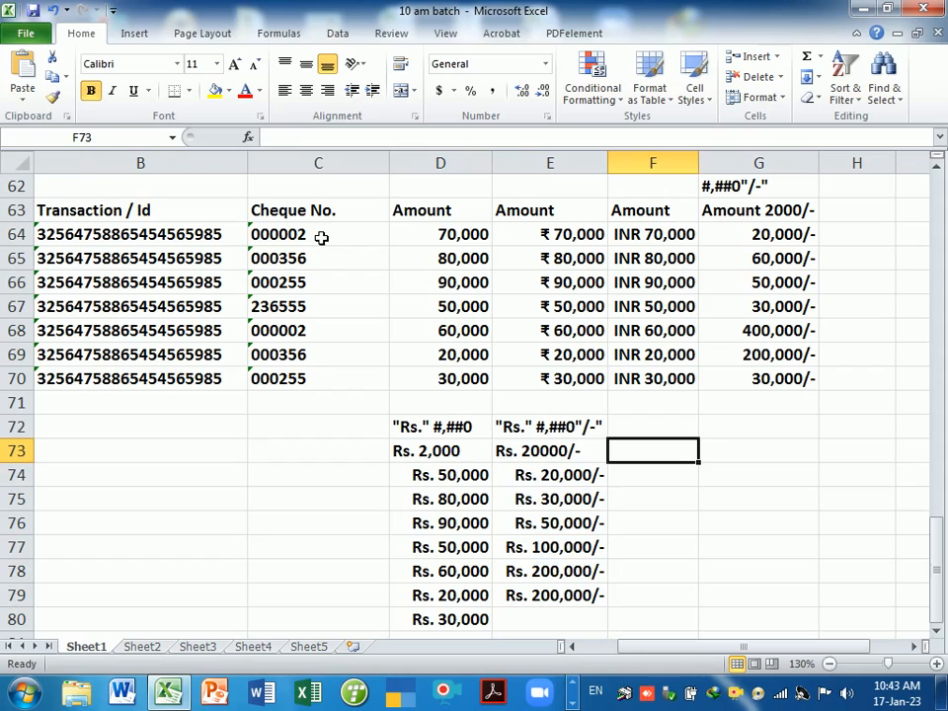
- Copy the Cheque No. header from C63 into B72
{"action": "left_click_drag", "start_coordinate": [322, 242], "coordinate": [328, 376]}
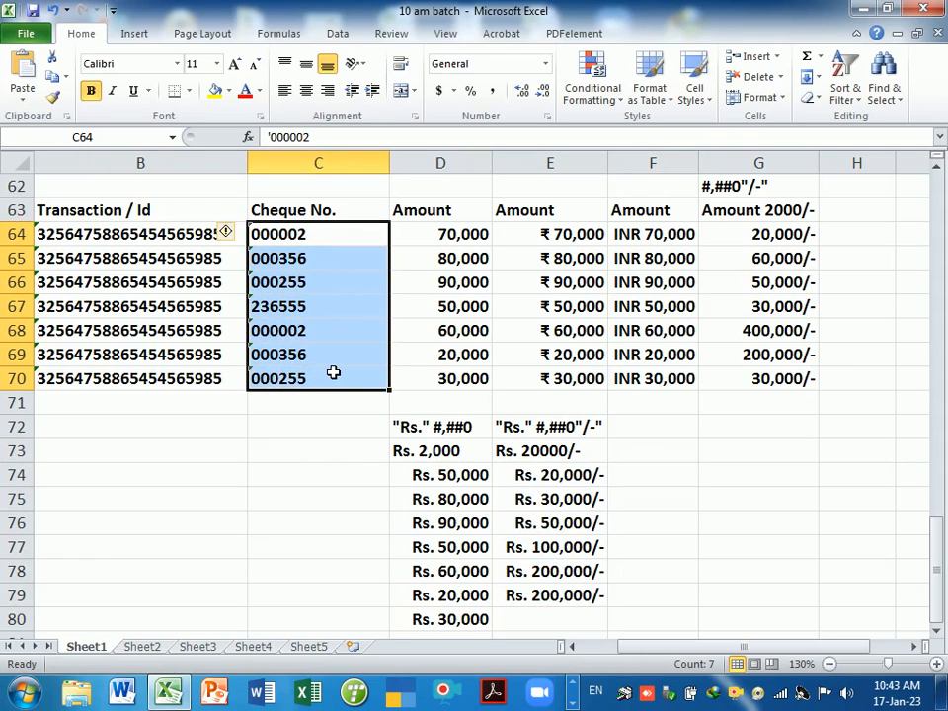
{"action": "left_click", "coordinate": [323, 216]}
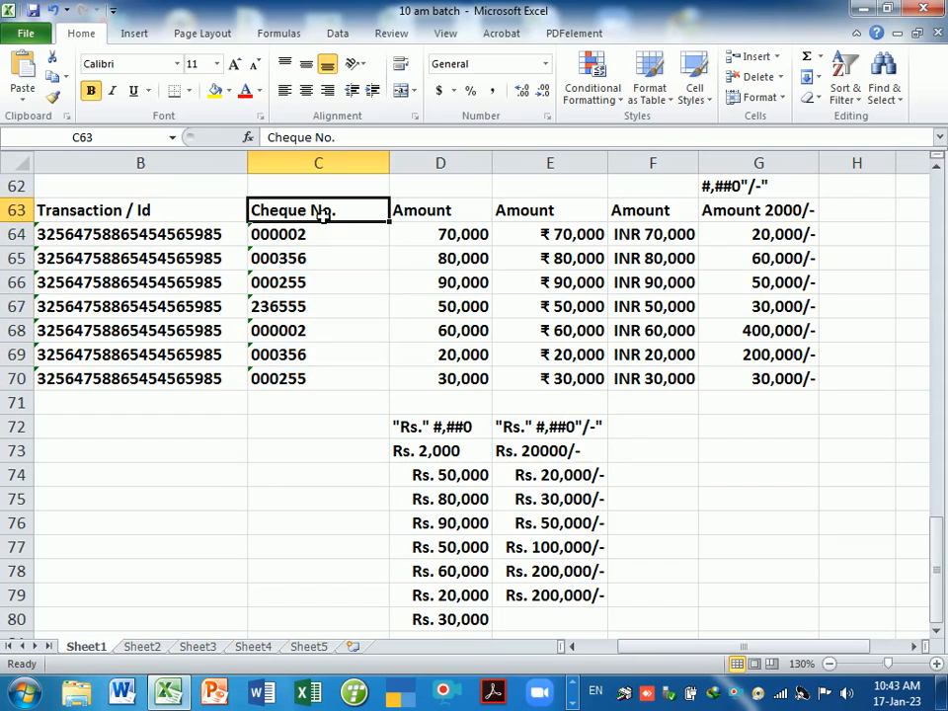
{"action": "key", "text": "ctrl+c"}
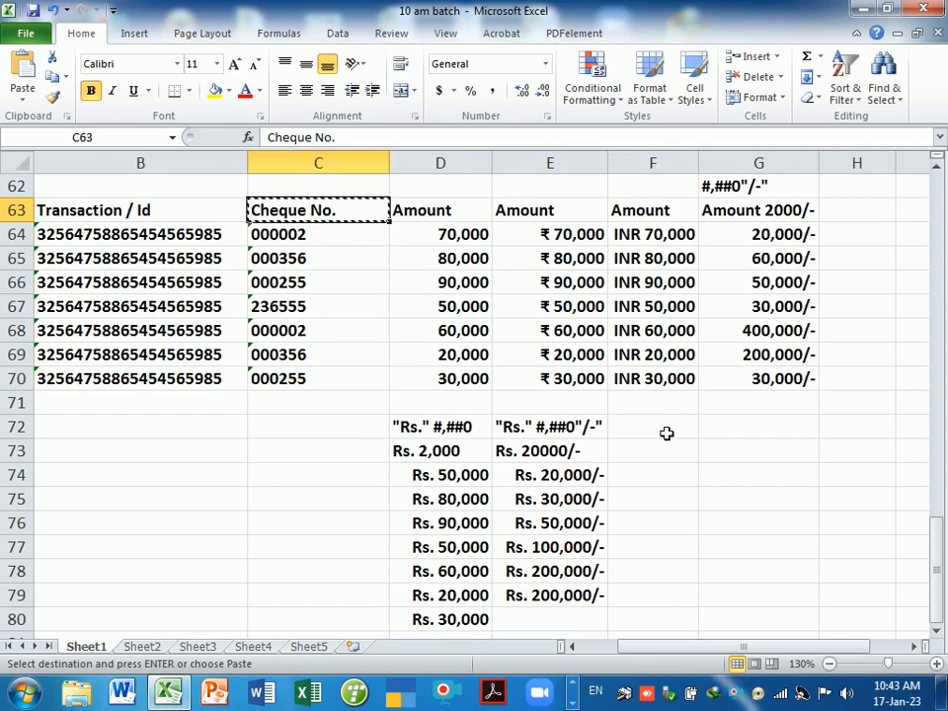
{"action": "left_click", "coordinate": [213, 431]}
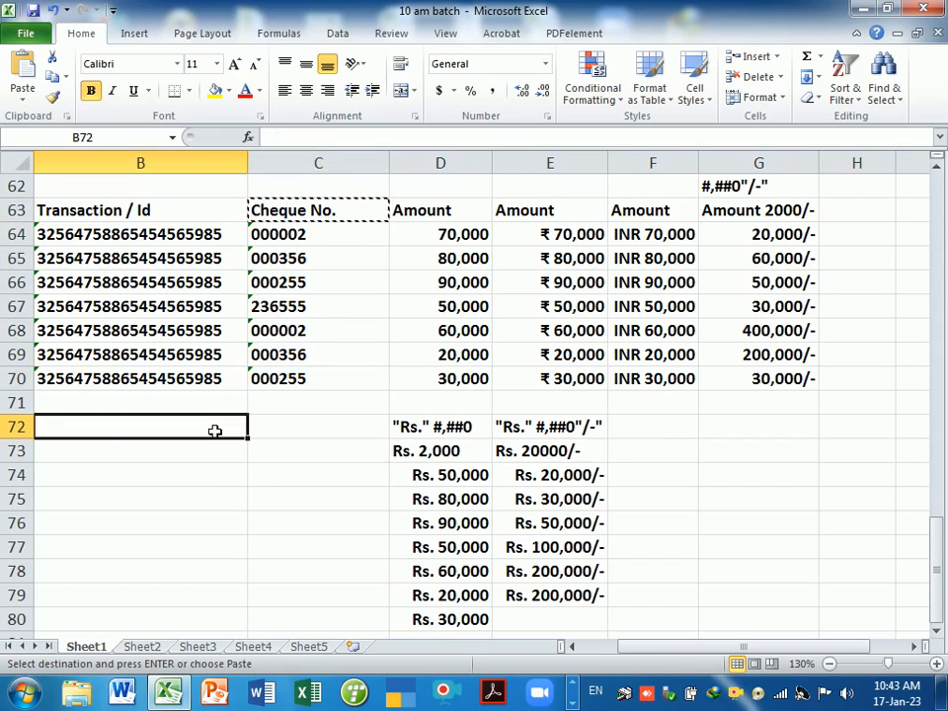
{"action": "key", "text": "Return"}
- Edit B72 so the heading reads Cheque No. 000000
{"action": "left_click", "coordinate": [186, 452]}
{"action": "left_click", "coordinate": [167, 431]}
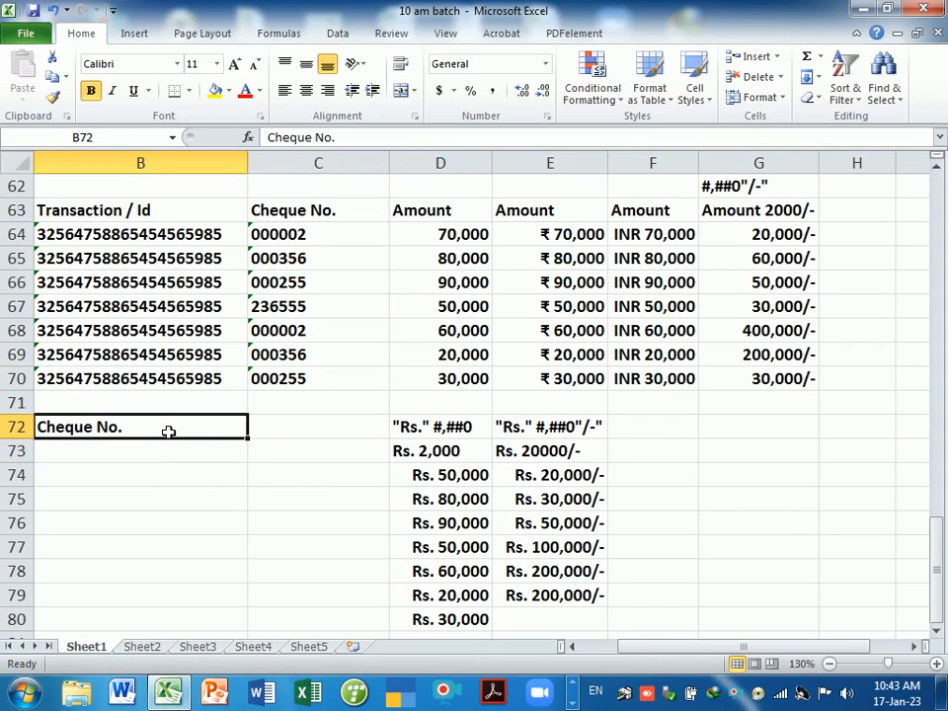
{"action": "left_click", "coordinate": [171, 459]}
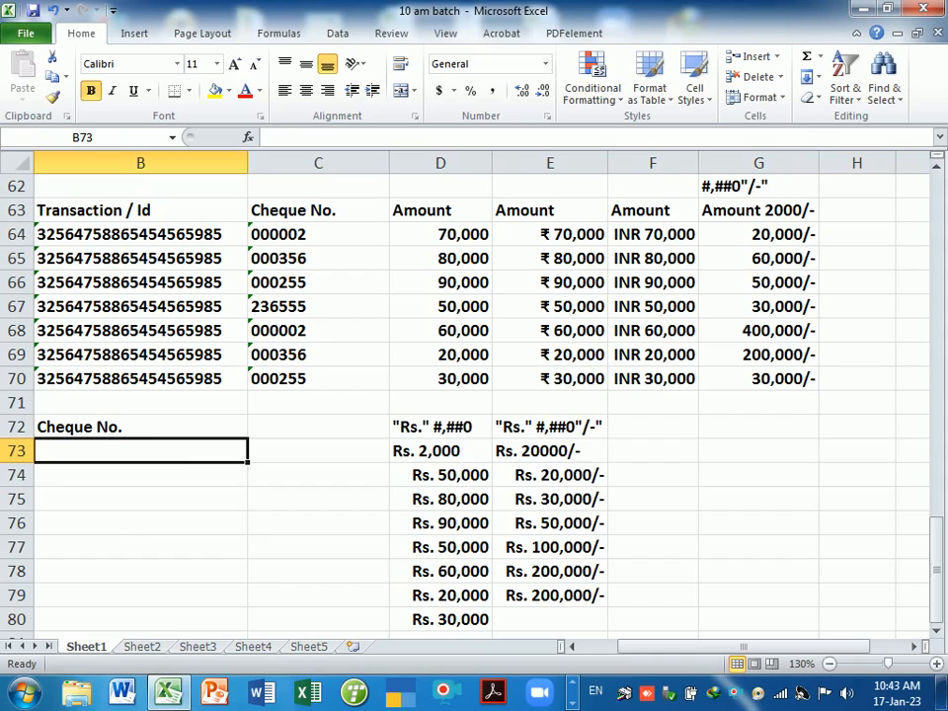
{"action": "left_click", "coordinate": [159, 431]}
{"action": "key", "text": "F2"}
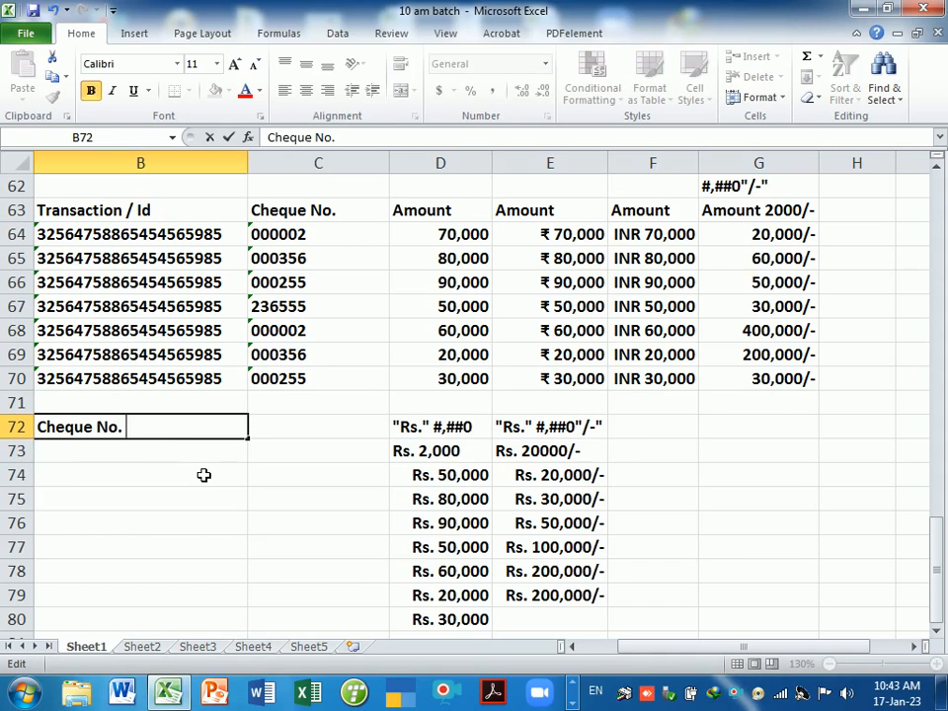
{"action": "type", "text": "000000"}
{"action": "key", "text": "Return"}
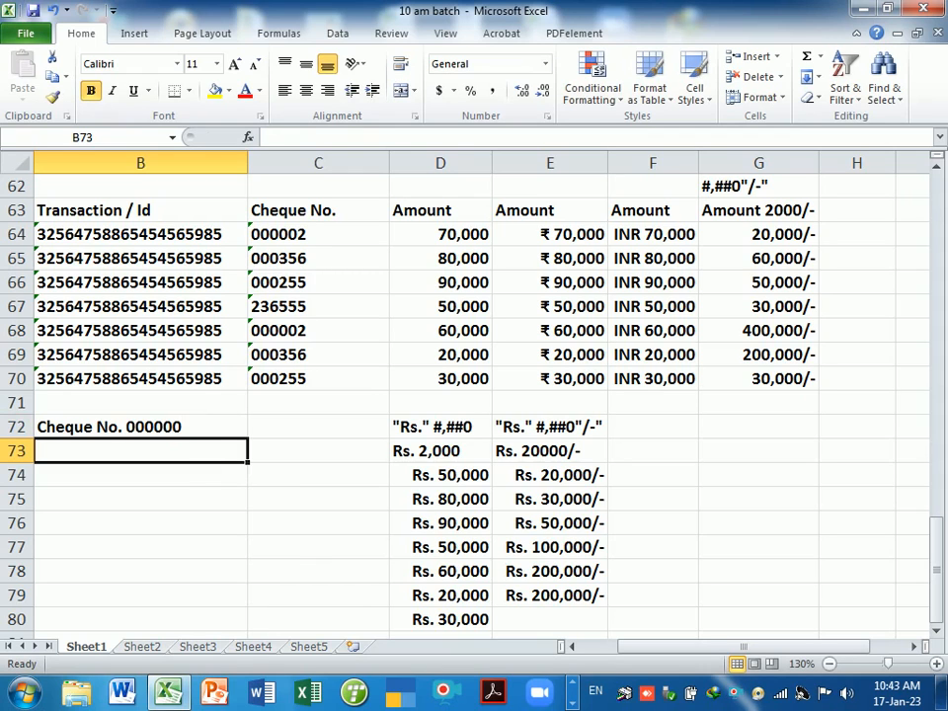
{"action": "left_click_drag", "start_coordinate": [211, 454], "coordinate": [203, 626]}
- Apply the custom format 000000 to B73:B80
{"action": "key", "text": "ctrl+1"}
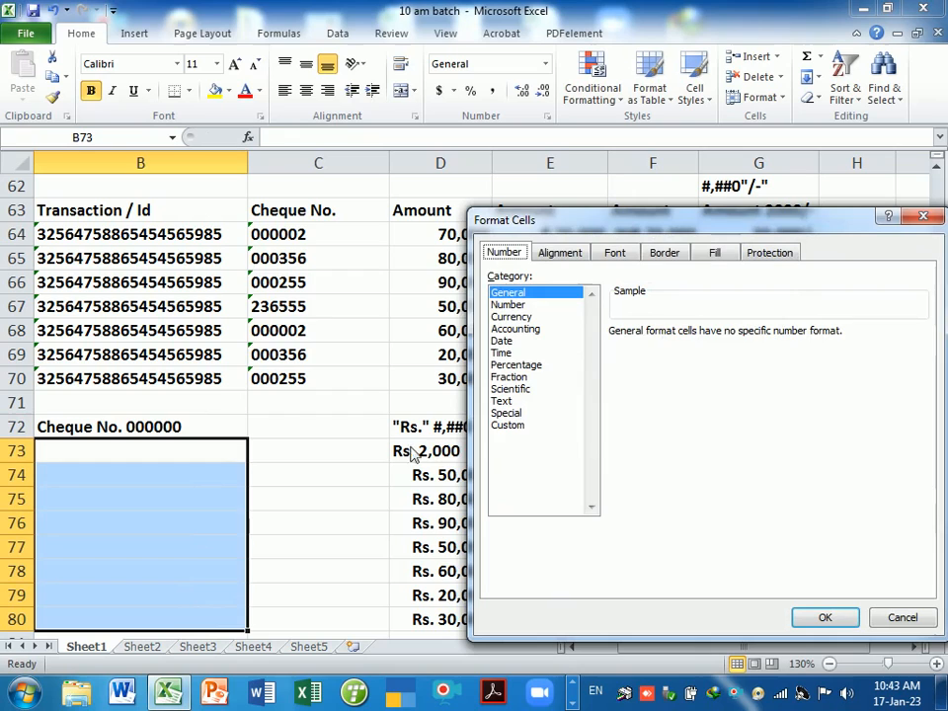
{"action": "left_click", "coordinate": [505, 425]}
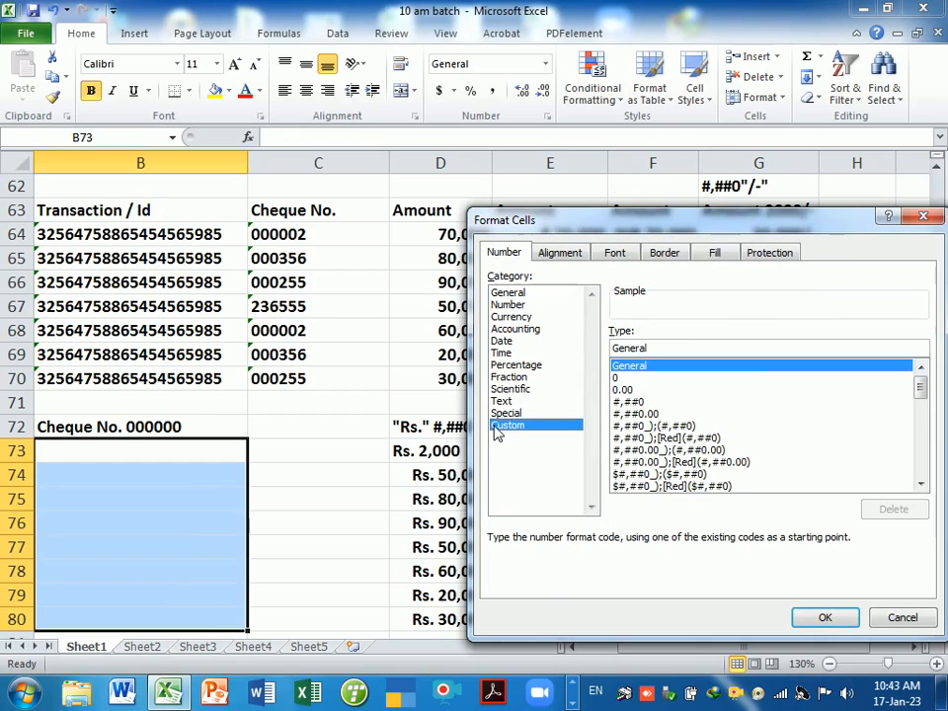
{"action": "double_click", "coordinate": [678, 347]}
{"action": "key", "text": "BackSpace"}
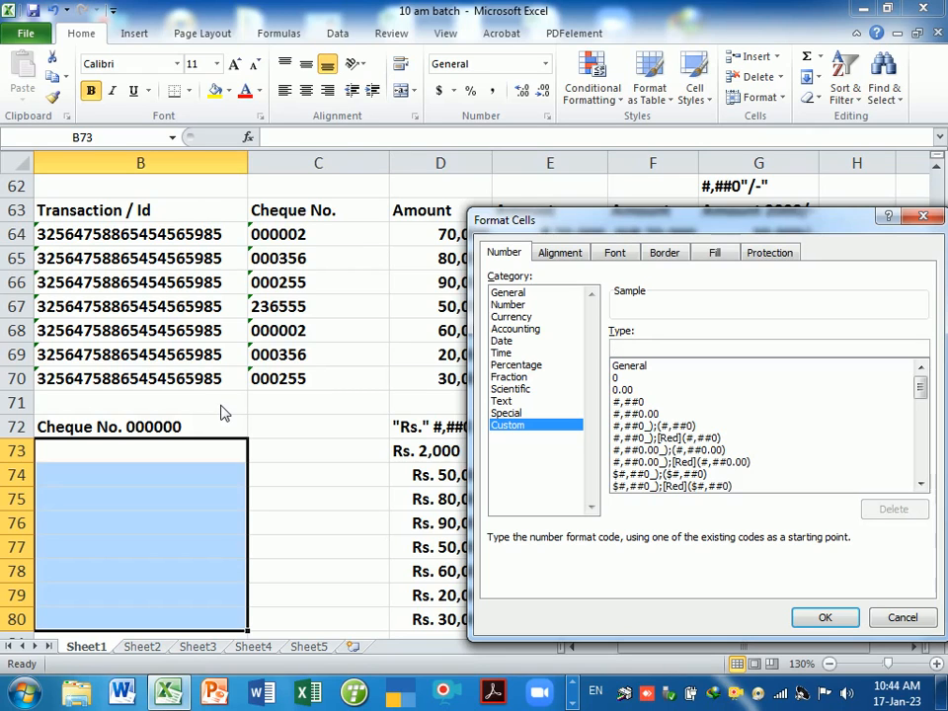
{"action": "type", "text": "0000"}
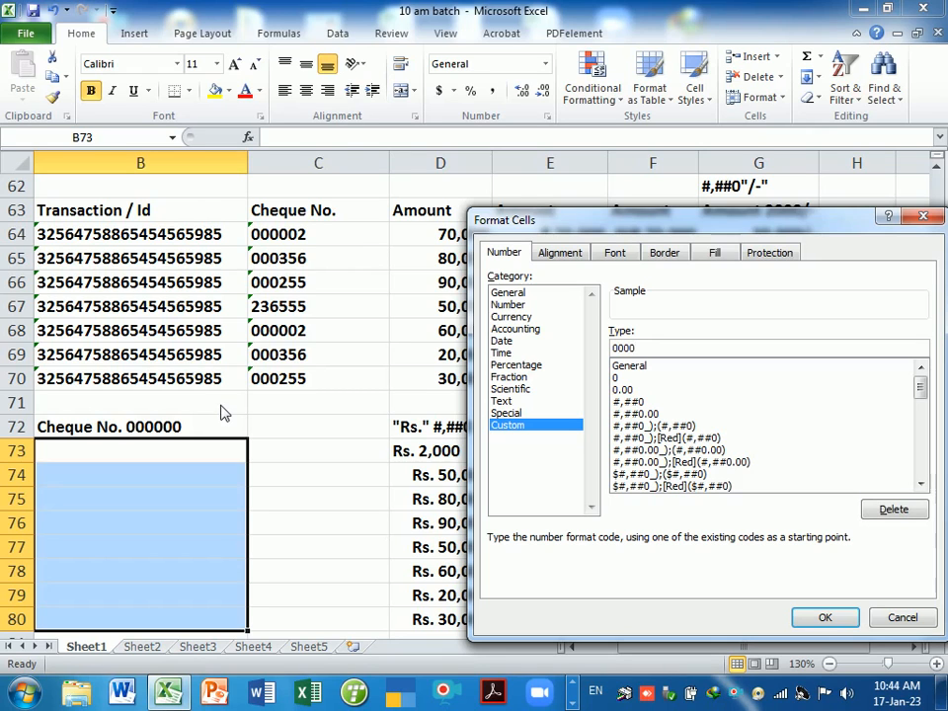
{"action": "type", "text": "00"}
{"action": "key", "text": "Return"}
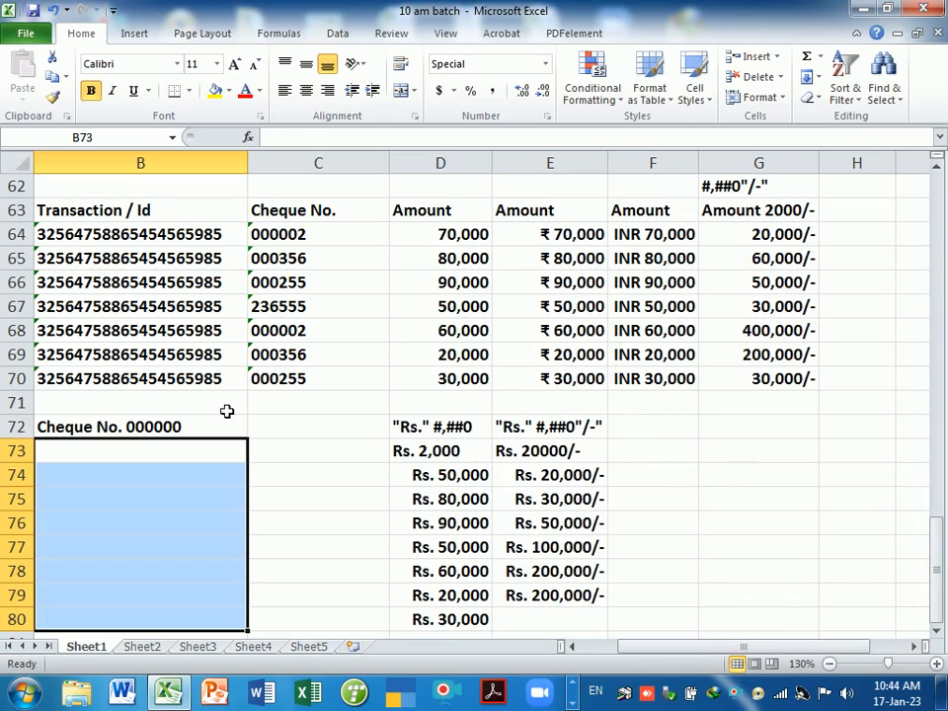
- Enter cheque numbers 23, 32568, 2, 1, 256, 365, 32568 and 32562 into B73:B80
{"action": "type", "text": "23"}
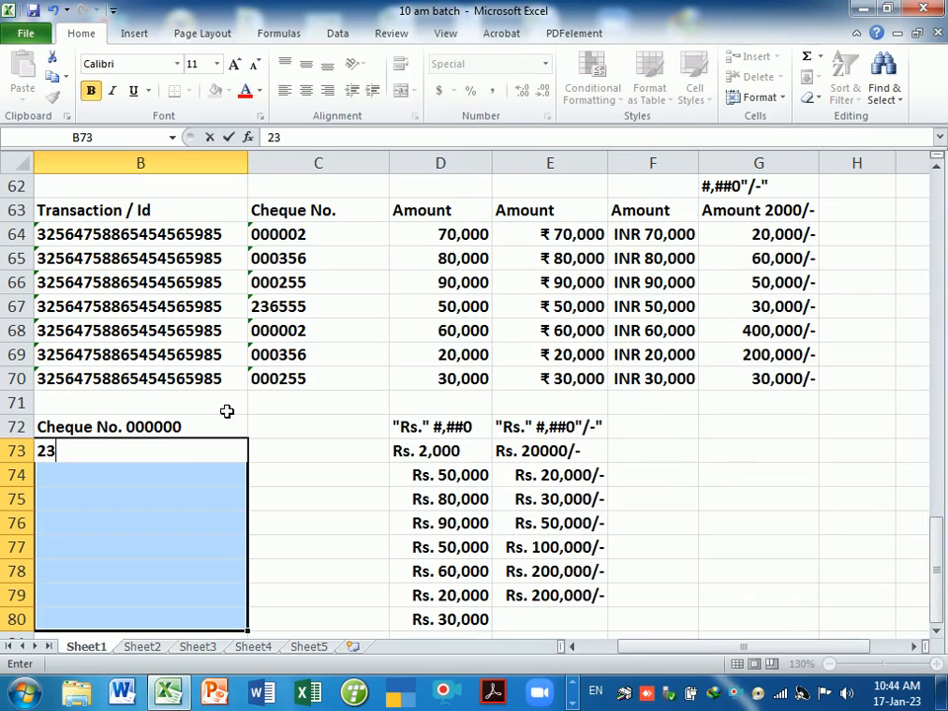
{"action": "key", "text": "Return"}
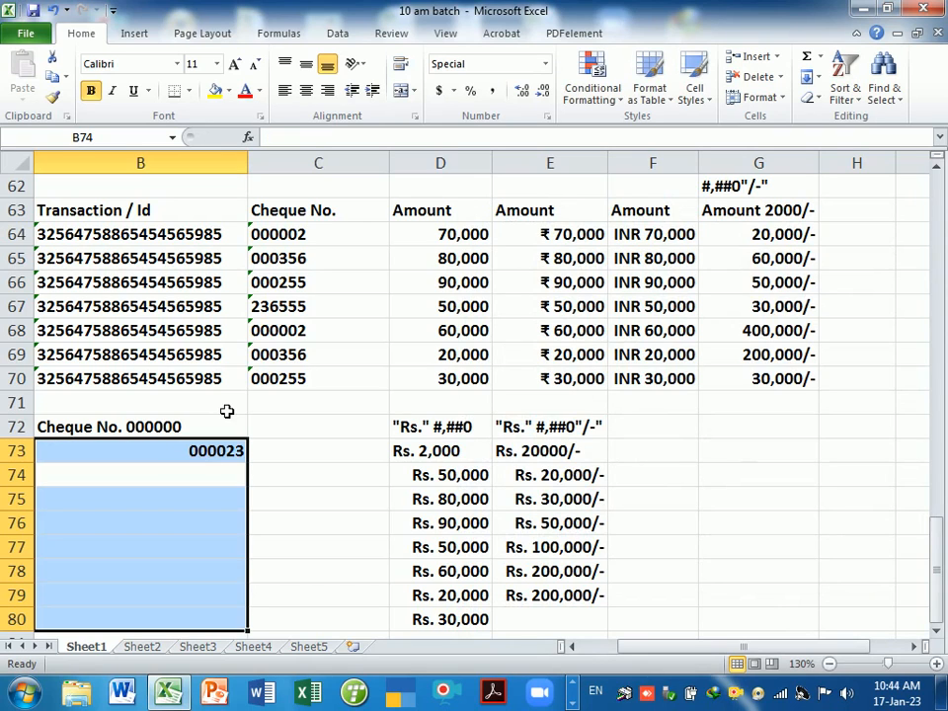
{"action": "type", "text": "32568"}
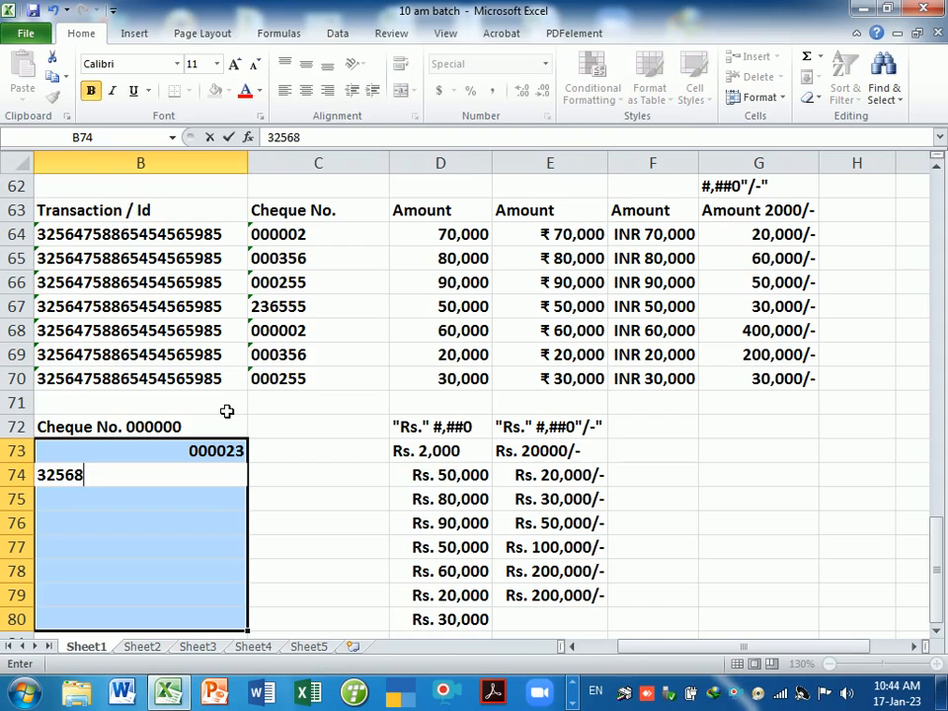
{"action": "key", "text": "Return"}
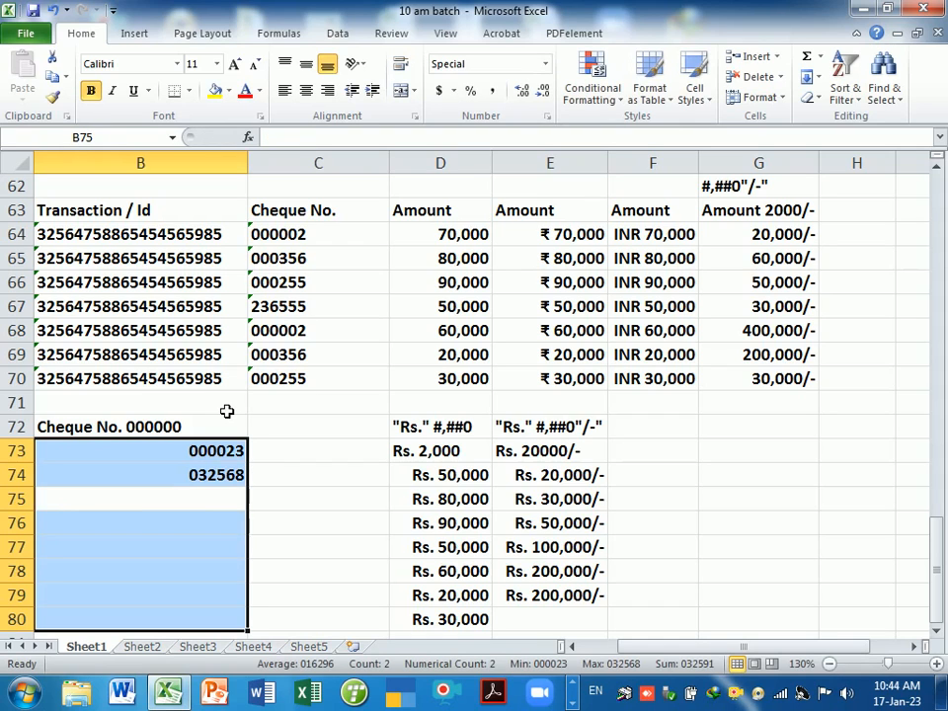
{"action": "type", "text": "2"}
{"action": "key", "text": "Return"}
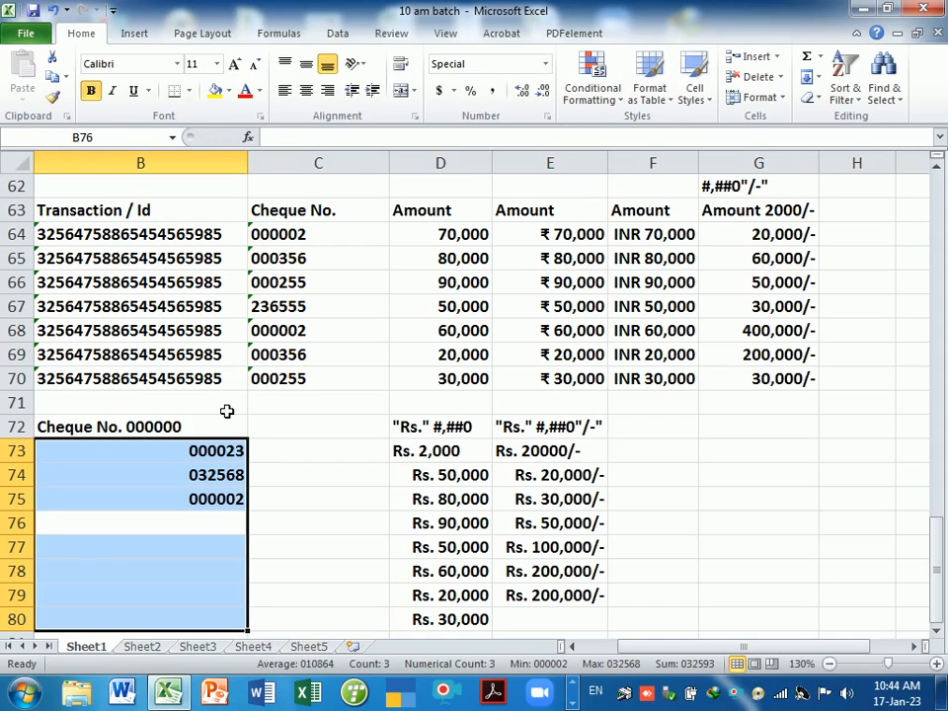
{"action": "type", "text": "1"}
{"action": "key", "text": "Return"}
{"action": "type", "text": "256"}
{"action": "key", "text": "Return"}
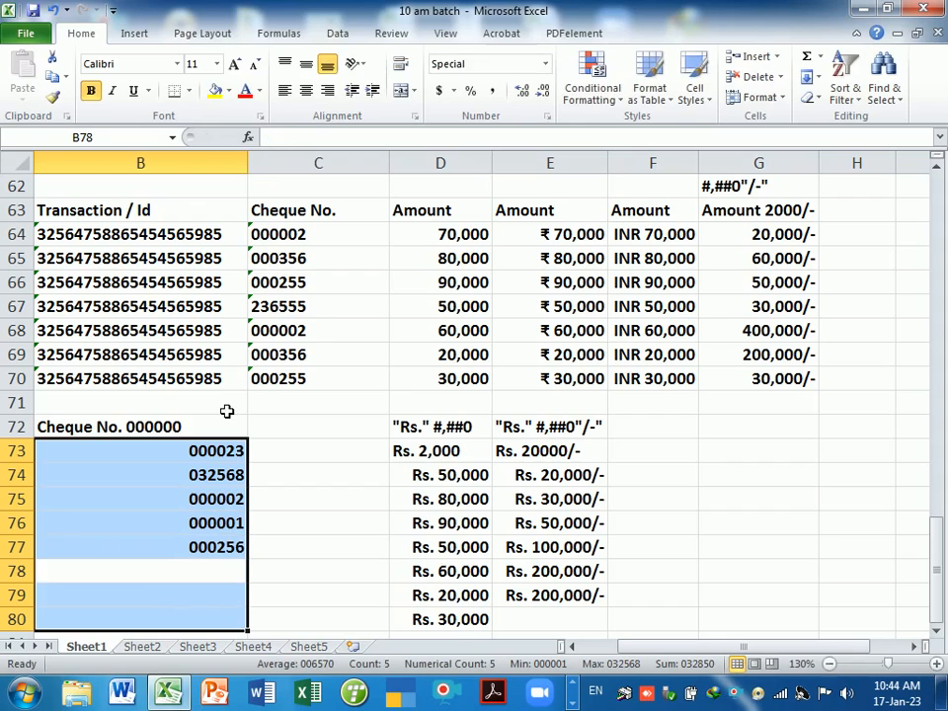
{"action": "type", "text": "365"}
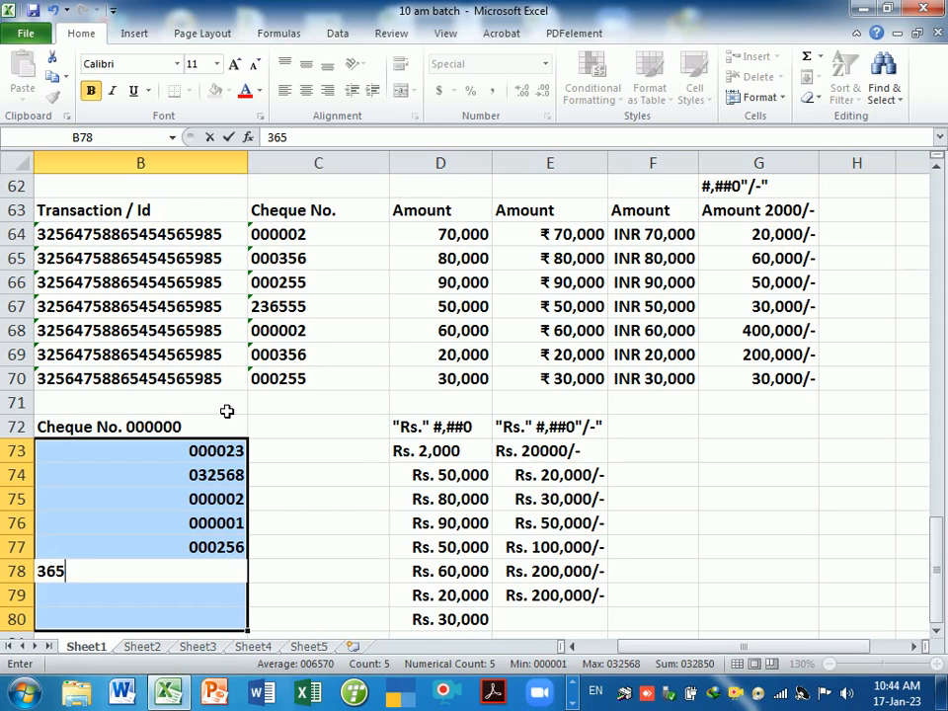
{"action": "key", "text": "Return"}
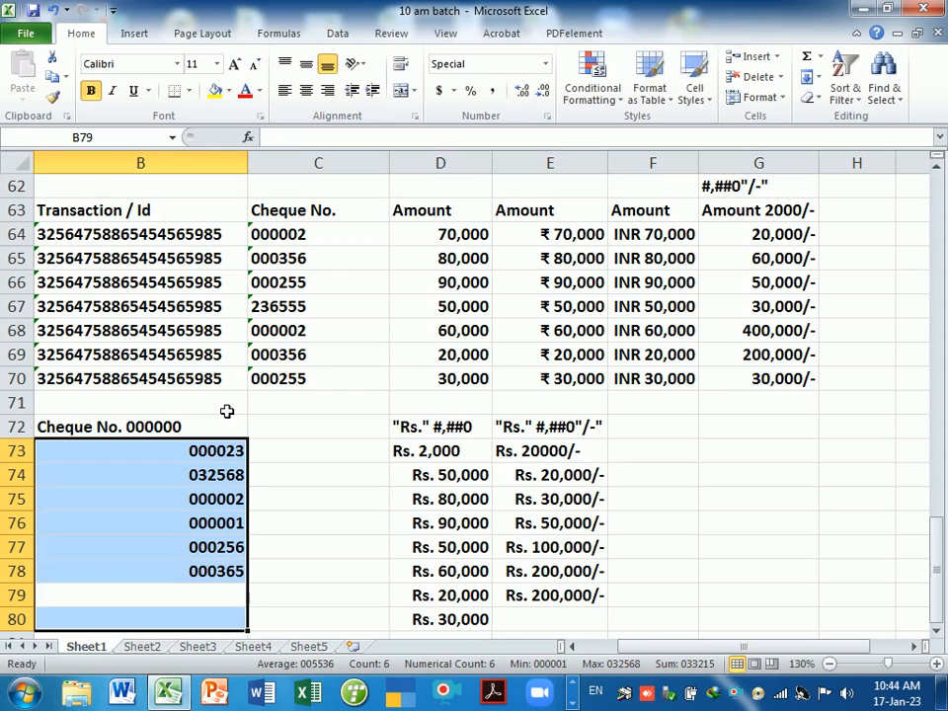
{"action": "type", "text": "32568"}
{"action": "key", "text": "Return"}
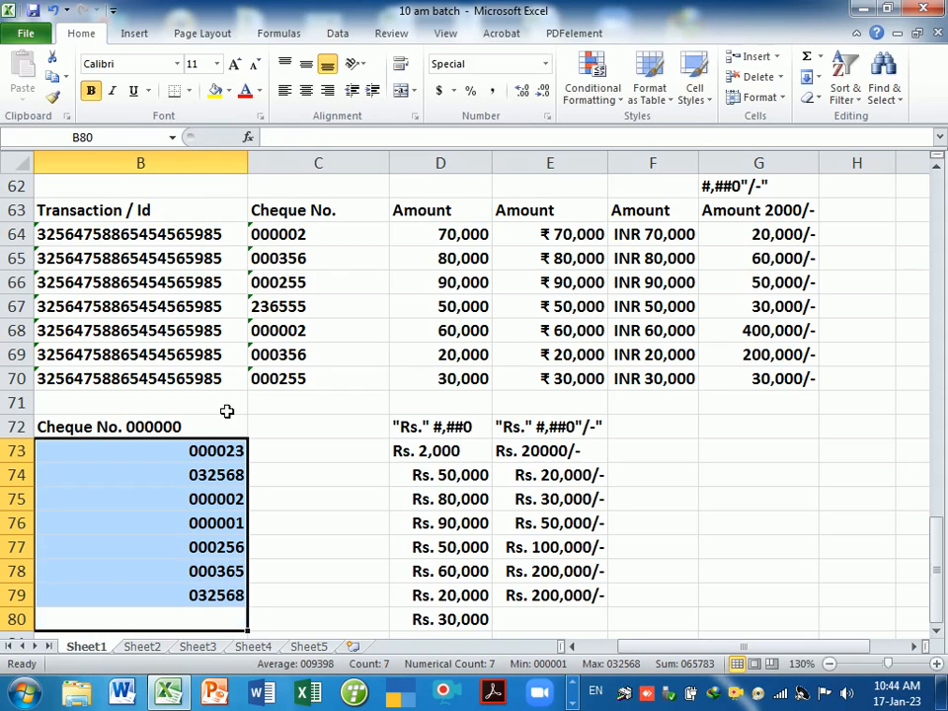
{"action": "type", "text": "32562"}
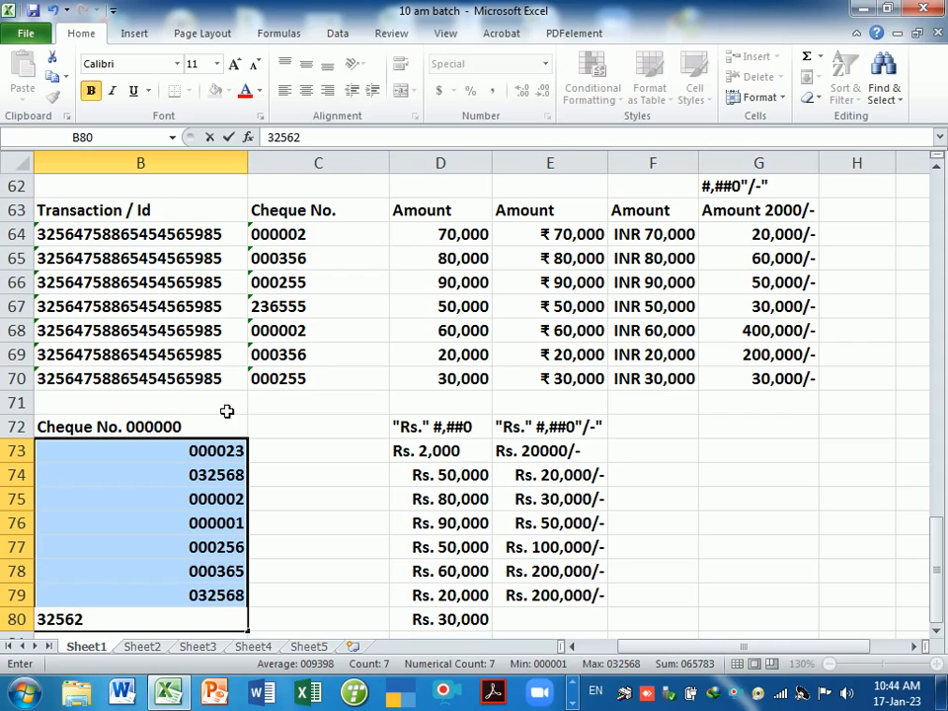
{"action": "key", "text": "Return"}
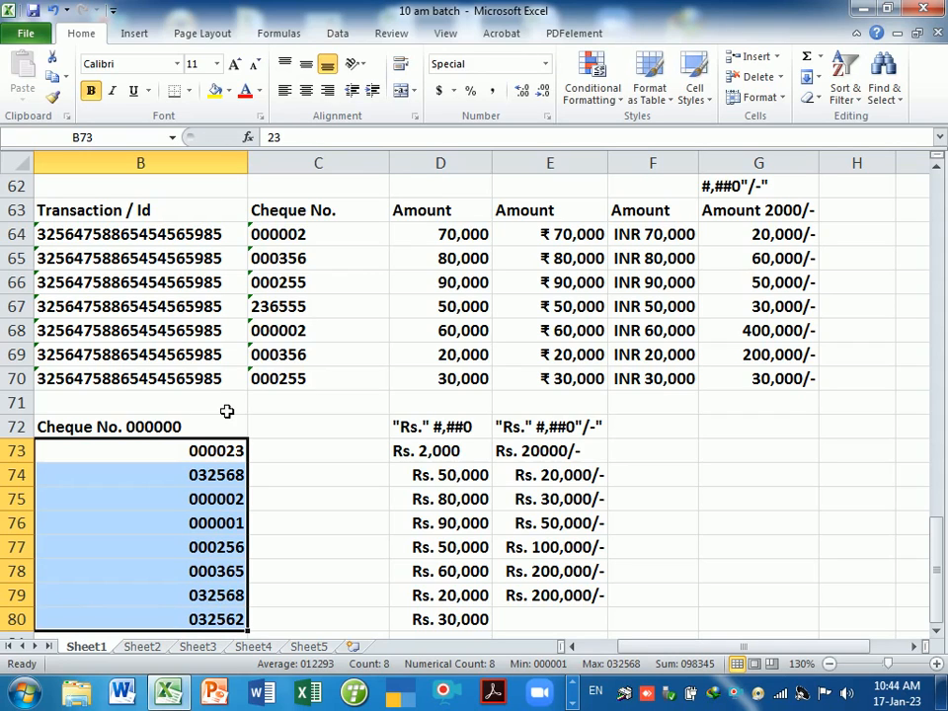
{"action": "left_click", "coordinate": [273, 457]}
{"action": "left_click_drag", "start_coordinate": [233, 457], "coordinate": [223, 595]}
{"action": "left_click", "coordinate": [345, 546]}
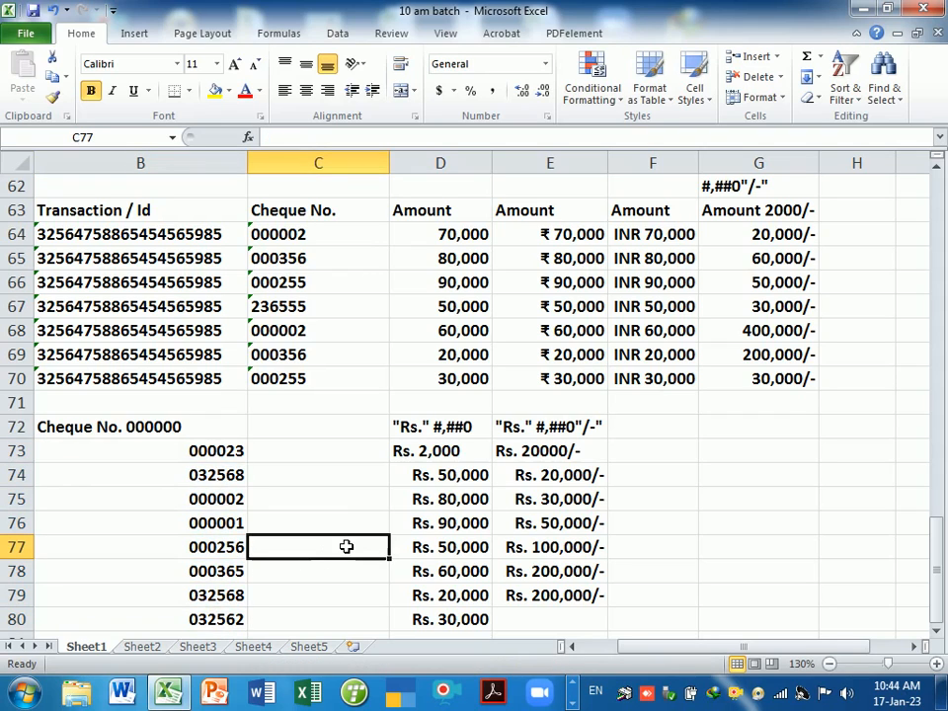
{"action": "left_click", "coordinate": [199, 436]}
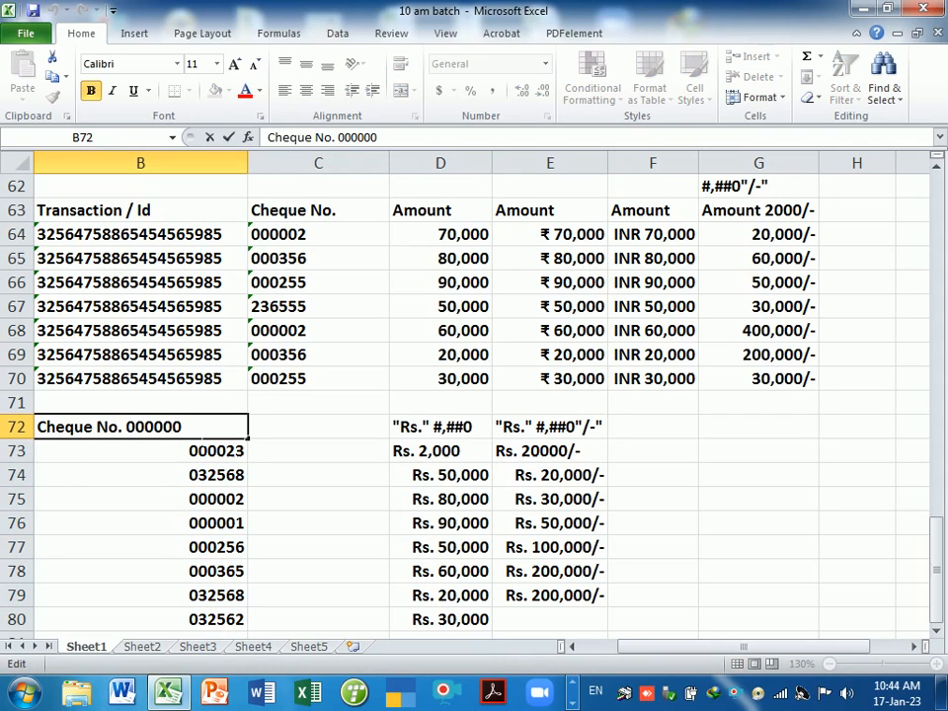
{"action": "left_click", "coordinate": [239, 477]}
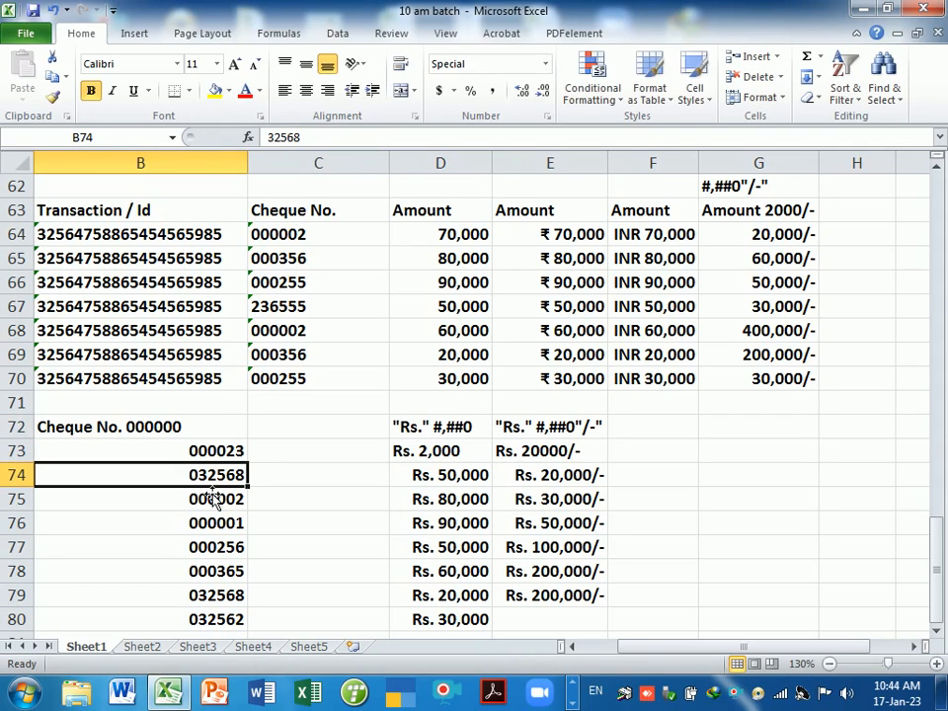
{"action": "left_click", "coordinate": [339, 481]}
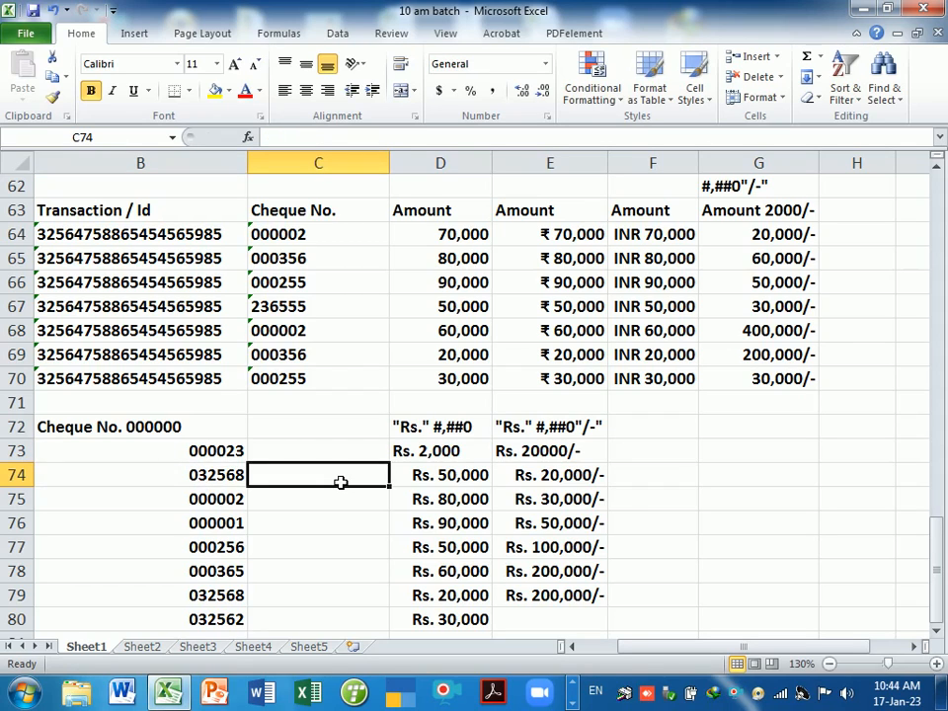
{"action": "left_click", "coordinate": [327, 430]}
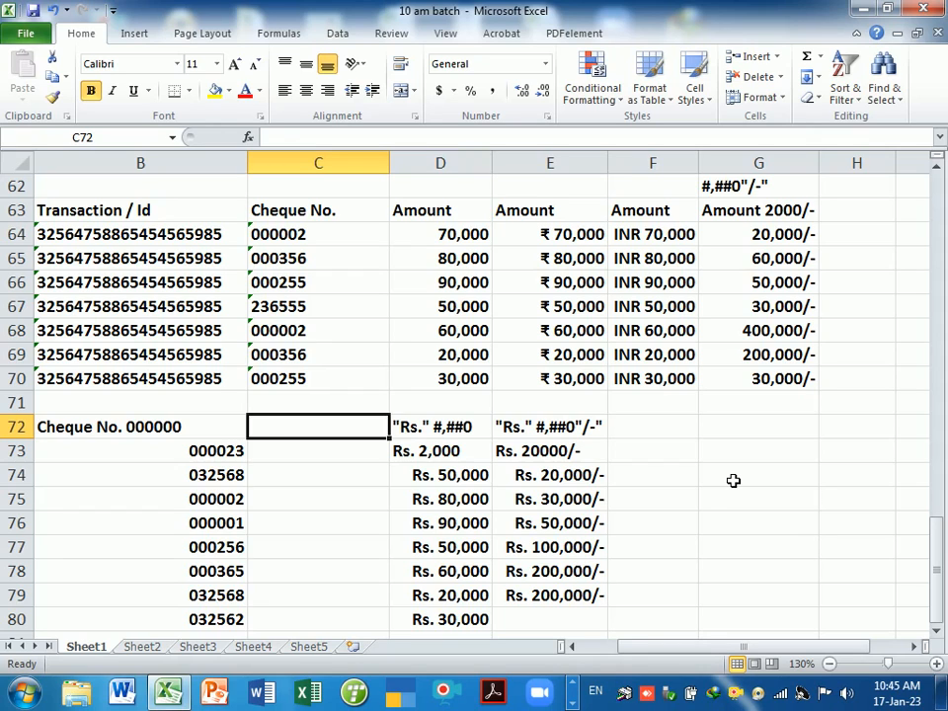
- Enter the sample MRP. 20000 in C72 and move it down to C73
{"action": "type", "text": "MRP."}
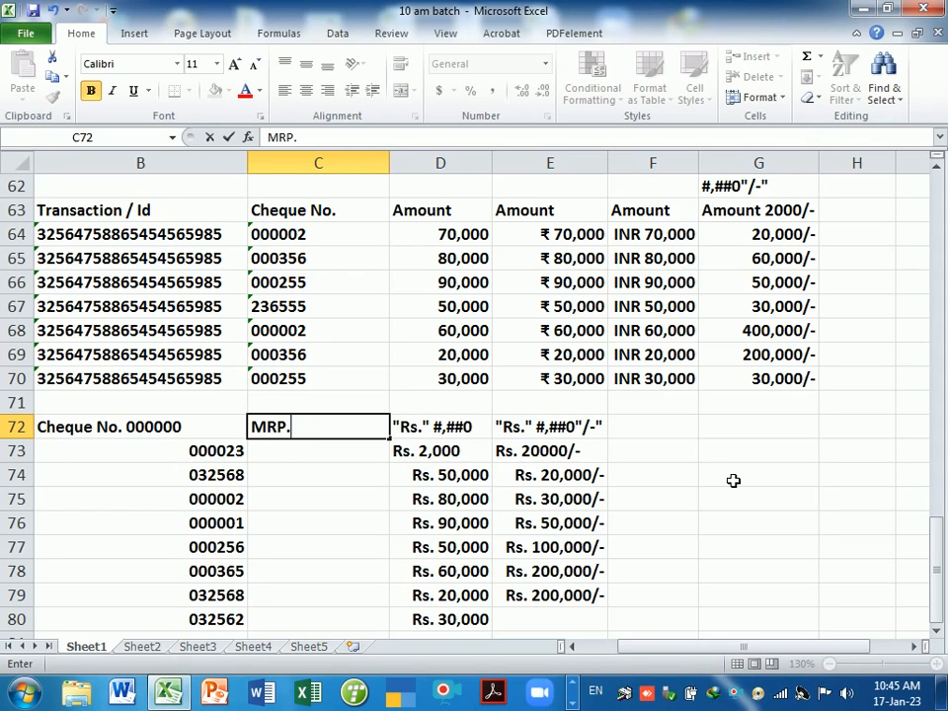
{"action": "type", "text": " 2000"}
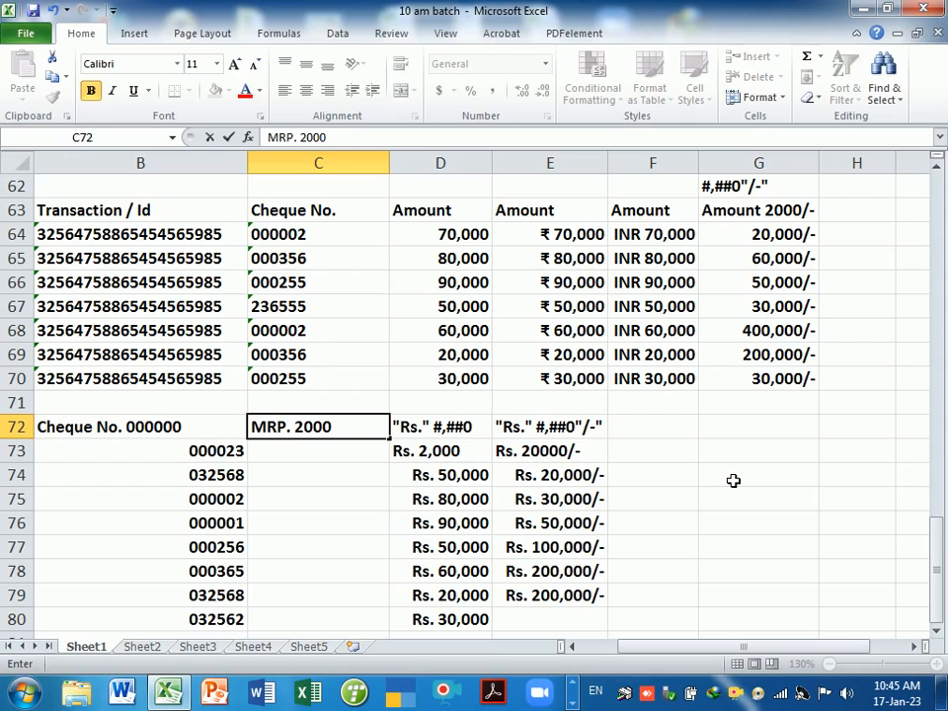
{"action": "type", "text": "0"}
{"action": "key", "text": "Return"}
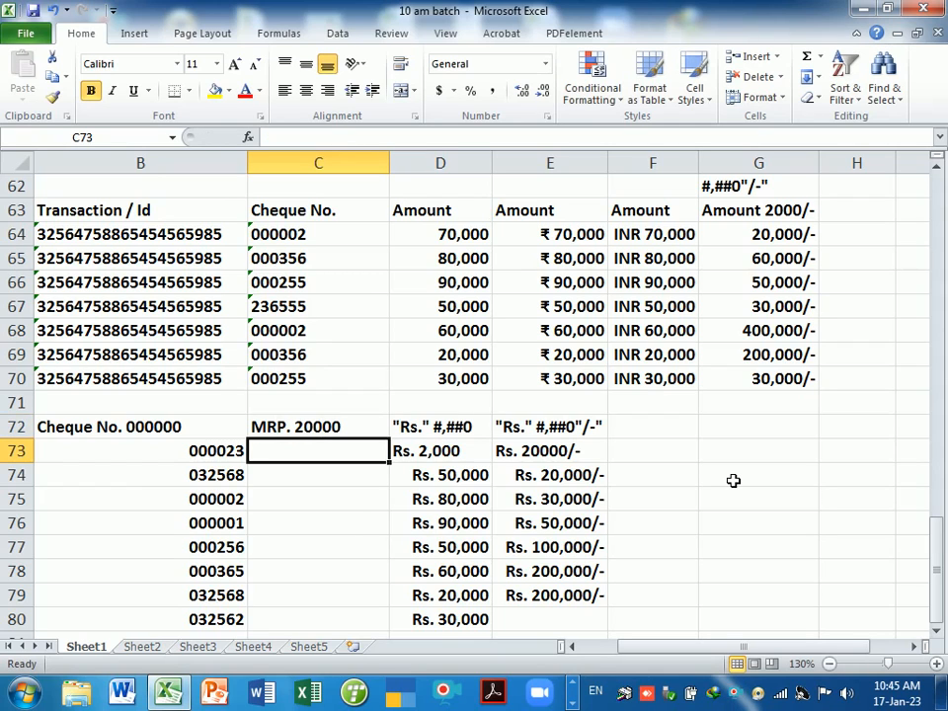
{"action": "left_click", "coordinate": [331, 429]}
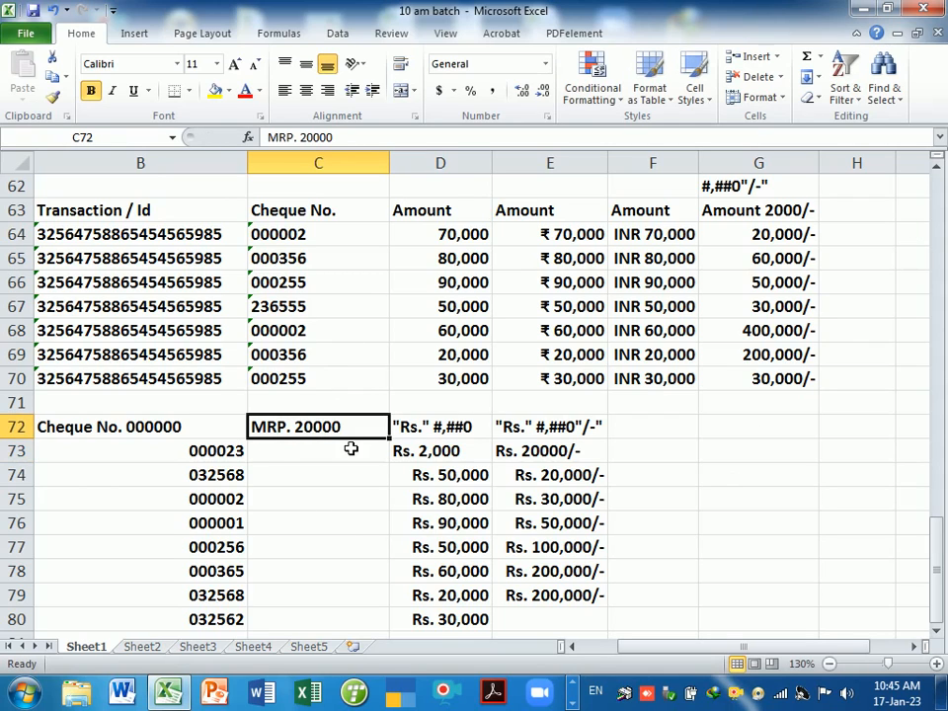
{"action": "left_click_drag", "start_coordinate": [344, 442], "coordinate": [345, 451]}
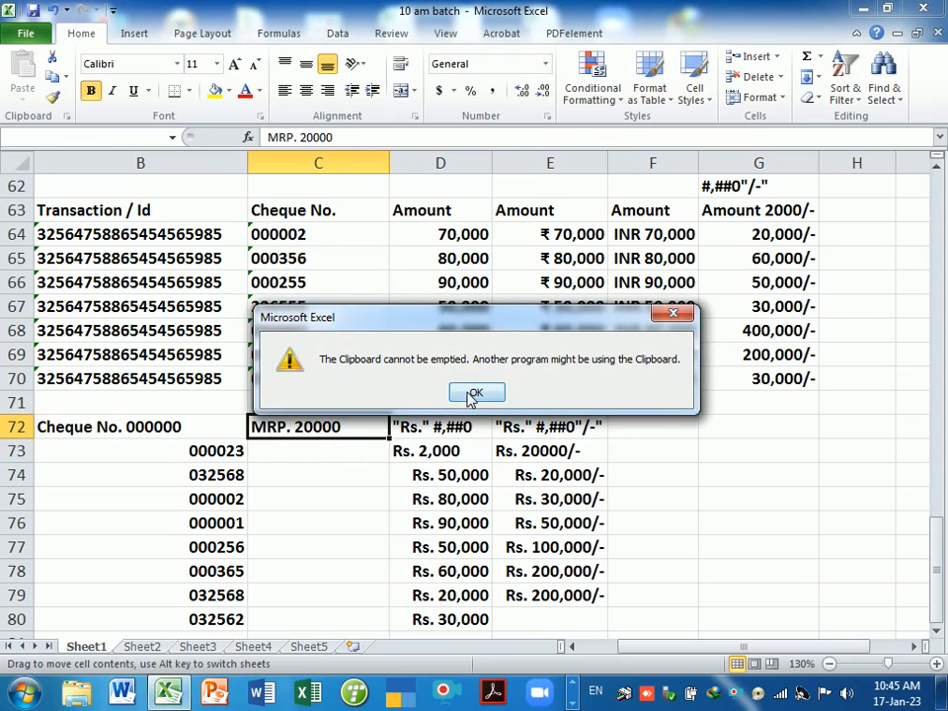
{"action": "left_click", "coordinate": [472, 393]}
- Label C72 with the format code "MRP. #,##0
{"action": "left_click", "coordinate": [367, 433]}
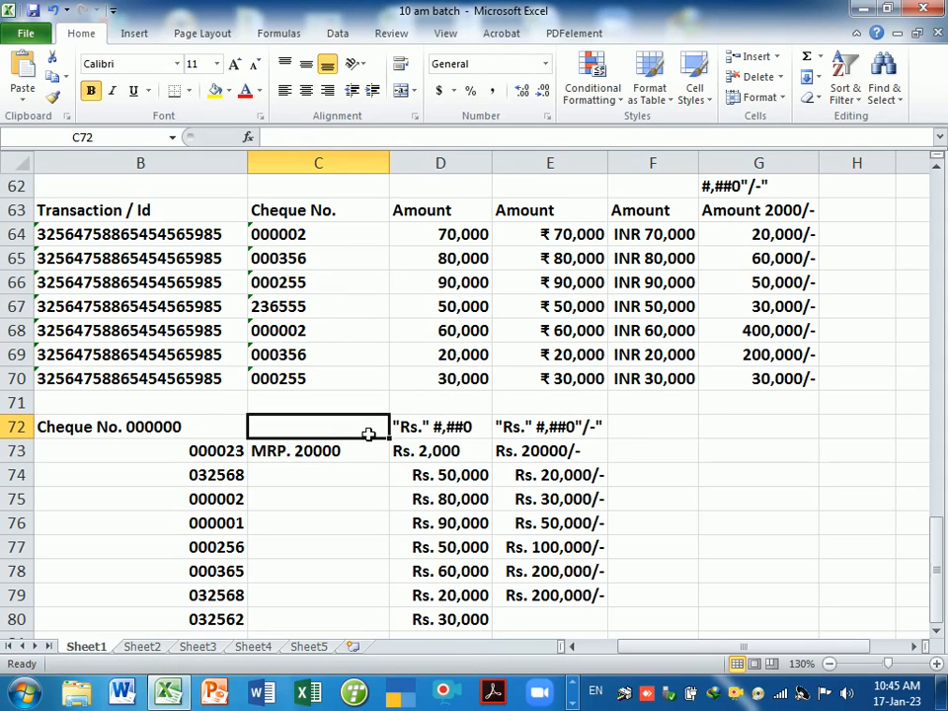
{"action": "type", "text": "\"M"}
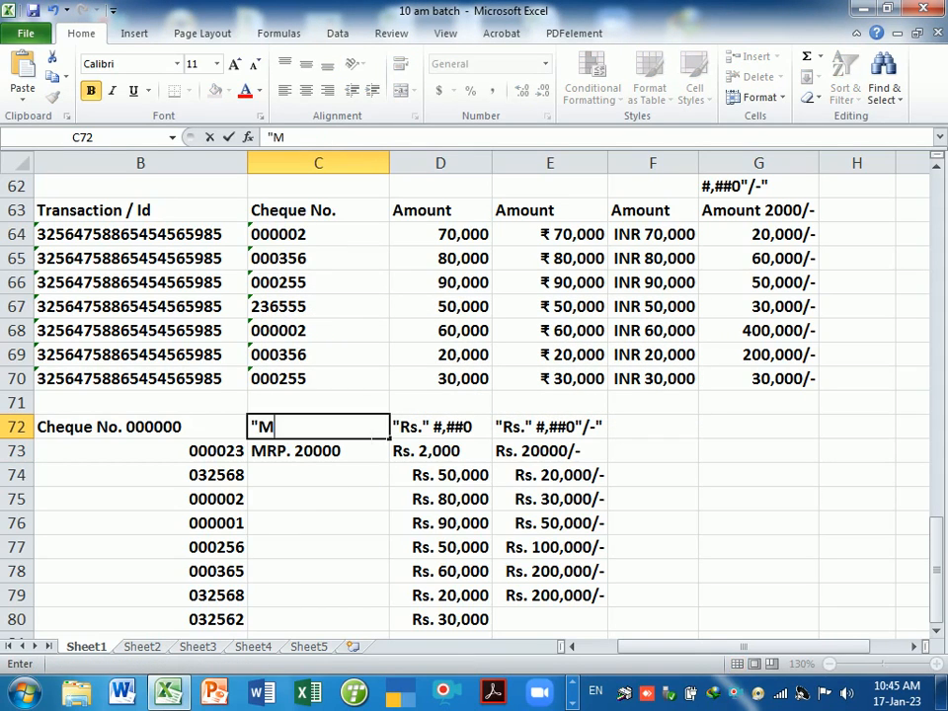
{"action": "type", "text": "RP. #,##0"}
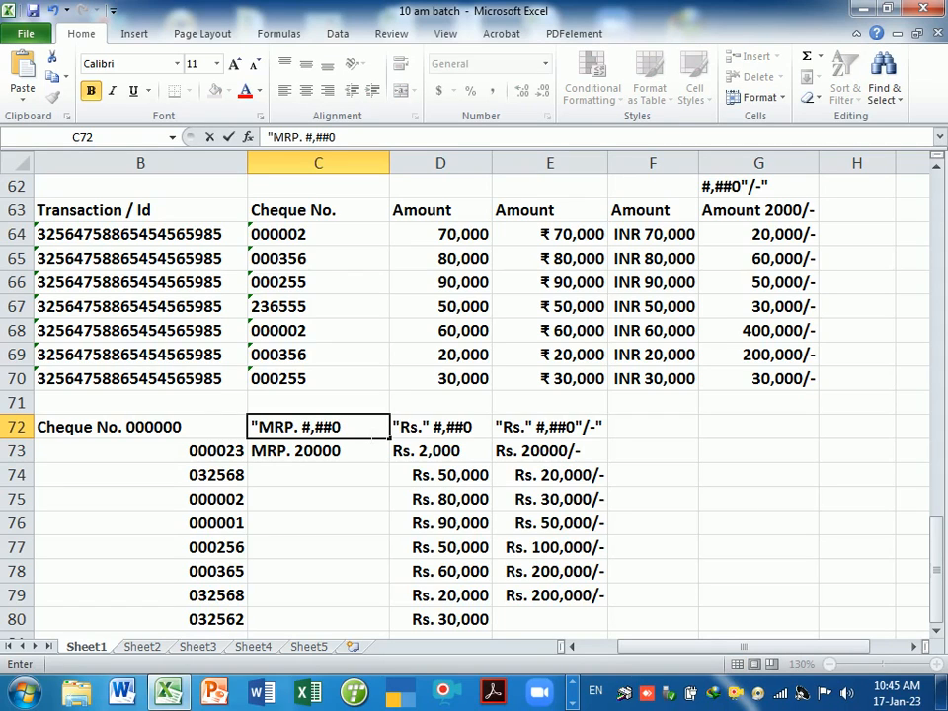
{"action": "key", "text": "Return"}
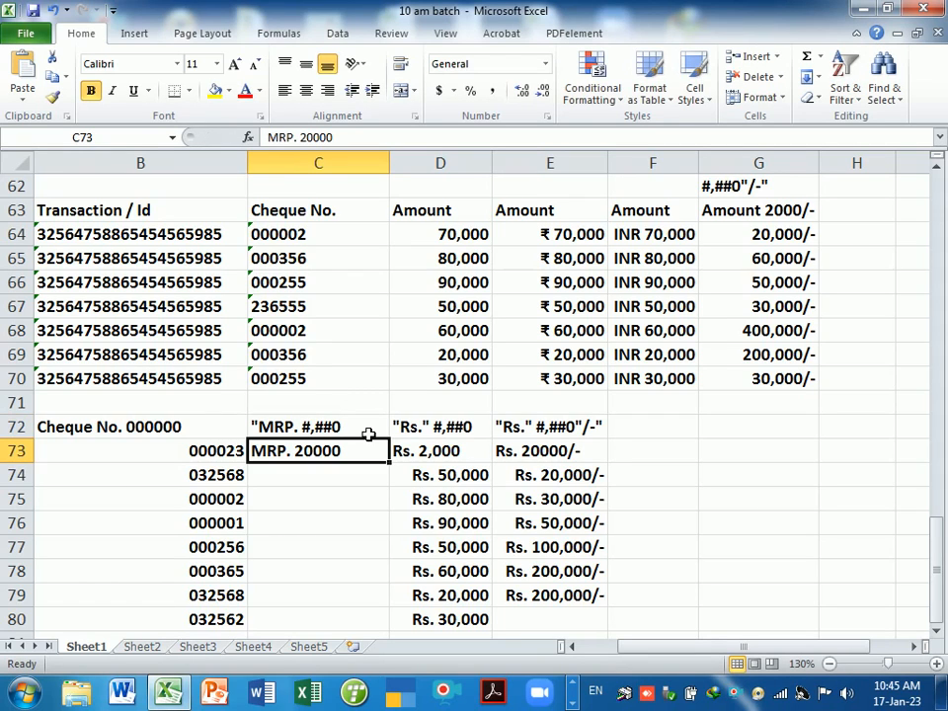
- Apply the custom format "MRP. " #,##0 to C74:C80
{"action": "left_click_drag", "start_coordinate": [332, 487], "coordinate": [325, 620]}
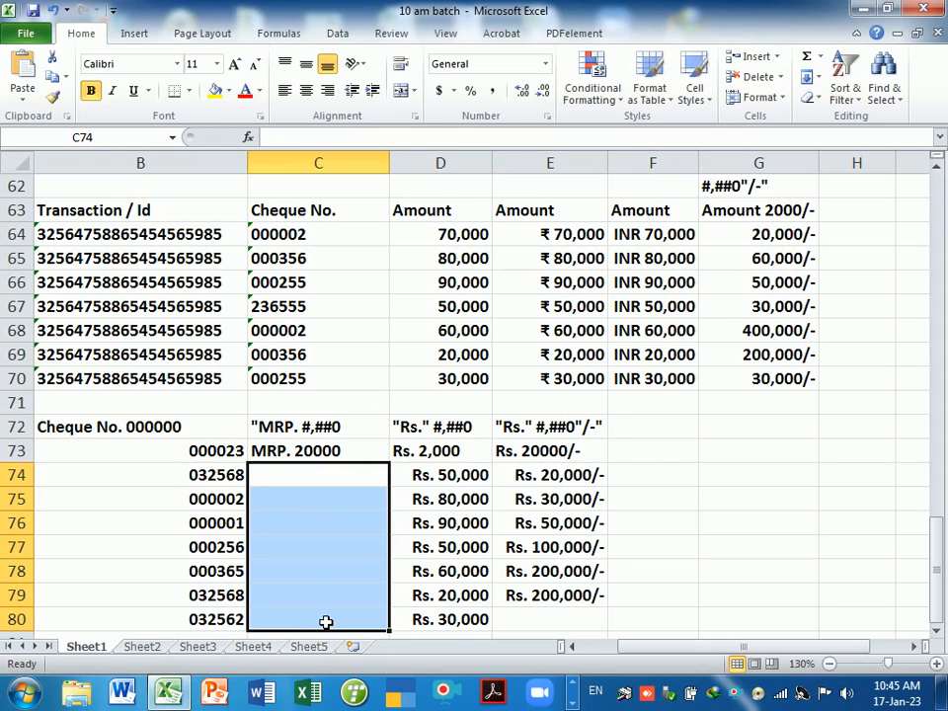
{"action": "key", "text": "ctrl+1"}
{"action": "left_click", "coordinate": [508, 425]}
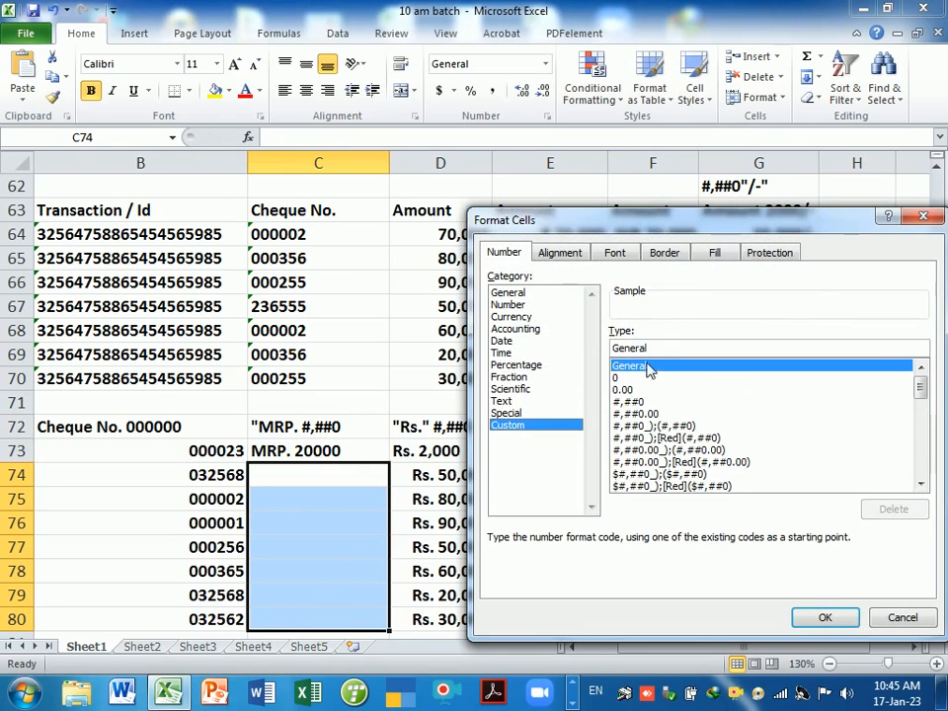
{"action": "left_click", "coordinate": [649, 367]}
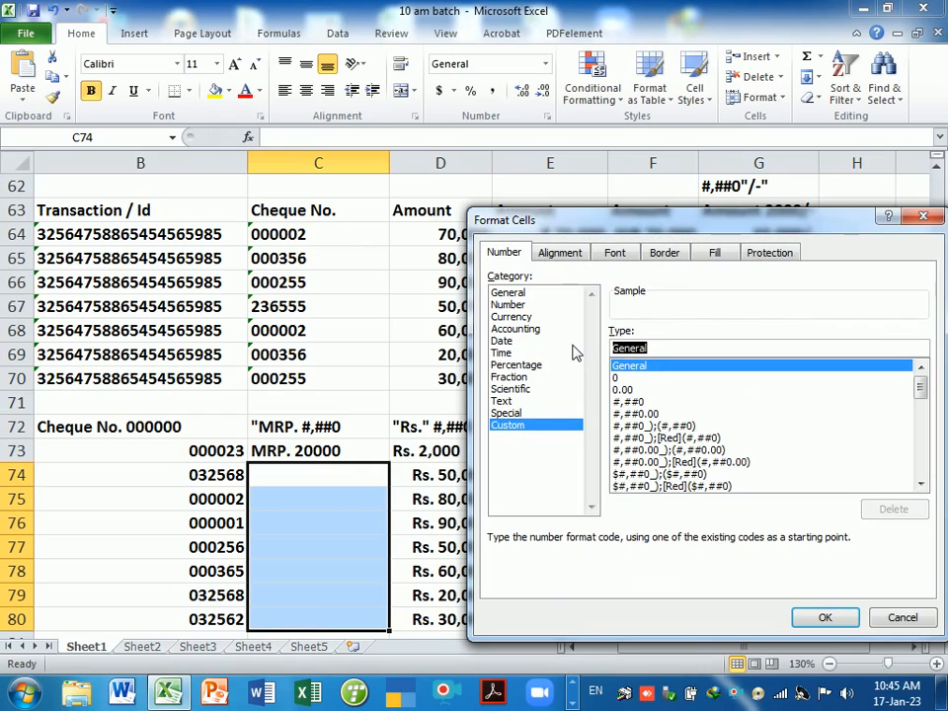
{"action": "key", "text": "BackSpace"}
{"action": "type", "text": "\"M"}
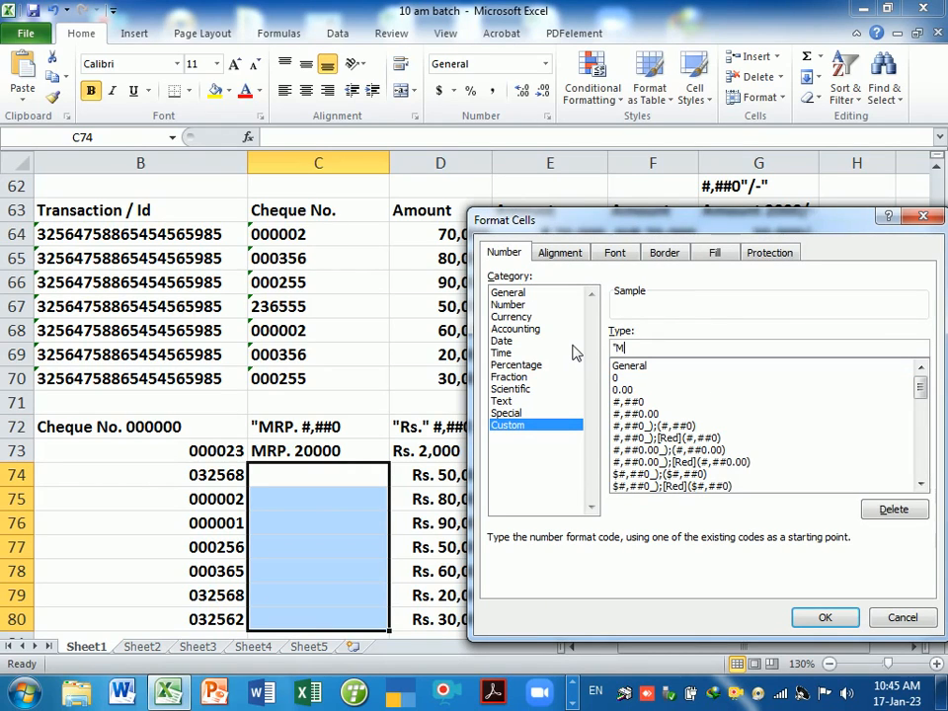
{"action": "type", "text": "RP. \" #,##0"}
{"action": "key", "text": "Return"}
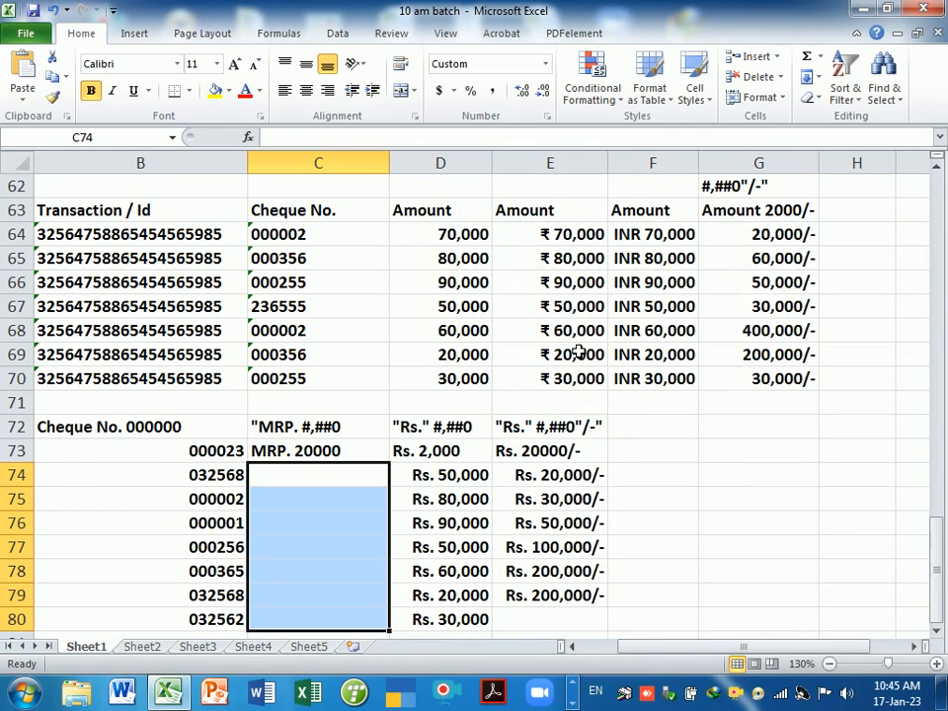
- Enter prices 200, 3000, 12000, 2000, 5000, 5000 and 3000 into C74:C80, then check C77 and C74
{"action": "type", "text": "200"}
{"action": "key", "text": "Return"}
{"action": "type", "text": "3000"}
{"action": "key", "text": "Return"}
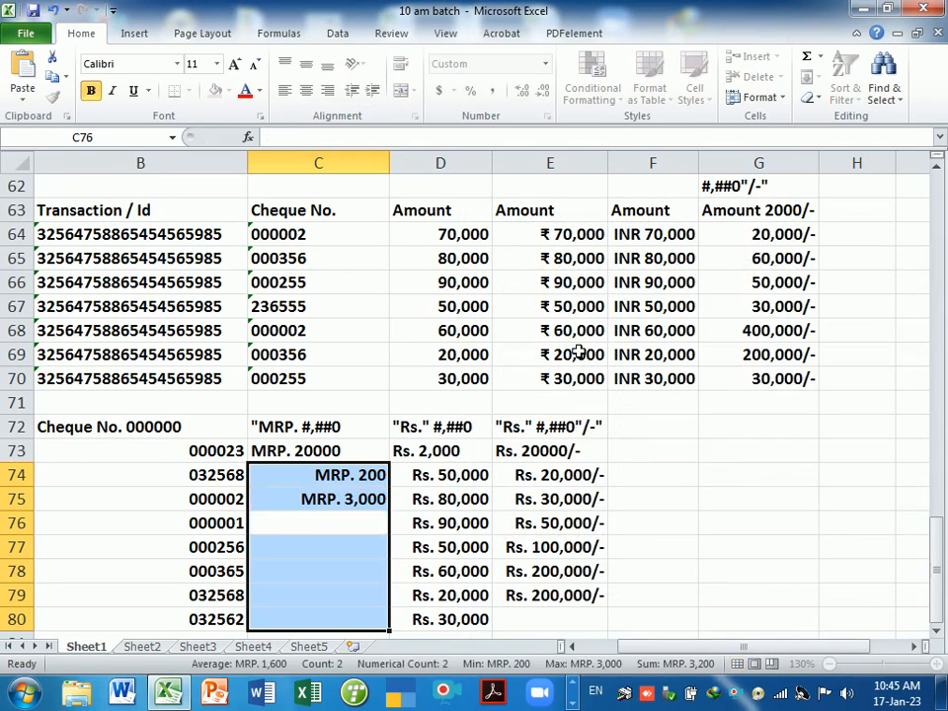
{"action": "type", "text": "12000"}
{"action": "key", "text": "Return"}
{"action": "type", "text": "2000"}
{"action": "key", "text": "Return"}
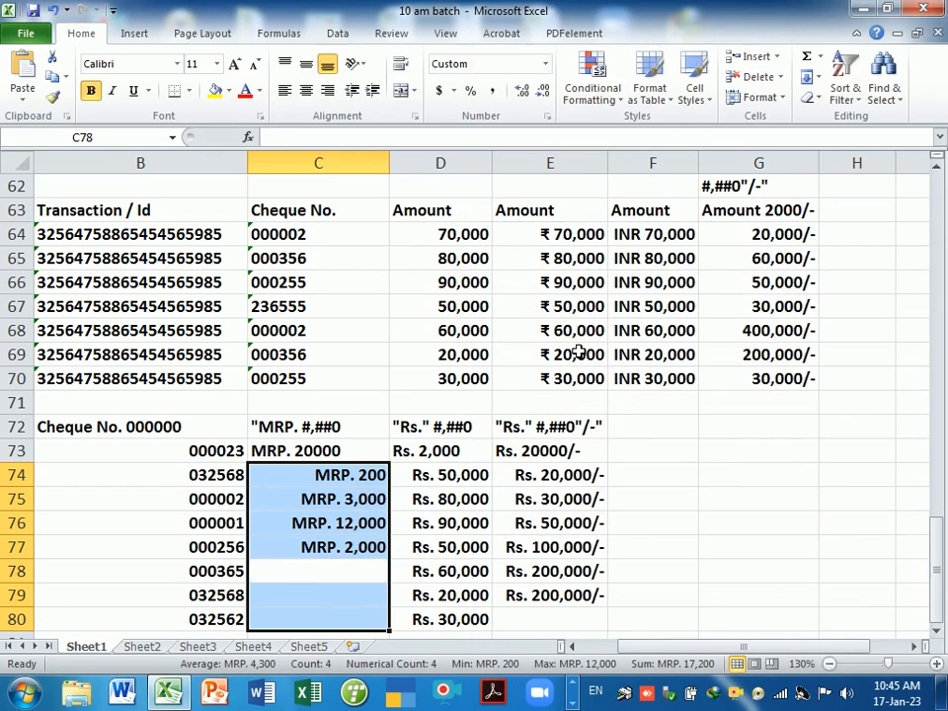
{"action": "type", "text": "5000"}
{"action": "key", "text": "Return"}
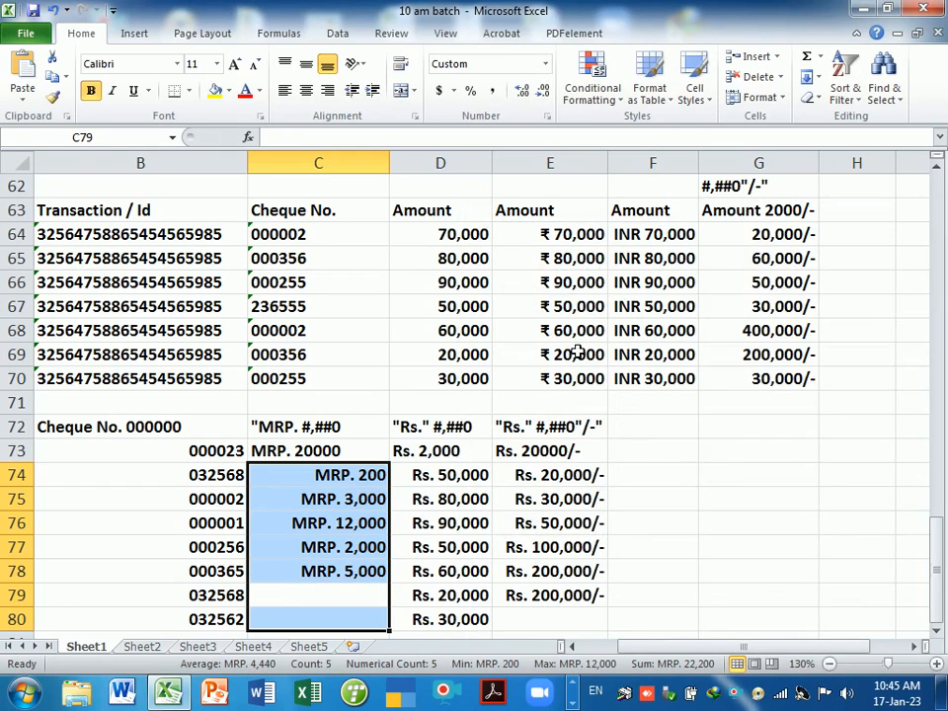
{"action": "type", "text": "5000"}
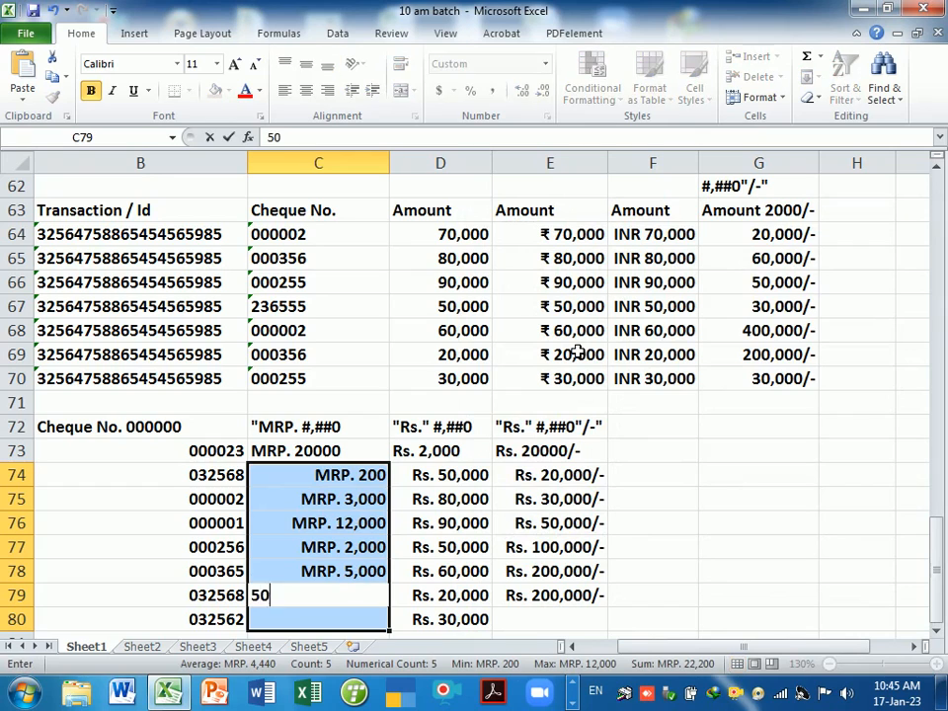
{"action": "key", "text": "Return"}
{"action": "type", "text": "3,000"}
{"action": "key", "text": "Return"}
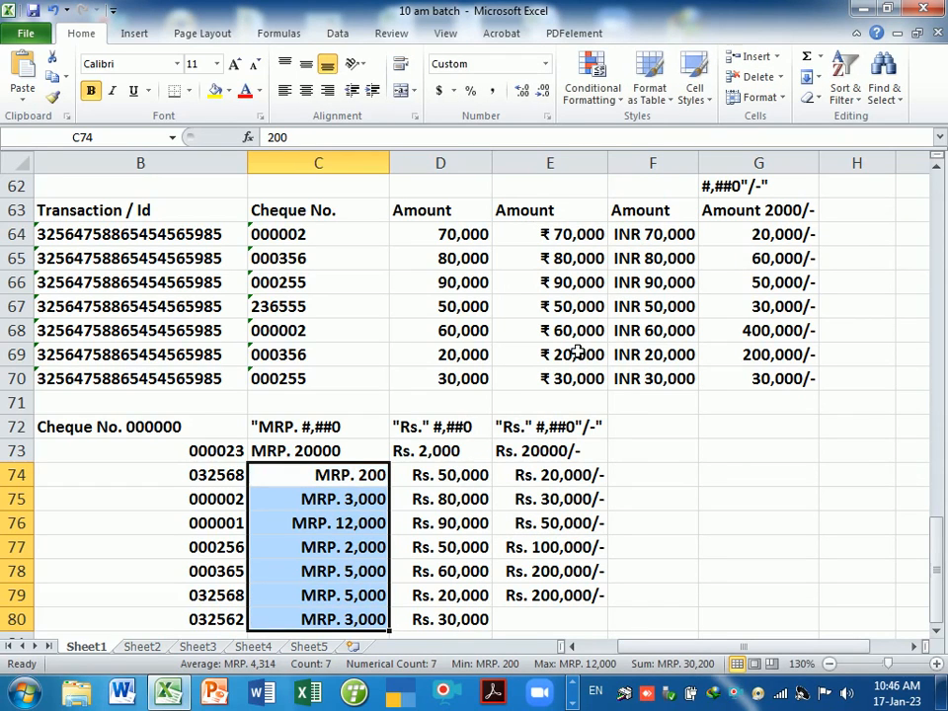
{"action": "left_click", "coordinate": [341, 545]}
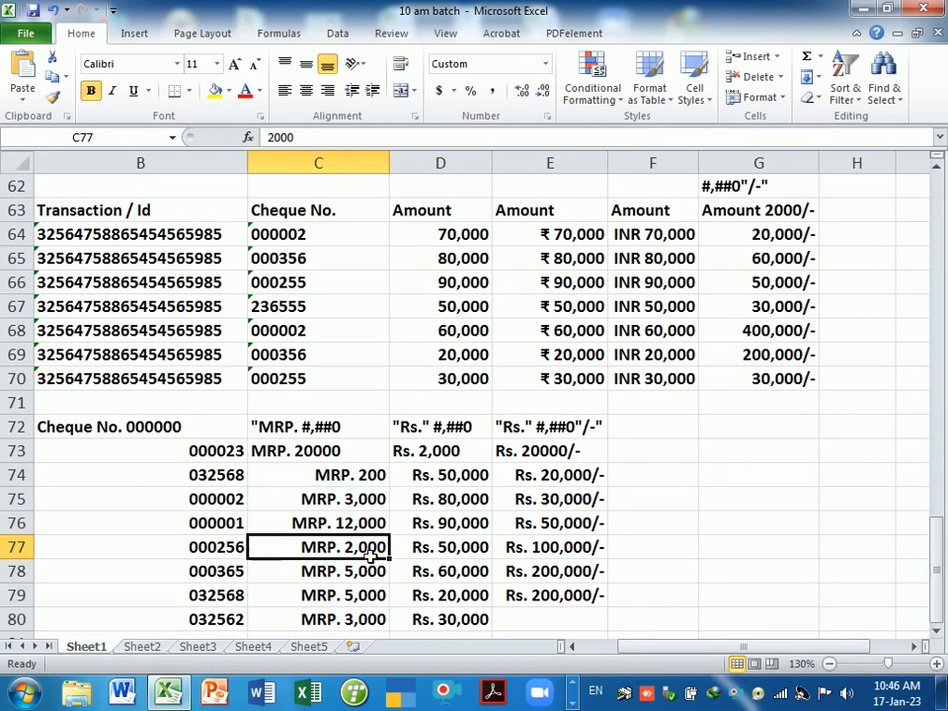
{"action": "left_click", "coordinate": [343, 478]}
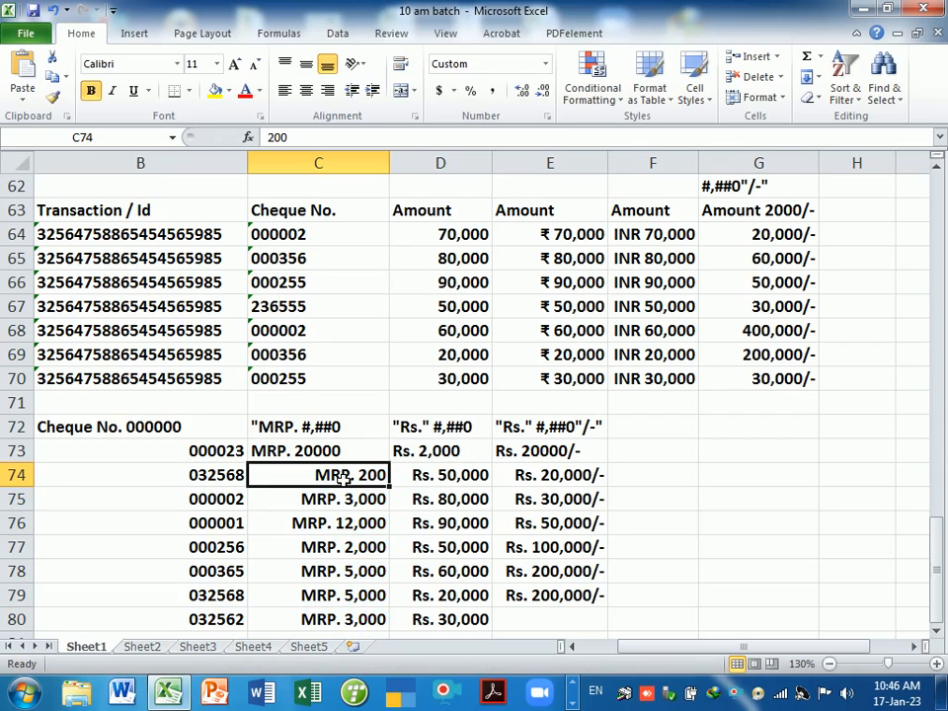
- Clear B80:D80, then review the custom format list for F77 without changing anything
{"action": "left_click_drag", "start_coordinate": [138, 620], "coordinate": [462, 628]}
{"action": "key", "text": "Delete"}
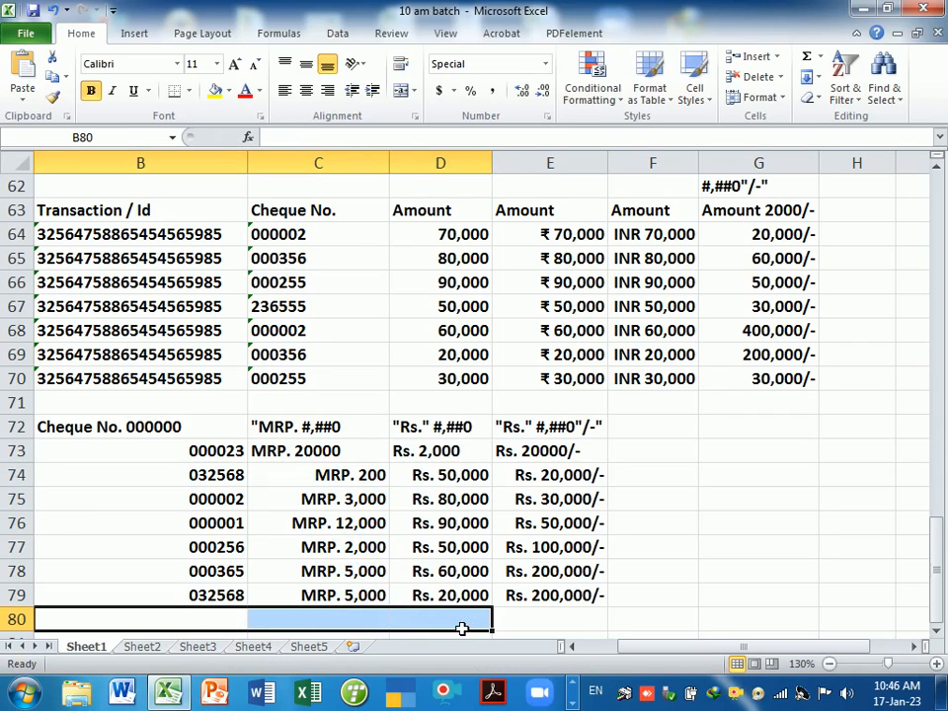
{"action": "left_click", "coordinate": [683, 553]}
{"action": "key", "text": "ctrl+1"}
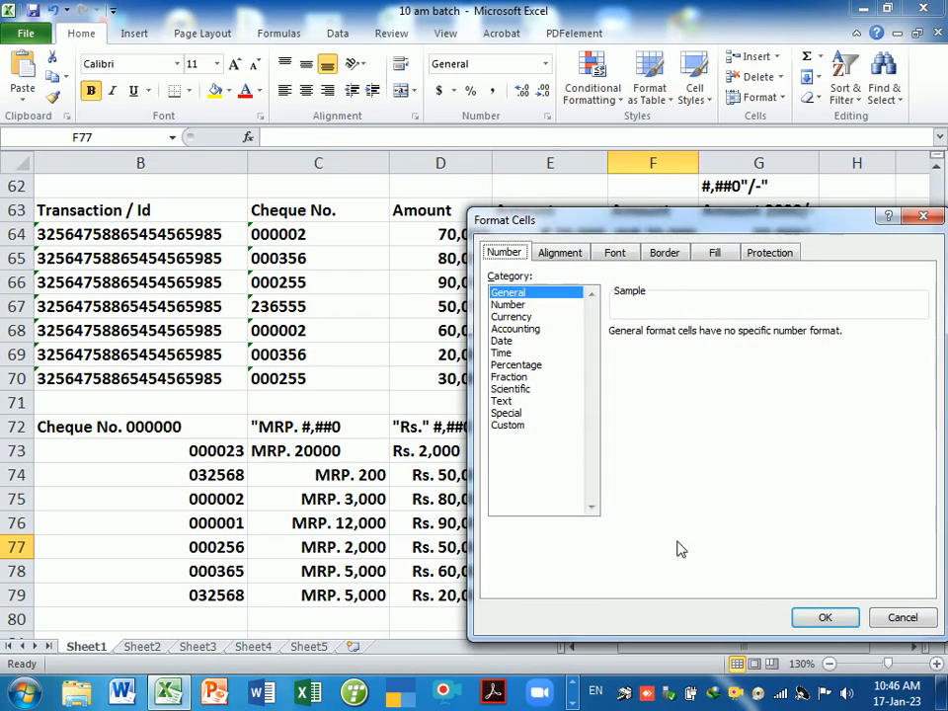
{"action": "left_click", "coordinate": [506, 426]}
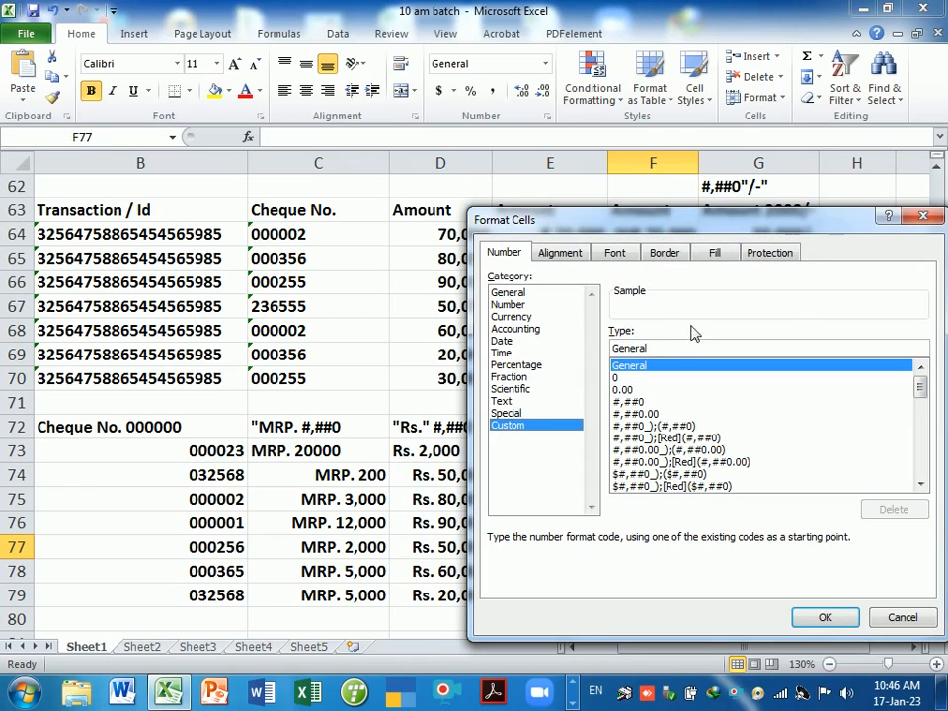
{"action": "left_click_drag", "start_coordinate": [743, 220], "coordinate": [688, 221]}
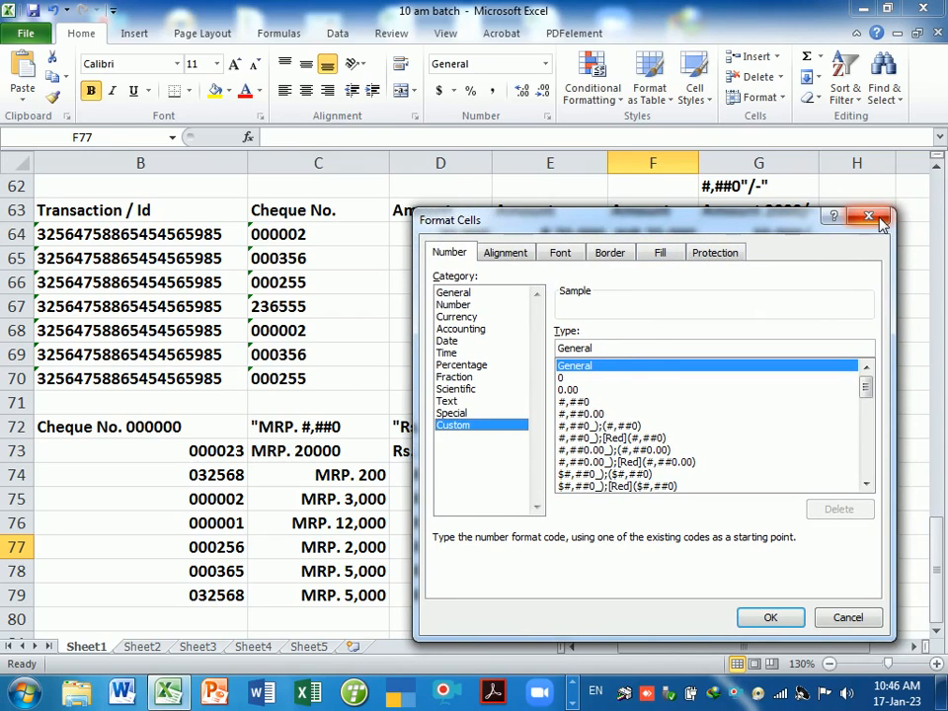
{"action": "left_click", "coordinate": [869, 217]}
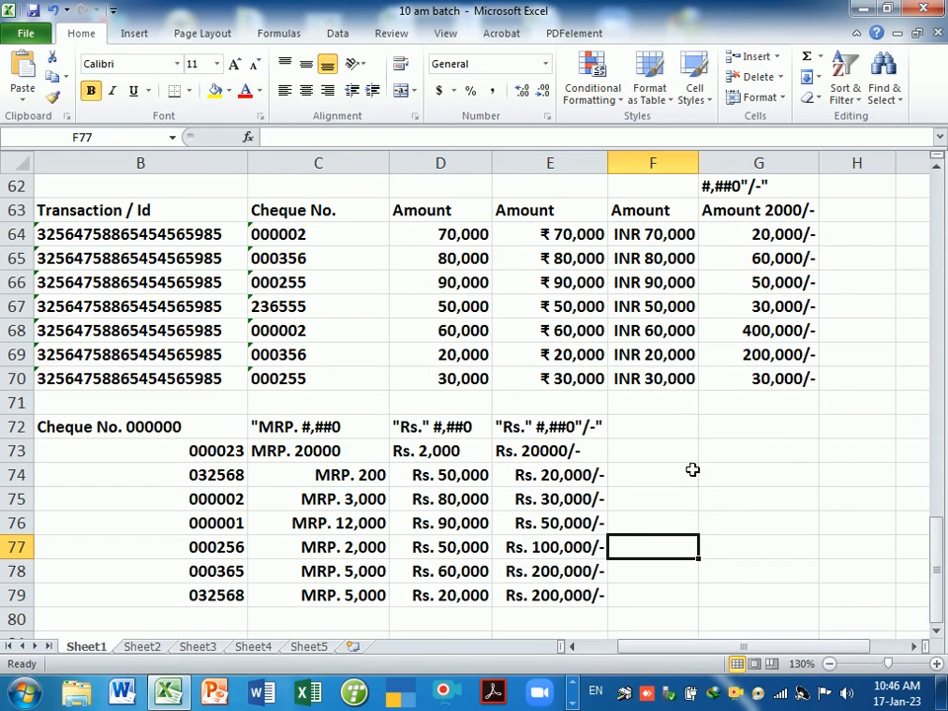
{"action": "left_click", "coordinate": [673, 436]}
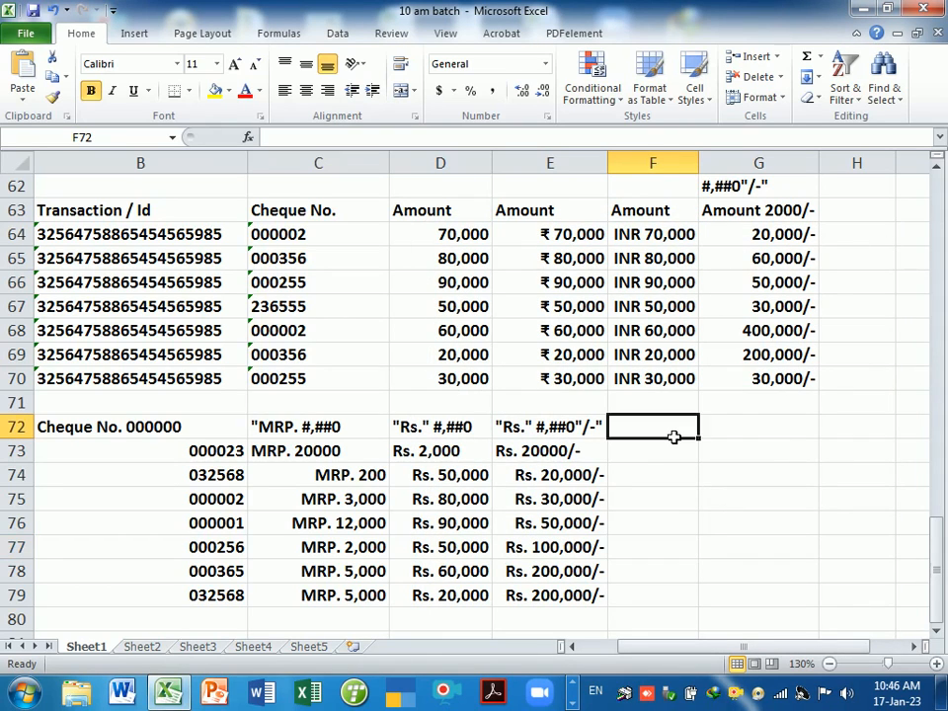
{"action": "left_click", "coordinate": [747, 428]}
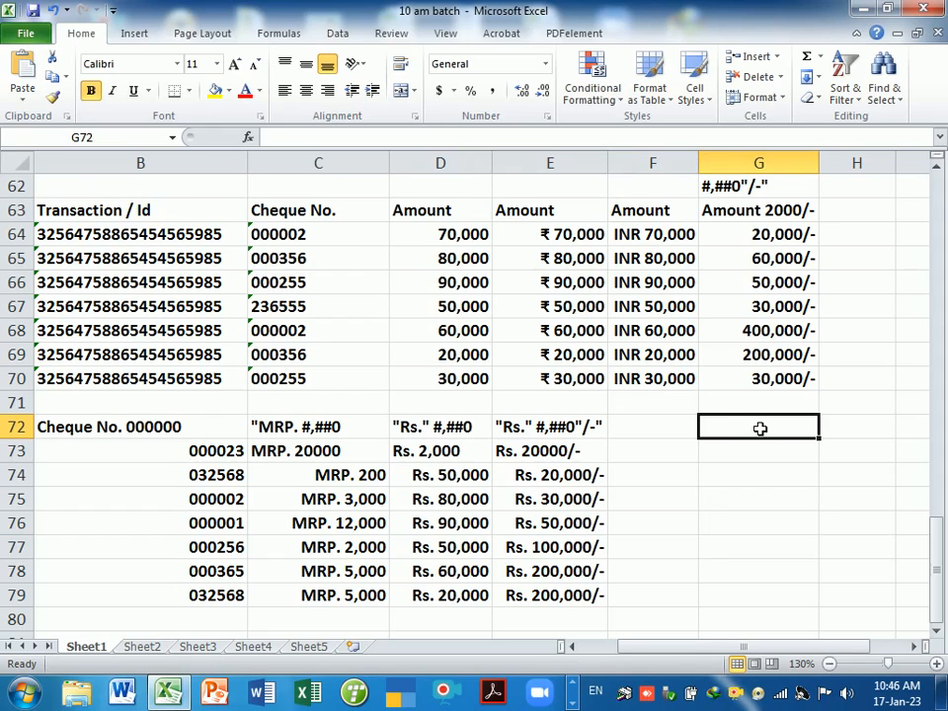
- Enter the sample 200 Kg. in G72 and move it down to G73
{"action": "type", "text": "200"}
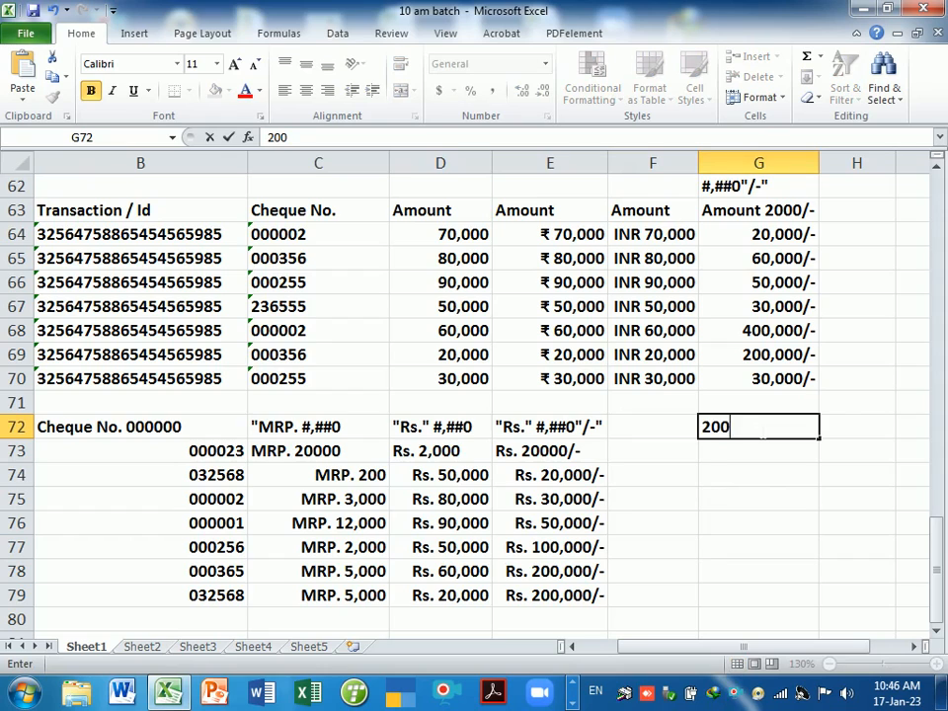
{"action": "type", "text": " Kg."}
{"action": "key", "text": "Return"}
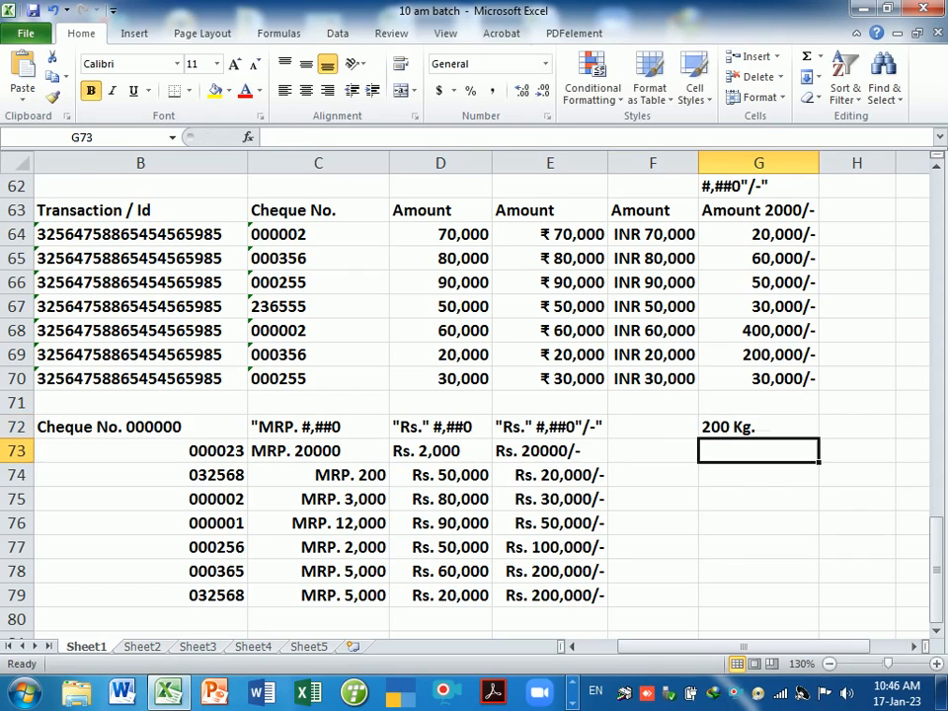
{"action": "left_click", "coordinate": [755, 429]}
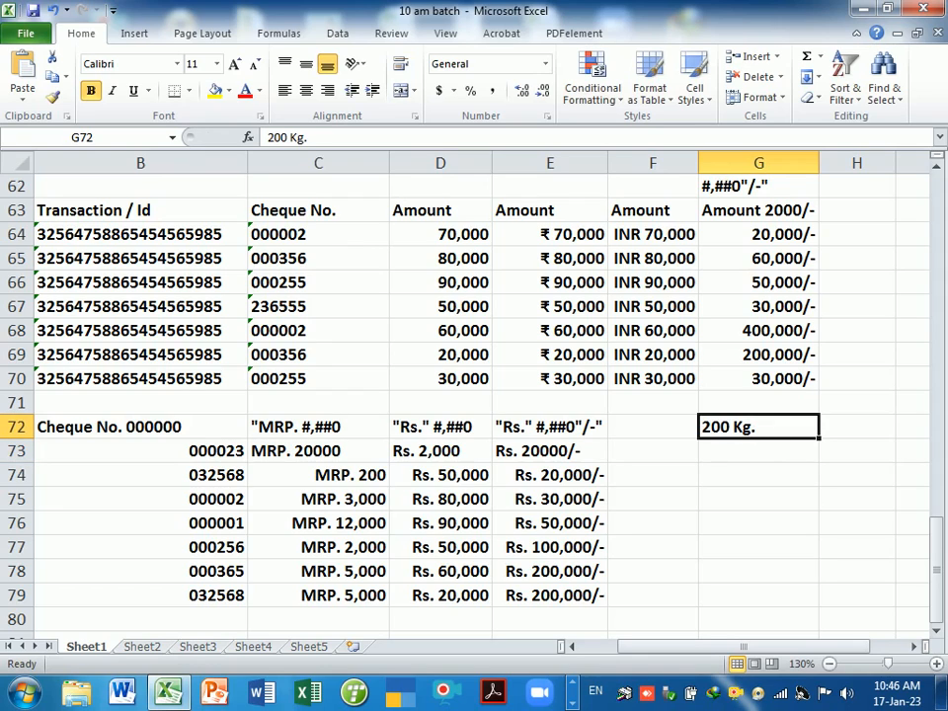
{"action": "left_click_drag", "start_coordinate": [762, 441], "coordinate": [760, 456]}
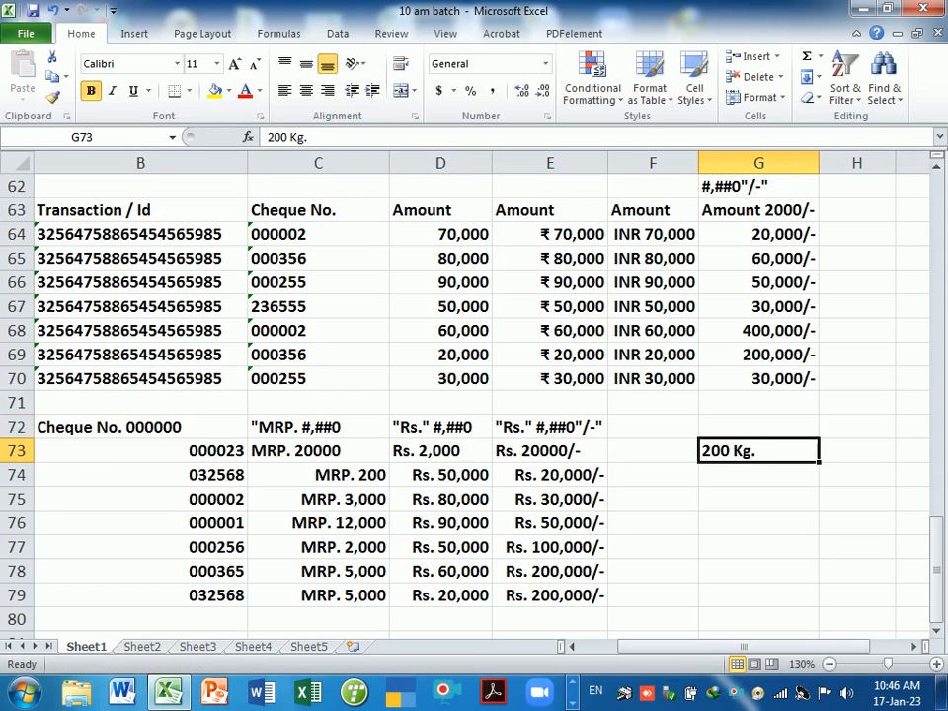
- Label G72 with the format code # "kg."
{"action": "left_click", "coordinate": [751, 431]}
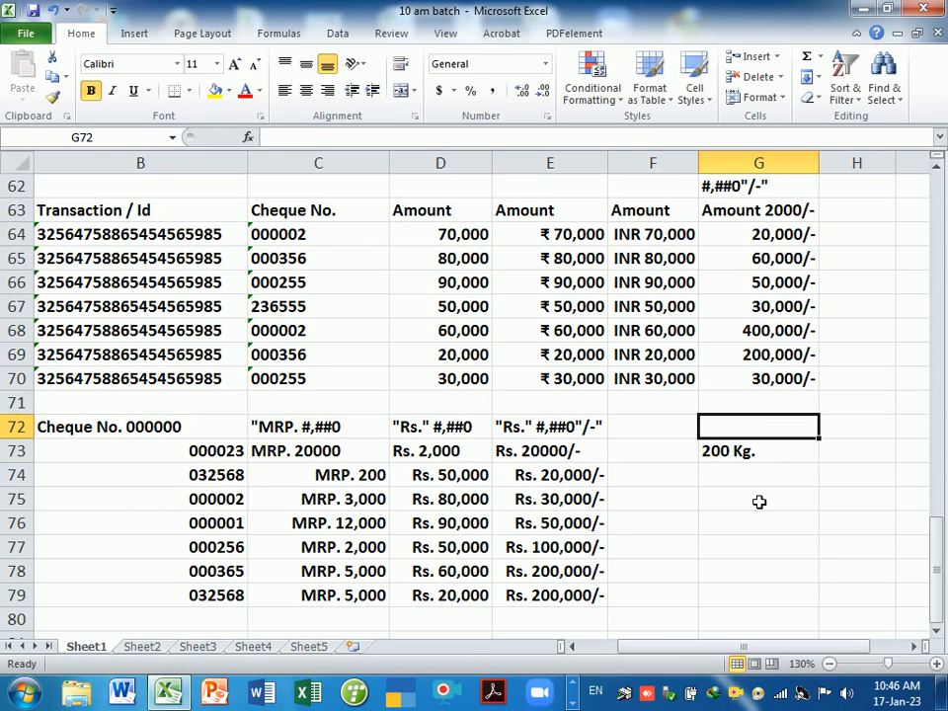
{"action": "type", "text": "#"}
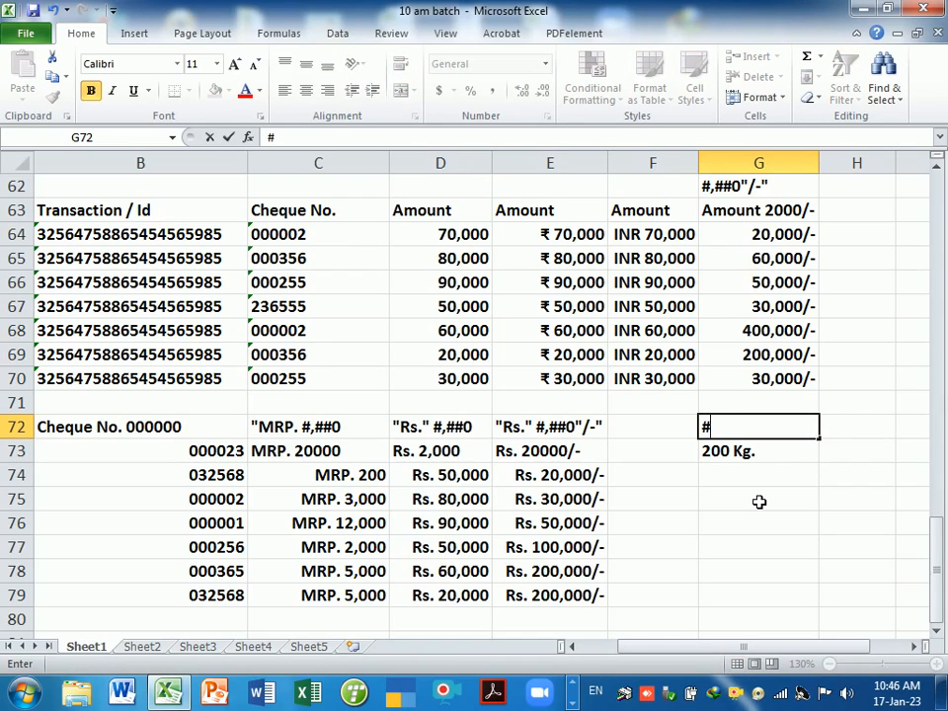
{"action": "type", "text": " \"kg.\""}
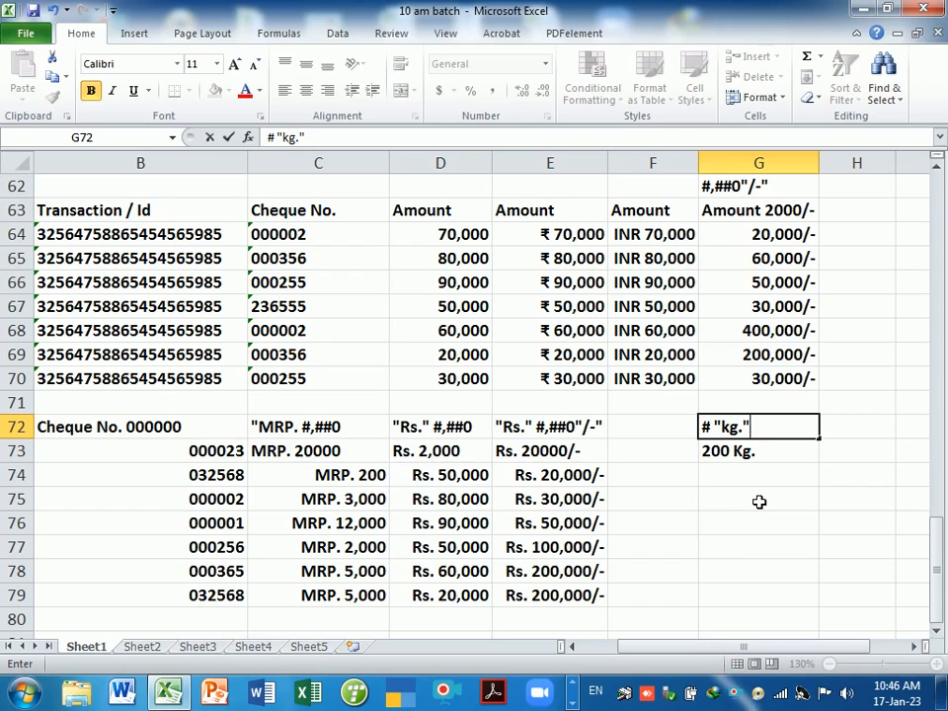
{"action": "key", "text": "Return"}
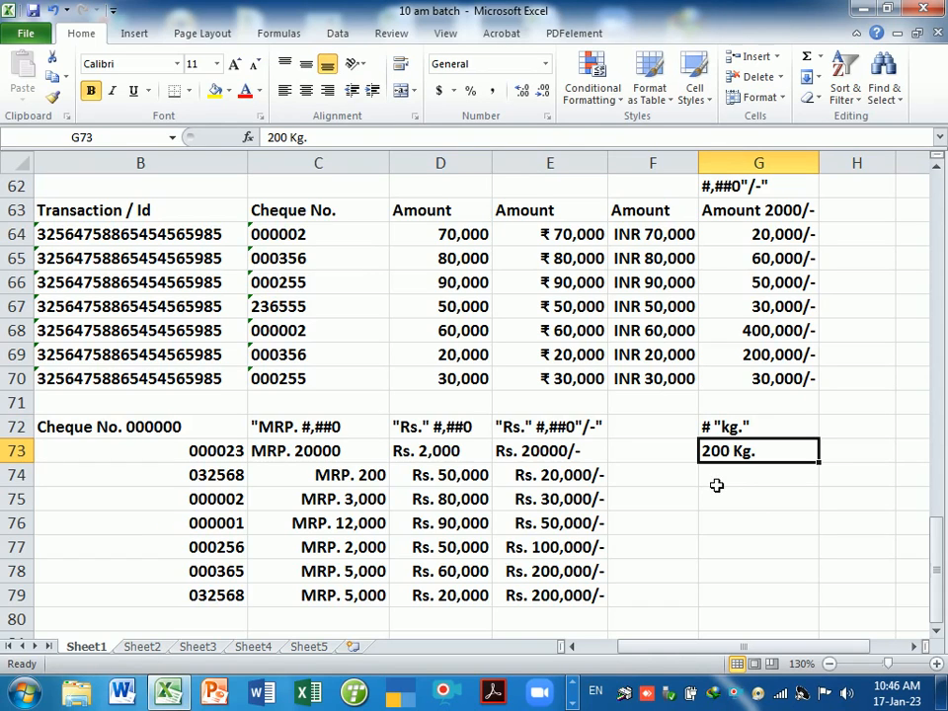
- Give G74:G79 the custom number format # "kg."
{"action": "left_click_drag", "start_coordinate": [719, 486], "coordinate": [725, 590]}
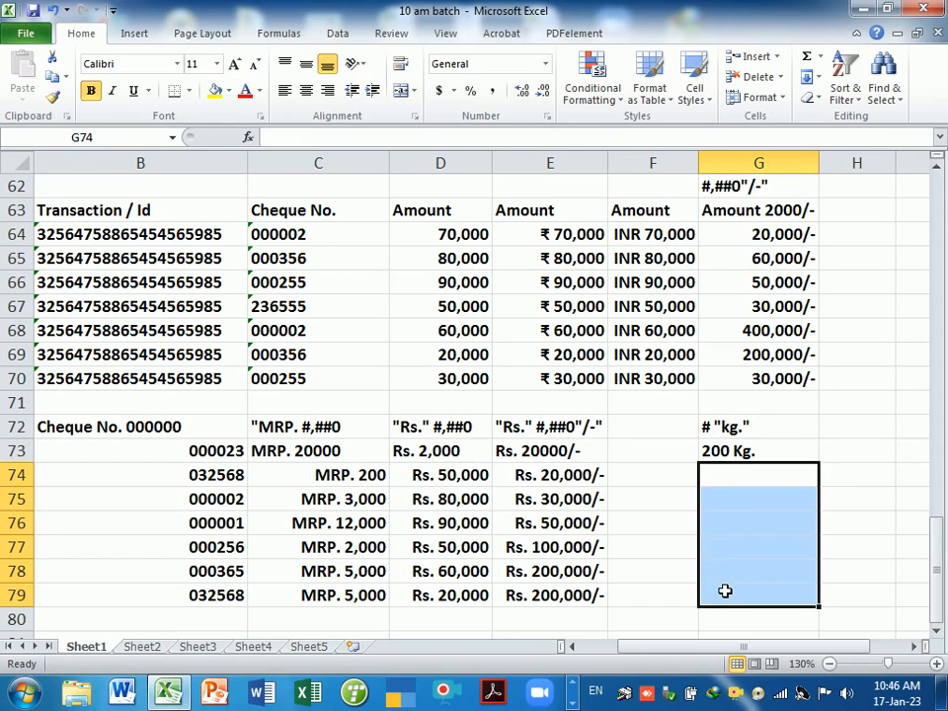
{"action": "key", "text": "ctrl+1"}
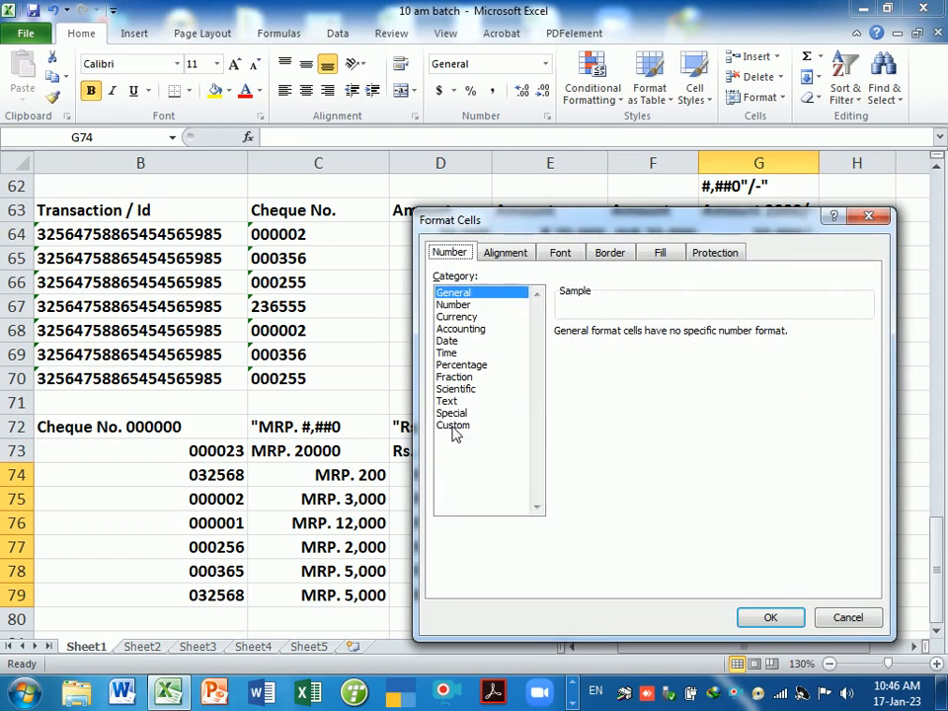
{"action": "left_click", "coordinate": [453, 424]}
{"action": "key", "text": "Tab"}
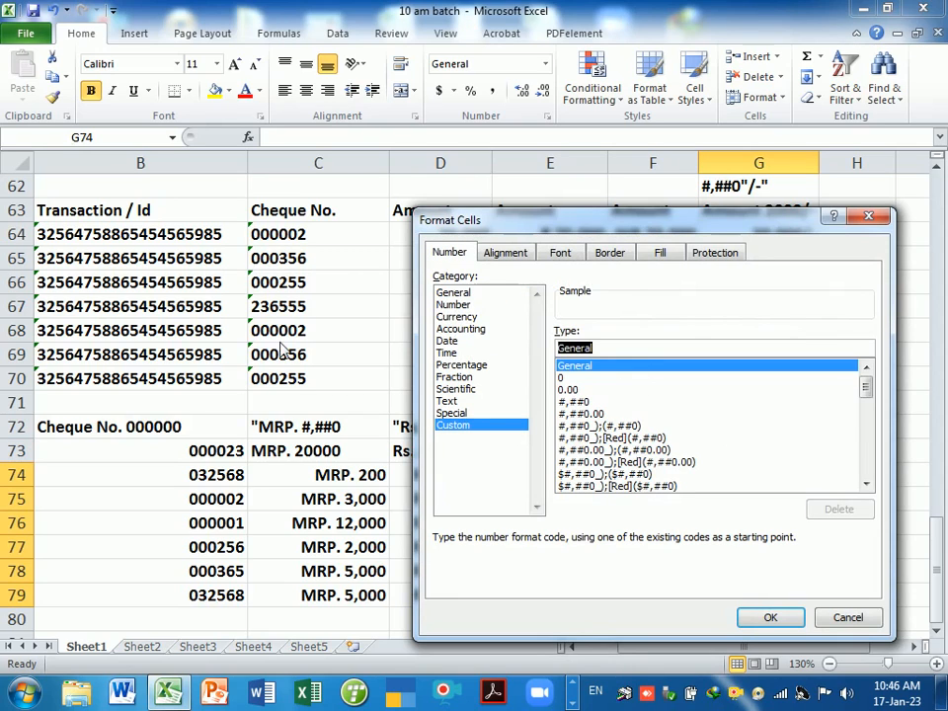
{"action": "key", "text": "BackSpace"}
{"action": "type", "text": "#"}
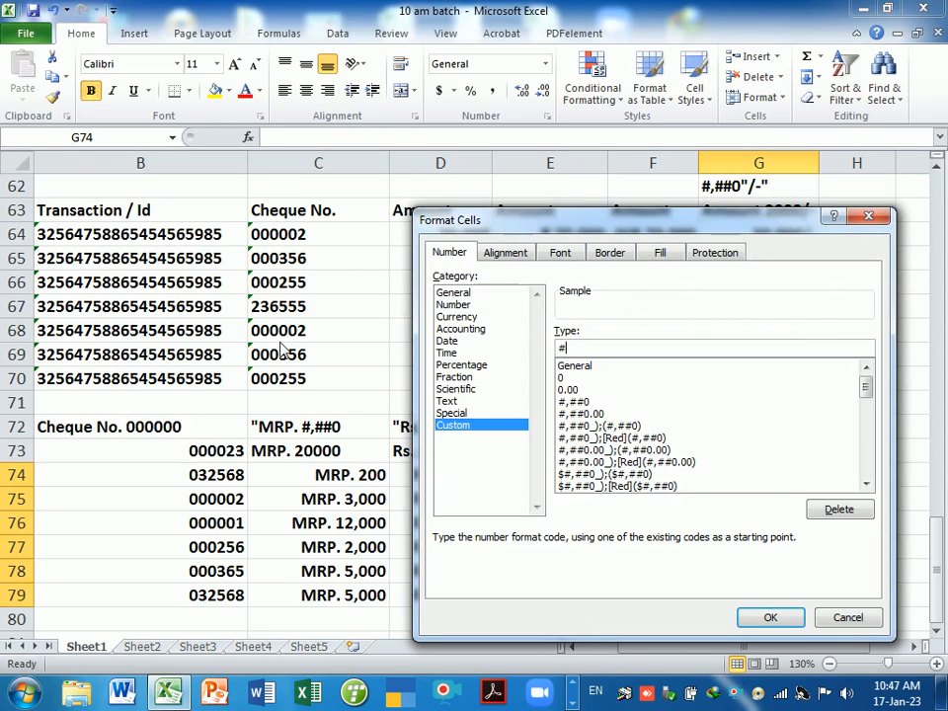
{"action": "type", "text": " \"kg.\""}
{"action": "key", "text": "Return"}
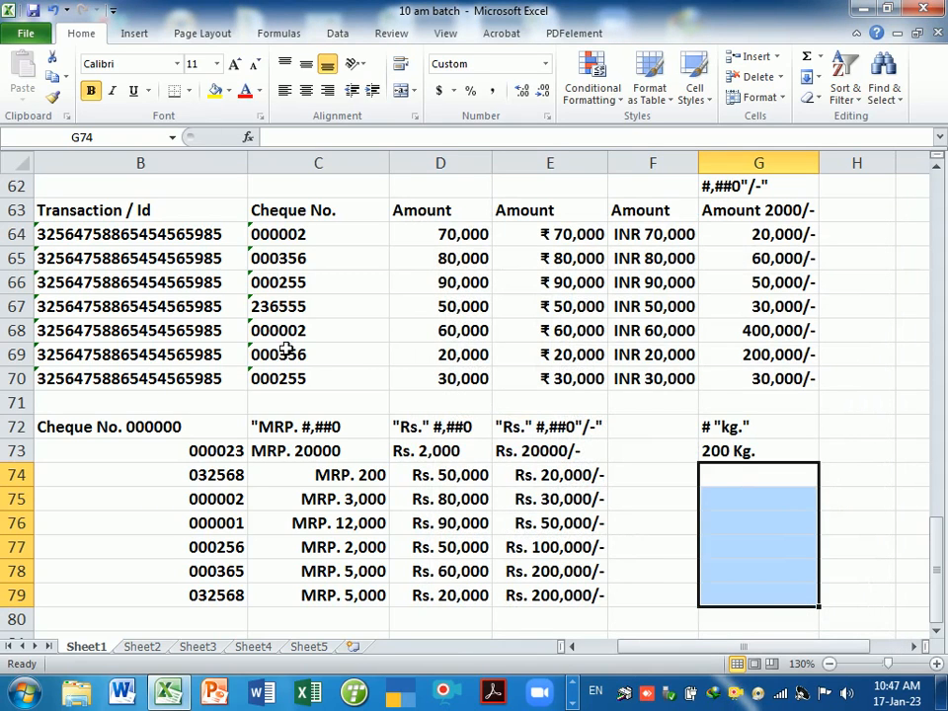
- Enter 2000, 300, 600 and 500 in G74 through G77
{"action": "type", "text": "2000"}
{"action": "key", "text": "Return"}
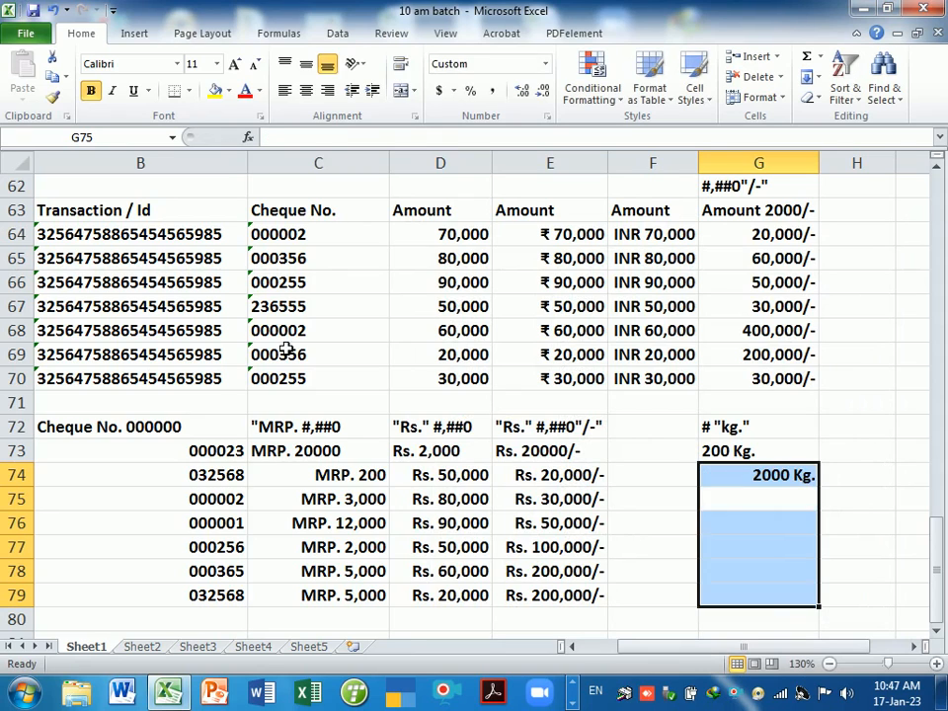
{"action": "type", "text": "300"}
{"action": "key", "text": "Return"}
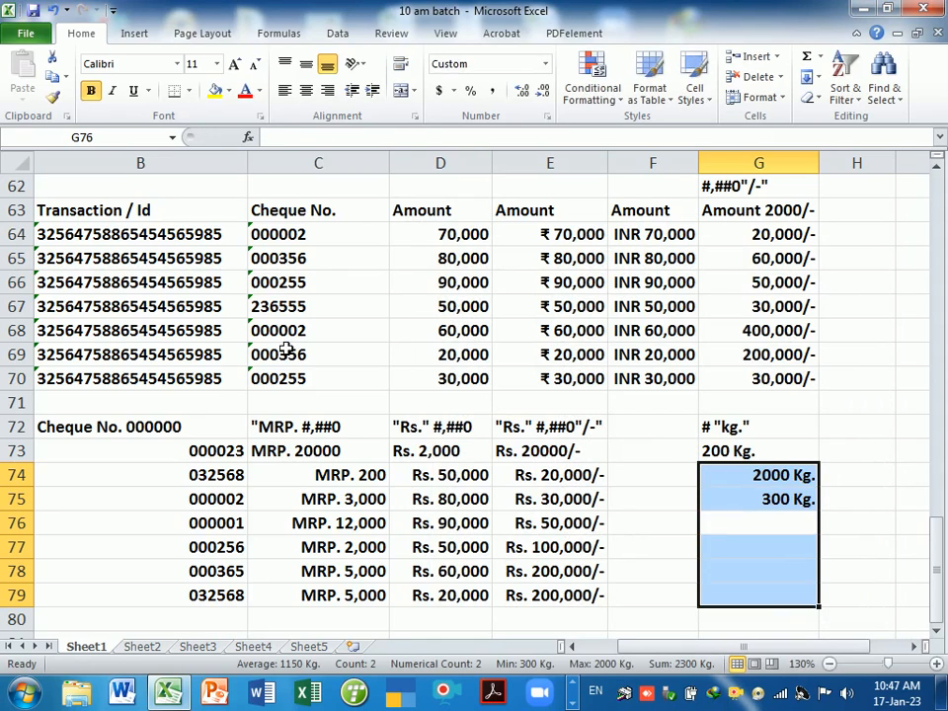
{"action": "type", "text": "600"}
{"action": "key", "text": "Return"}
{"action": "type", "text": "5"}
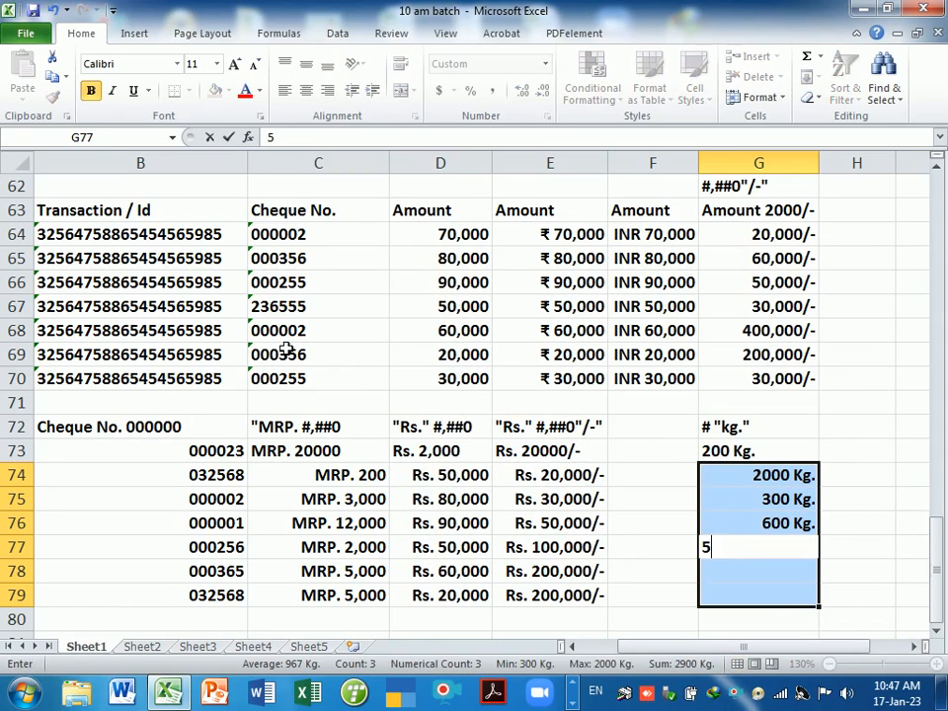
{"action": "type", "text": "00"}
{"action": "key", "text": "Return"}
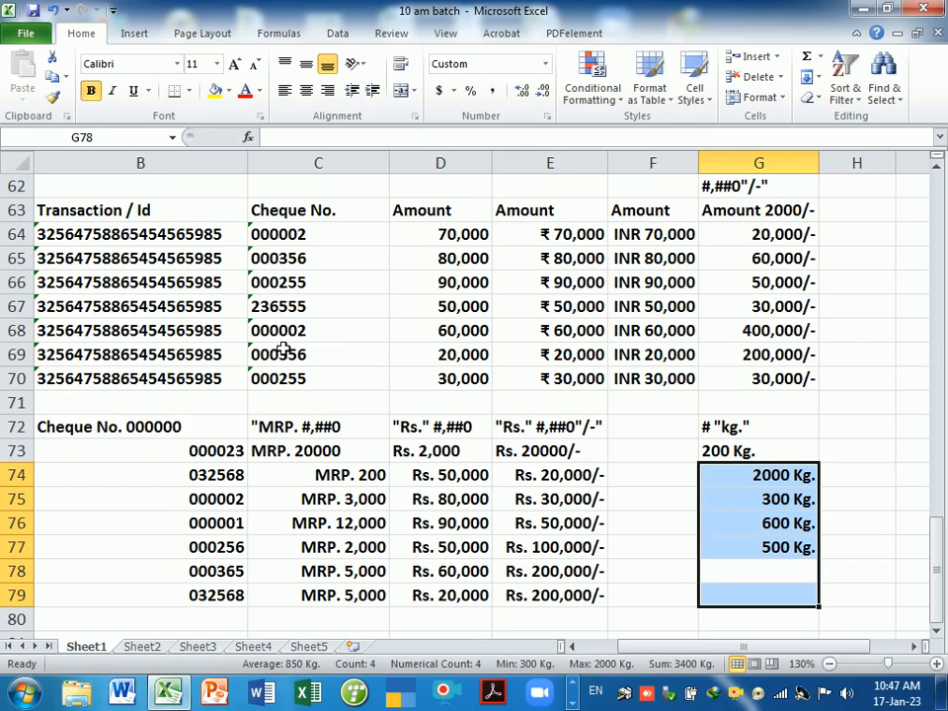
{"action": "left_click", "coordinate": [658, 473]}
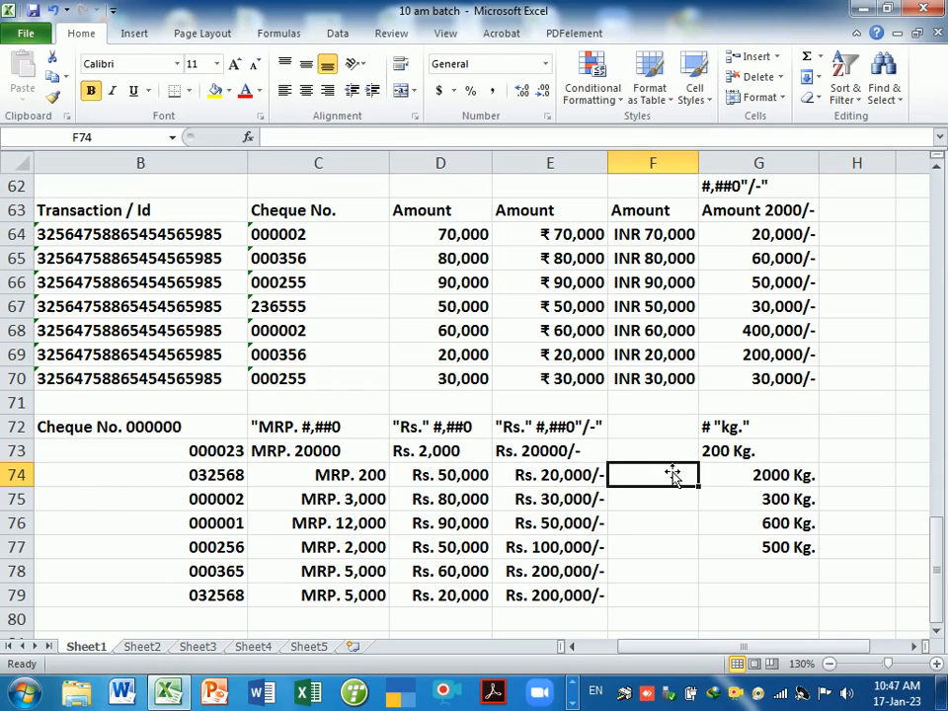
- Set F72 to 20.23, replacing a first entry of 200.40
{"action": "left_click", "coordinate": [667, 456]}
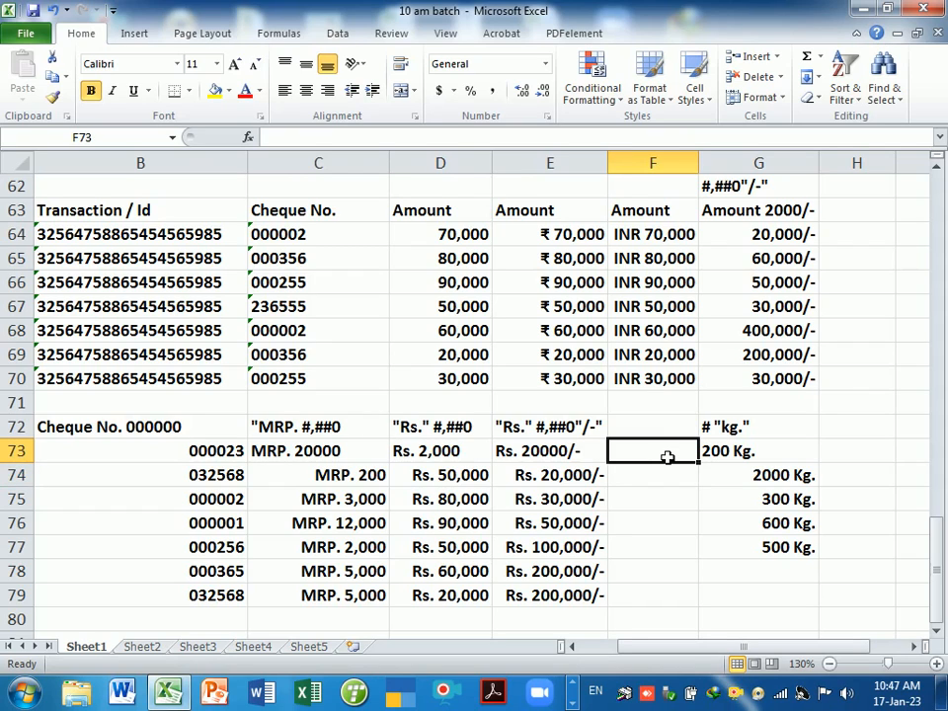
{"action": "left_click", "coordinate": [664, 436]}
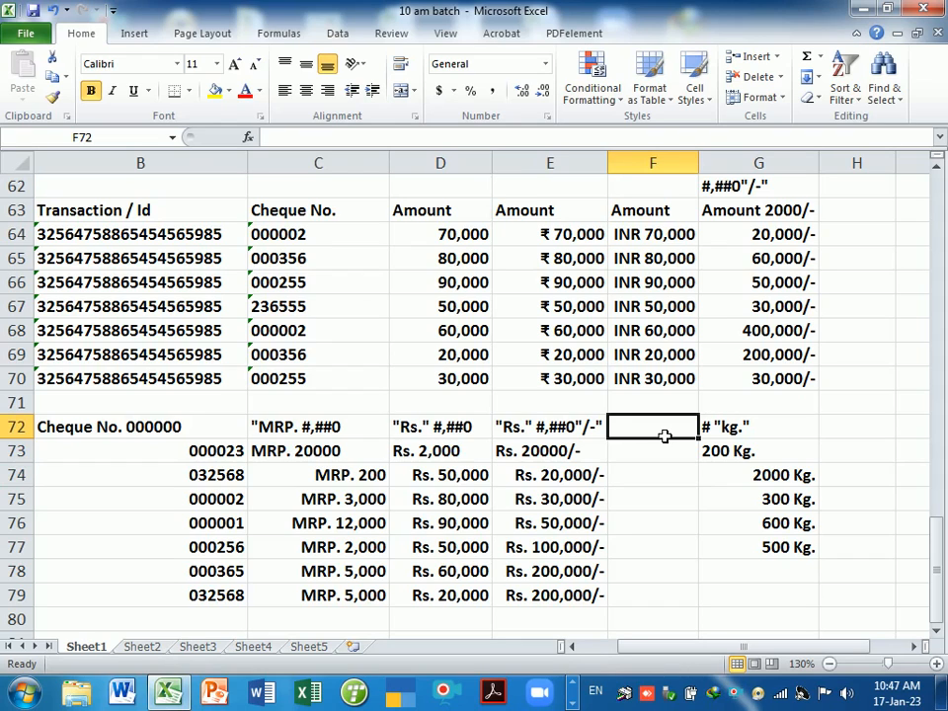
{"action": "type", "text": "200."}
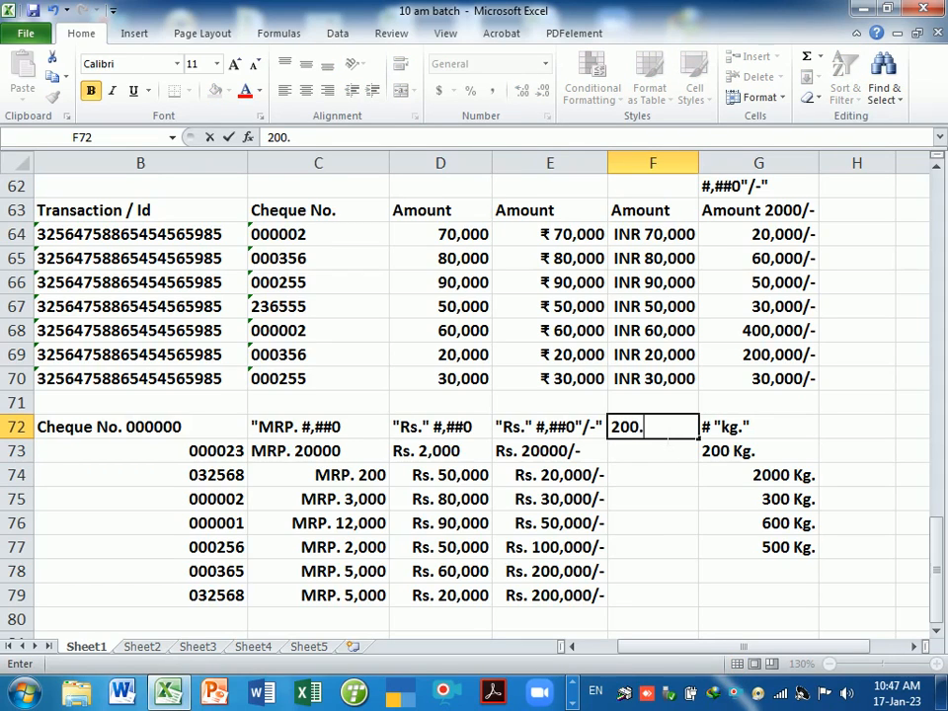
{"action": "type", "text": "40"}
{"action": "key", "text": "Return"}
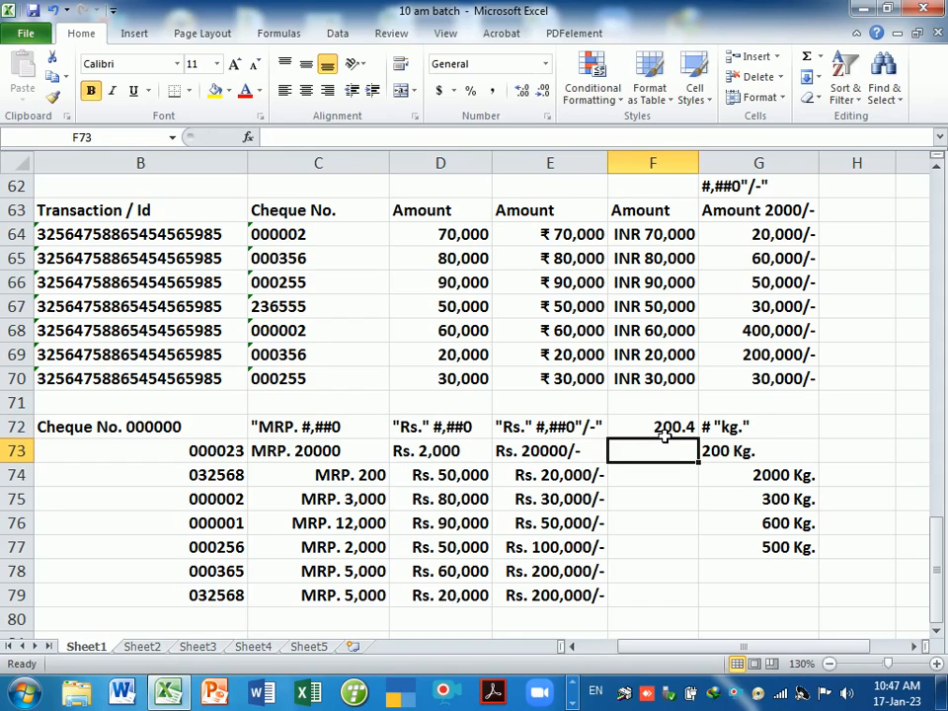
{"action": "left_click", "coordinate": [665, 434]}
{"action": "type", "text": "20"}
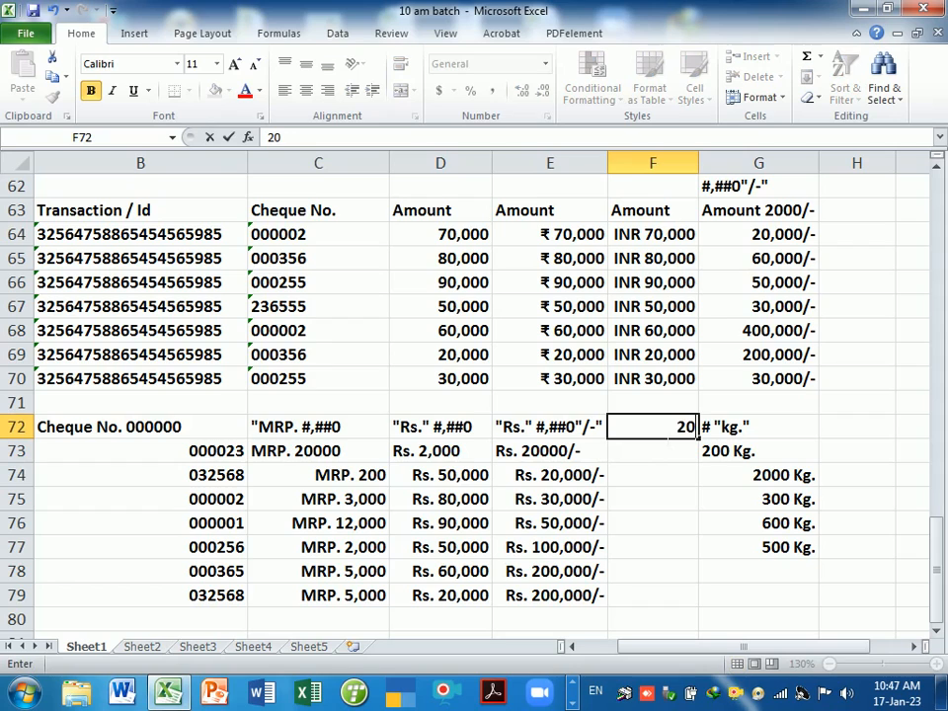
{"action": "type", "text": ".23"}
{"action": "key", "text": "Return"}
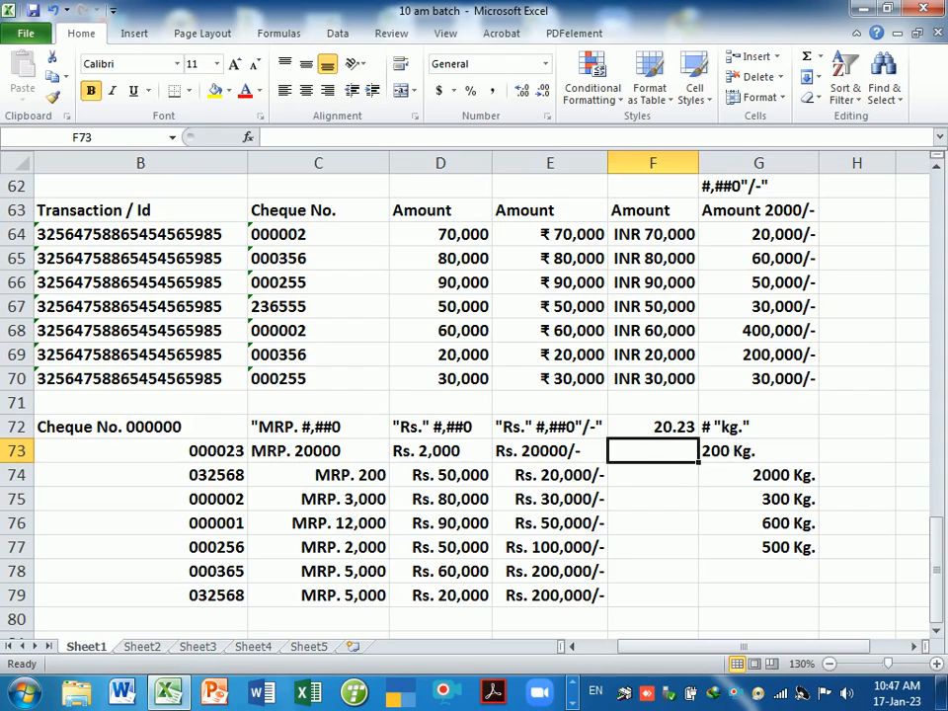
- Enter 23.20 in F73 and fill it down through F79
{"action": "left_click", "coordinate": [682, 478]}
{"action": "left_click", "coordinate": [680, 451]}
{"action": "type", "text": "23"}
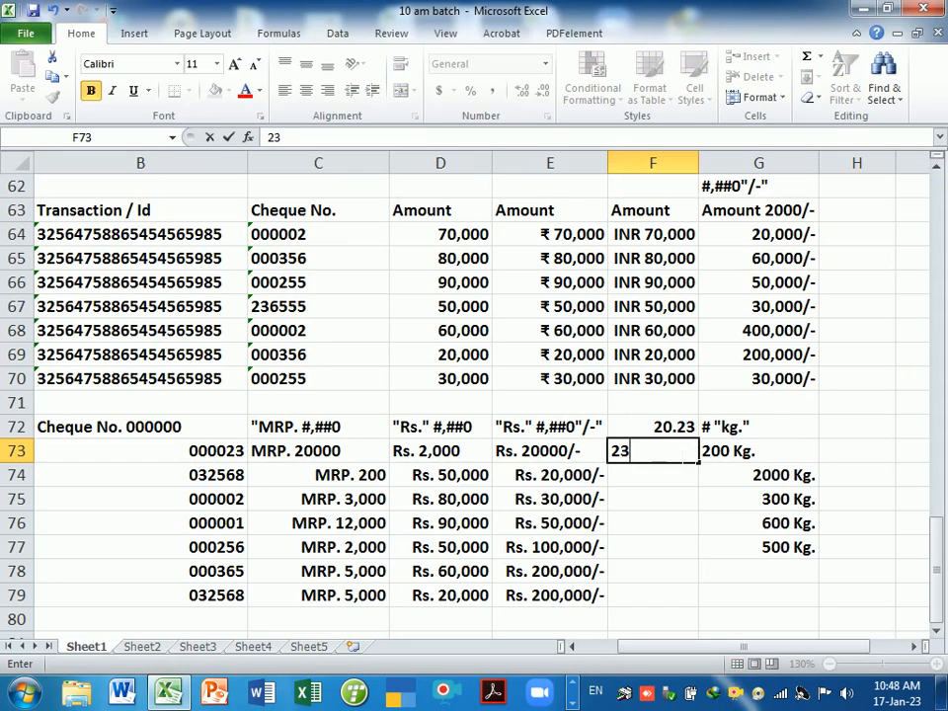
{"action": "type", "text": ".20"}
{"action": "key", "text": "Return"}
{"action": "left_click", "coordinate": [681, 450]}
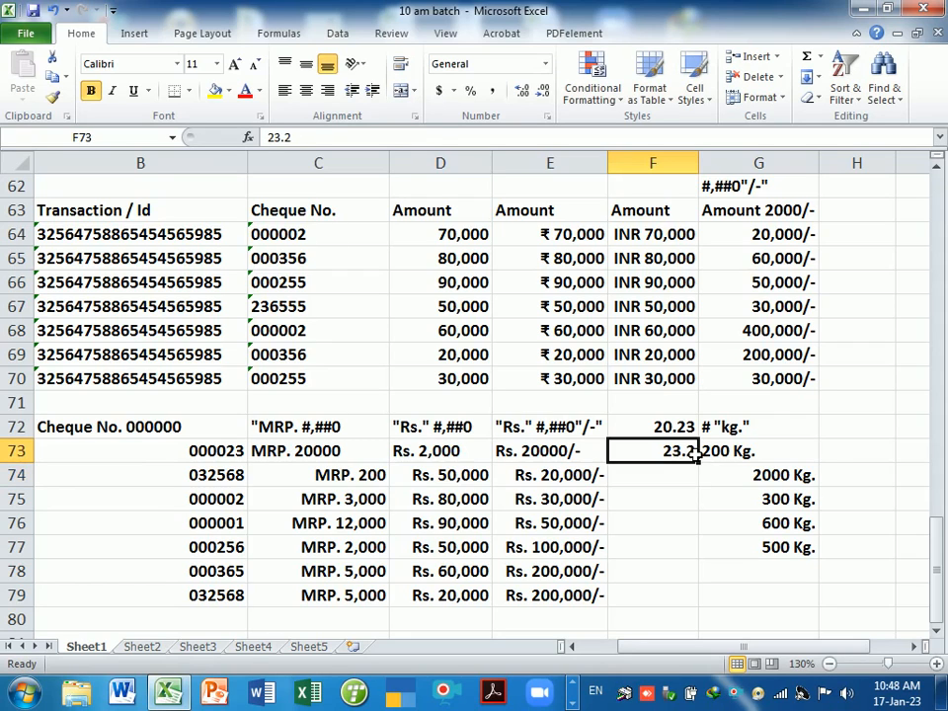
{"action": "left_click_drag", "start_coordinate": [699, 464], "coordinate": [677, 606]}
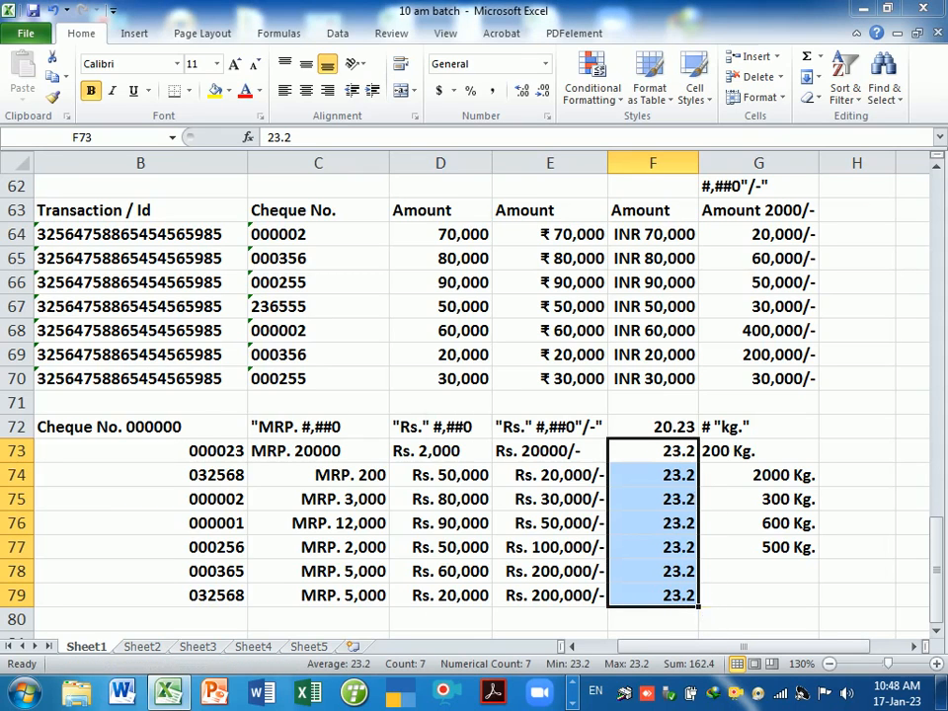
- Format F72:F79 as Number with two decimals, reading 20.23 and 23.20
{"action": "key", "text": "ctrl+1"}
{"action": "left_click", "coordinate": [471, 306]}
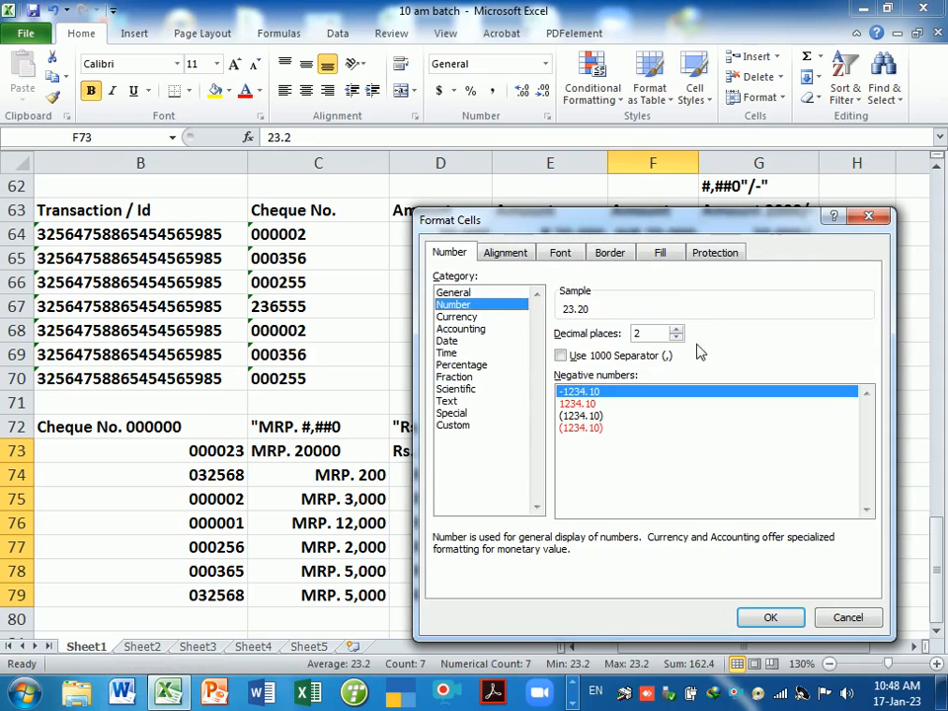
{"action": "left_click", "coordinate": [770, 617]}
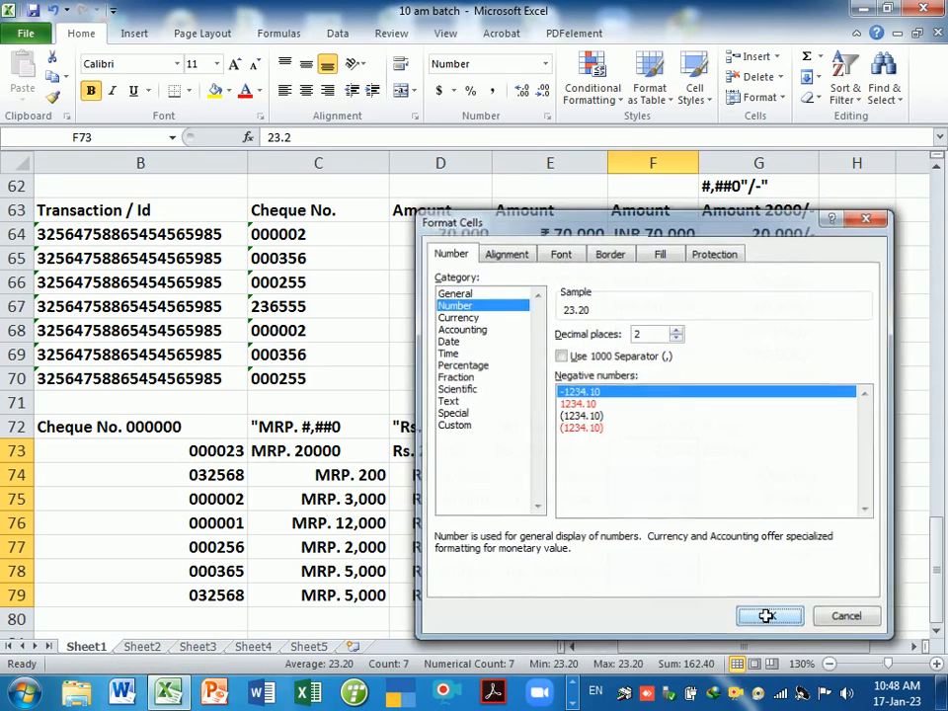
{"action": "left_click", "coordinate": [679, 525]}
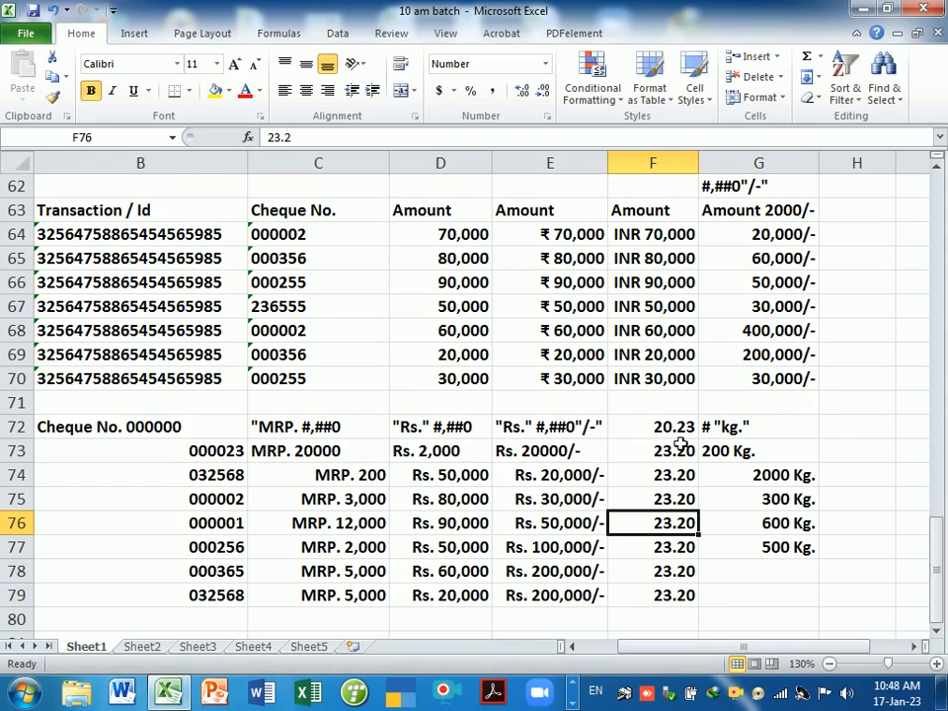
{"action": "left_click_drag", "start_coordinate": [683, 427], "coordinate": [683, 593]}
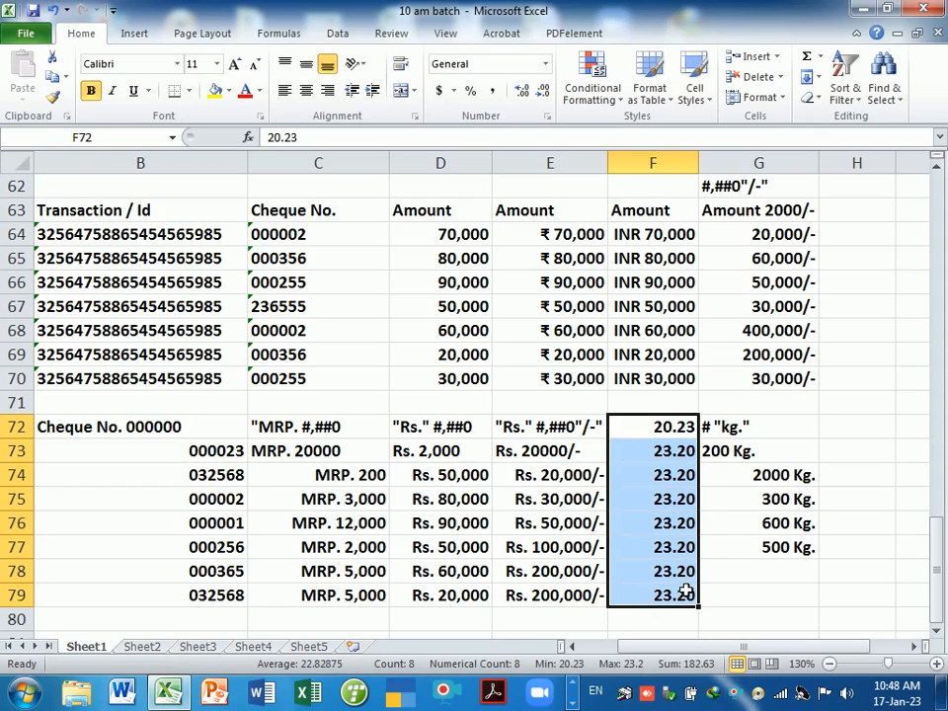
{"action": "left_click", "coordinate": [545, 94]}
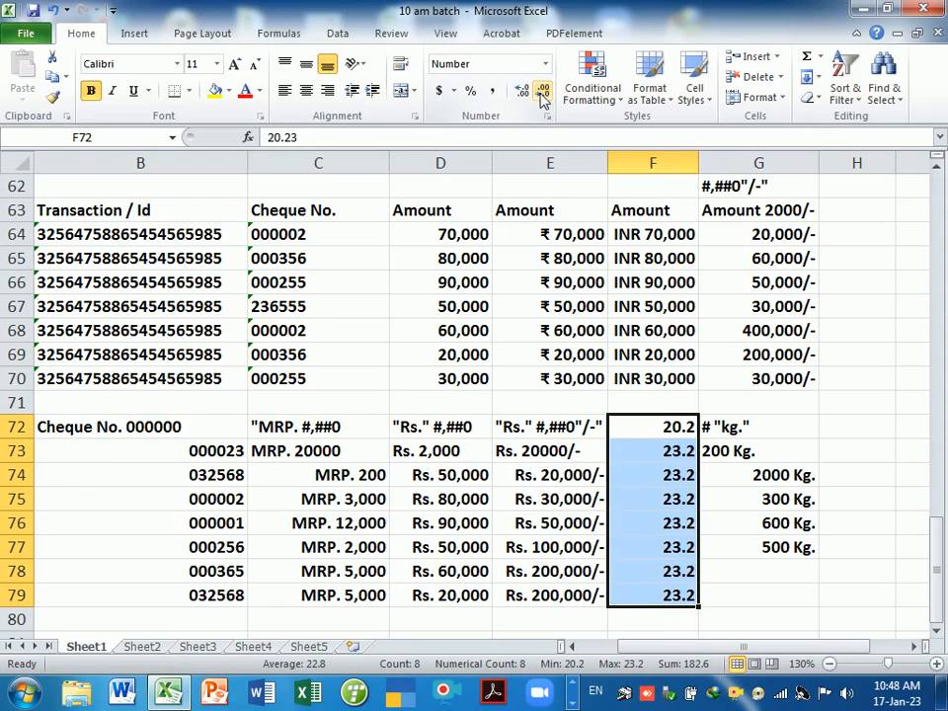
{"action": "left_click", "coordinate": [522, 91]}
{"action": "left_click", "coordinate": [523, 91]}
{"action": "left_click", "coordinate": [525, 92]}
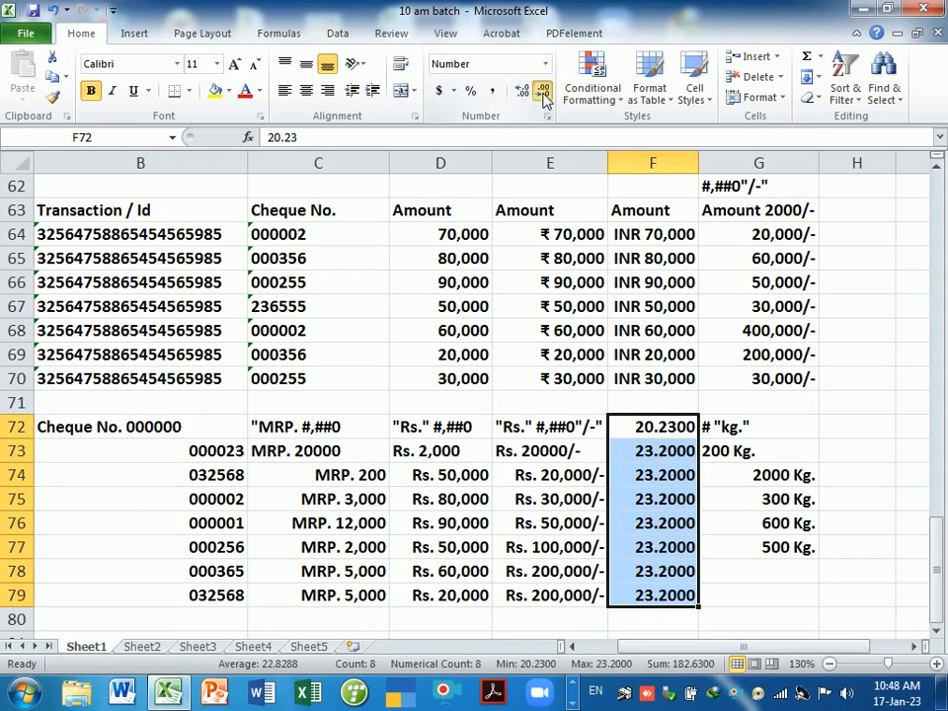
{"action": "left_click", "coordinate": [546, 96]}
{"action": "left_click", "coordinate": [545, 96]}
{"action": "left_click", "coordinate": [545, 95]}
{"action": "left_click", "coordinate": [524, 92]}
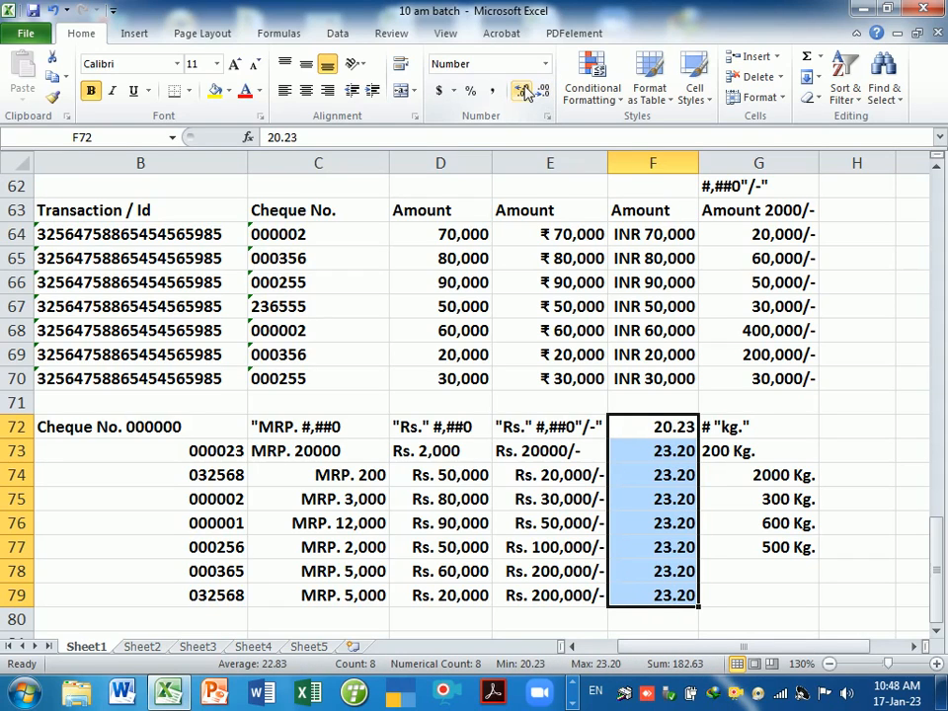
- Change the value in F75 to 23.25
{"action": "key", "text": "F2"}
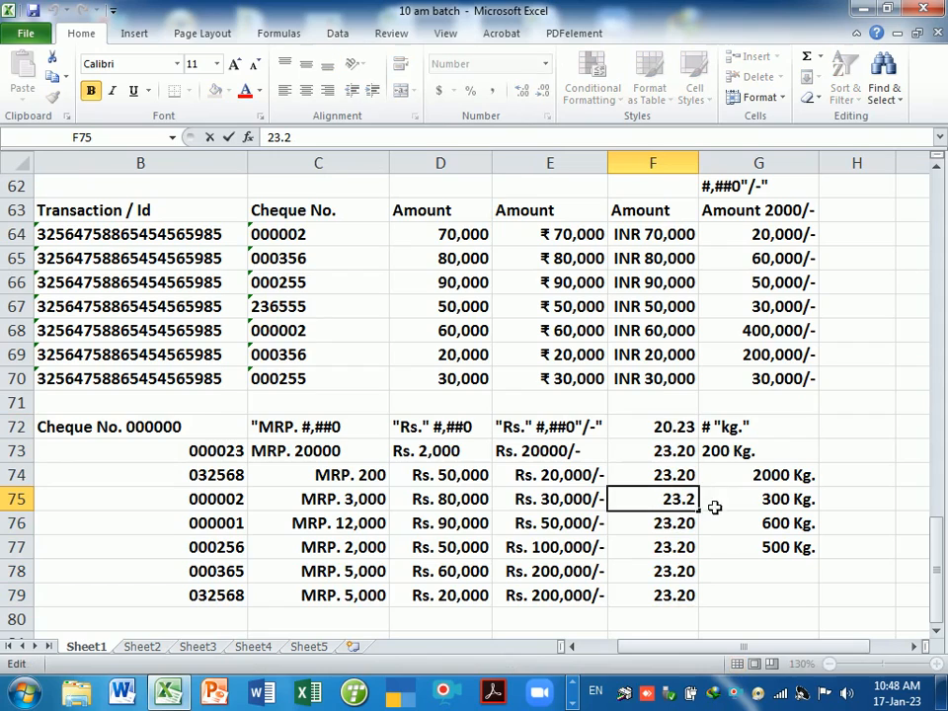
{"action": "type", "text": "5"}
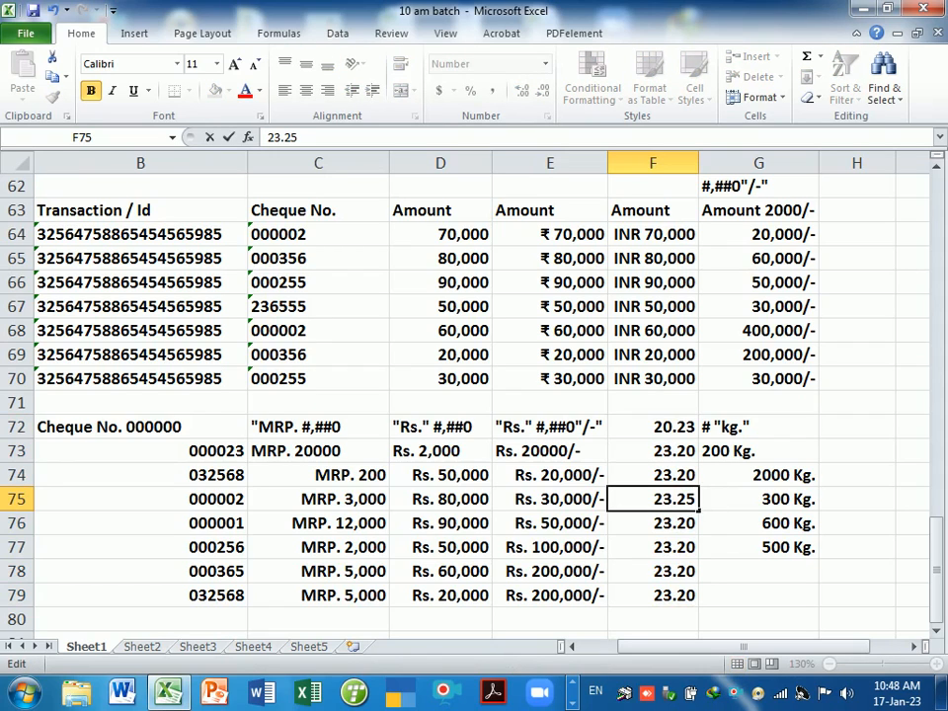
{"action": "key", "text": "Return"}
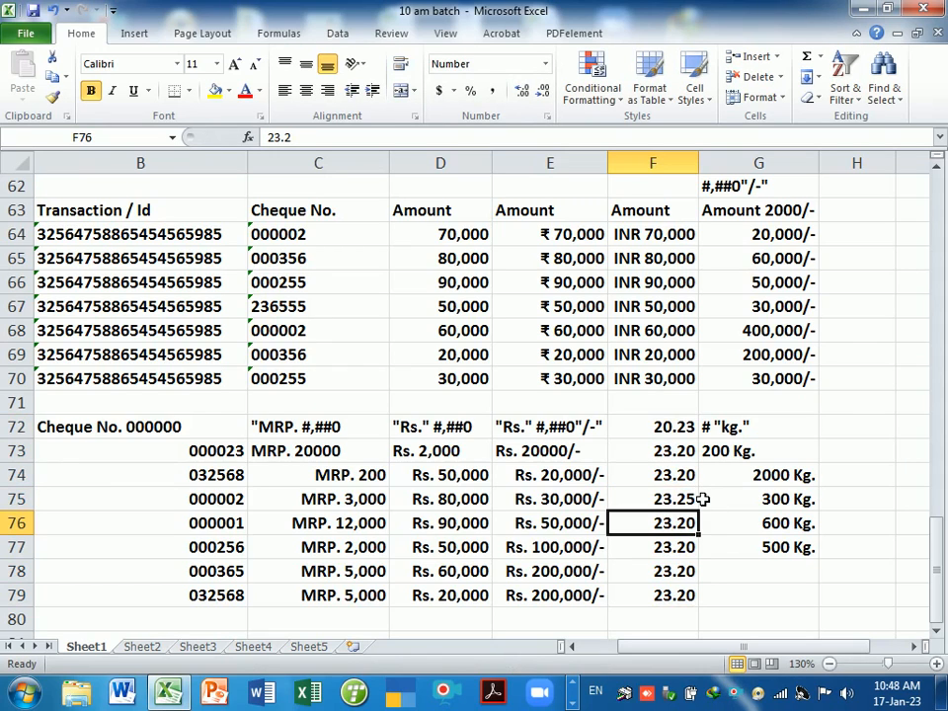
- Give F72:F79 the Number format with 2 decimal places
{"action": "left_click_drag", "start_coordinate": [668, 440], "coordinate": [675, 608]}
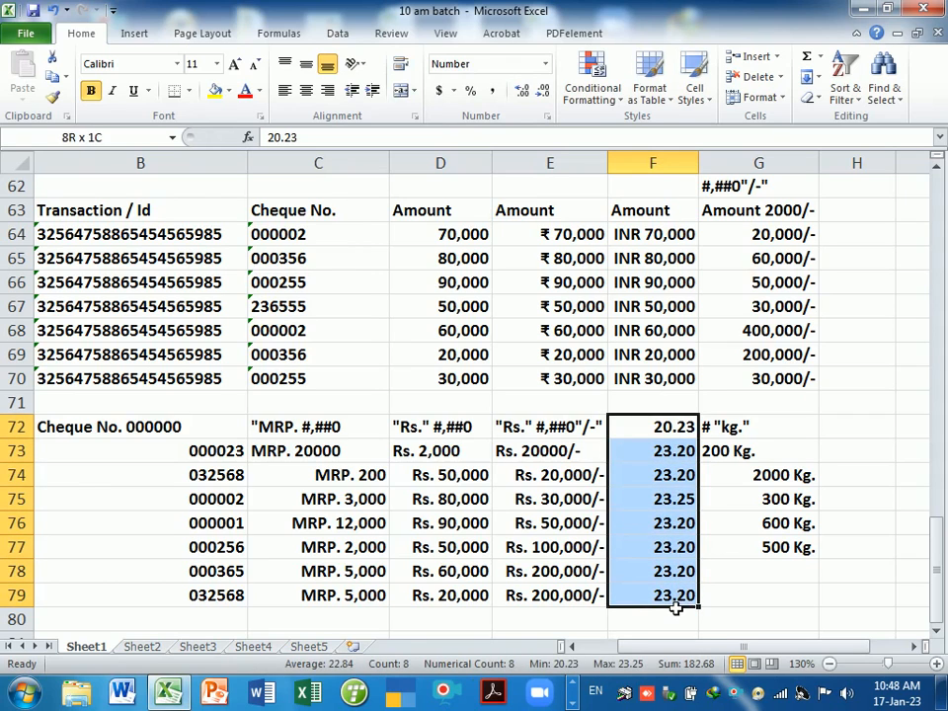
{"action": "left_click", "coordinate": [543, 91]}
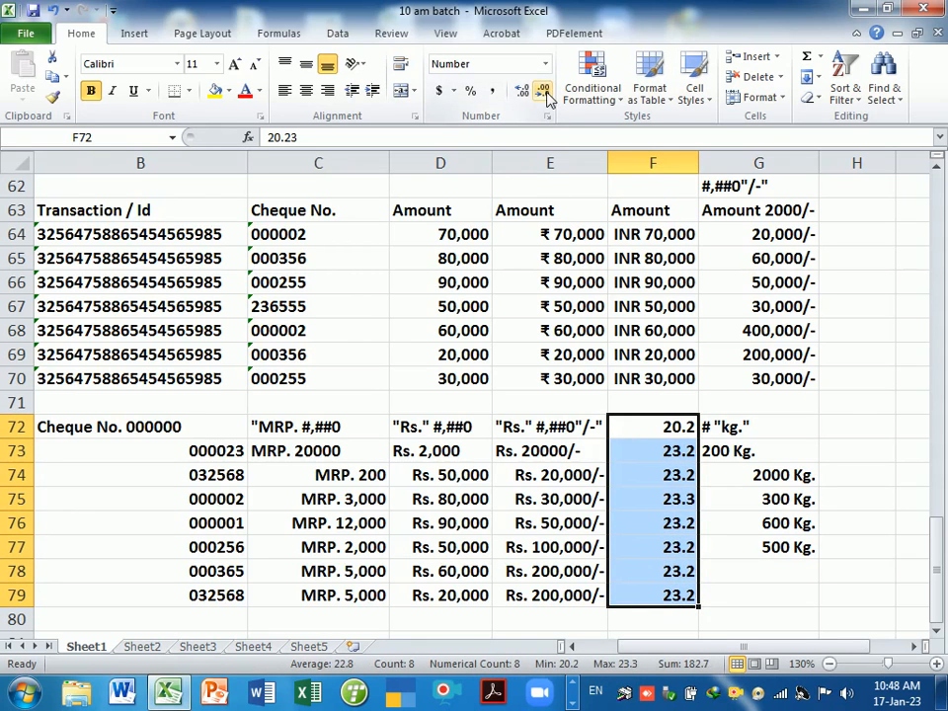
{"action": "left_click", "coordinate": [522, 91]}
{"action": "left_click", "coordinate": [547, 116]}
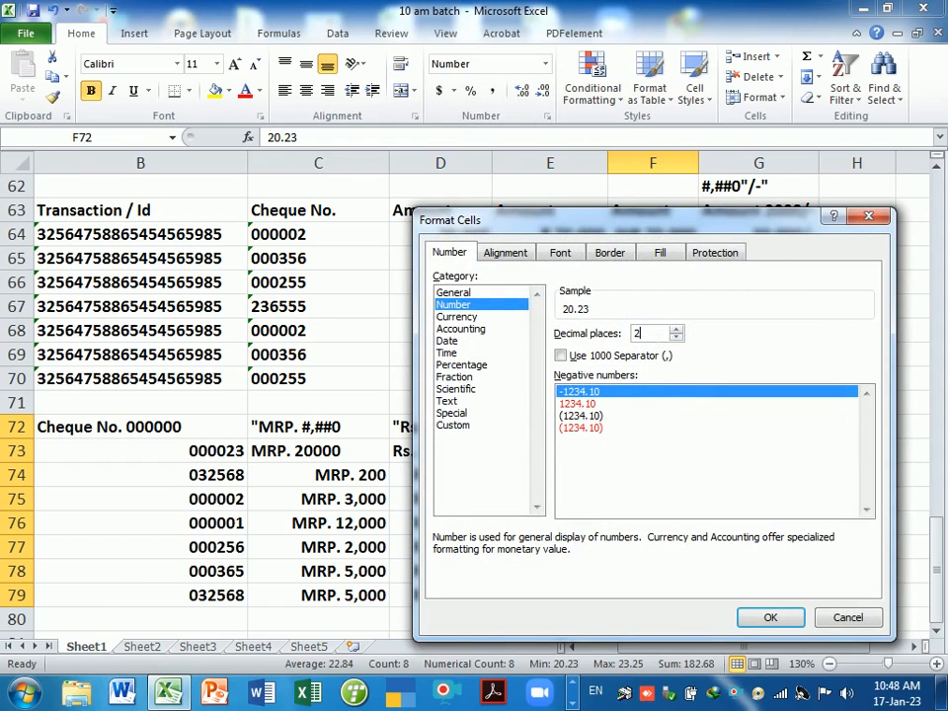
{"action": "left_click", "coordinate": [676, 337]}
{"action": "left_click", "coordinate": [676, 329]}
{"action": "left_click", "coordinate": [772, 618]}
{"action": "left_click", "coordinate": [769, 574]}
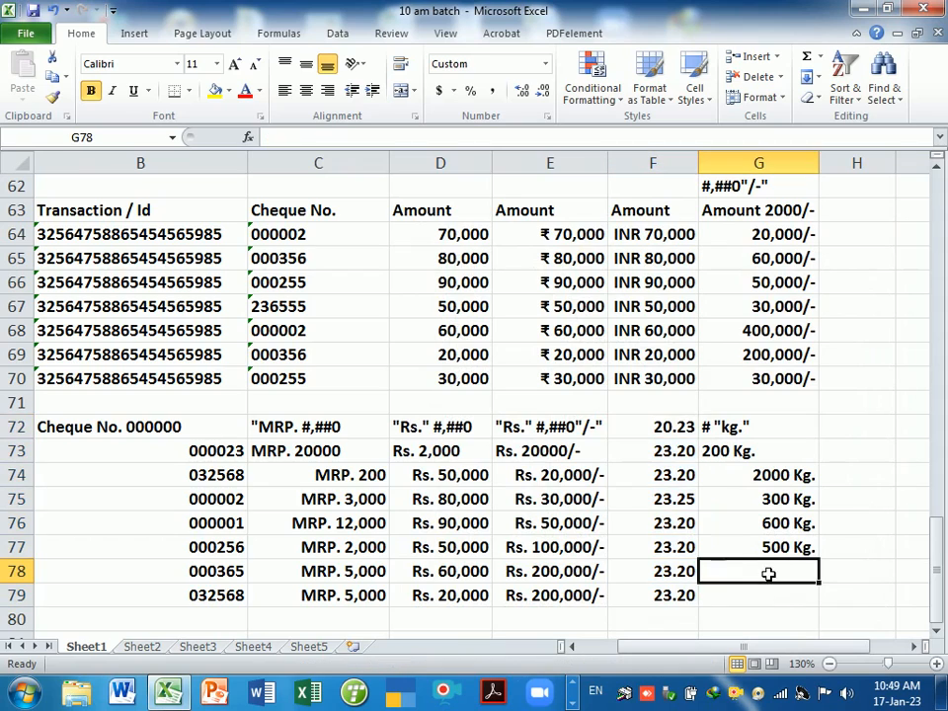
{"action": "left_click", "coordinate": [671, 433]}
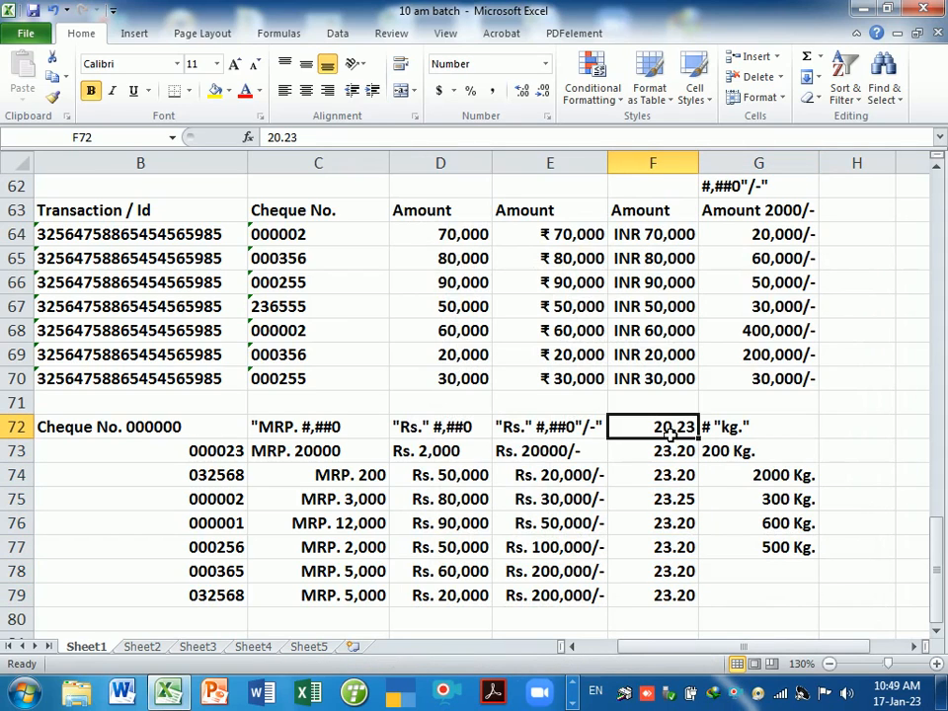
{"action": "key", "text": "Down"}
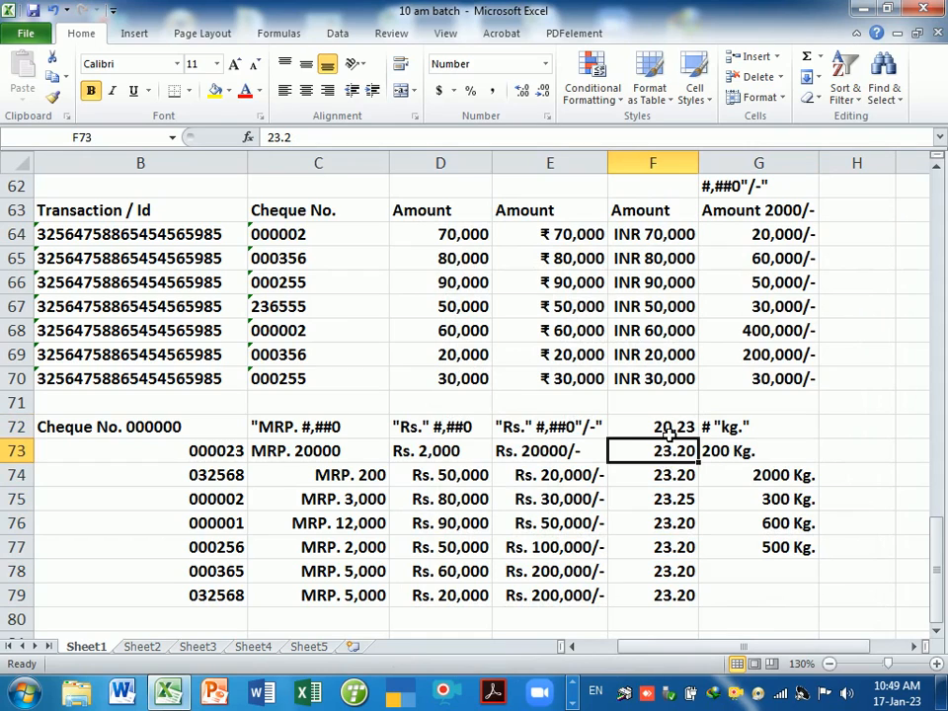
{"action": "left_click", "coordinate": [670, 434]}
{"action": "left_click", "coordinate": [747, 570]}
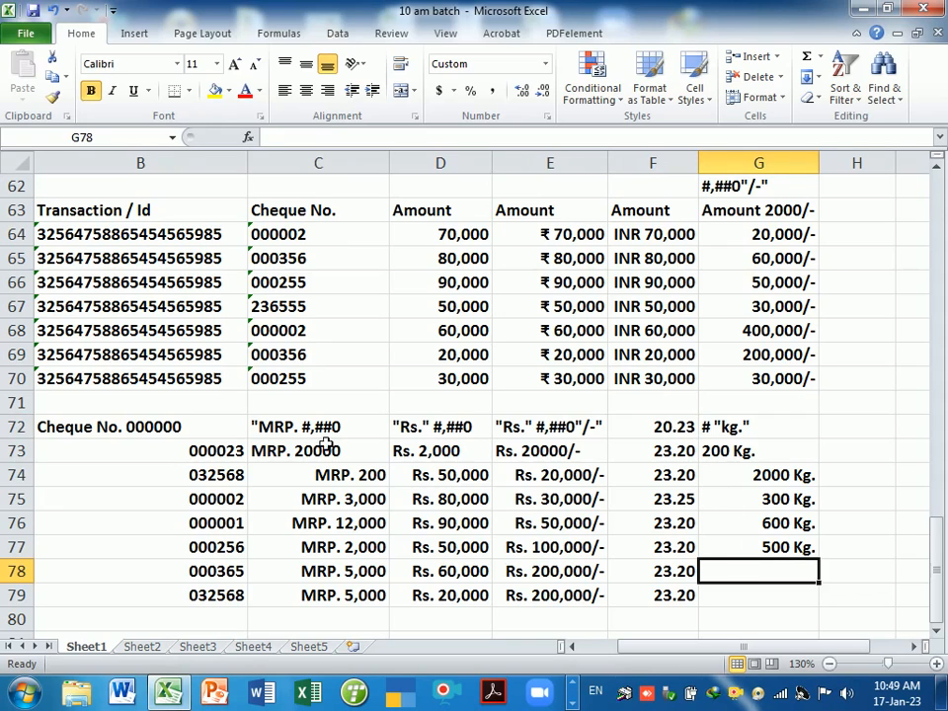
{"action": "left_click_drag", "start_coordinate": [304, 431], "coordinate": [541, 435]}
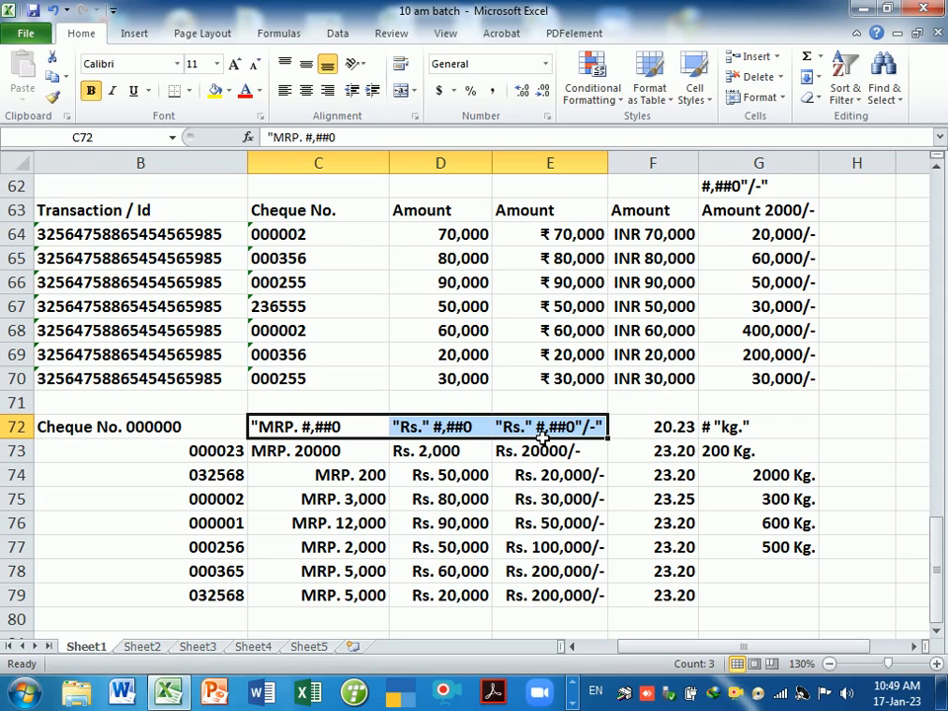
{"action": "left_click", "coordinate": [581, 496]}
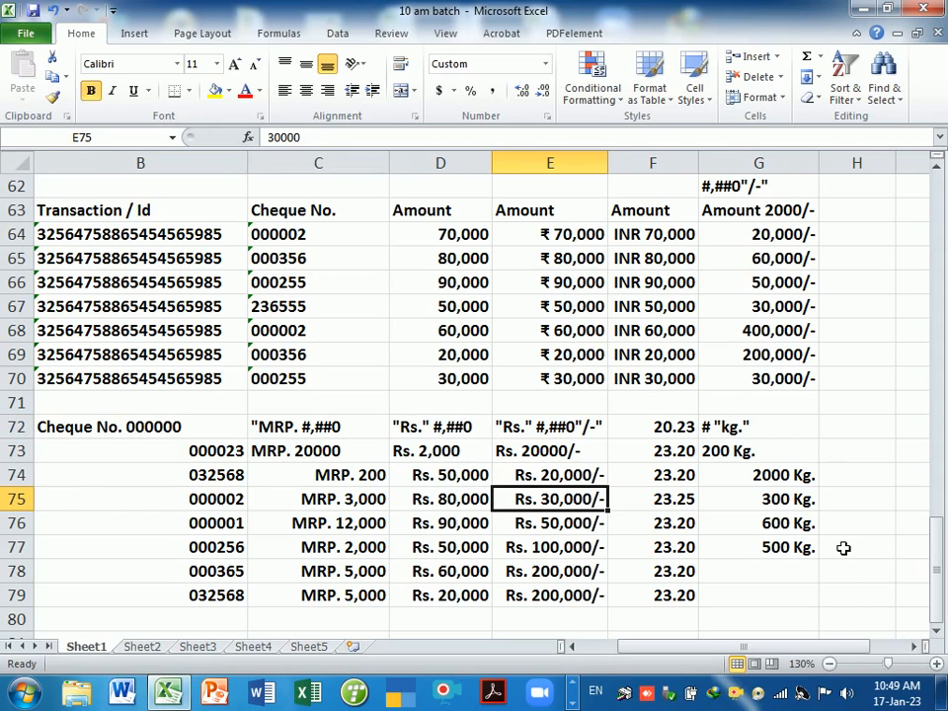
{"action": "left_click", "coordinate": [845, 427]}
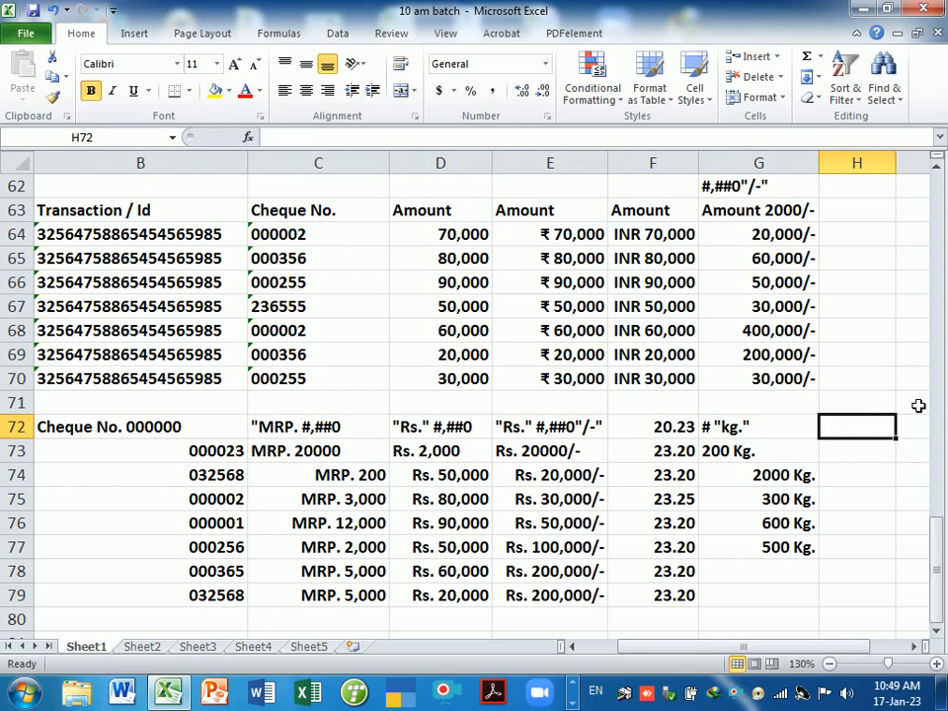
- Enter the text label +91 # in H72, prefixed with an apostrophe
{"action": "type", "text": "'9"}
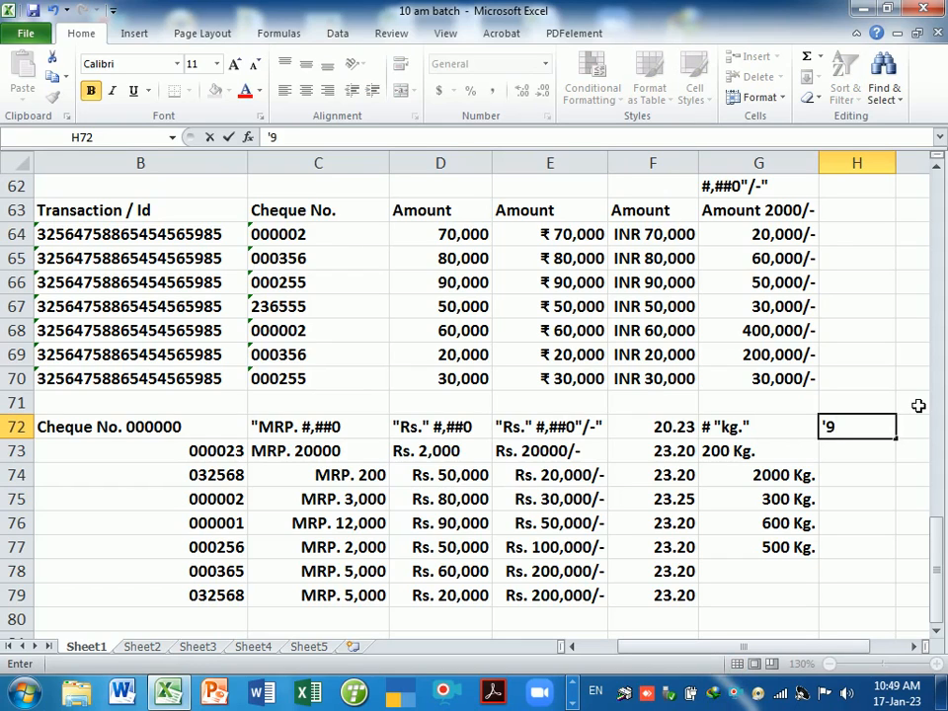
{"action": "key", "text": "BackSpace"}
{"action": "type", "text": "+91 #"}
{"action": "key", "text": "Return"}
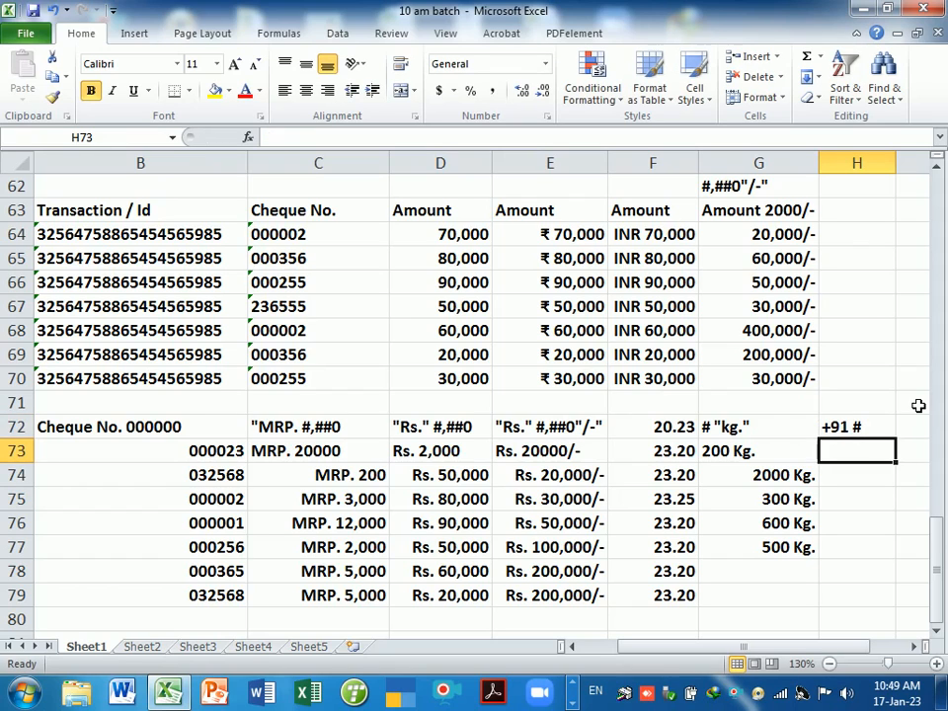
{"action": "key", "text": "Up"}
{"action": "key", "text": "F2"}
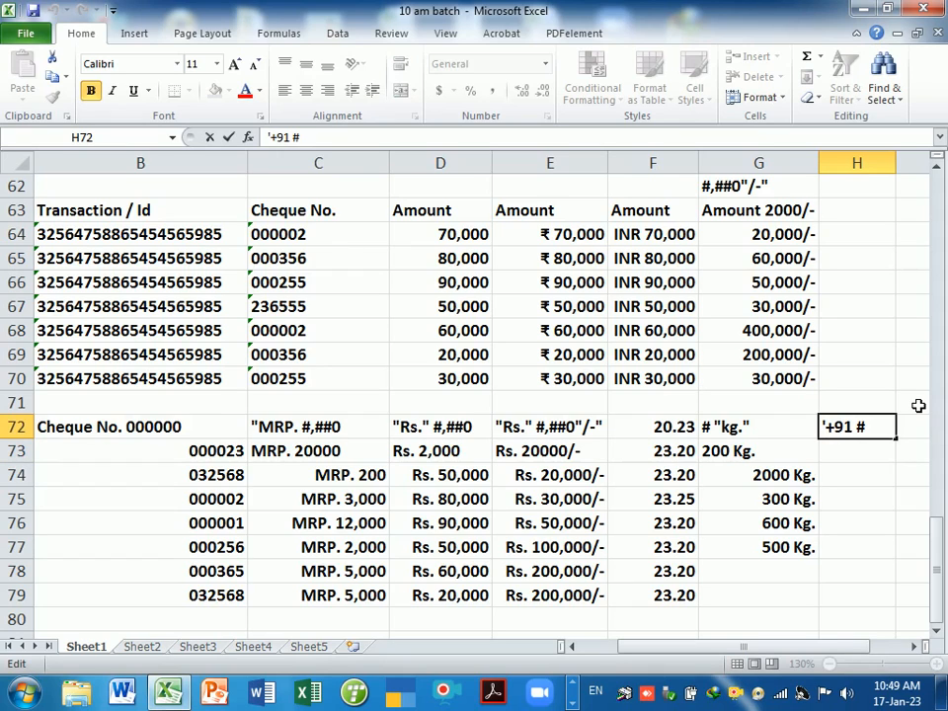
{"action": "key", "text": "Return"}
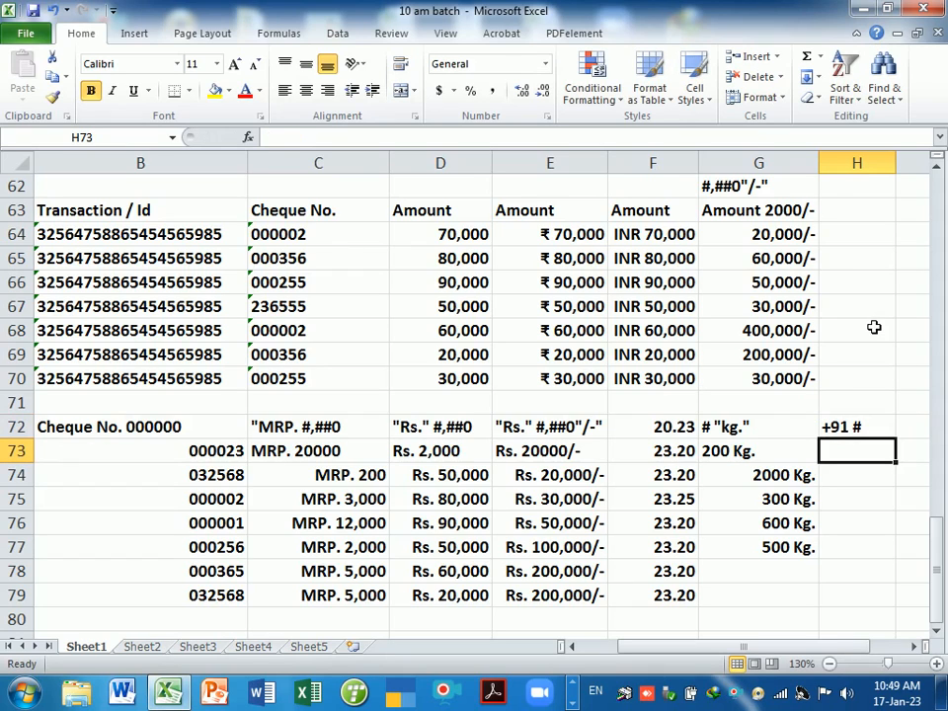
{"action": "left_click", "coordinate": [861, 427]}
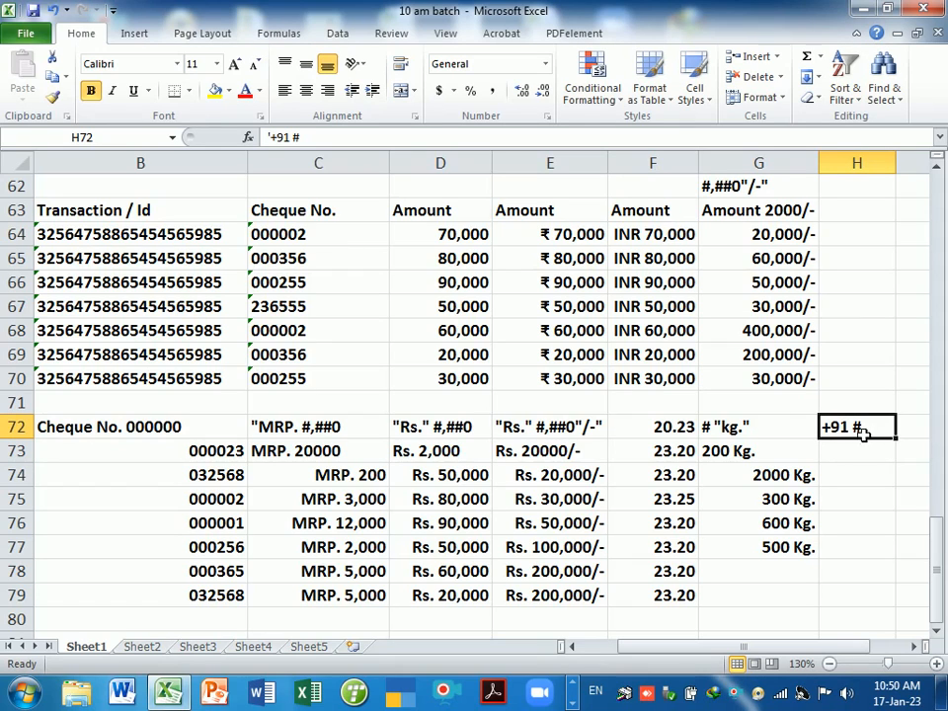
- Select H73:H79, then narrow columns B, C and G and widen E and H
{"action": "left_click_drag", "start_coordinate": [868, 451], "coordinate": [870, 602]}
{"action": "left_click_drag", "start_coordinate": [905, 172], "coordinate": [925, 173]}
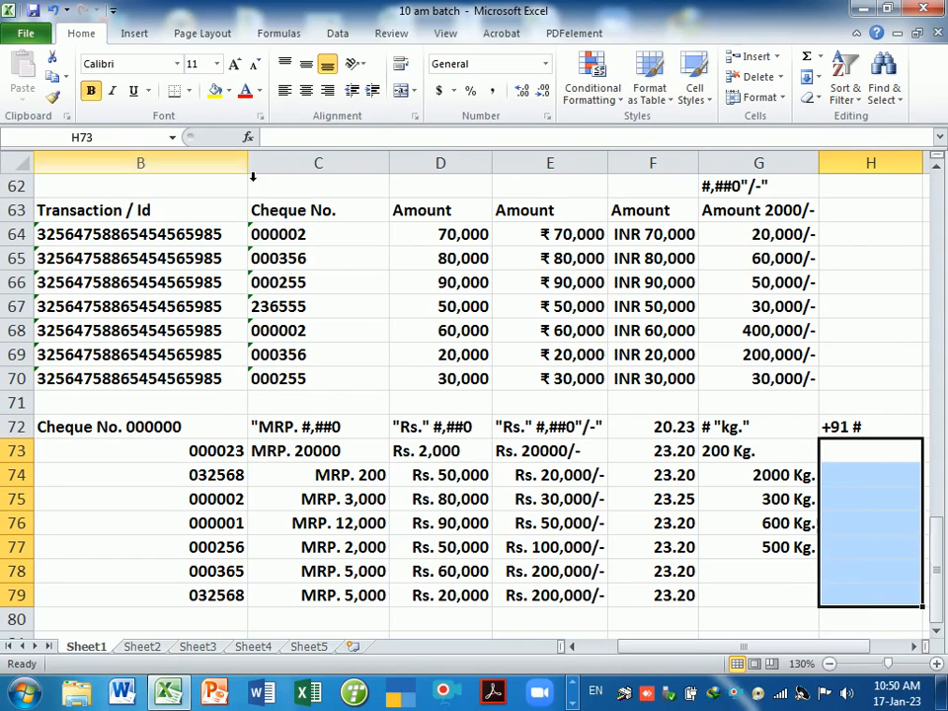
{"action": "mouse_move", "coordinate": [249, 165]}
{"action": "left_mouse_down"}
{"action": "mouse_move", "coordinate": [258, 163]}
{"action": "mouse_move", "coordinate": [233, 164]}
{"action": "left_mouse_up"}
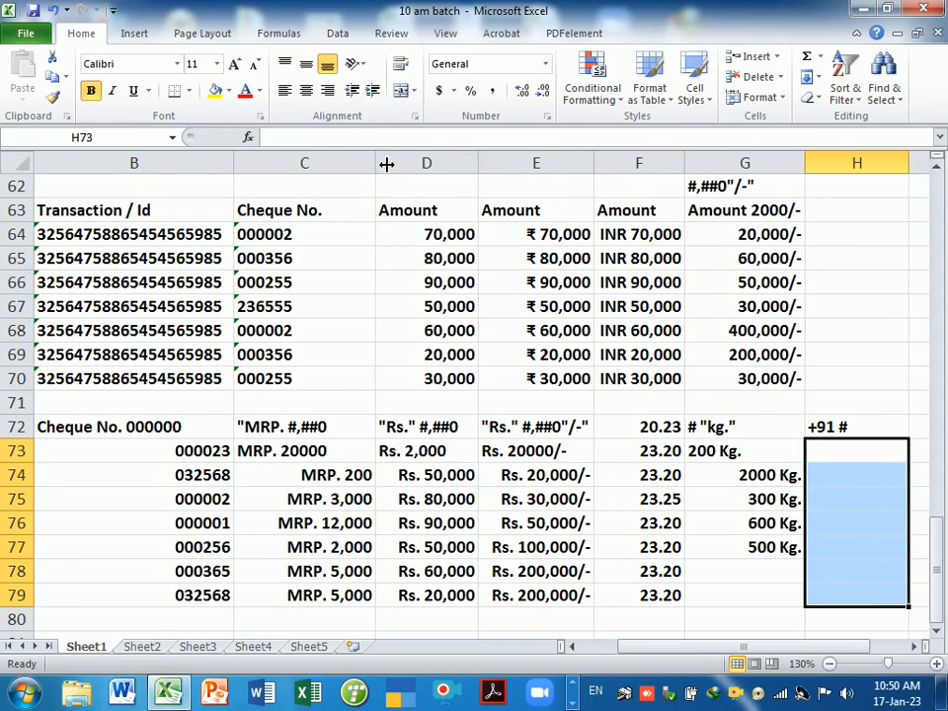
{"action": "left_click_drag", "start_coordinate": [376, 163], "coordinate": [354, 163]}
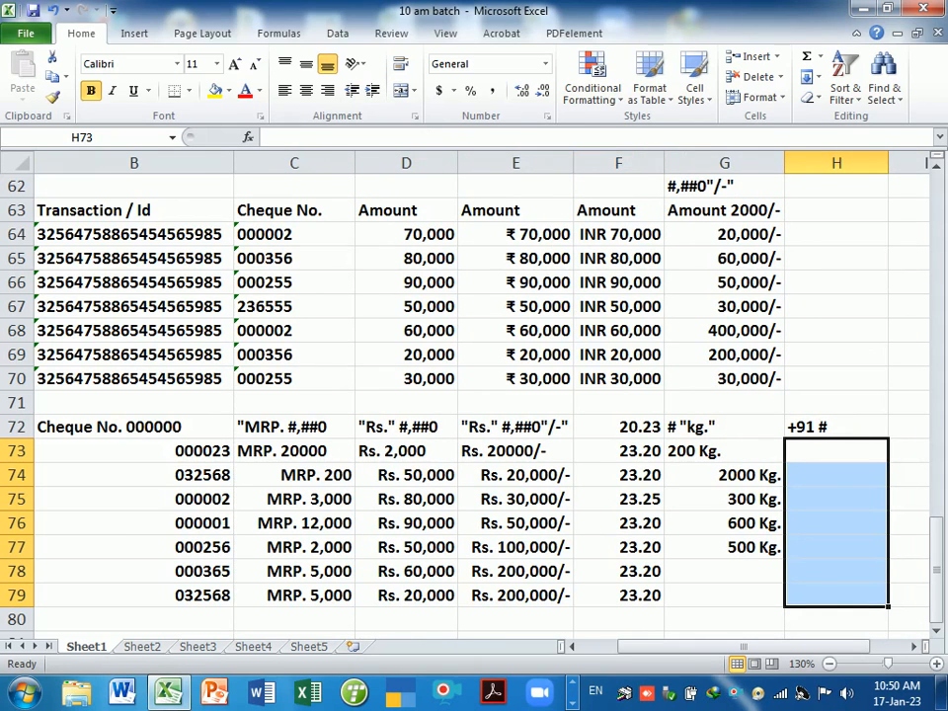
{"action": "mouse_move", "coordinate": [573, 164]}
{"action": "left_mouse_down"}
{"action": "mouse_move", "coordinate": [563, 170]}
{"action": "mouse_move", "coordinate": [582, 176]}
{"action": "left_mouse_up"}
{"action": "left_click_drag", "start_coordinate": [459, 176], "coordinate": [459, 168]}
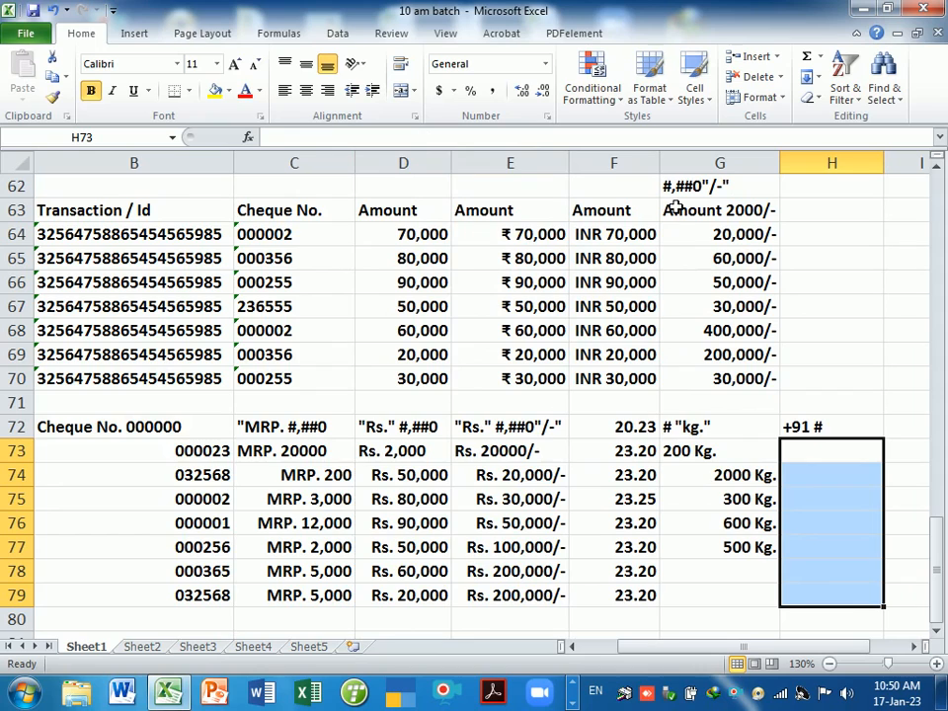
{"action": "left_click_drag", "start_coordinate": [787, 182], "coordinate": [766, 182]}
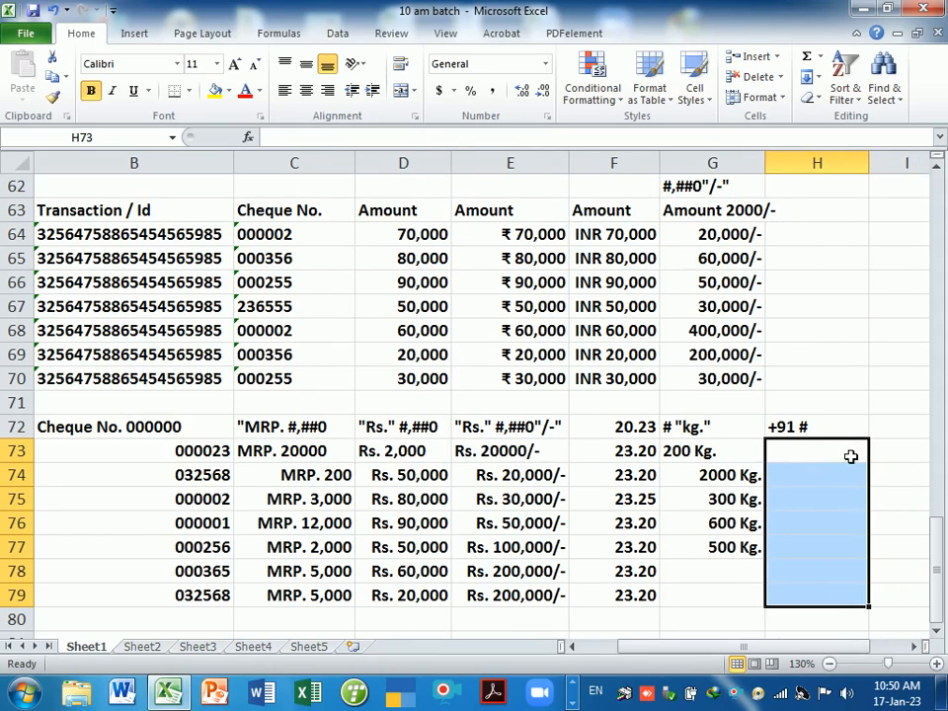
{"action": "mouse_move", "coordinate": [875, 176]}
{"action": "left_mouse_down"}
{"action": "mouse_move", "coordinate": [898, 178]}
{"action": "mouse_move", "coordinate": [886, 175]}
{"action": "left_mouse_up"}
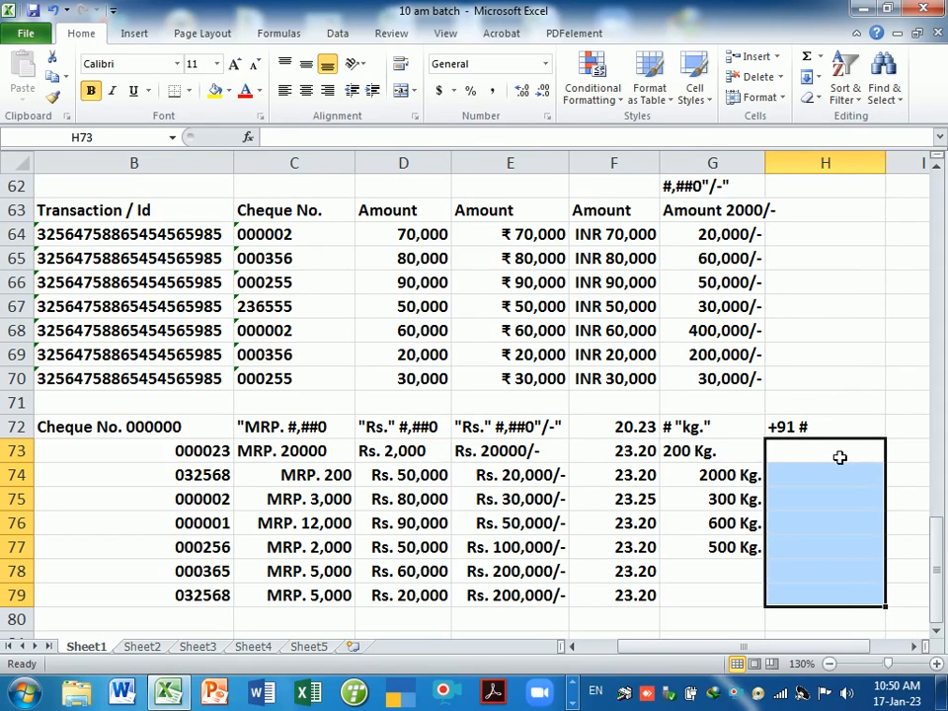
- Apply the custom number format +91 # to H73:H79
{"action": "key", "text": "ctrl+1"}
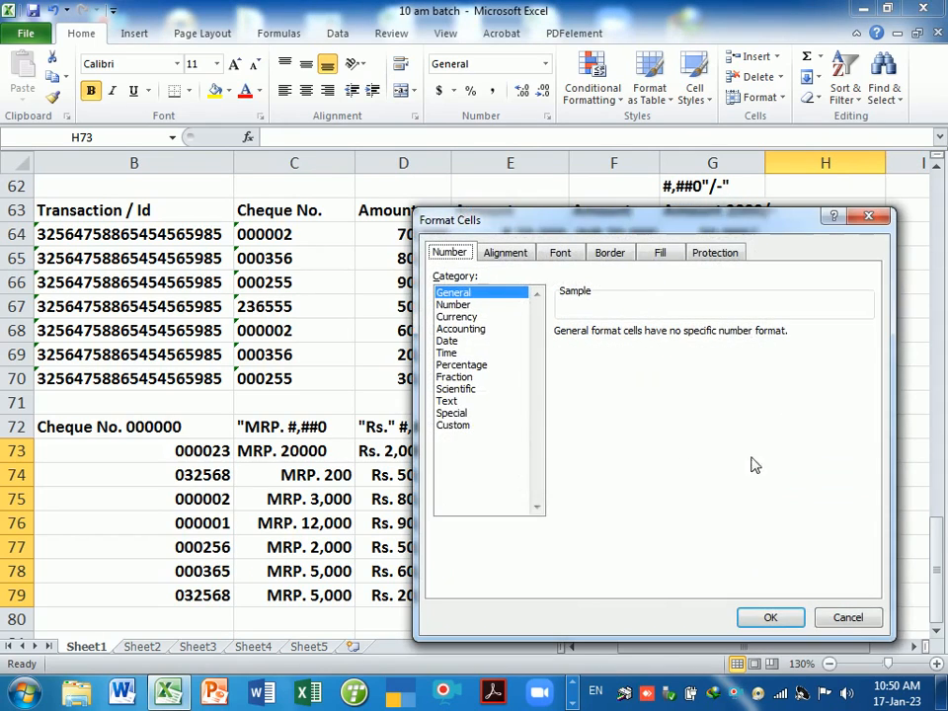
{"action": "left_click", "coordinate": [453, 426]}
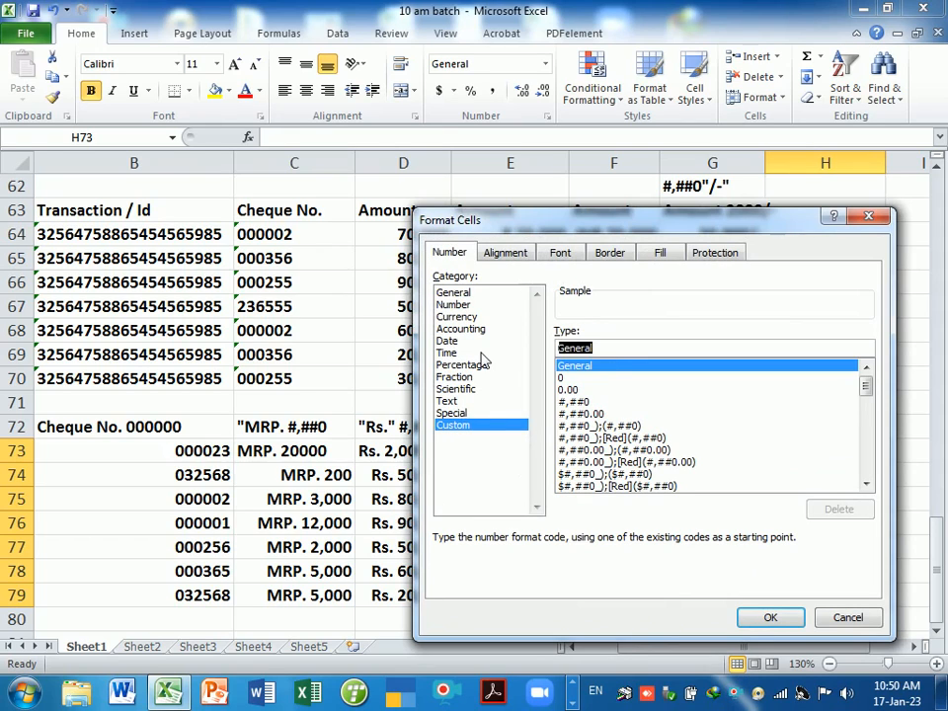
{"action": "type", "text": "+9"}
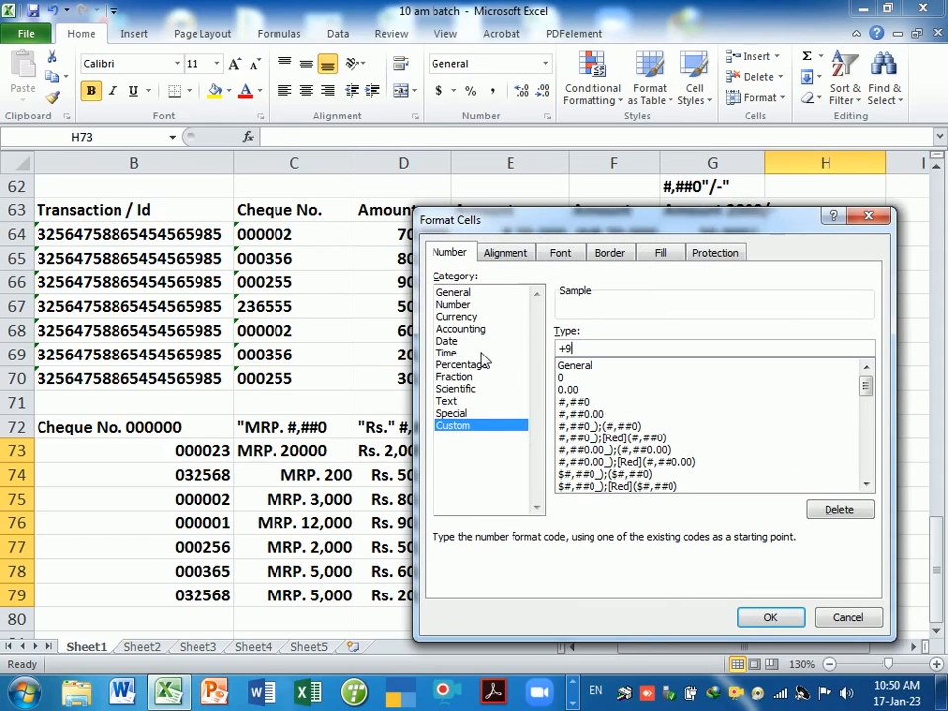
{"action": "type", "text": "1 #"}
{"action": "key", "text": "Return"}
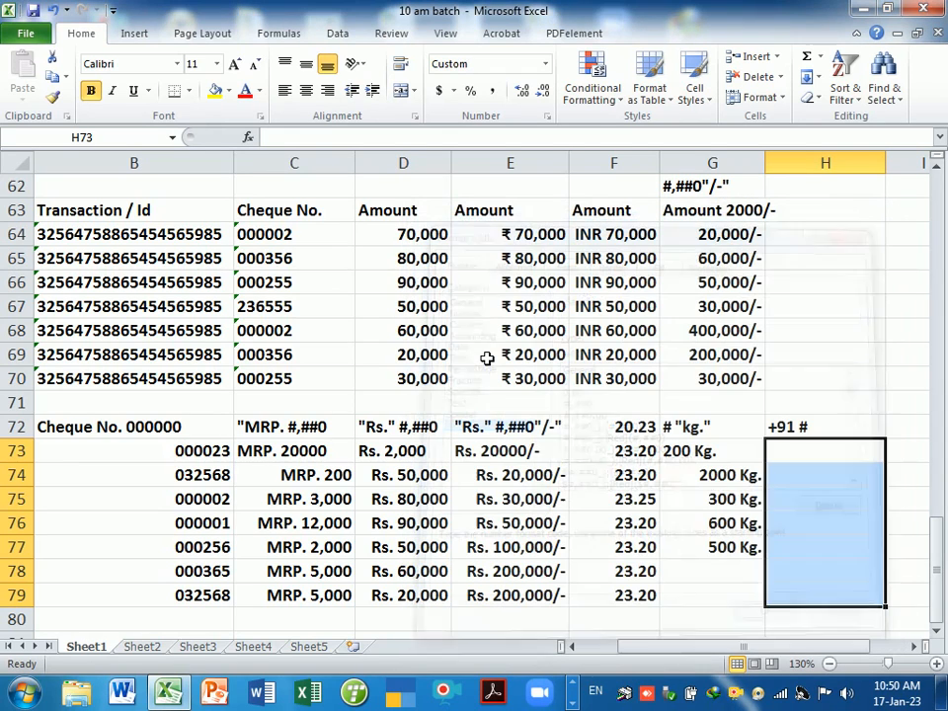
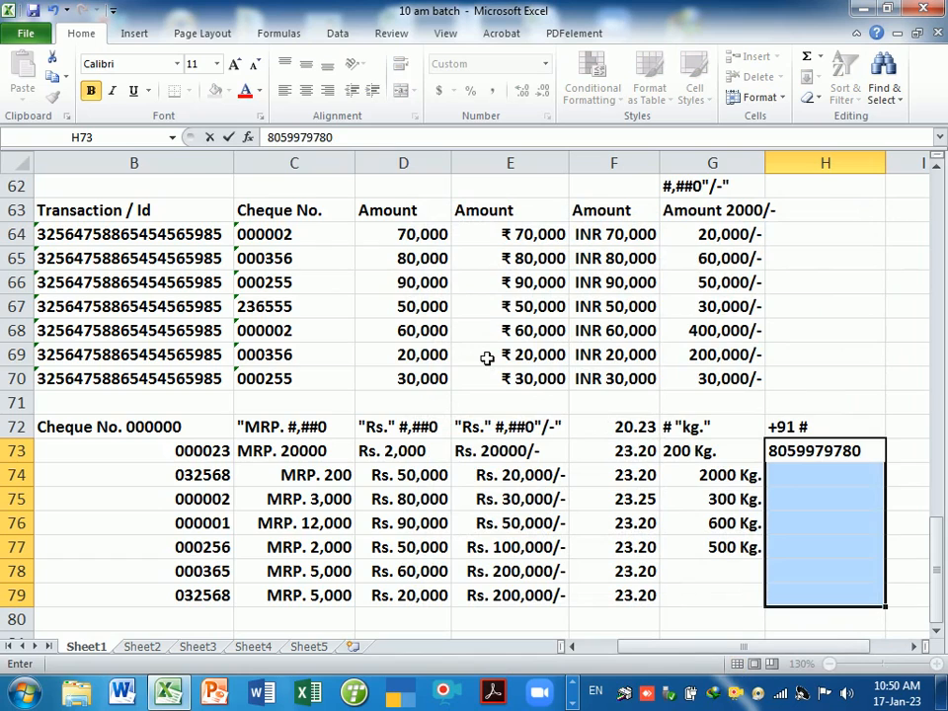
- Enter a sample mobile number in H73 and widen column H to show it
{"action": "key", "text": "Return"}
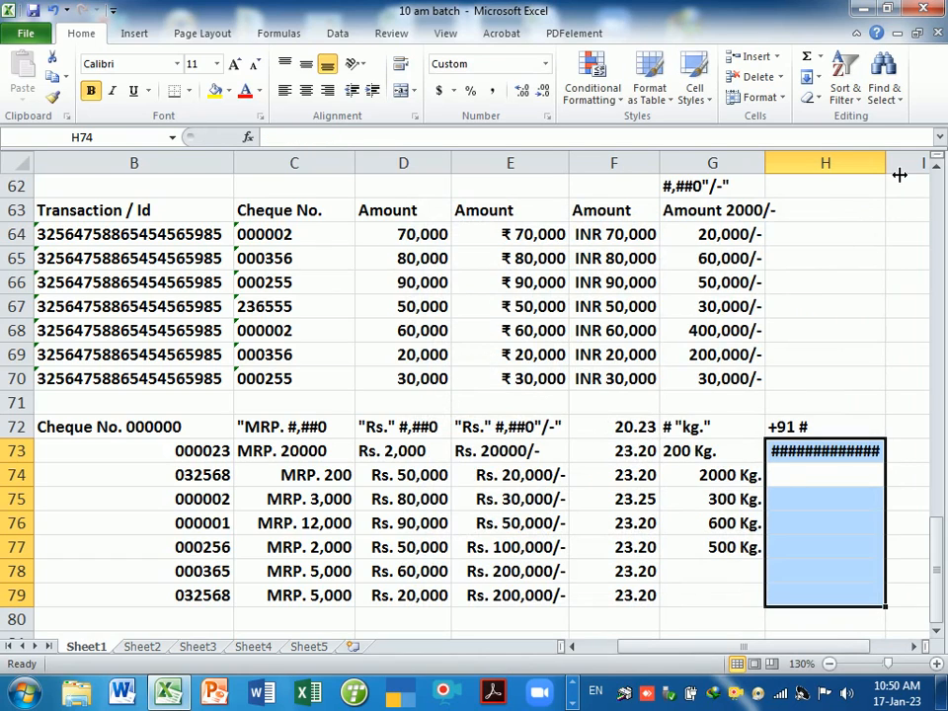
{"action": "left_click_drag", "start_coordinate": [899, 171], "coordinate": [898, 170]}
{"action": "left_click", "coordinate": [881, 475]}
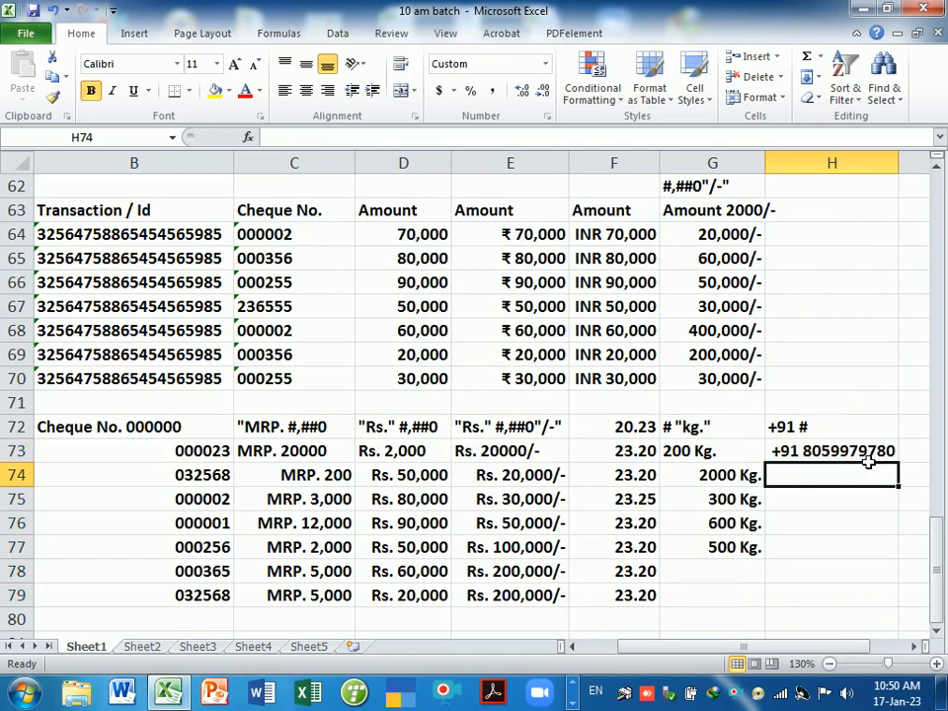
{"action": "double_click", "coordinate": [857, 450]}
{"action": "left_click", "coordinate": [857, 503]}
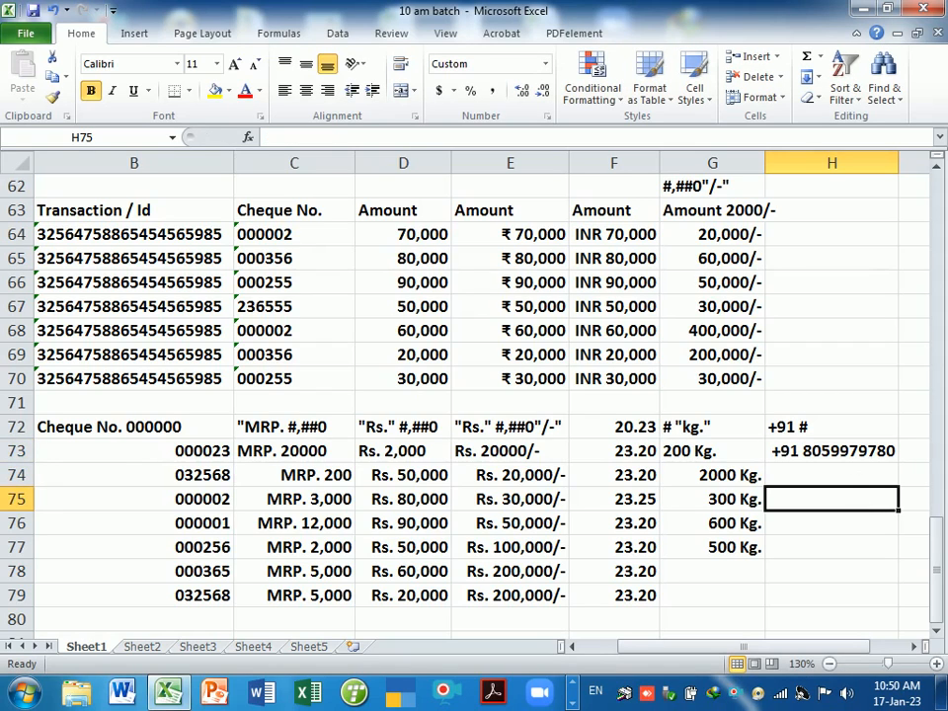
{"action": "left_click", "coordinate": [829, 450]}
- Fill the +91 phone number from H73 down to H79, then select D64:G70
{"action": "left_click_drag", "start_coordinate": [907, 471], "coordinate": [904, 597]}
{"action": "left_click", "coordinate": [873, 522]}
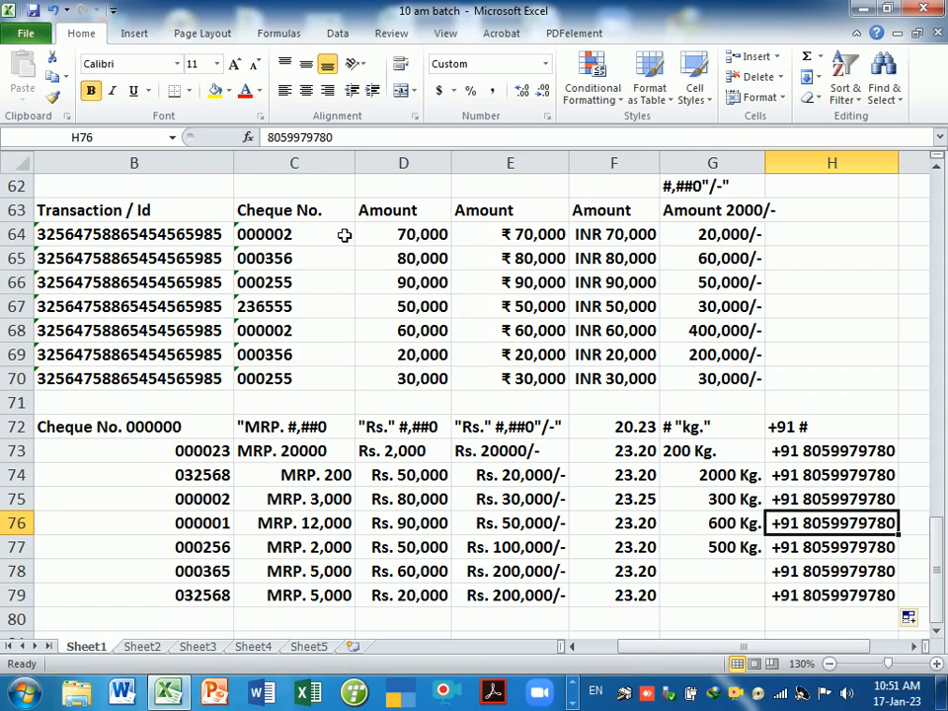
{"action": "left_click_drag", "start_coordinate": [394, 229], "coordinate": [690, 376]}
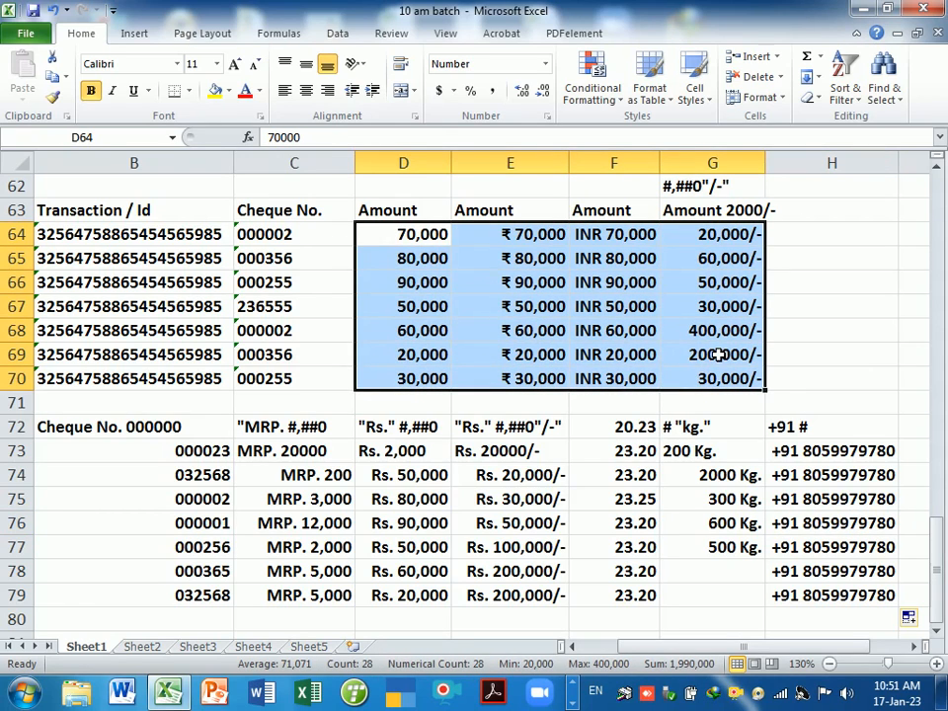
{"action": "left_click", "coordinate": [711, 354]}
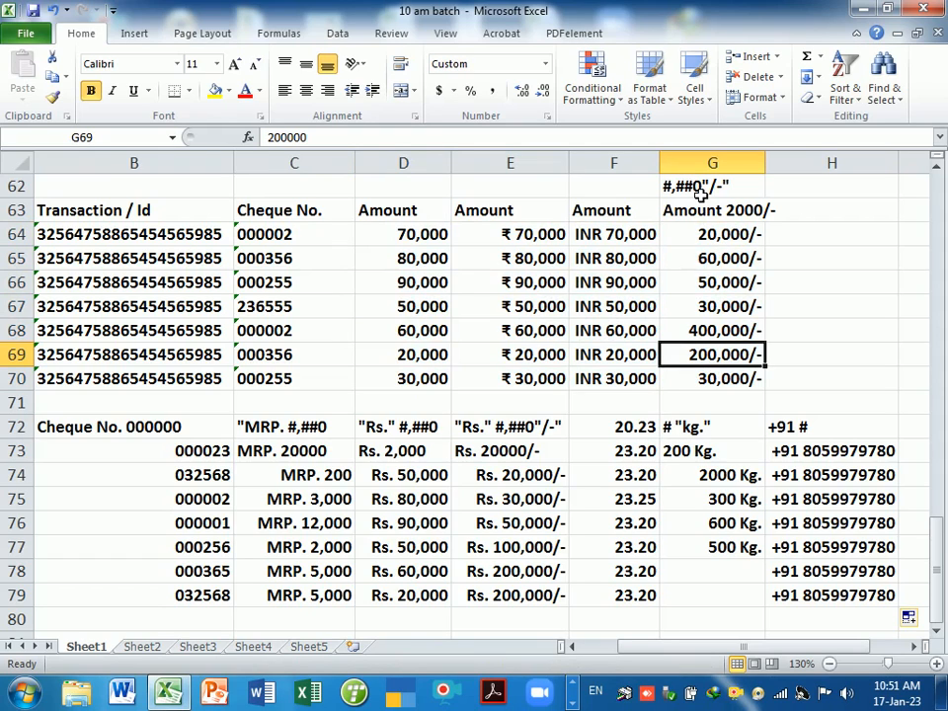
{"action": "left_click", "coordinate": [194, 435]}
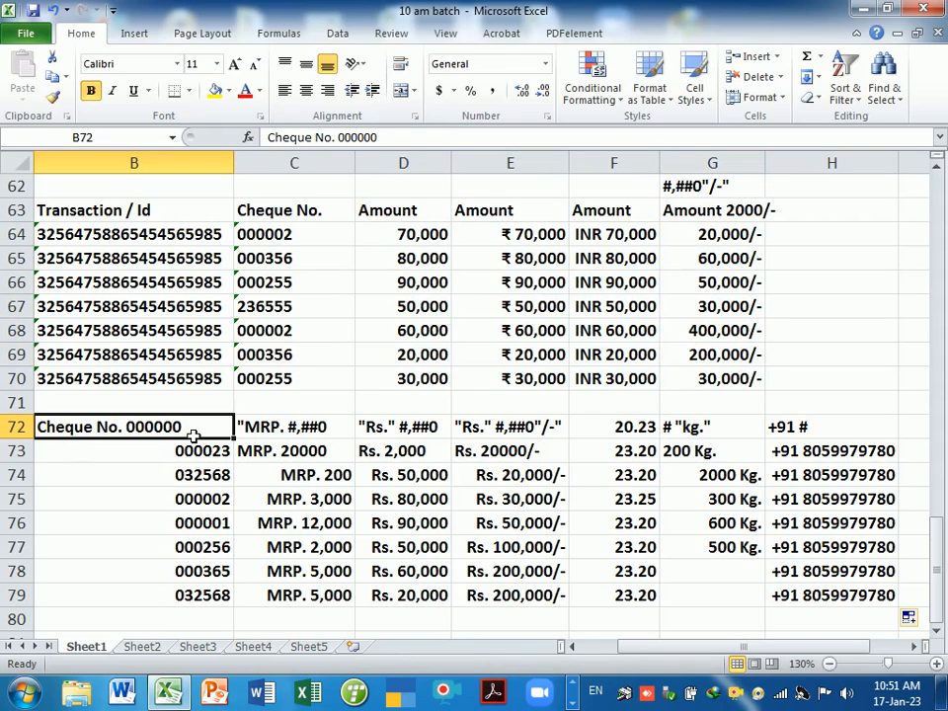
{"action": "left_click_drag", "start_coordinate": [204, 455], "coordinate": [209, 598]}
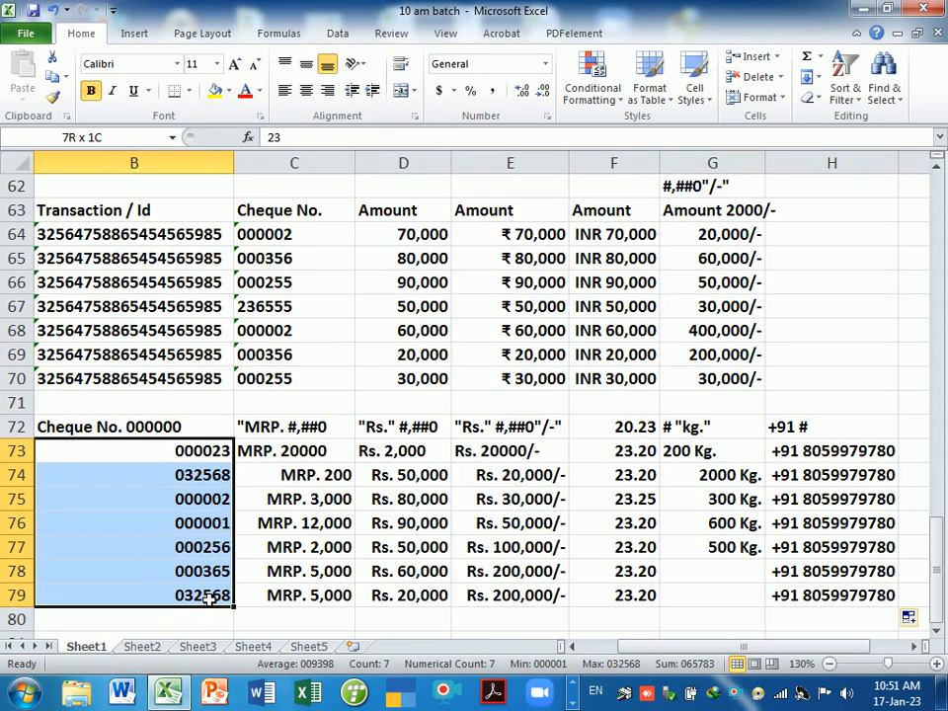
{"action": "left_click", "coordinate": [282, 435]}
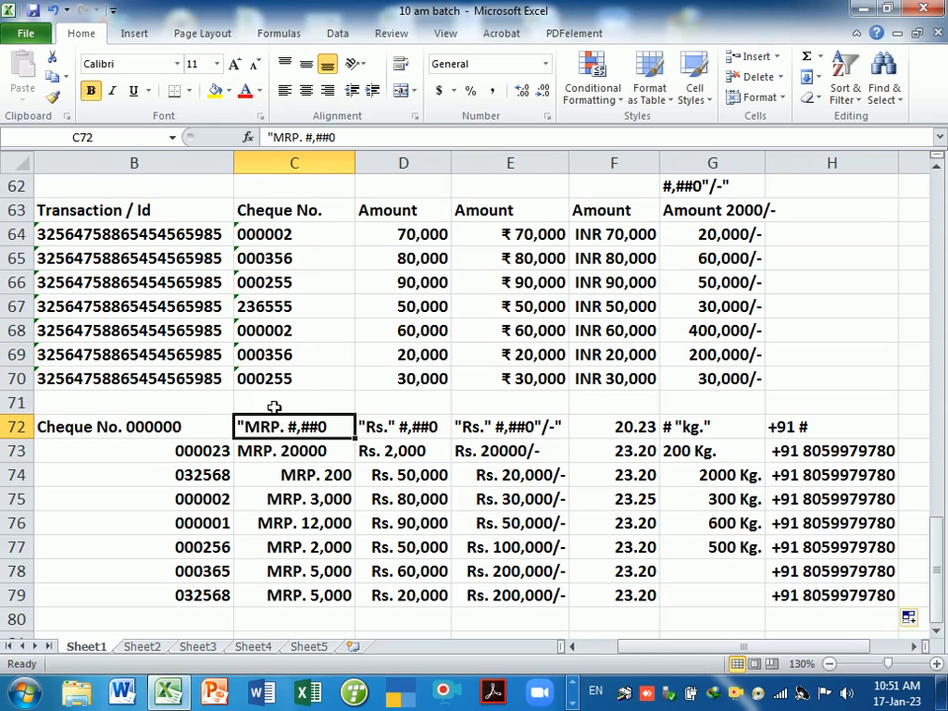
{"action": "left_click_drag", "start_coordinate": [176, 224], "coordinate": [818, 599]}
- Apply All Borders to the B63:H79 table and widen column G
{"action": "left_click", "coordinate": [189, 91]}
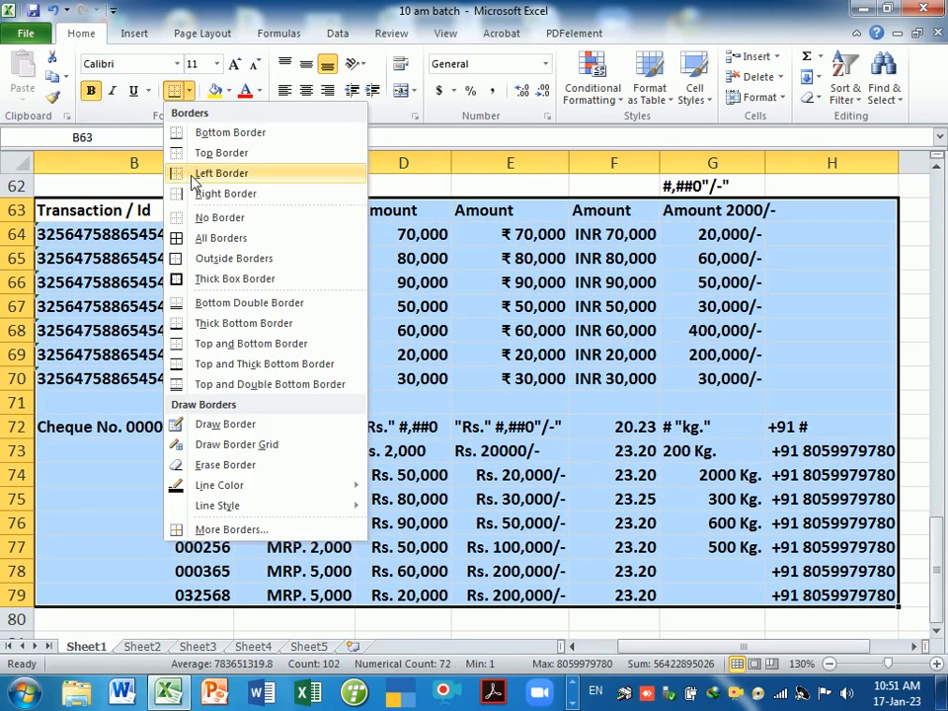
{"action": "left_click", "coordinate": [209, 238]}
{"action": "left_click", "coordinate": [484, 361]}
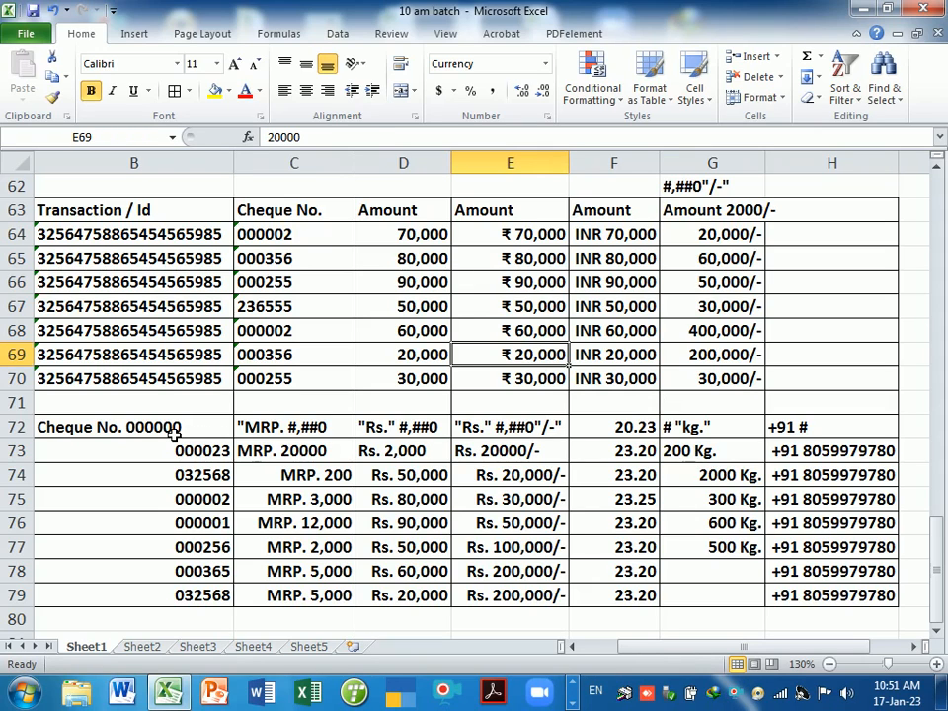
{"action": "left_click_drag", "start_coordinate": [148, 426], "coordinate": [810, 428]}
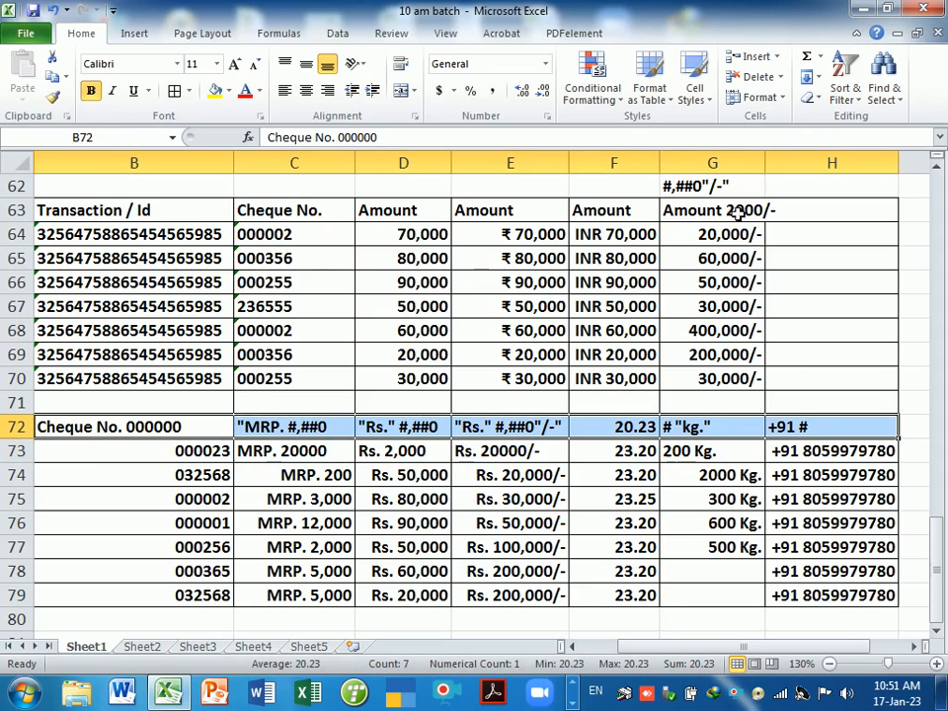
{"action": "left_click_drag", "start_coordinate": [766, 162], "coordinate": [787, 162]}
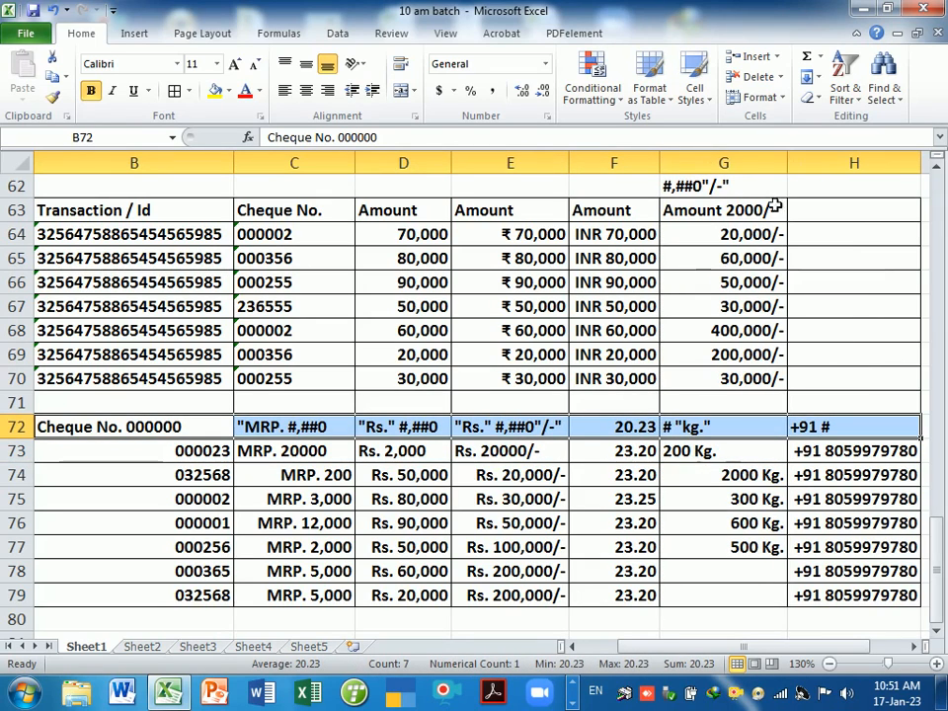
{"action": "left_click", "coordinate": [741, 185]}
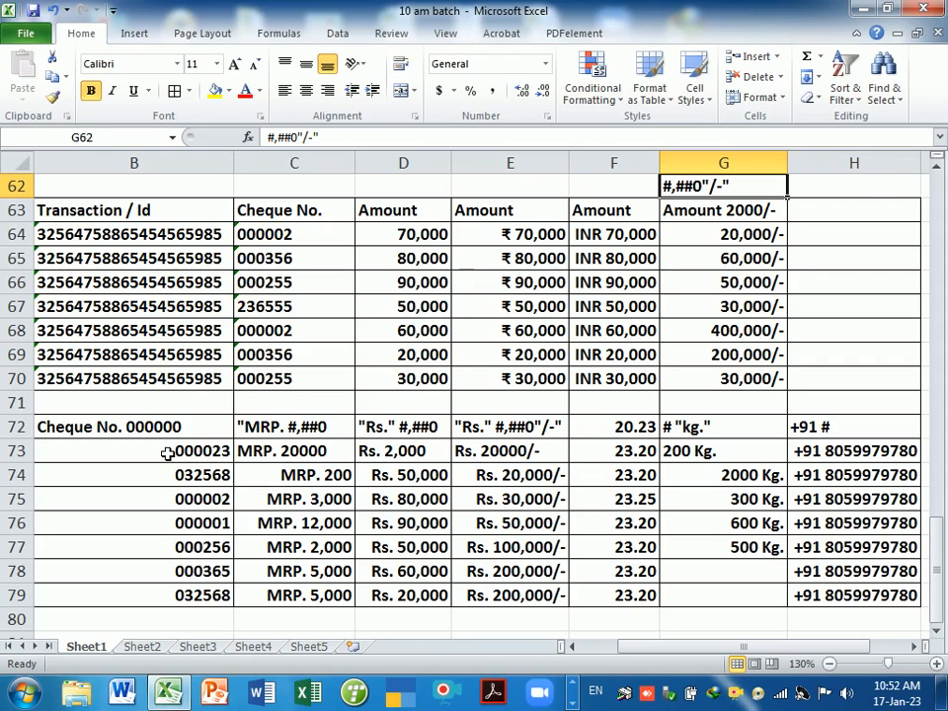
{"action": "left_click_drag", "start_coordinate": [168, 453], "coordinate": [184, 598]}
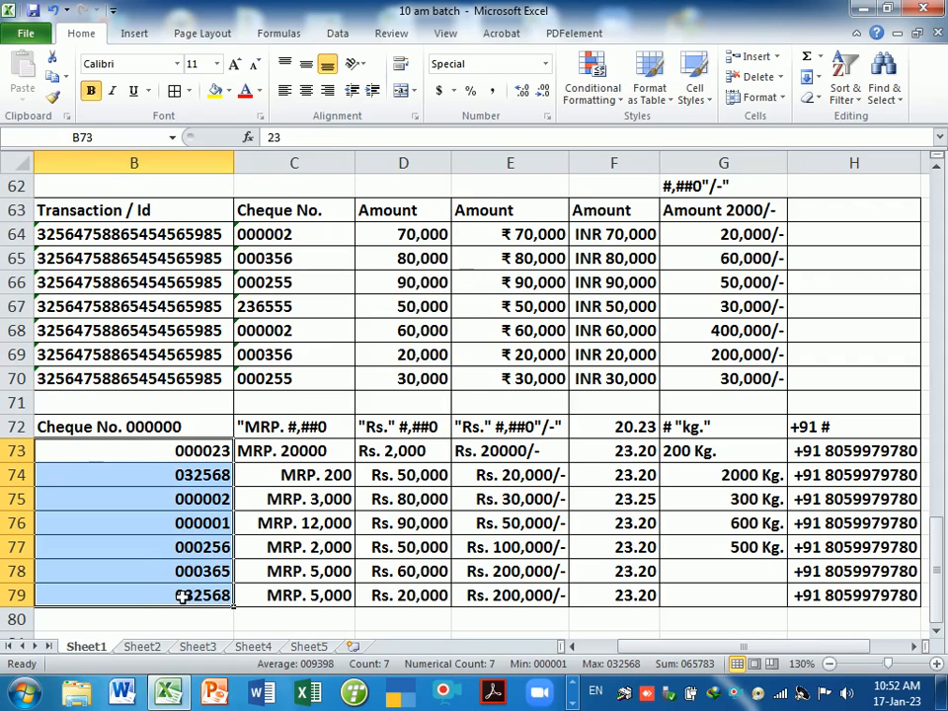
{"action": "left_click", "coordinate": [211, 532]}
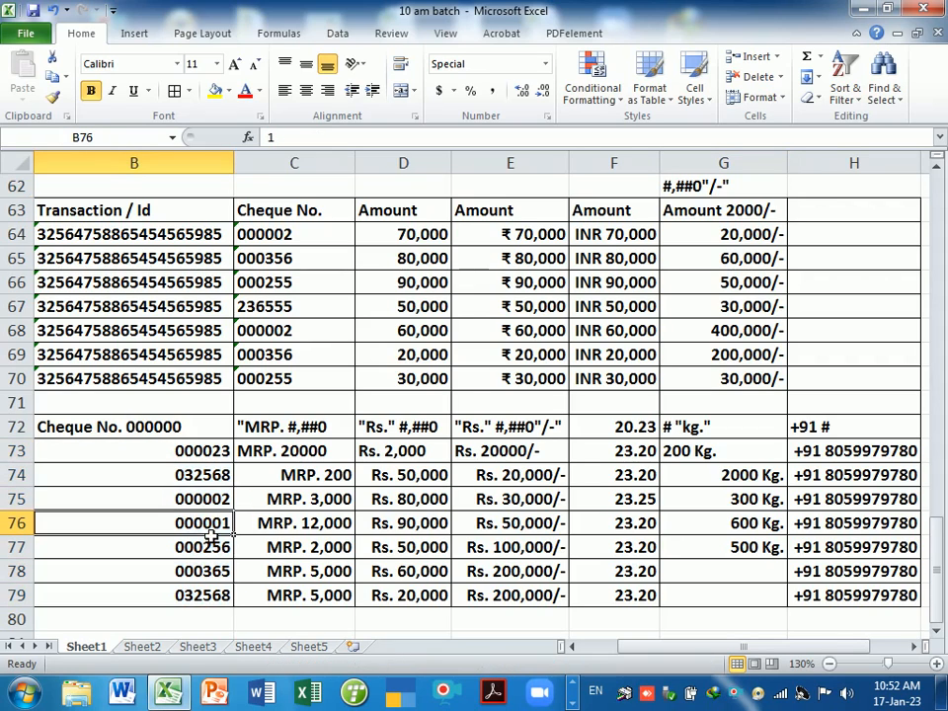
{"action": "left_click", "coordinate": [292, 337]}
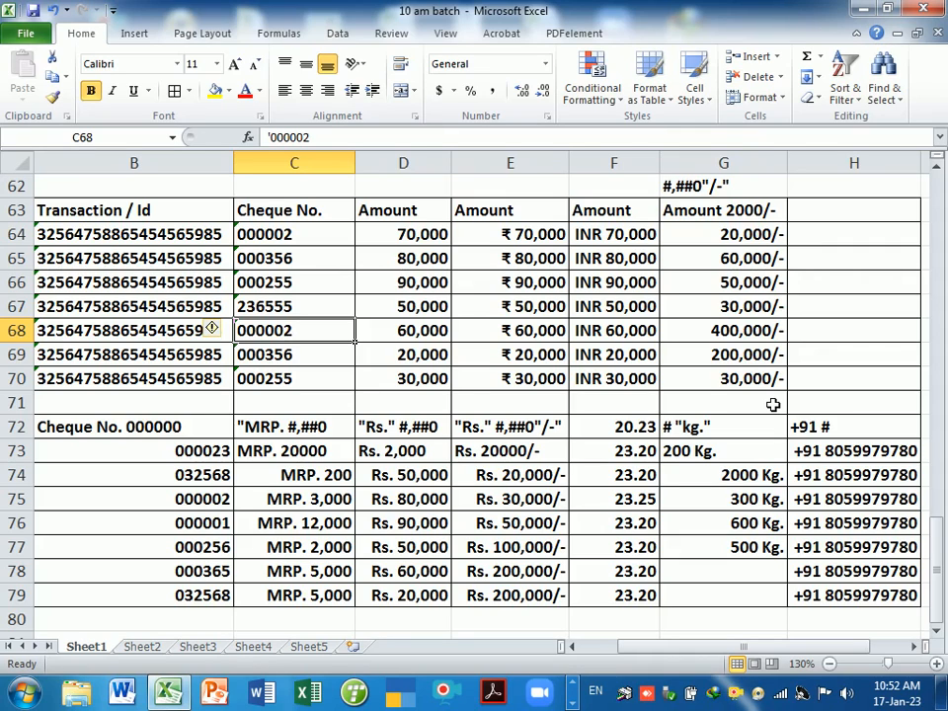
{"action": "left_click", "coordinate": [739, 618]}
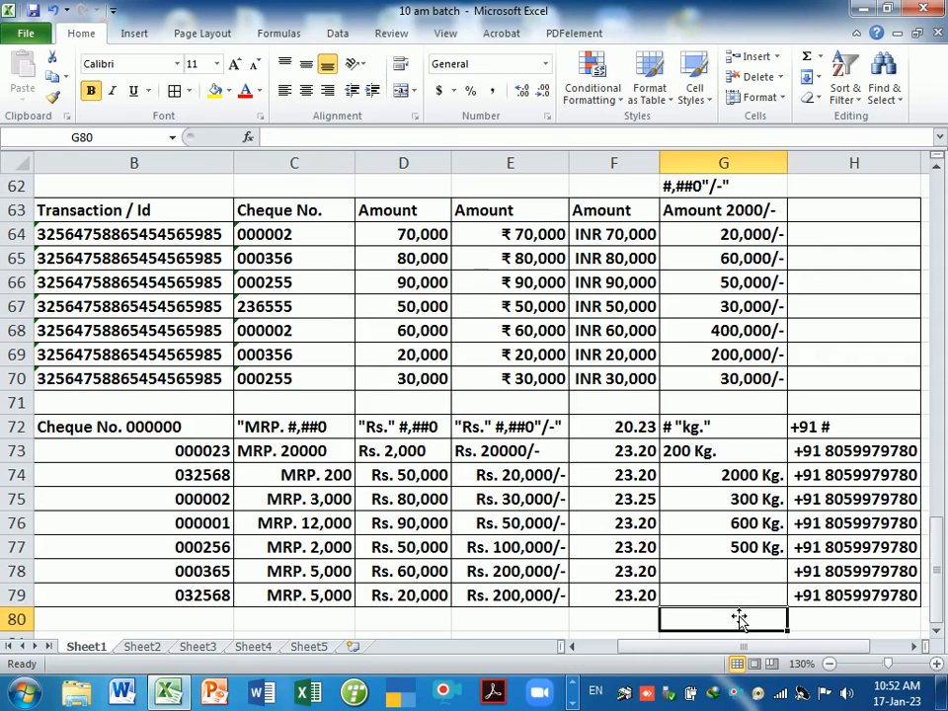